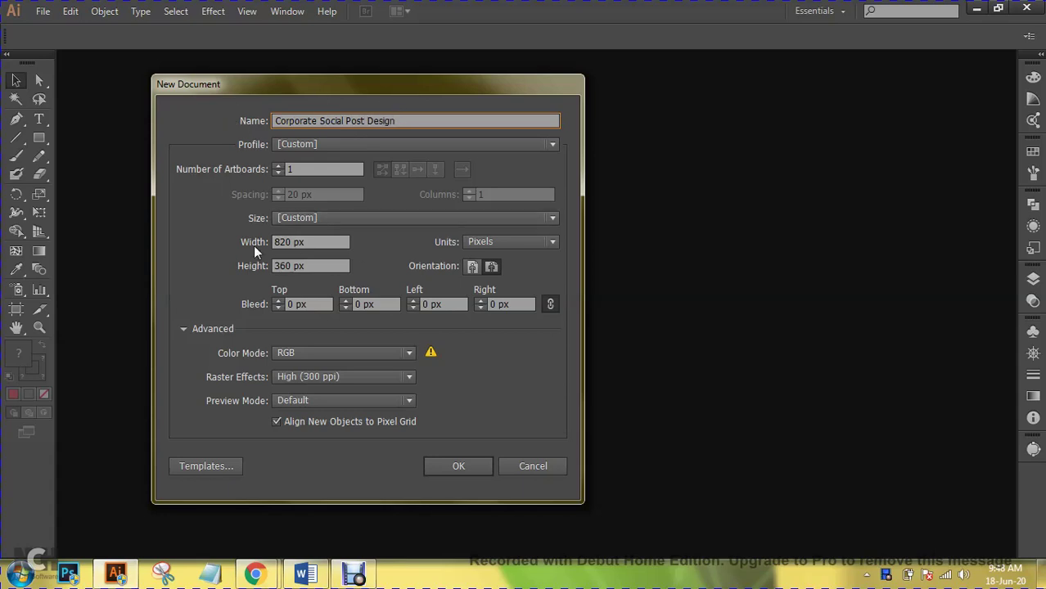
# - Name the document Corporate Social Post Design and set its width and height to 1080 px
pyautogui.moveTo(317, 78); pyautogui.dragTo(437, 74)
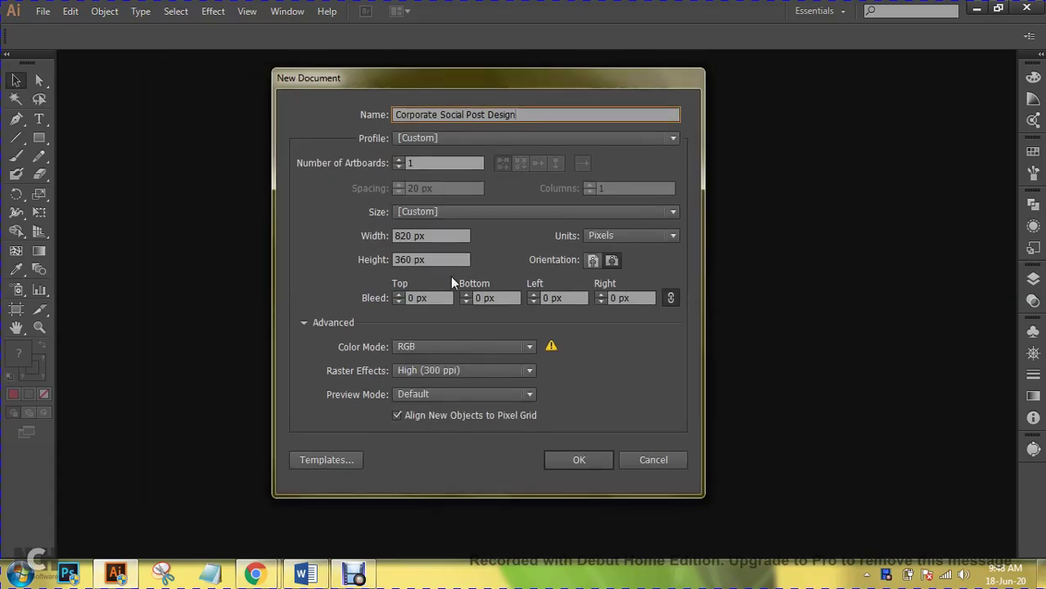
pyautogui.doubleClick(416, 234)
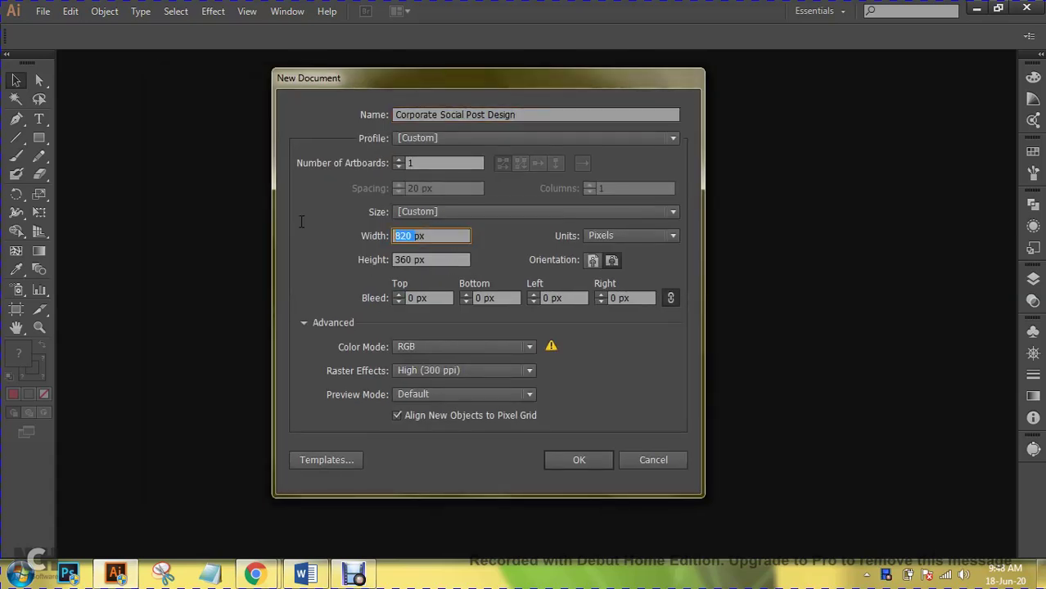
pyautogui.write('18')
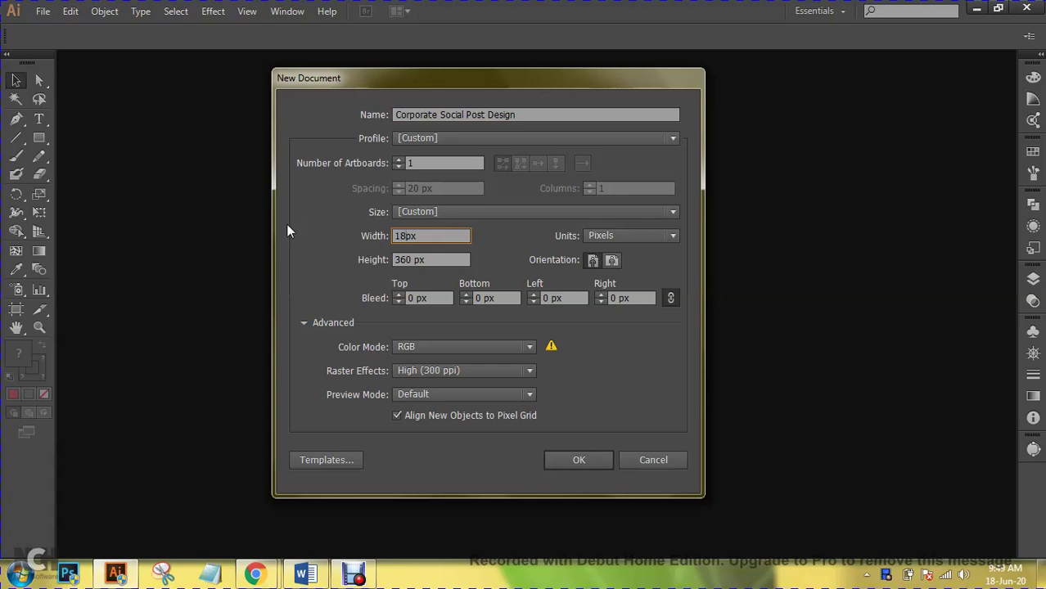
pyautogui.press('BackSpace')
pyautogui.write('080')
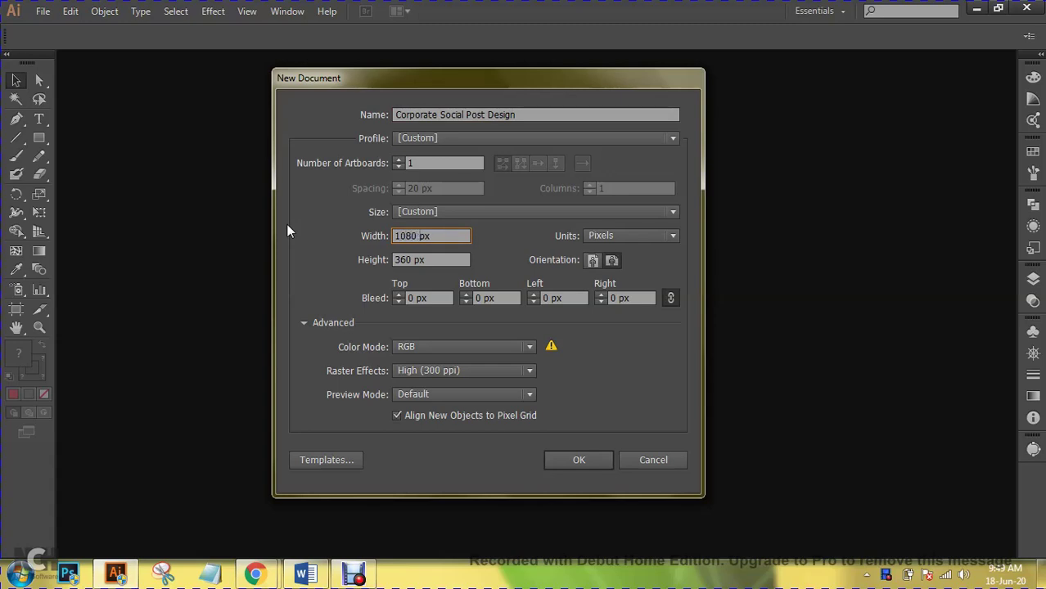
pyautogui.moveTo(409, 260); pyautogui.dragTo(321, 256)
pyautogui.write('1080')
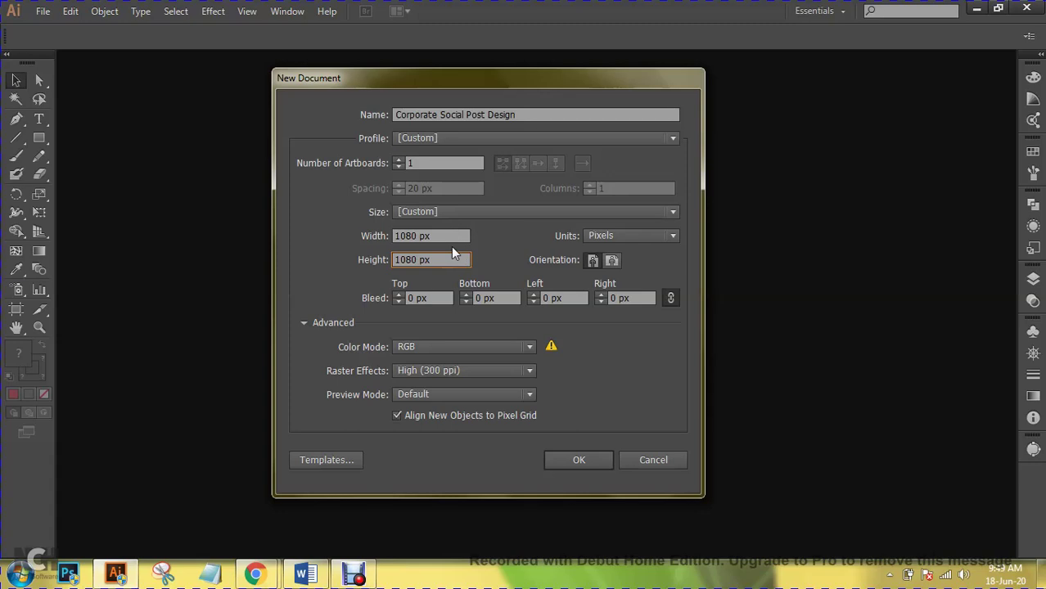
# - Create the document, then delete the class-details text accidentally pasted onto the artboard
pyautogui.click(582, 461)
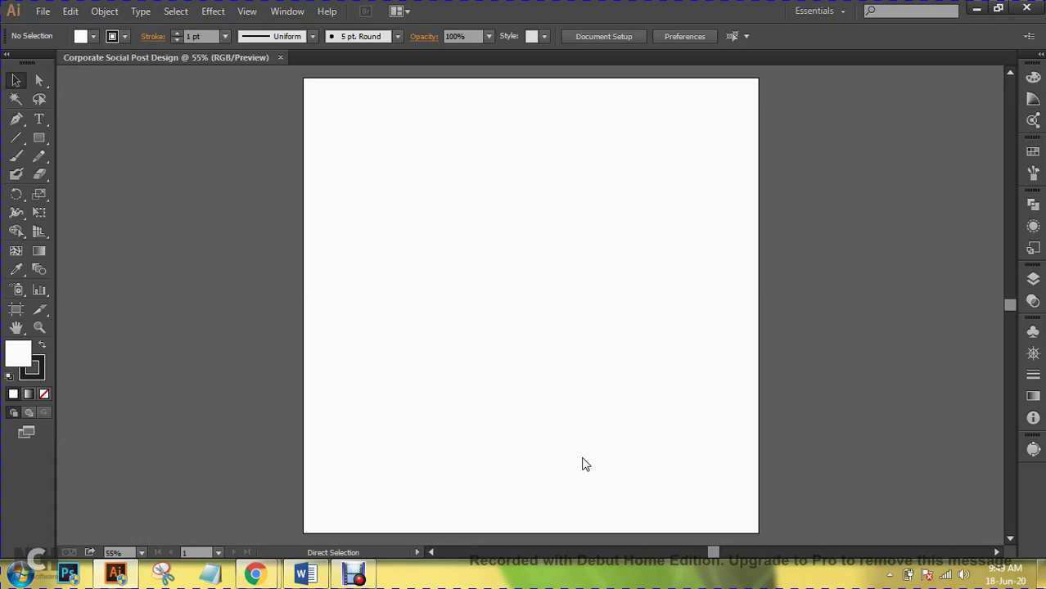
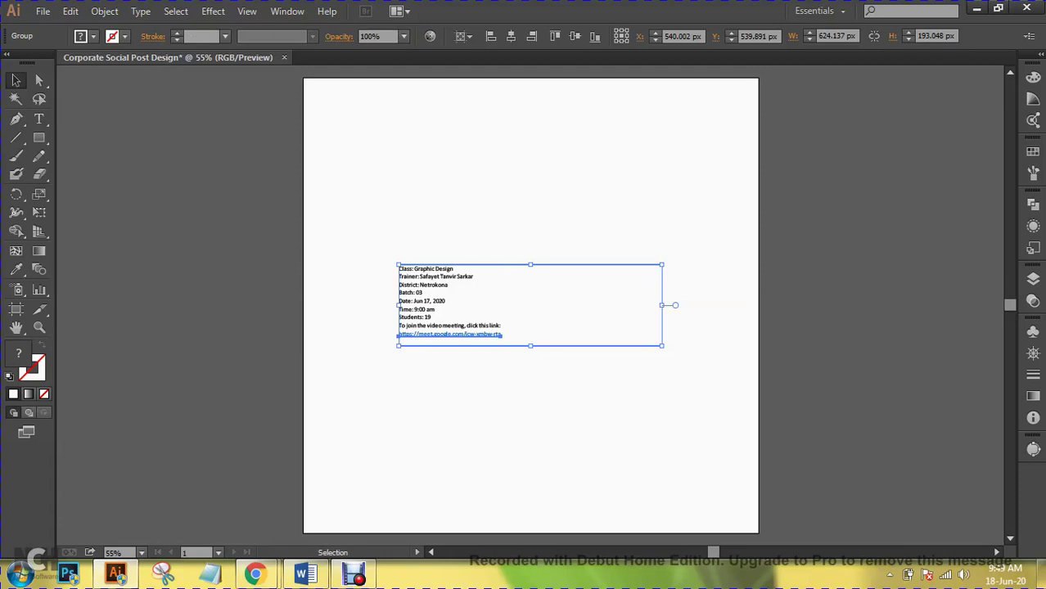
pyautogui.press('Delete')
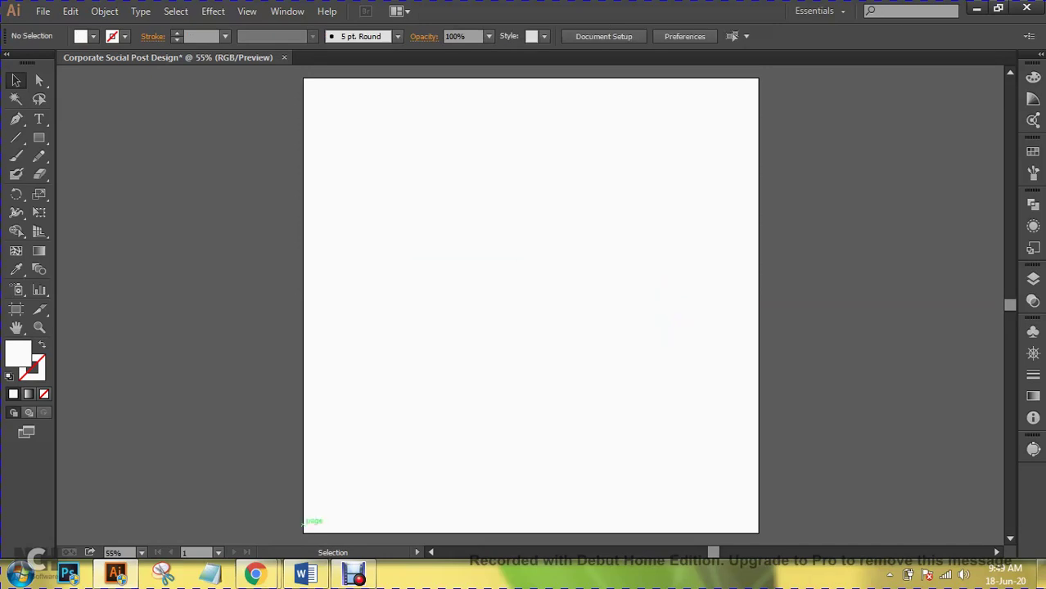
# - Copy the food-restaurant Instagram template image from the uplabs tab in Chrome, then return to Illustrator
pyautogui.moveTo(256, 574)
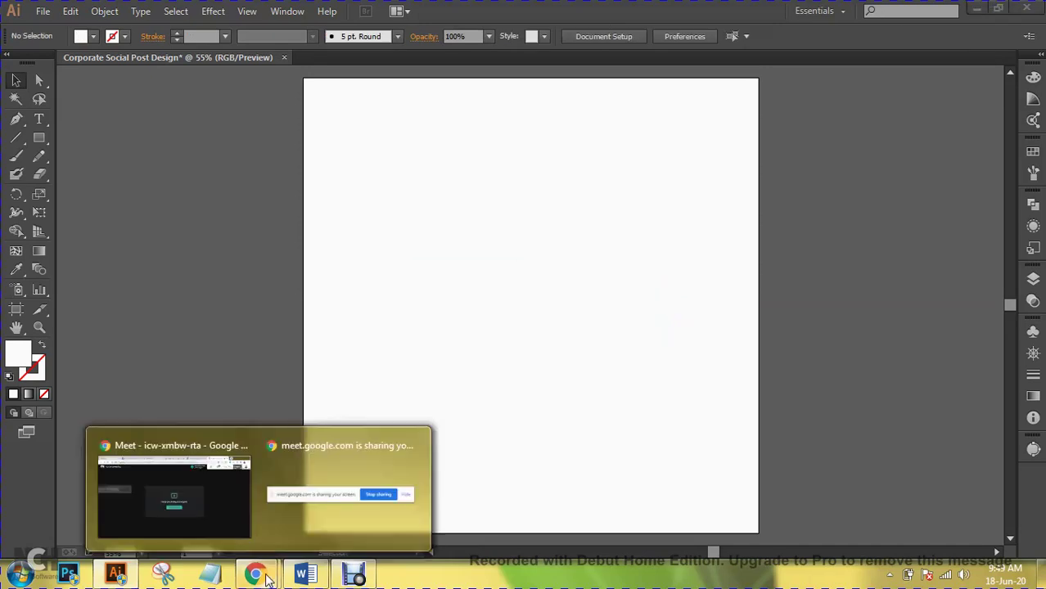
pyautogui.click(220, 530)
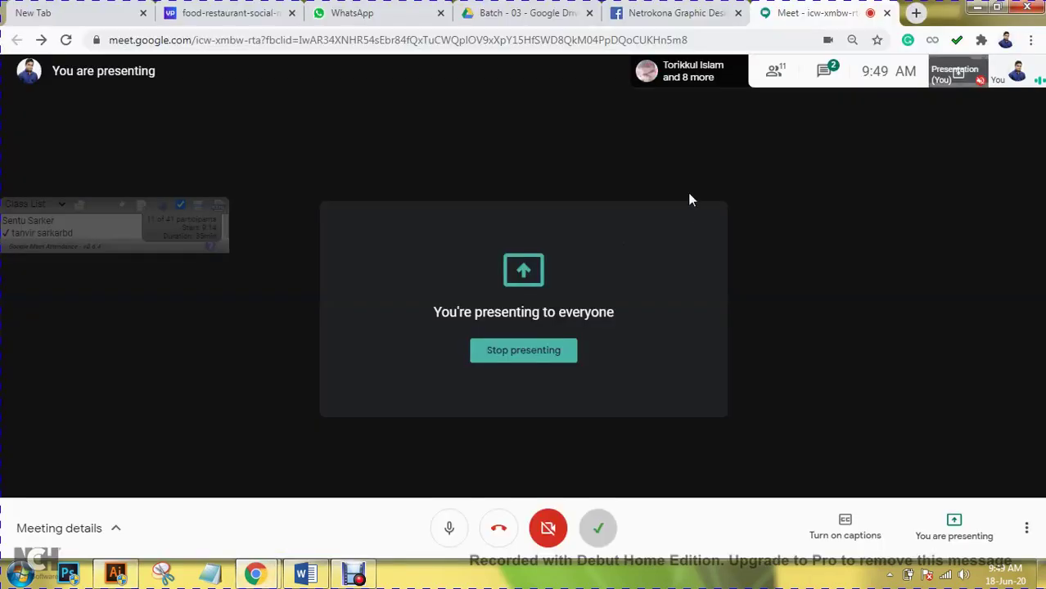
pyautogui.click(245, 16)
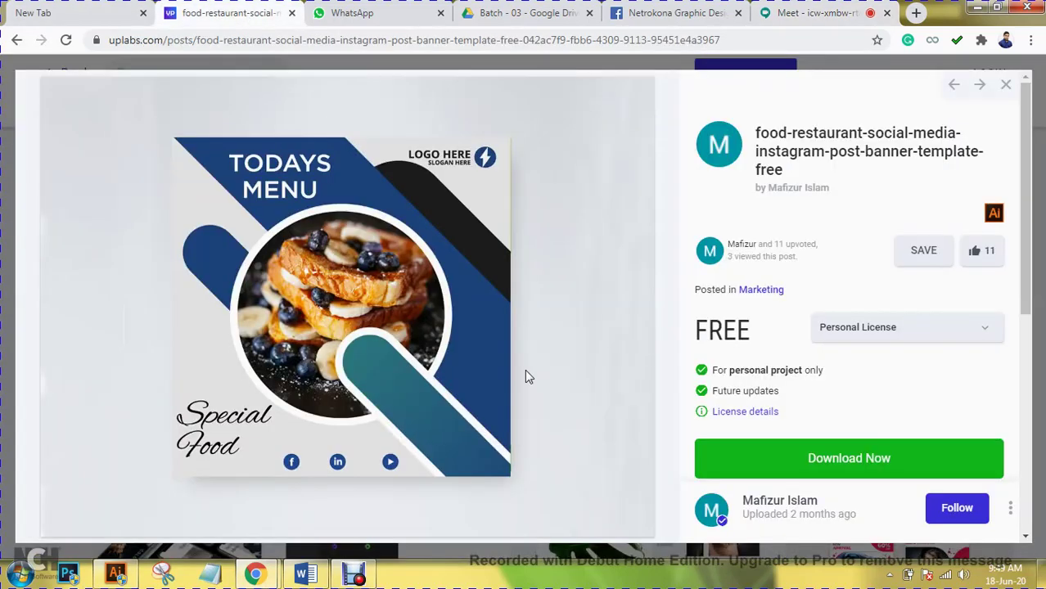
pyautogui.rightClick(437, 276)
pyautogui.click(482, 324)
pyautogui.click(116, 573)
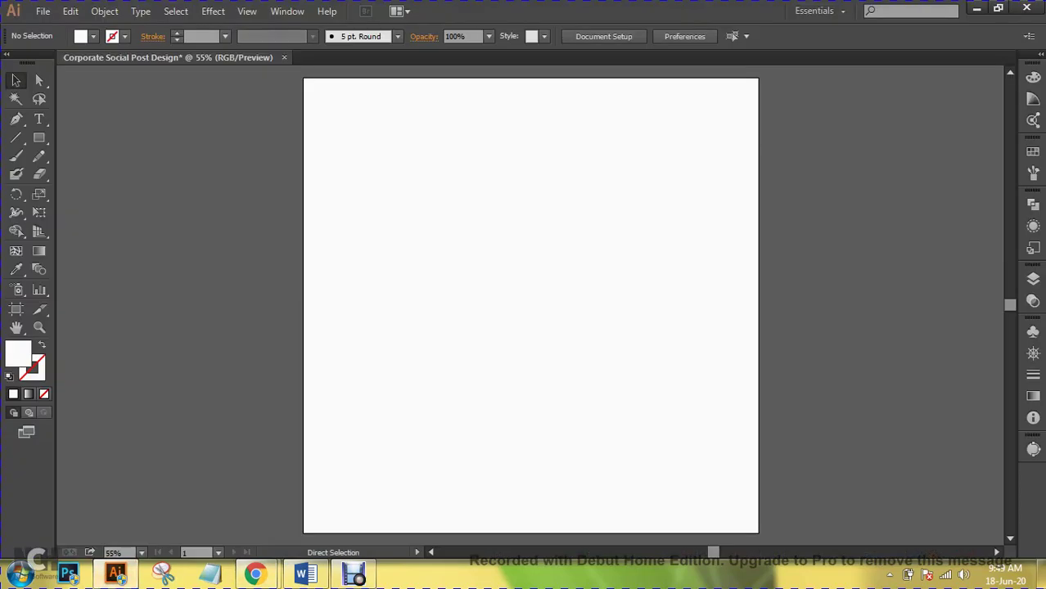
# - Paste the copied Todays Menu template image and position it just right of the artboard
pyautogui.hotkey('ctrl', 'v')
pyautogui.moveTo(414, 205); pyautogui.dragTo(810, 211)
pyautogui.moveTo(671, 212); pyautogui.dragTo(547, 204)
pyautogui.moveTo(664, 206); pyautogui.dragTo(701, 195)
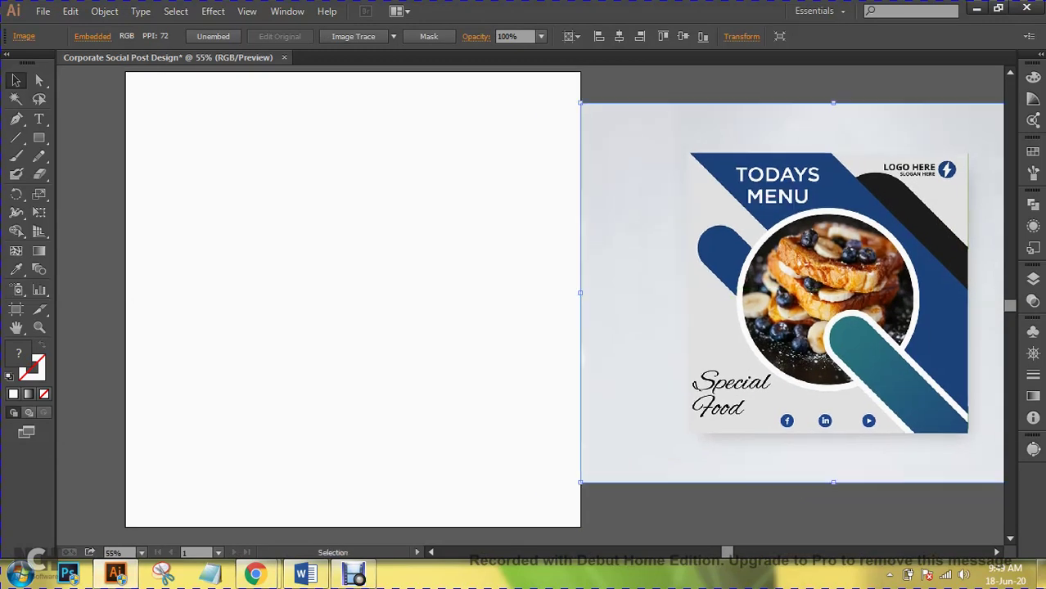
pyautogui.moveTo(634, 159); pyautogui.dragTo(637, 160)
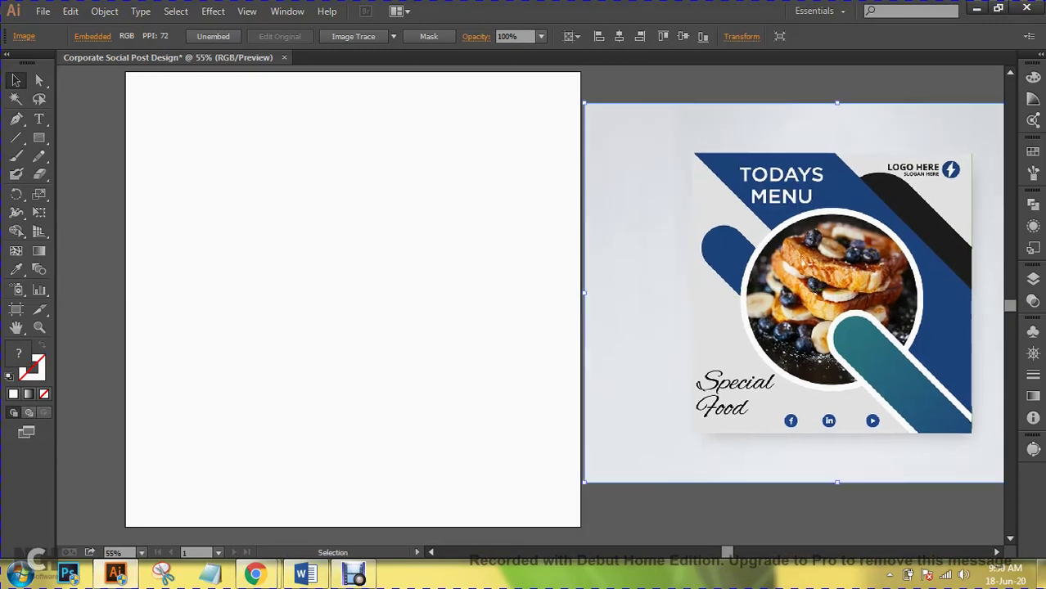
pyautogui.moveTo(792, 146); pyautogui.dragTo(731, 146)
pyautogui.moveTo(622, 224); pyautogui.dragTo(693, 230)
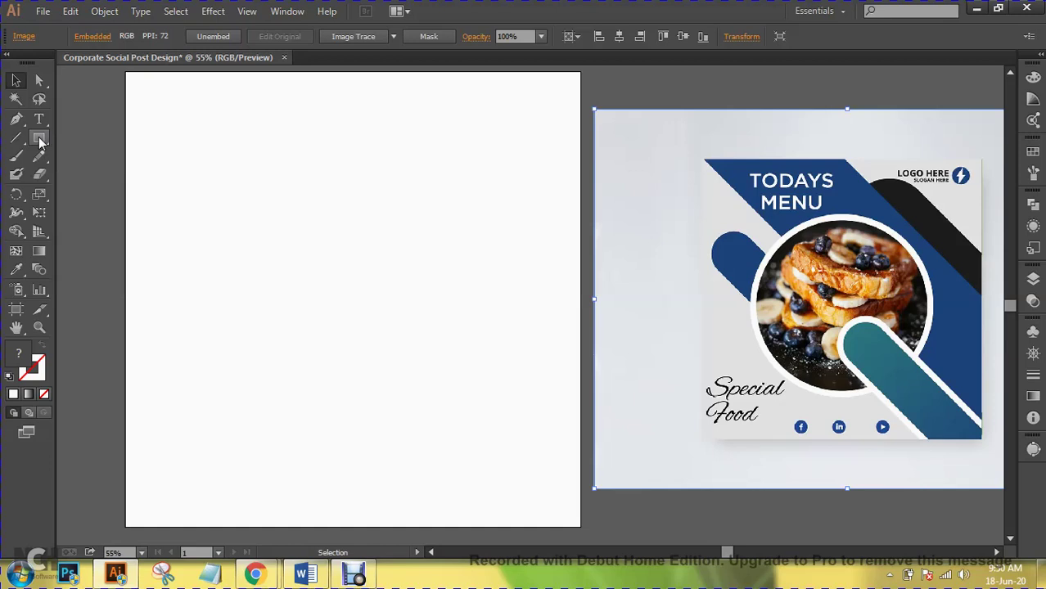
# - Create a 1080 × 1080 px rectangle with the Rectangle tool
pyautogui.click(39, 140)
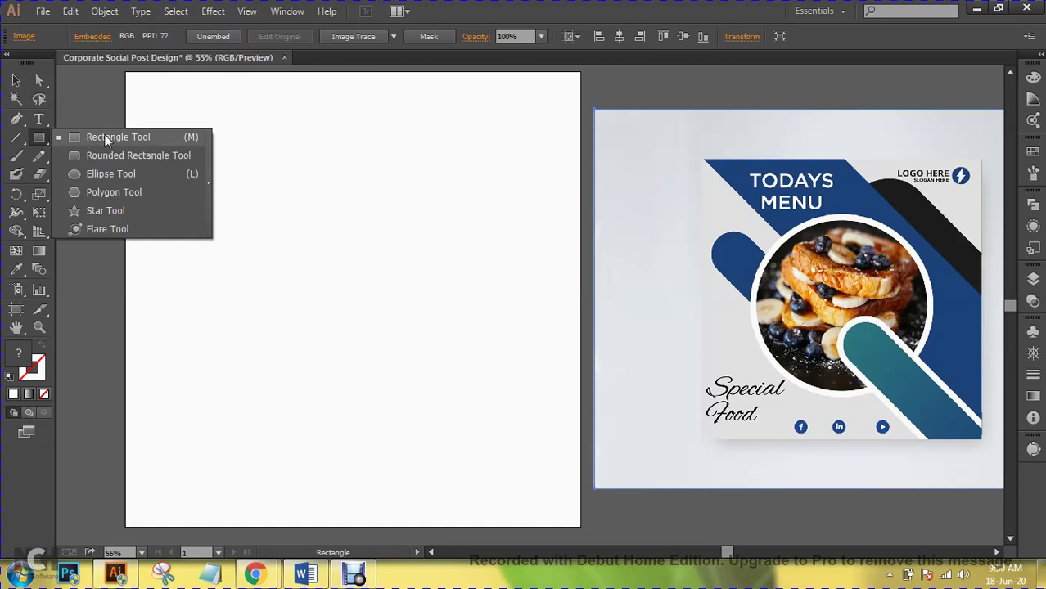
pyautogui.click(106, 138)
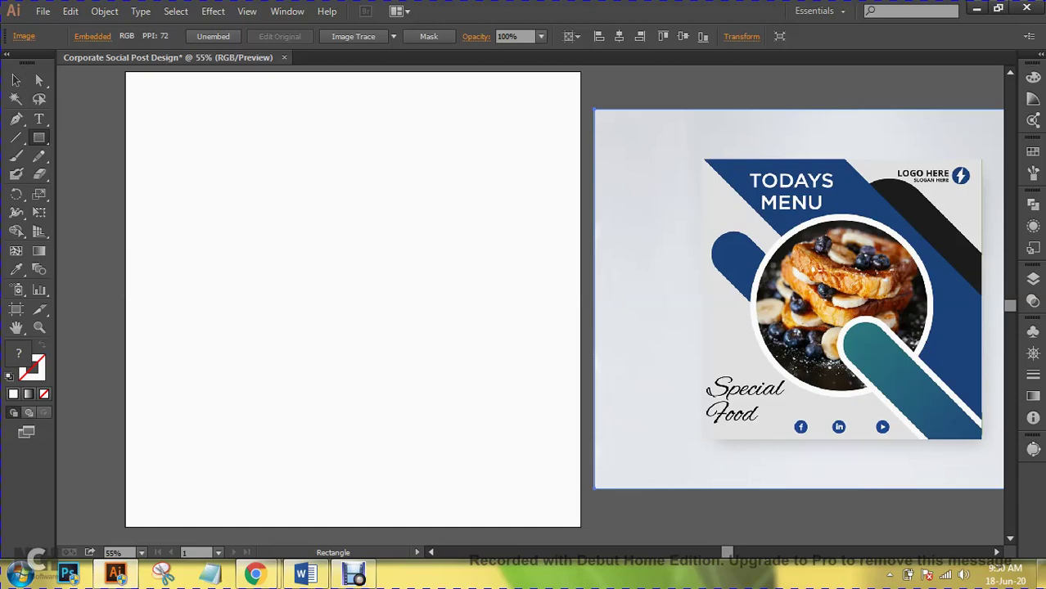
pyautogui.click(385, 173)
pyautogui.write('1080')
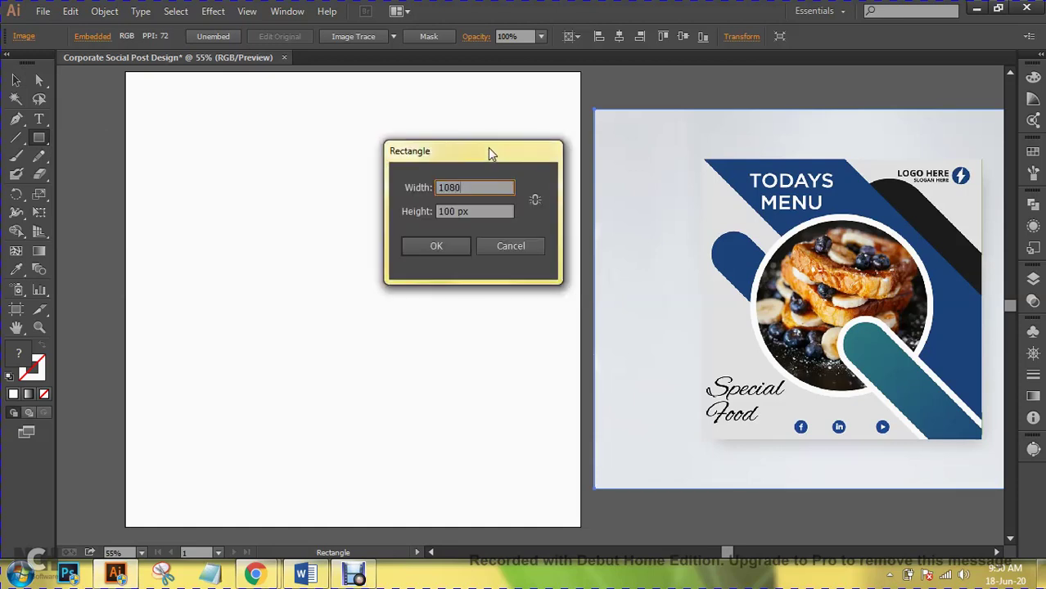
pyautogui.press('Tab')
pyautogui.write('1080')
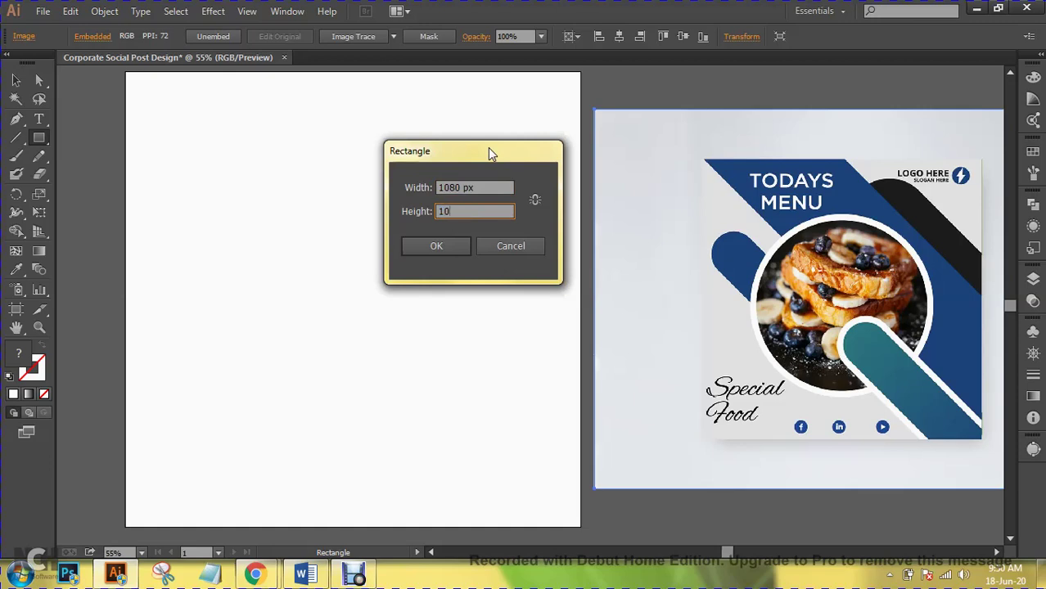
pyautogui.click(436, 246)
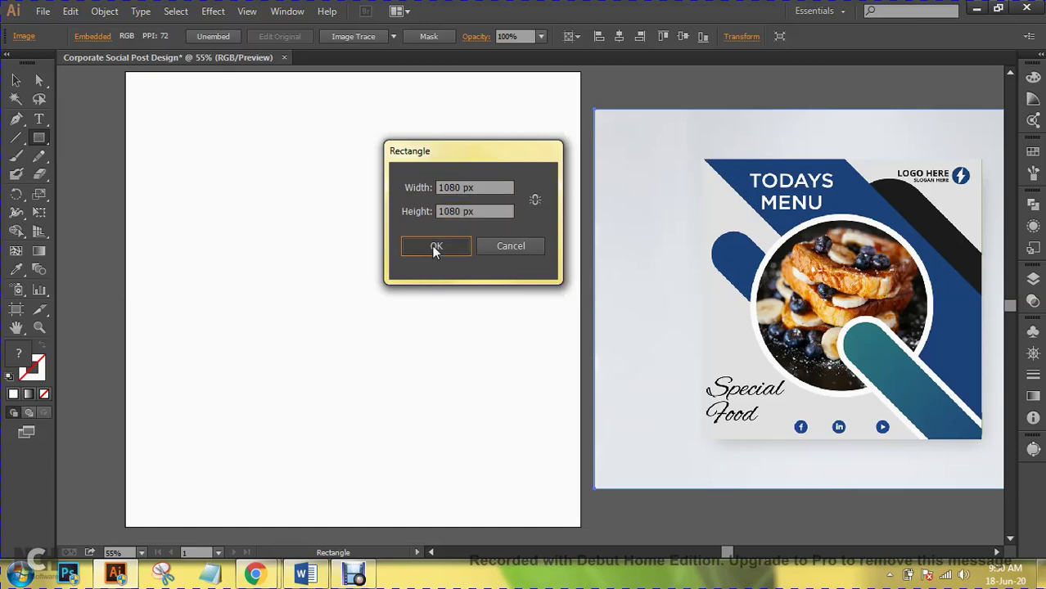
# - Snap the rectangle onto the artboard and fill it with the reference's light grey
pyautogui.click(15, 80)
pyautogui.moveTo(421, 274); pyautogui.dragTo(364, 125)
pyautogui.moveTo(346, 298); pyautogui.dragTo(353, 298)
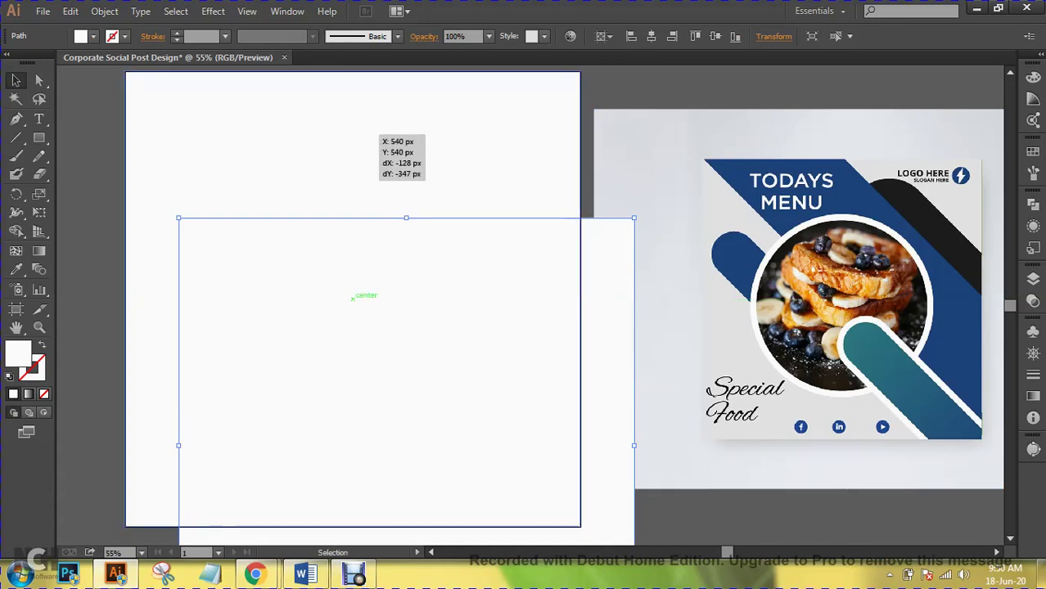
pyautogui.click(18, 271)
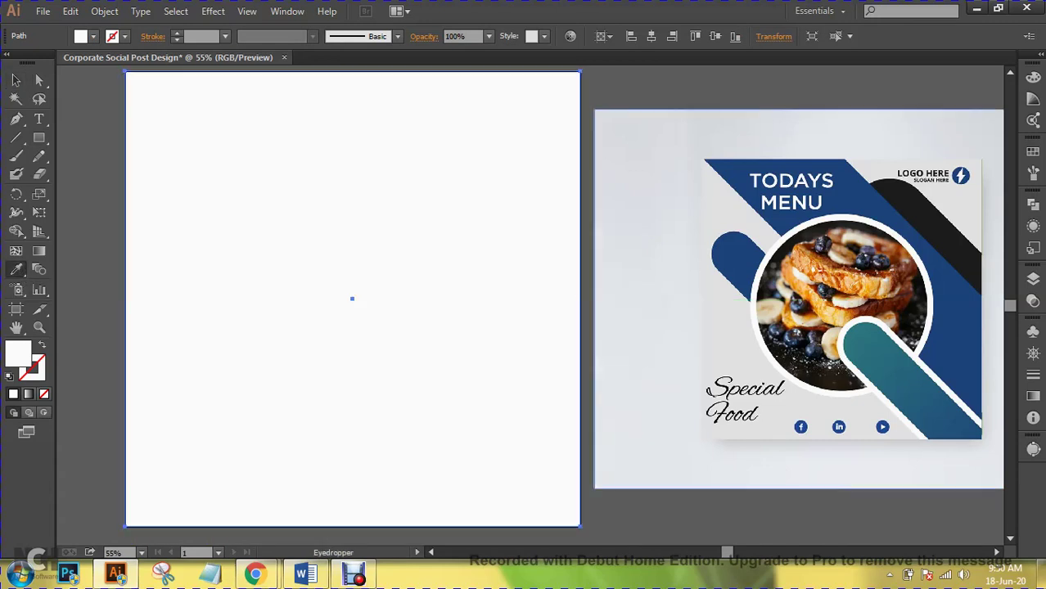
pyautogui.click(647, 458)
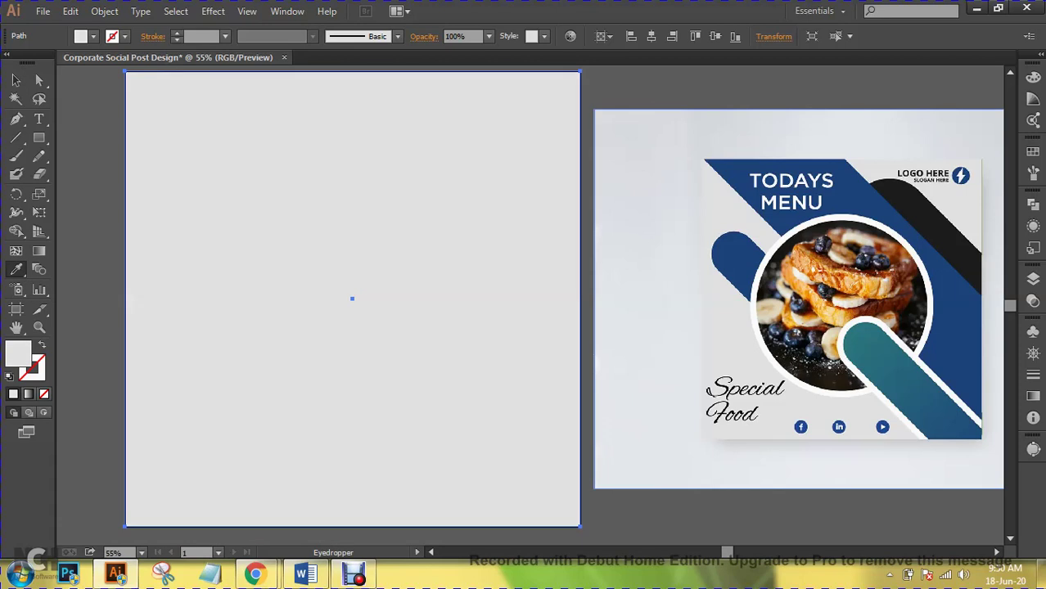
pyautogui.click(18, 82)
pyautogui.click(63, 103)
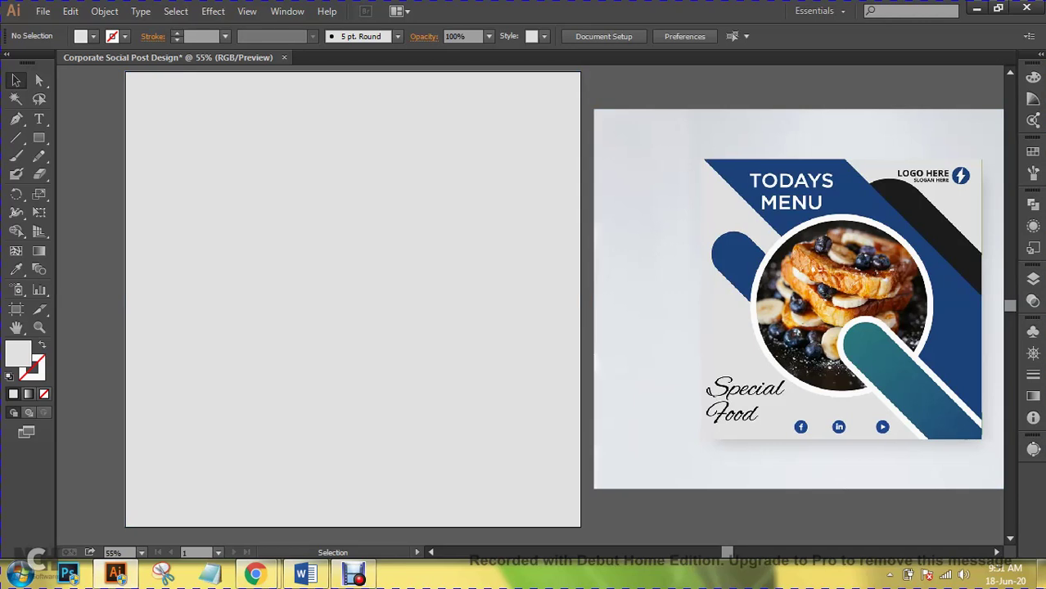
# - Draw a tall rectangle and fill it with the navy blue sampled from the reference
pyautogui.click(39, 139)
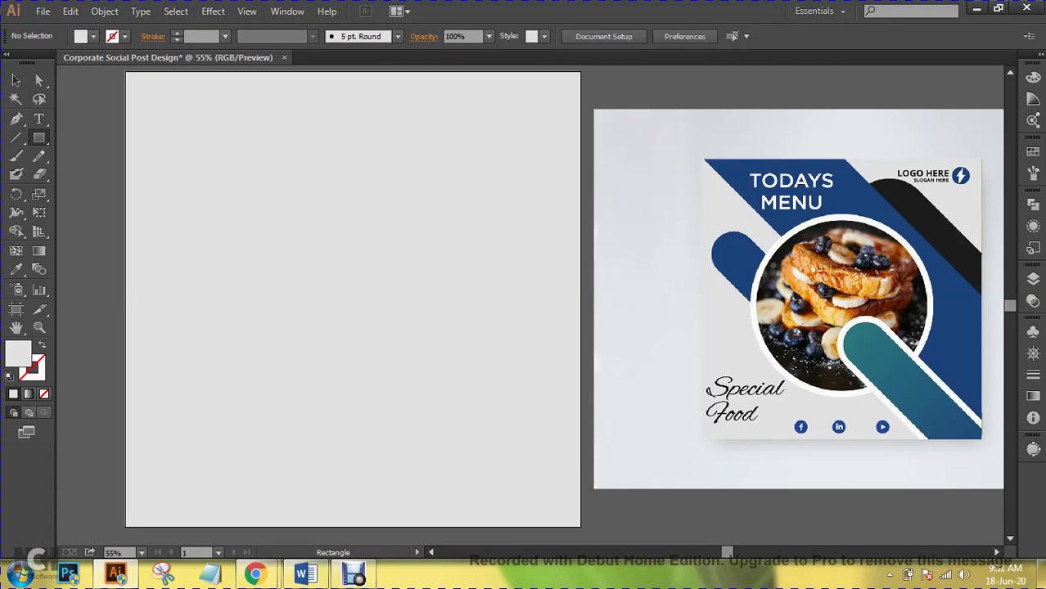
pyautogui.moveTo(235, 109); pyautogui.dragTo(353, 414)
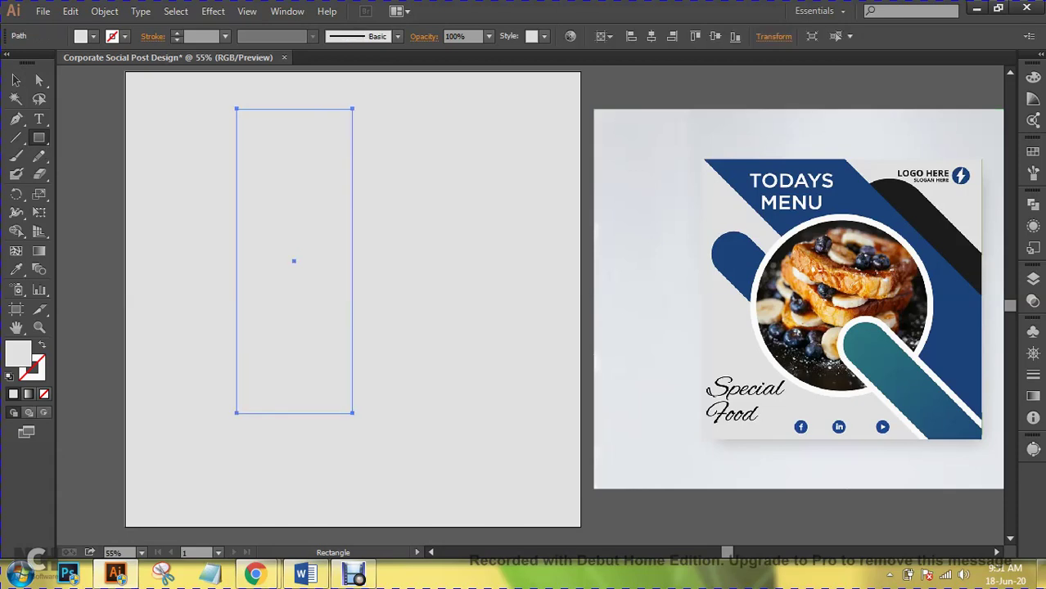
pyautogui.click(16, 79)
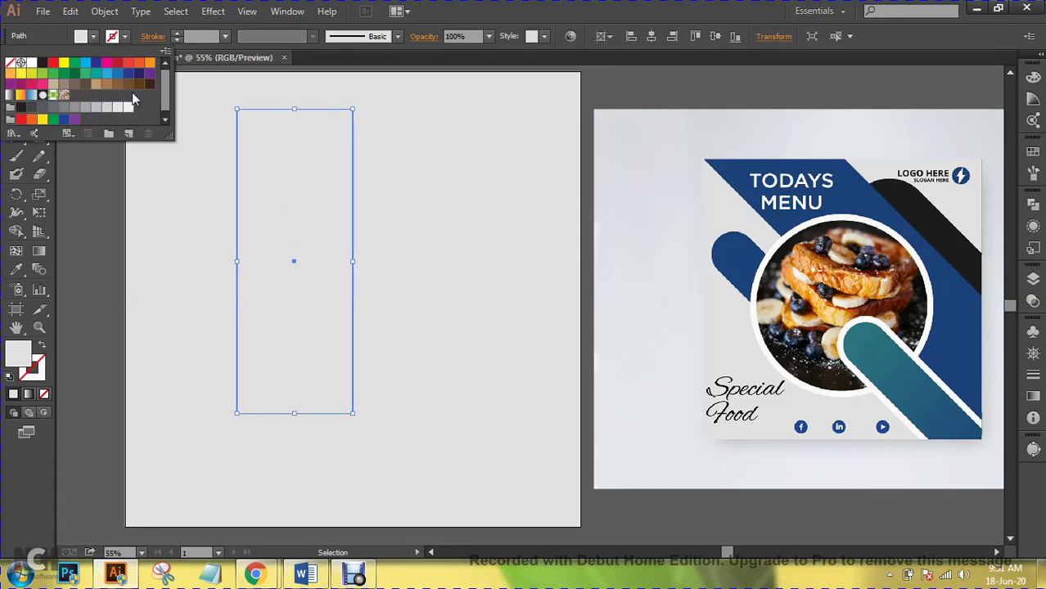
pyautogui.click(16, 269)
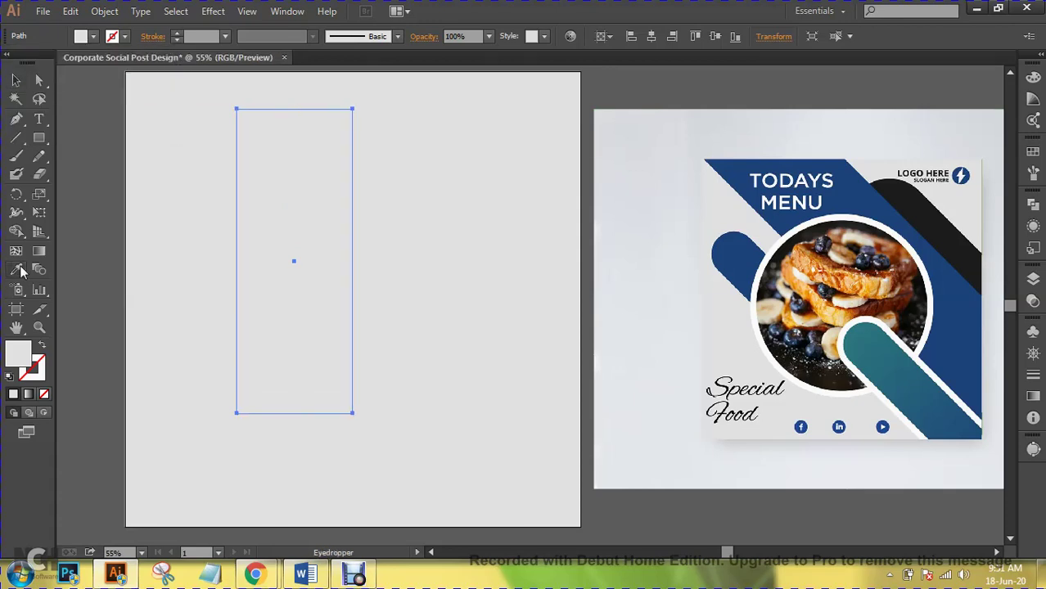
pyautogui.click(732, 258)
# - Move the navy rectangle to the artboard's top-left corner and zoom to 100%
pyautogui.click(15, 79)
pyautogui.moveTo(307, 144); pyautogui.dragTo(195, 107)
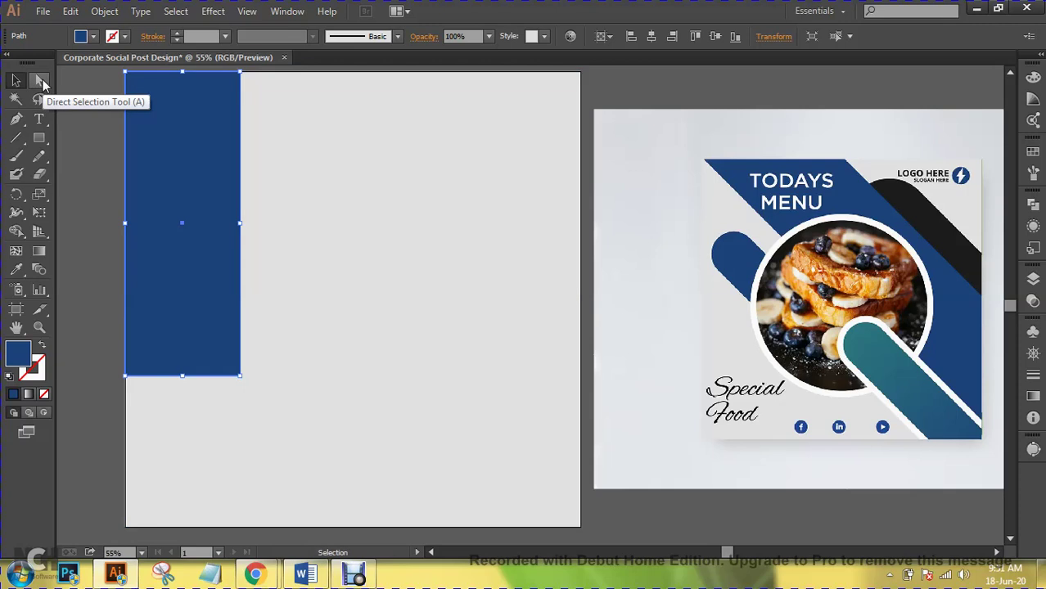
pyautogui.click(43, 79)
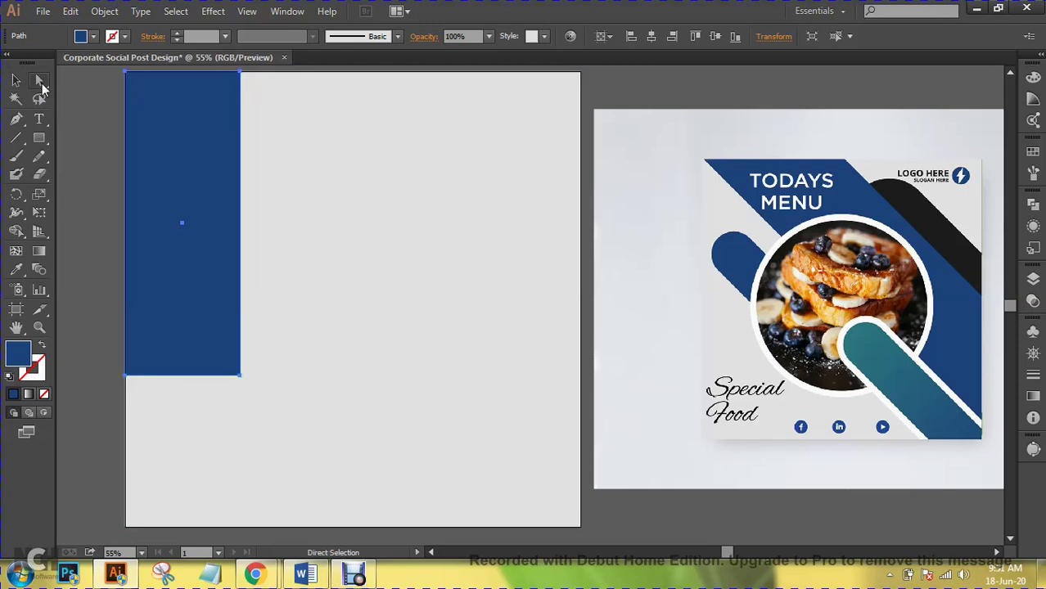
pyautogui.hotkey('ctrl', '1')
pyautogui.press('space')
# - Select the rectangle's bottom corner points, try stretching them right, then undo and deselect
pyautogui.moveTo(151, 286); pyautogui.dragTo(827, 285)
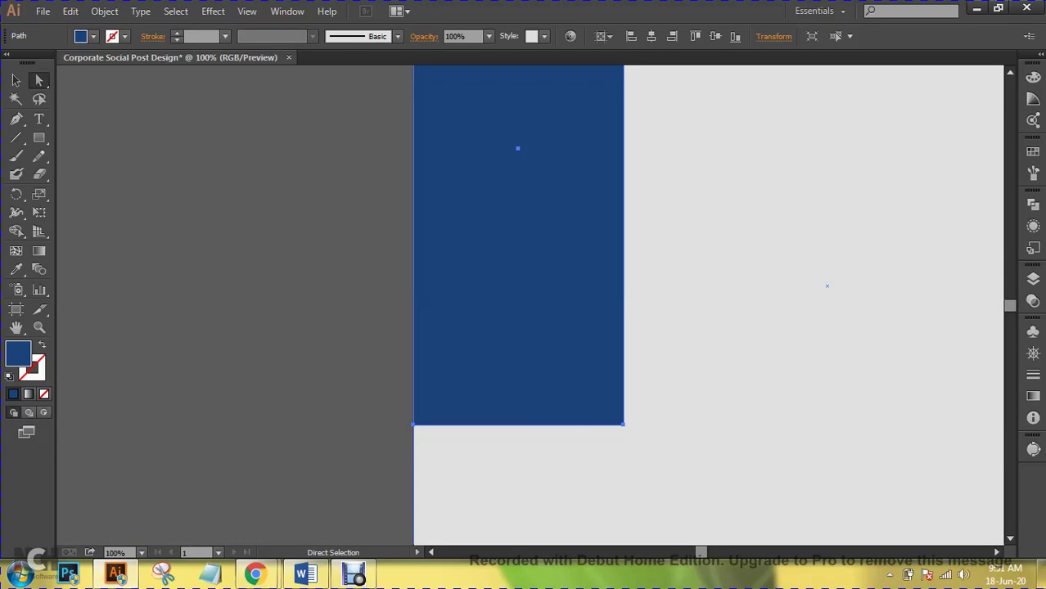
pyautogui.click(413, 423)
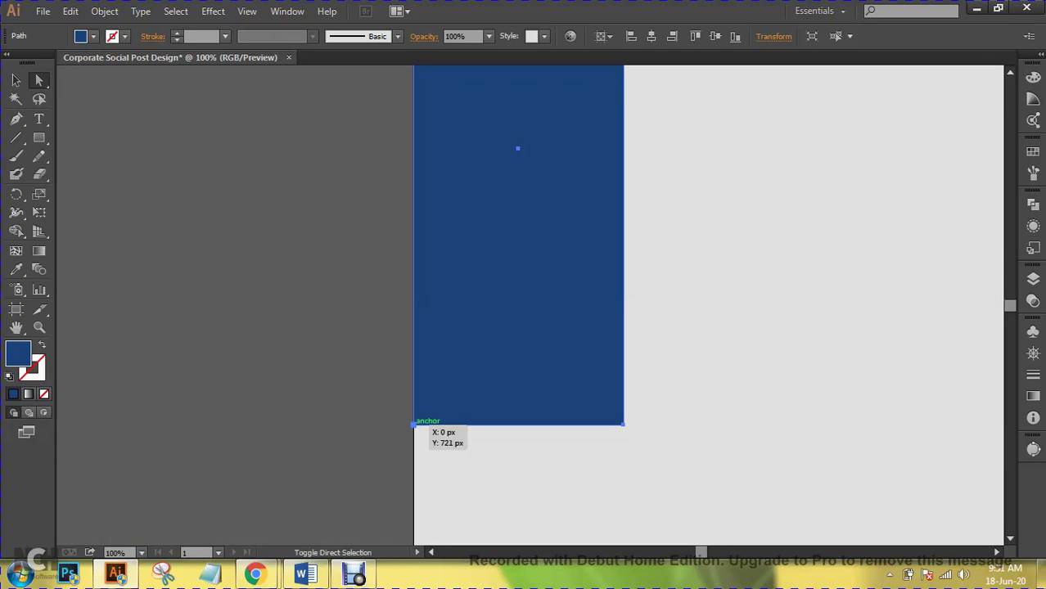
pyautogui.click(623, 424)
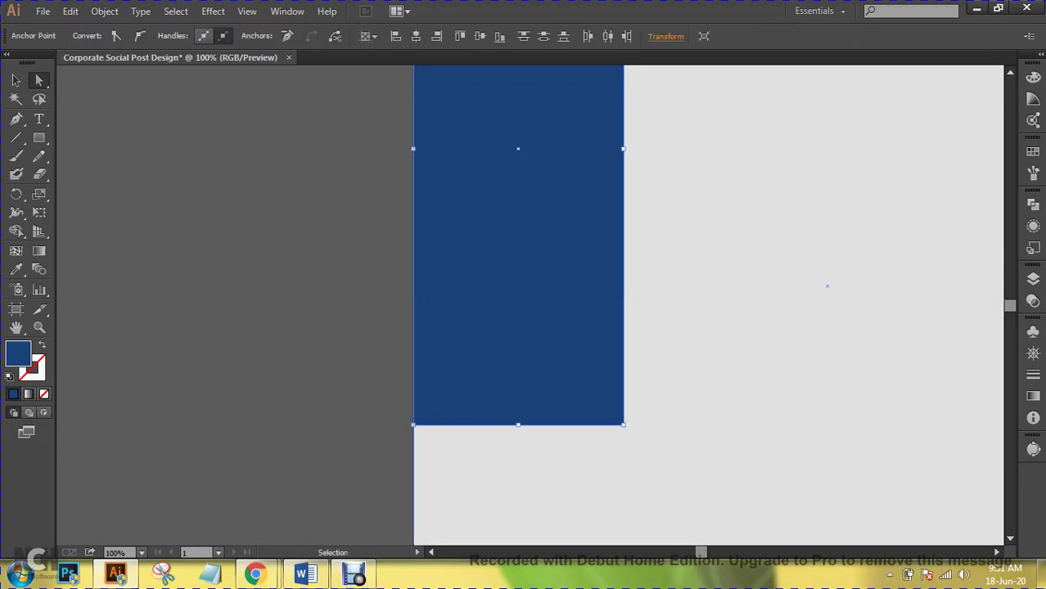
pyautogui.hotkey('ctrl', '-')
pyautogui.hotkey('ctrl', '-')
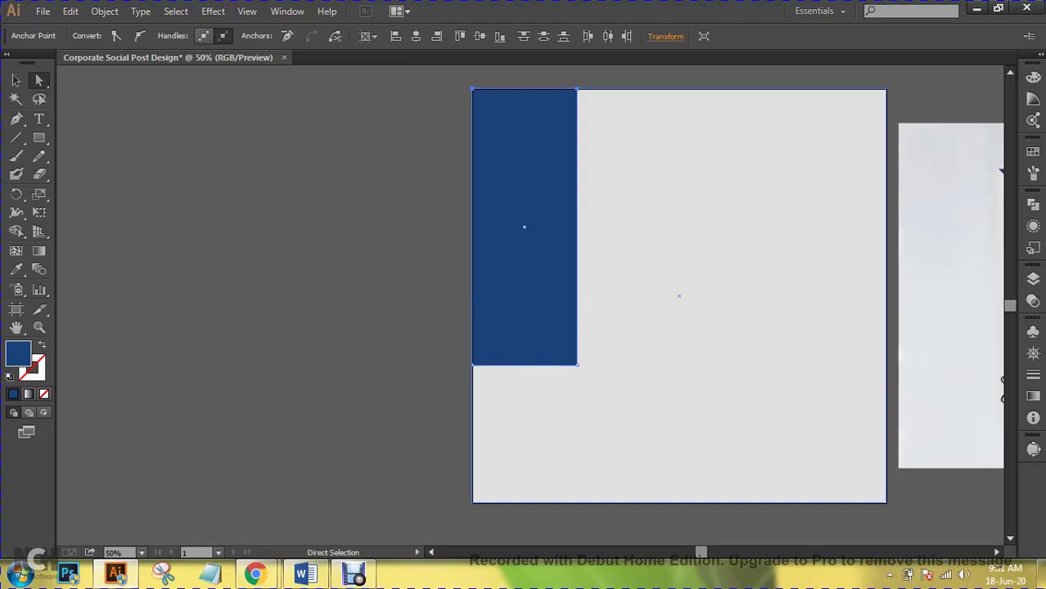
pyautogui.moveTo(576, 365); pyautogui.dragTo(840, 391)
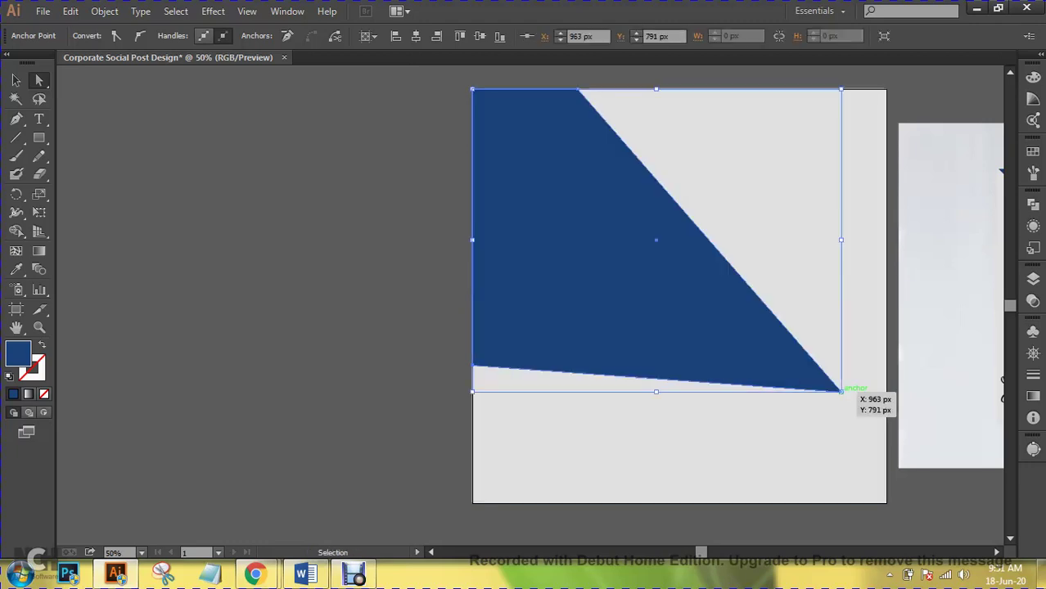
pyautogui.hotkey('ctrl', 'z')
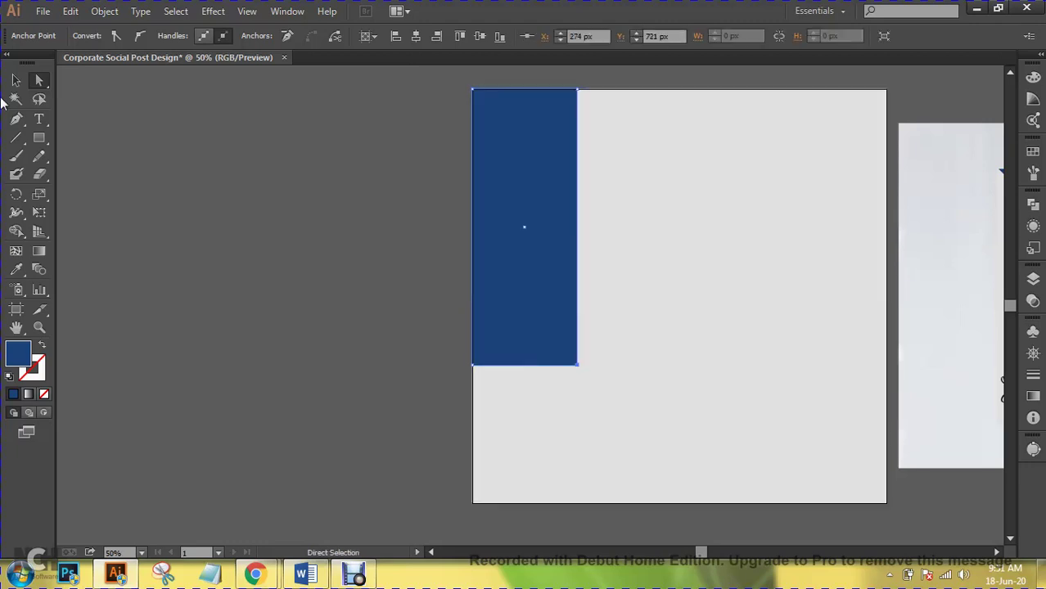
pyautogui.click(16, 82)
pyautogui.click(679, 296)
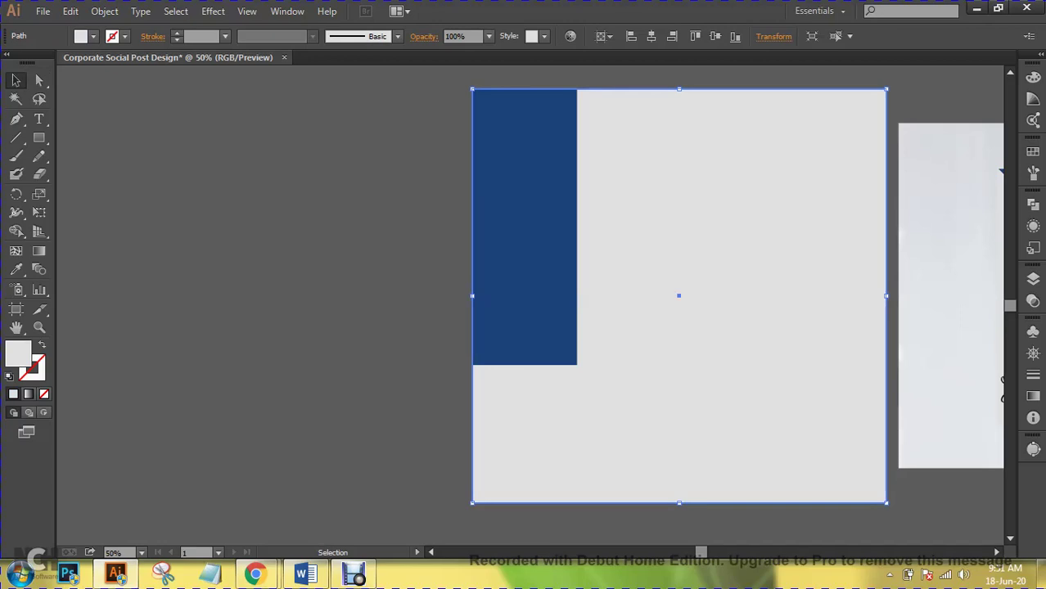
pyautogui.hotkey('ctrl', 'shift', 'a')
pyautogui.moveTo(524, 227)
pyautogui.mouseDown()
pyautogui.moveTo(570, 227)
pyautogui.moveTo(526, 227)
pyautogui.mouseUp()
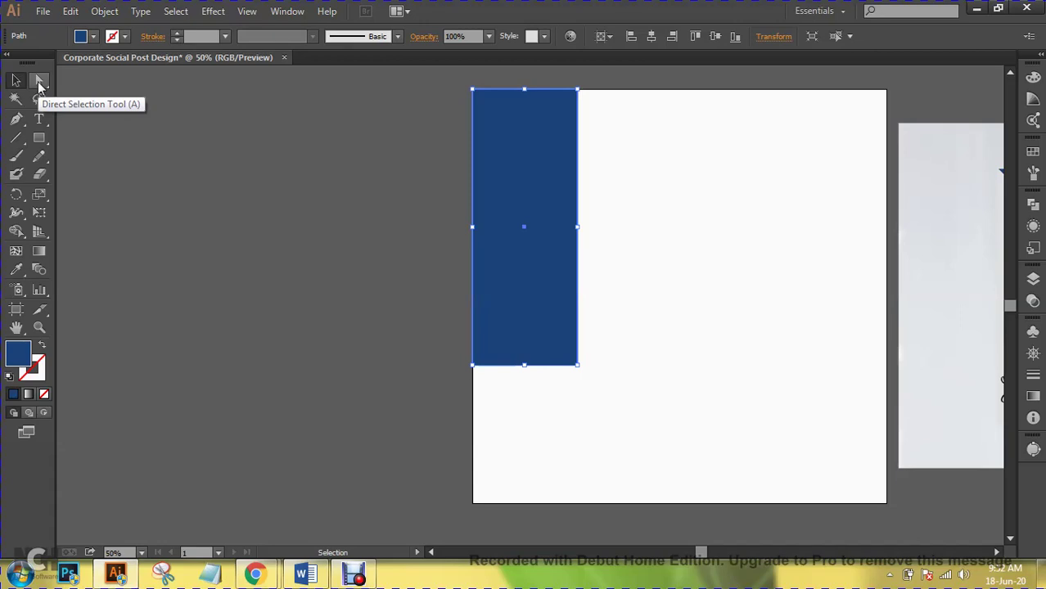
# - Slide the bottom anchors to the artboard's right edge and widen the top, forming a diagonal band
pyautogui.click(38, 81)
pyautogui.moveTo(630, 405); pyautogui.dragTo(420, 358)
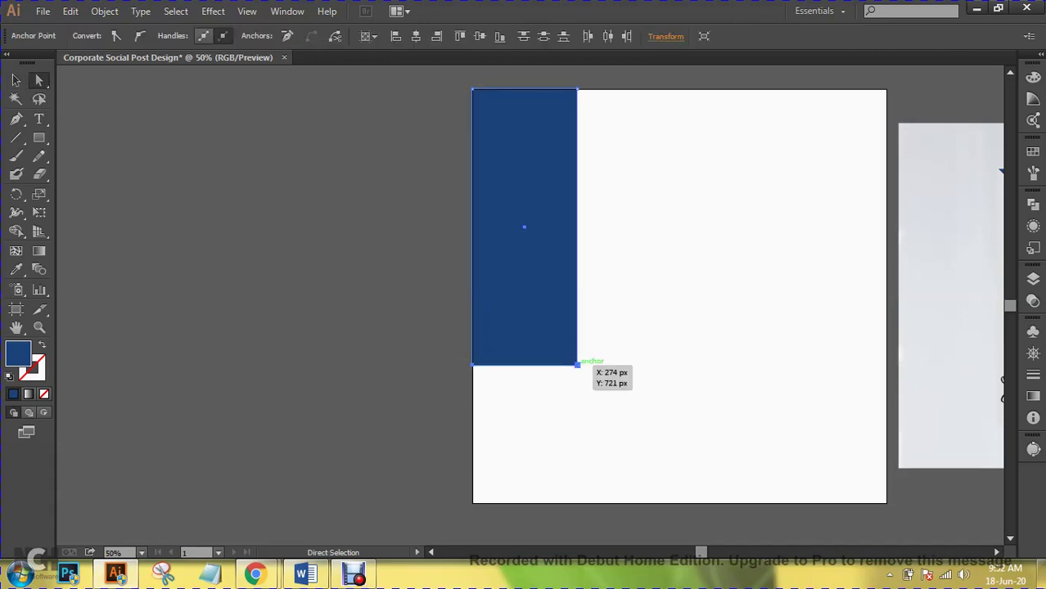
pyautogui.moveTo(577, 365); pyautogui.dragTo(884, 365)
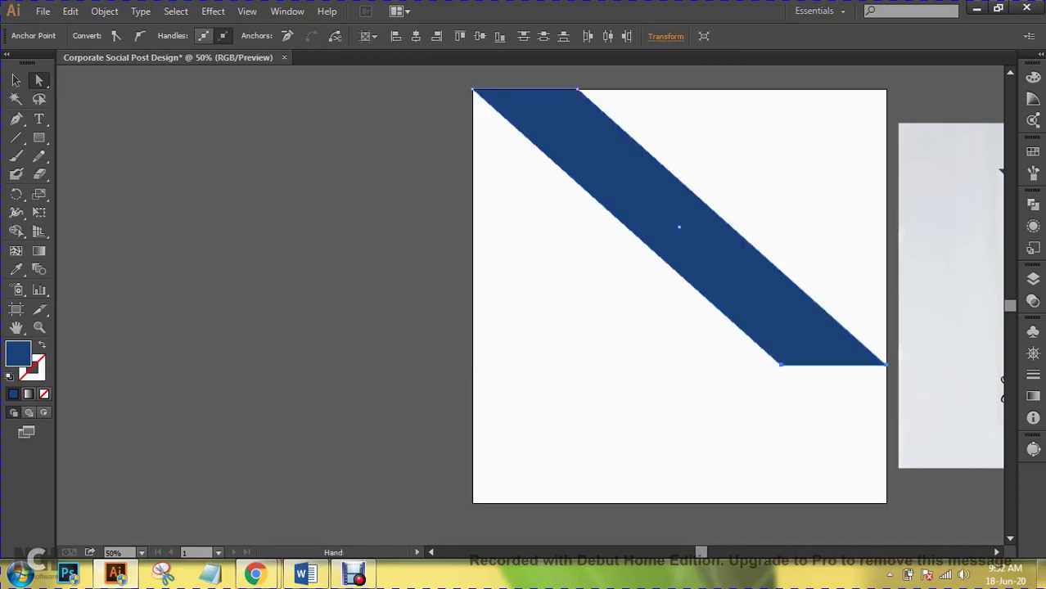
pyautogui.hscroll(5, 559, 311)
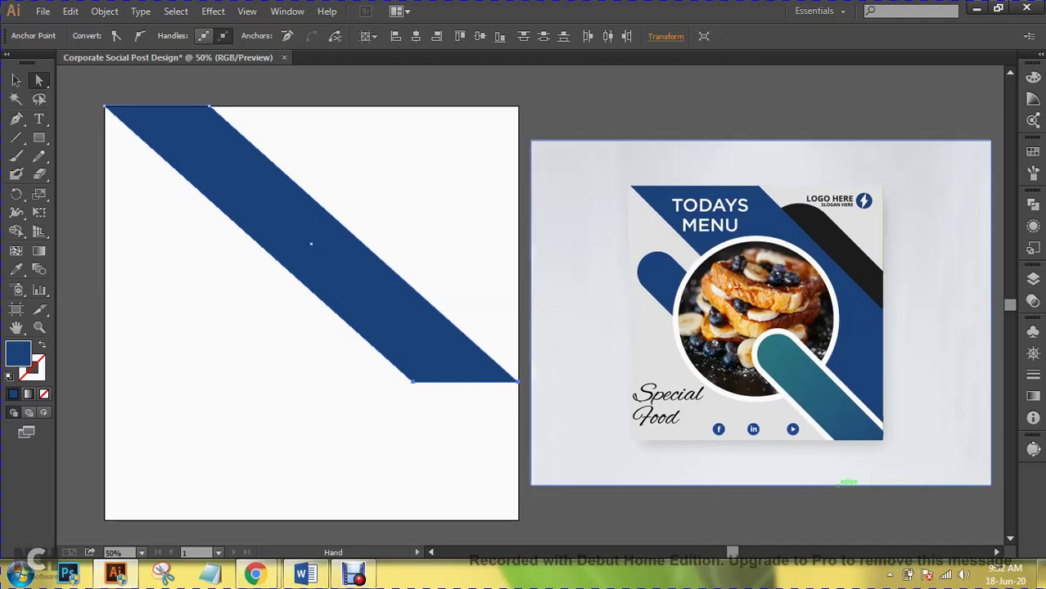
pyautogui.moveTo(517, 381); pyautogui.dragTo(518, 313)
pyautogui.moveTo(413, 378); pyautogui.dragTo(522, 423)
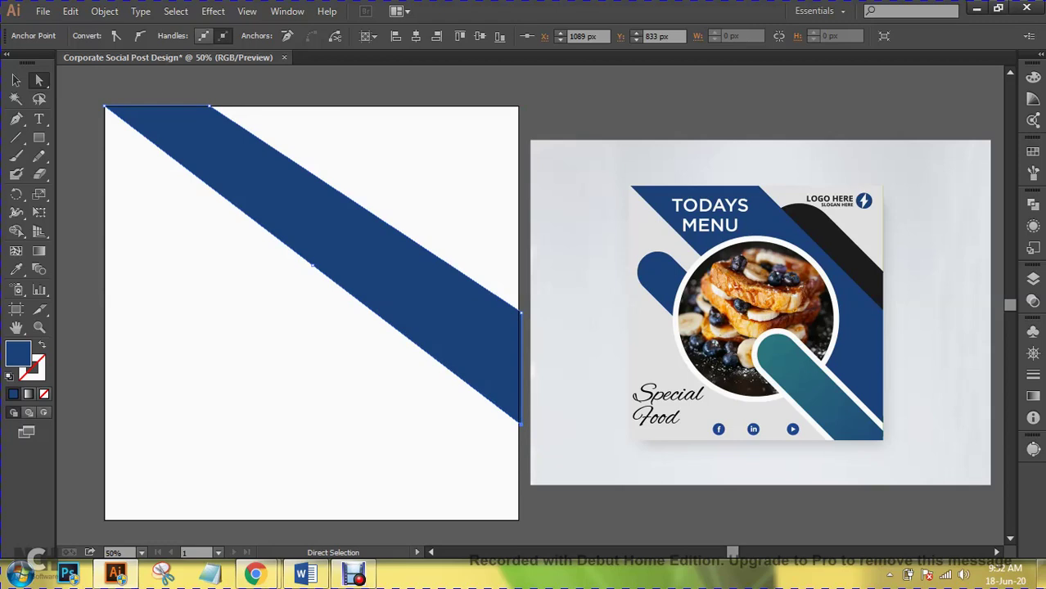
pyautogui.moveTo(210, 106); pyautogui.dragTo(218, 106)
# - Nudge the band's top corner right, admit the waiting Meet participant, and reselect that corner
pyautogui.press('Right')
pyautogui.press('Right')
pyautogui.press('Right')
pyautogui.press('Right')
pyautogui.press('Right')
pyautogui.moveTo(258, 574)
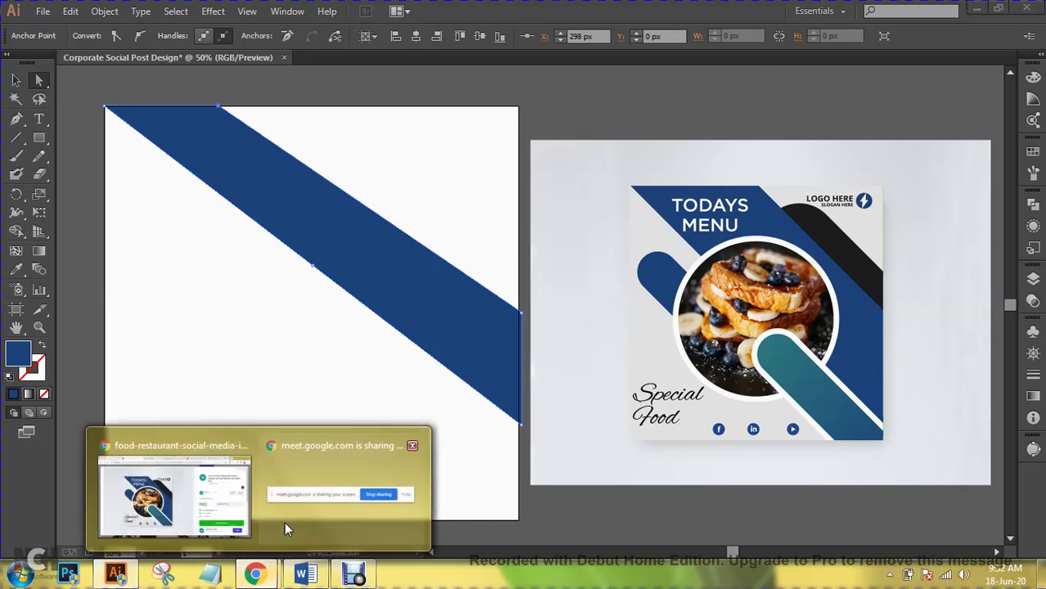
pyautogui.click(167, 500)
pyautogui.click(793, 10)
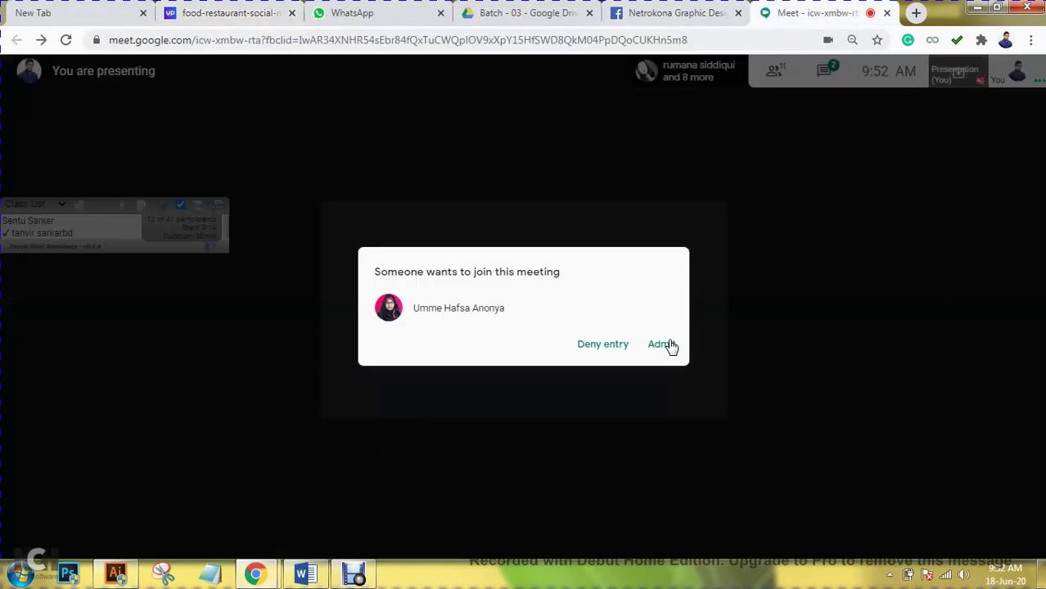
pyautogui.click(663, 347)
pyautogui.click(973, 8)
pyautogui.moveTo(217, 107); pyautogui.dragTo(230, 107)
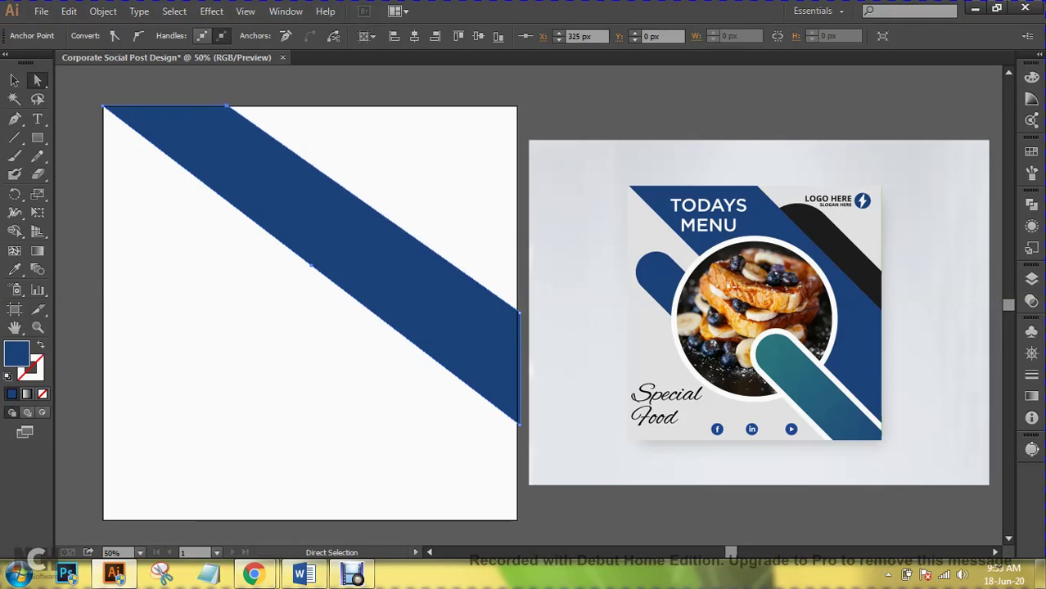
# - Nudge the band's top corner 1 px right and its right-edge corner down 2 px
pyautogui.press('Right')
pyautogui.click(518, 311)
pyautogui.press('Down')
pyautogui.press('Down')
pyautogui.press('Down')
pyautogui.press('Down')
pyautogui.press('Down')
pyautogui.press('Down')
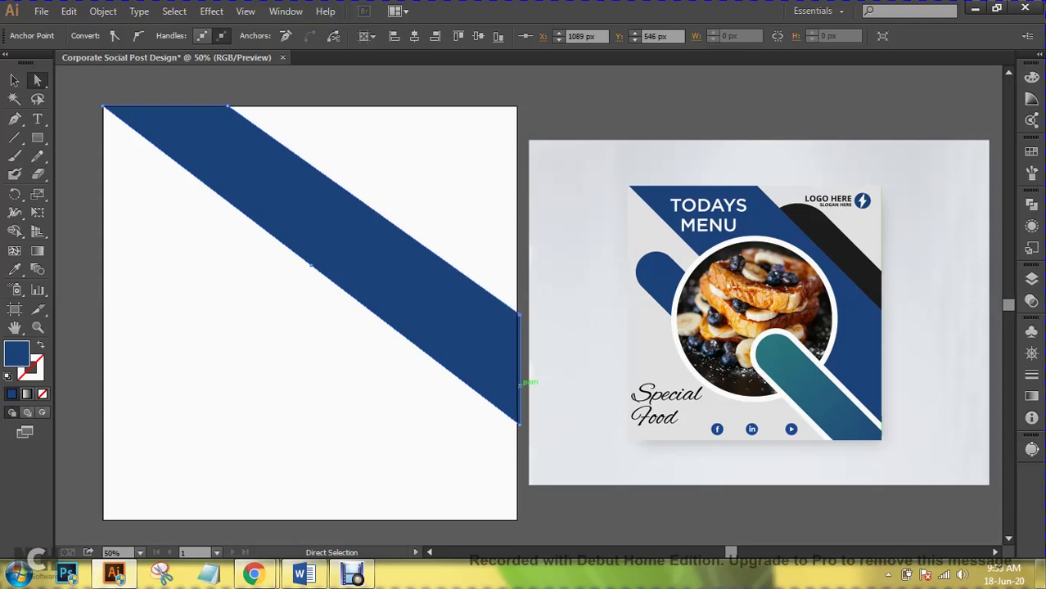
pyautogui.press('Down')
# - Select the whole blue diagonal band and delete it
pyautogui.press('v')
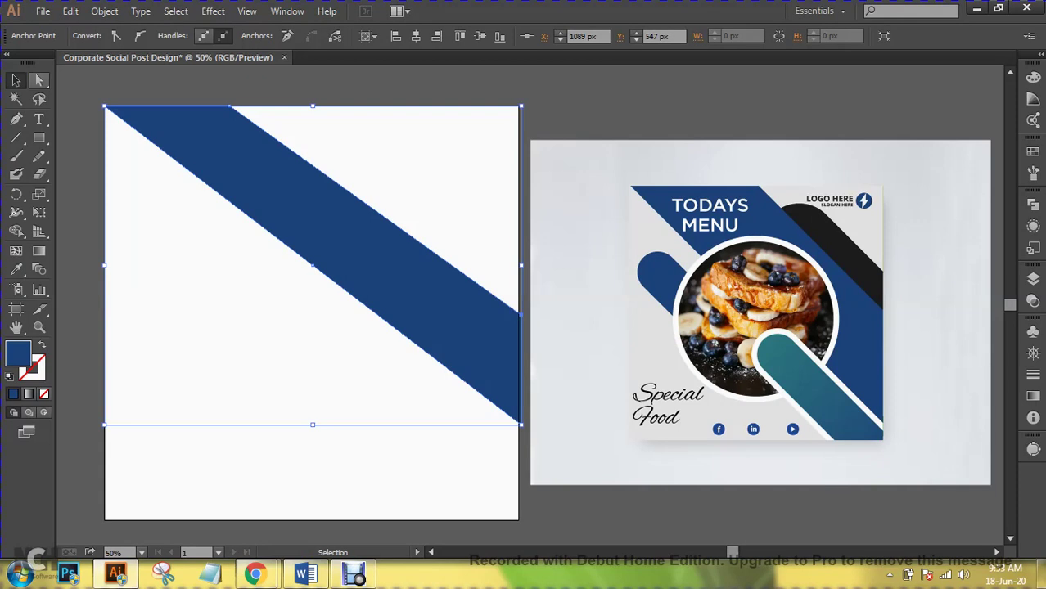
pyautogui.hotkey('ctrl', 'shift', 'a')
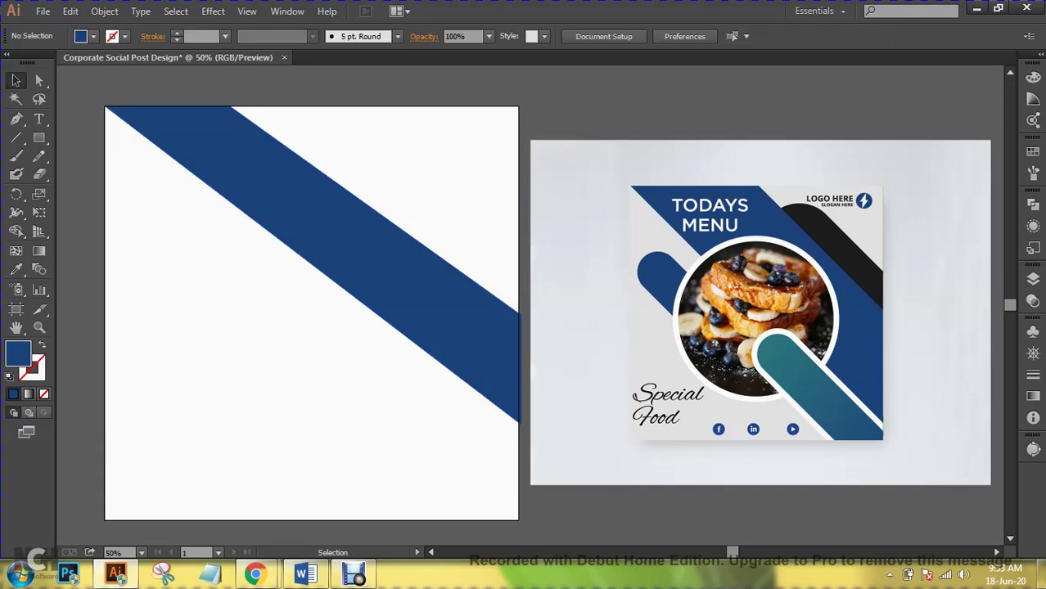
pyautogui.click(244, 108)
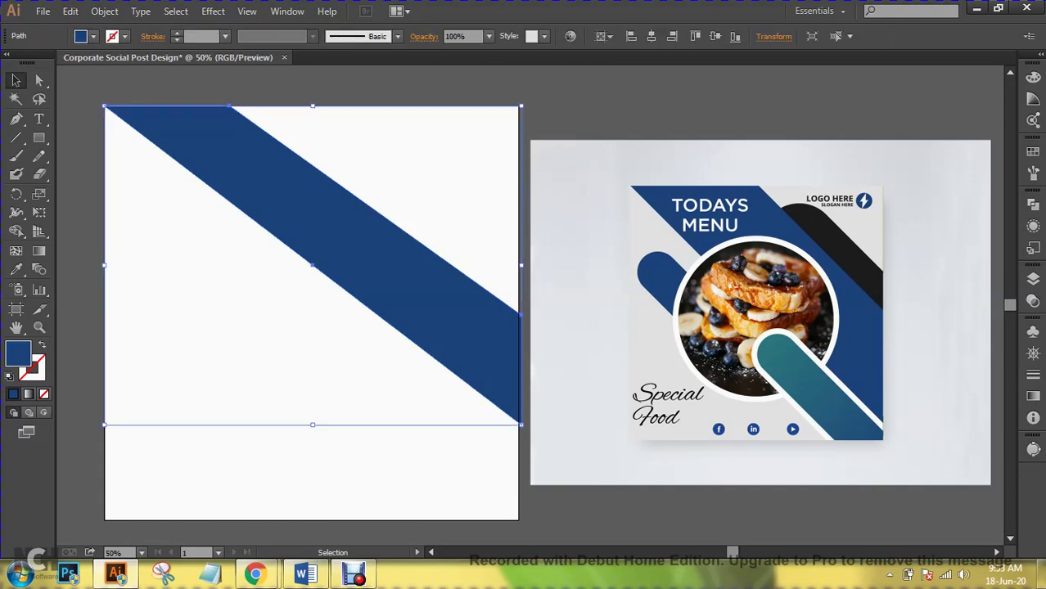
pyautogui.press('Delete')
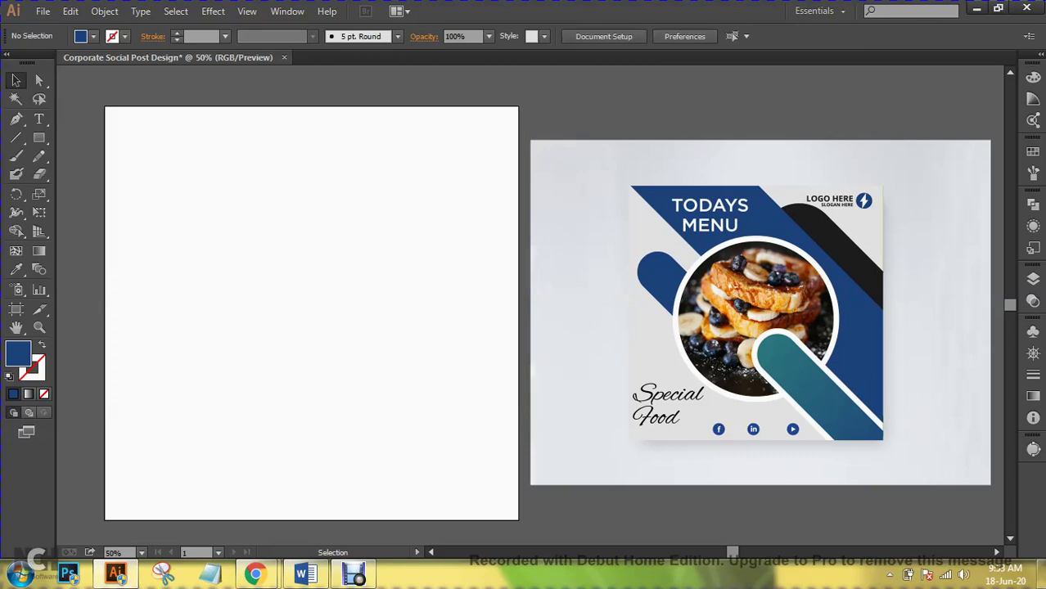
# - Draw a new tall rectangle and stretch it upward above the artboard
pyautogui.moveTo(523, 328); pyautogui.dragTo(560, 338)
pyautogui.press('m')
pyautogui.moveTo(214, 133); pyautogui.dragTo(325, 466)
pyautogui.click(16, 81)
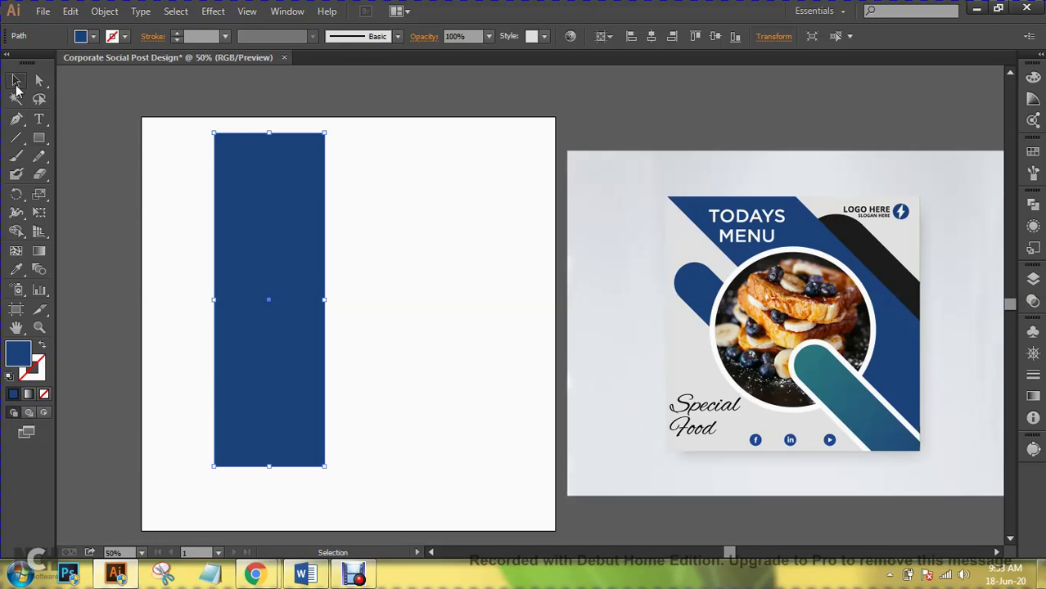
pyautogui.hotkey('ctrl', '-')
pyautogui.hotkey('ctrl', '-')
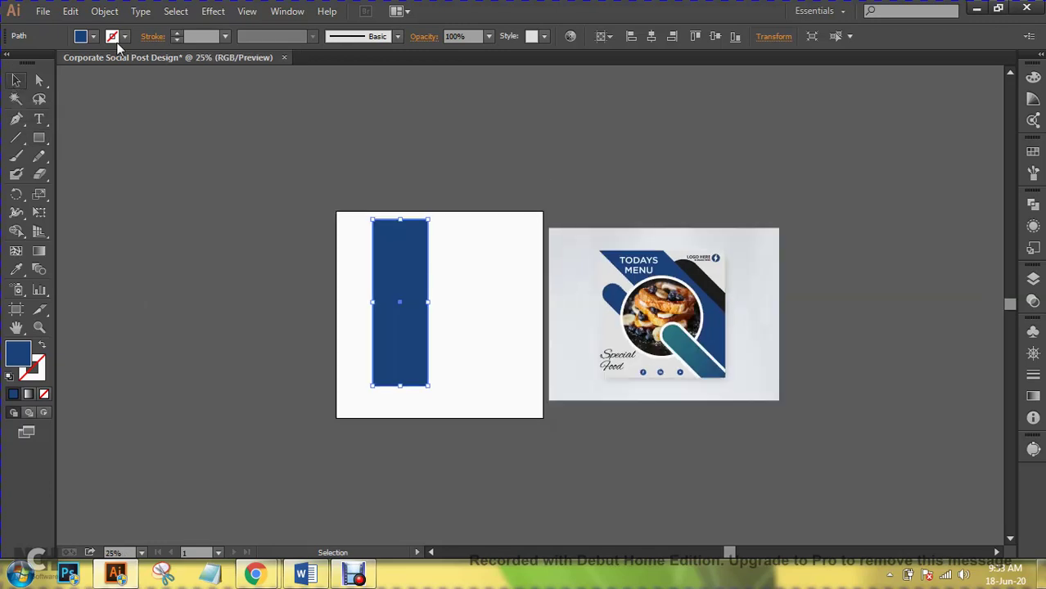
pyautogui.moveTo(400, 220); pyautogui.dragTo(400, 142)
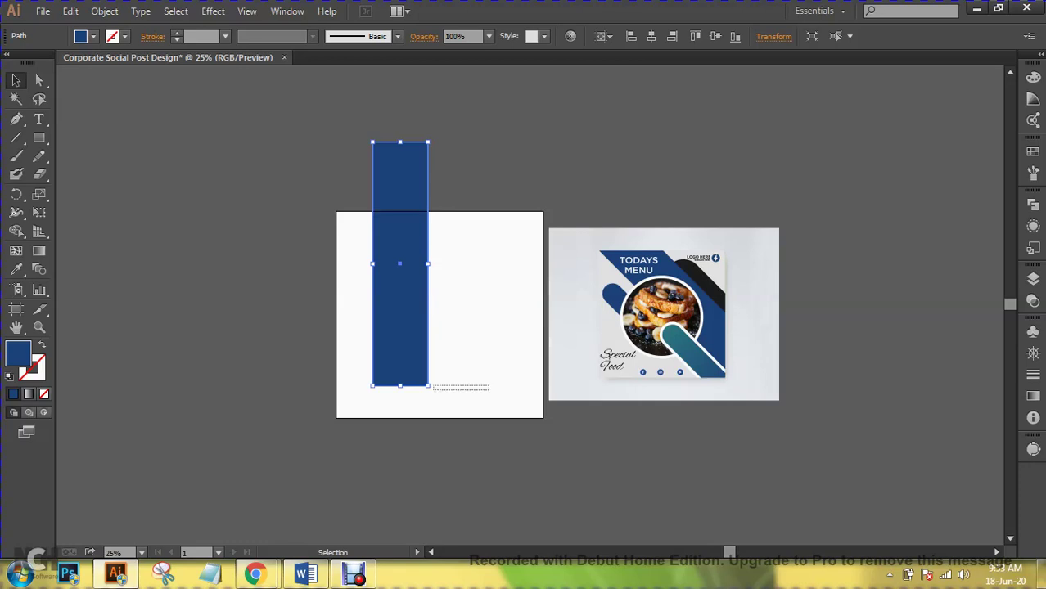
pyautogui.hotkey('ctrl', 'shift', 'a')
pyautogui.hotkey('ctrl', 'z')
# - Rotate the rectangle to about 41.5° and enlarge it into a wide diagonal band
pyautogui.moveTo(430, 391); pyautogui.dragTo(559, 365)
pyautogui.moveTo(429, 319); pyautogui.dragTo(501, 325)
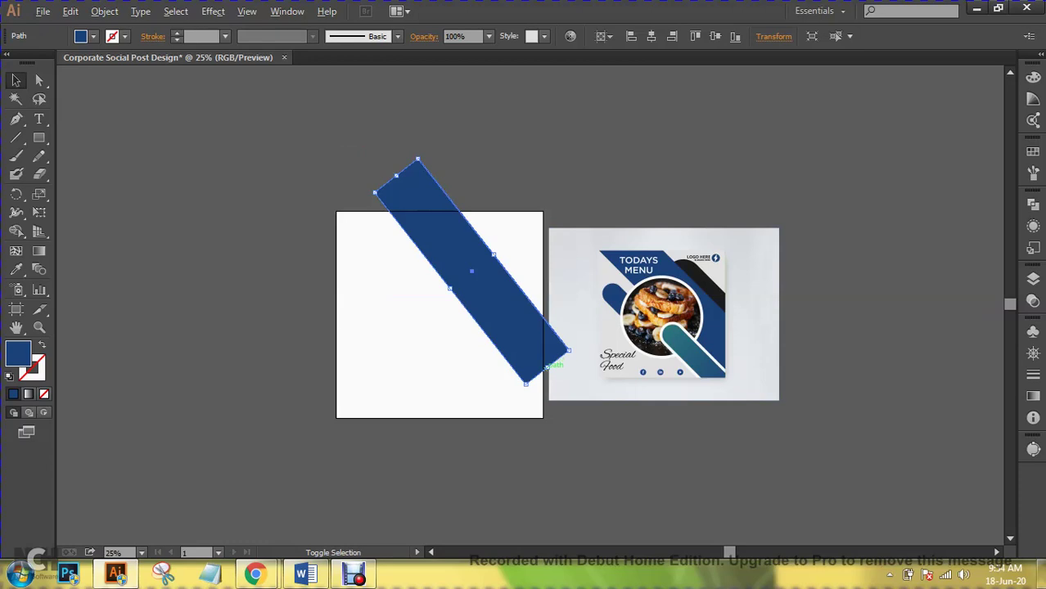
pyautogui.moveTo(547, 367); pyautogui.dragTo(572, 399)
pyautogui.moveTo(474, 286); pyautogui.dragTo(439, 293)
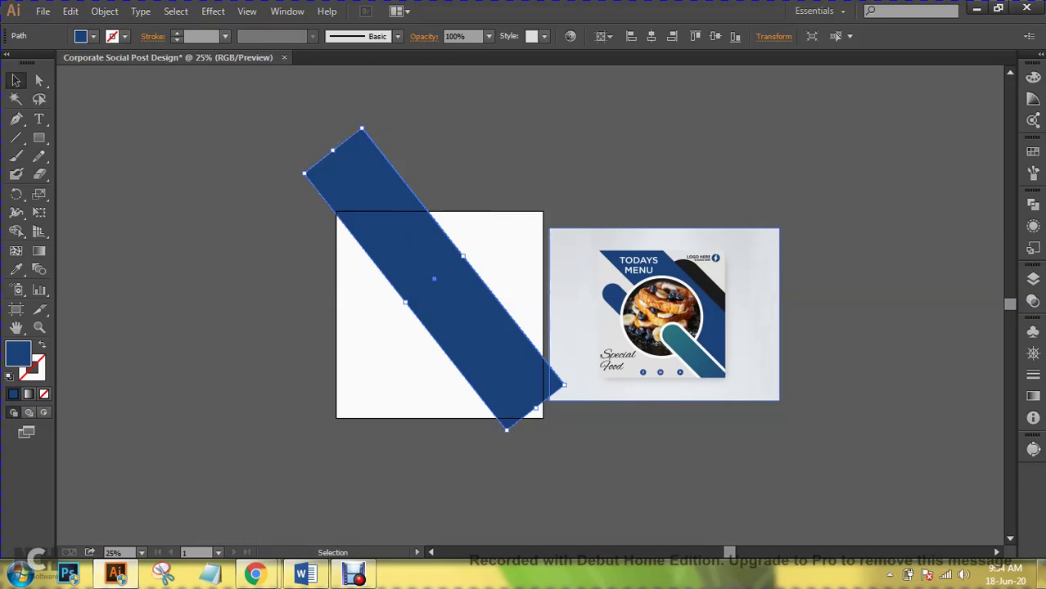
pyautogui.moveTo(564, 385); pyautogui.dragTo(577, 367)
pyautogui.moveTo(434, 280); pyautogui.dragTo(443, 264)
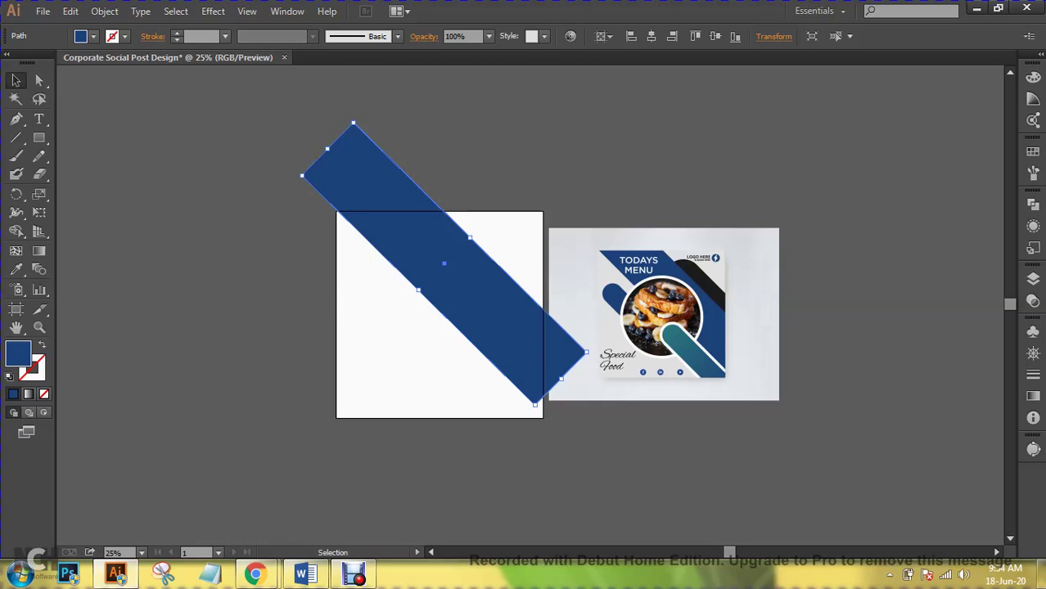
# - Fine-tune the band's position so it runs past the top-left and bottom-right corners
pyautogui.hotkey('ctrl', '+')
pyautogui.hotkey('ctrl', '+')
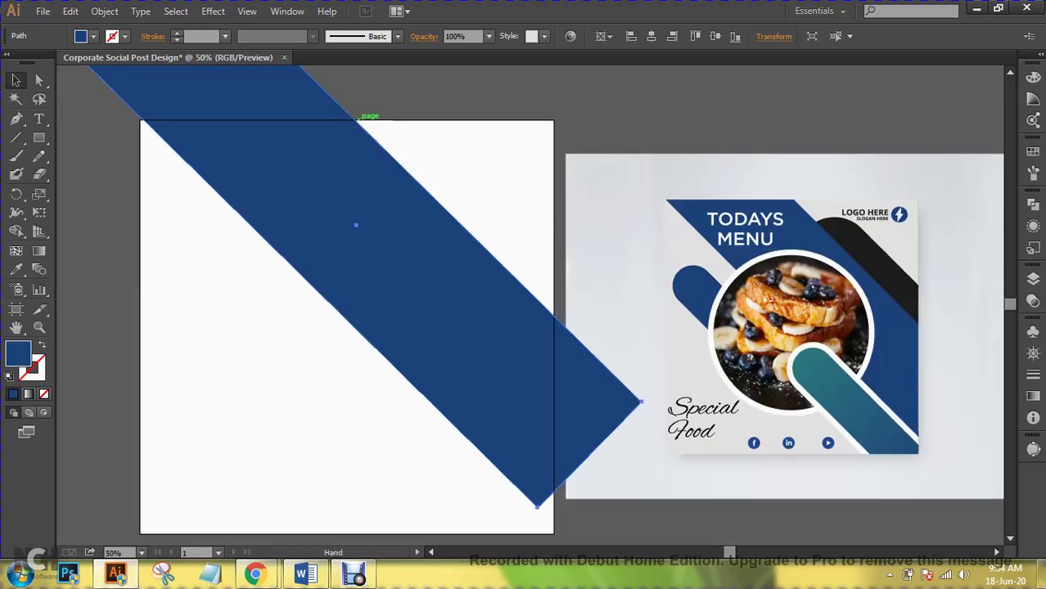
pyautogui.moveTo(524, 311); pyautogui.dragTo(504, 374)
pyautogui.moveTo(472, 341); pyautogui.dragTo(547, 272)
pyautogui.moveTo(499, 327); pyautogui.dragTo(524, 362)
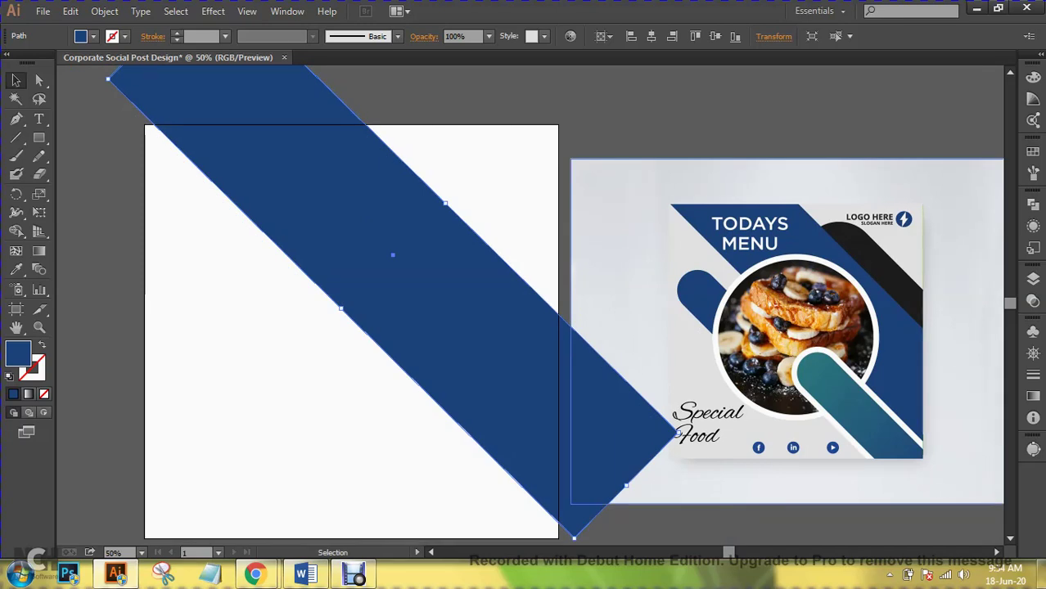
pyautogui.hotkey('ctrl', 'shift', 'a')
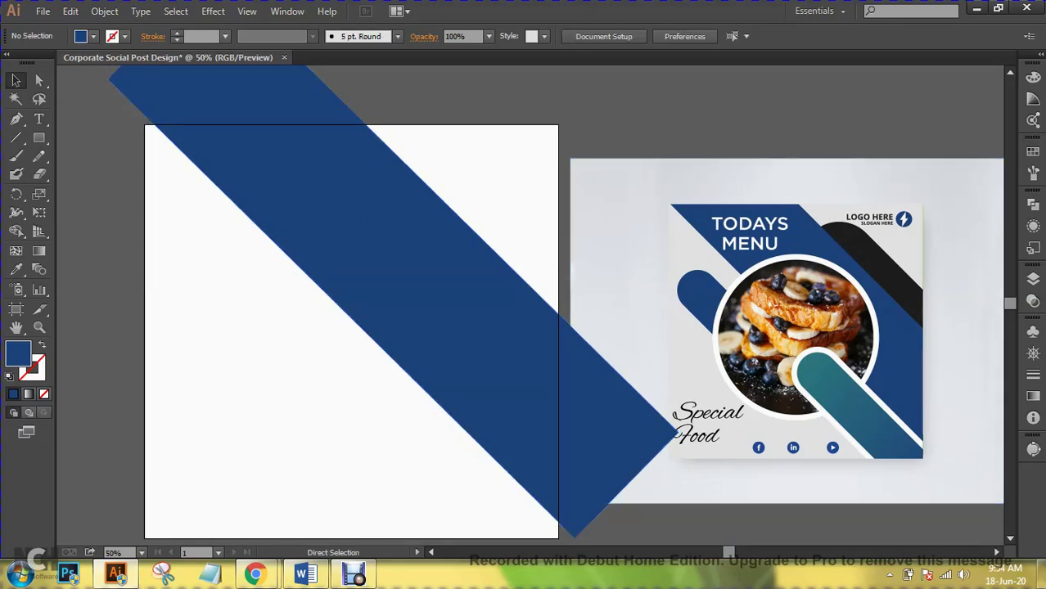
pyautogui.hotkey('ctrl', '-')
pyautogui.hotkey('ctrl', '-')
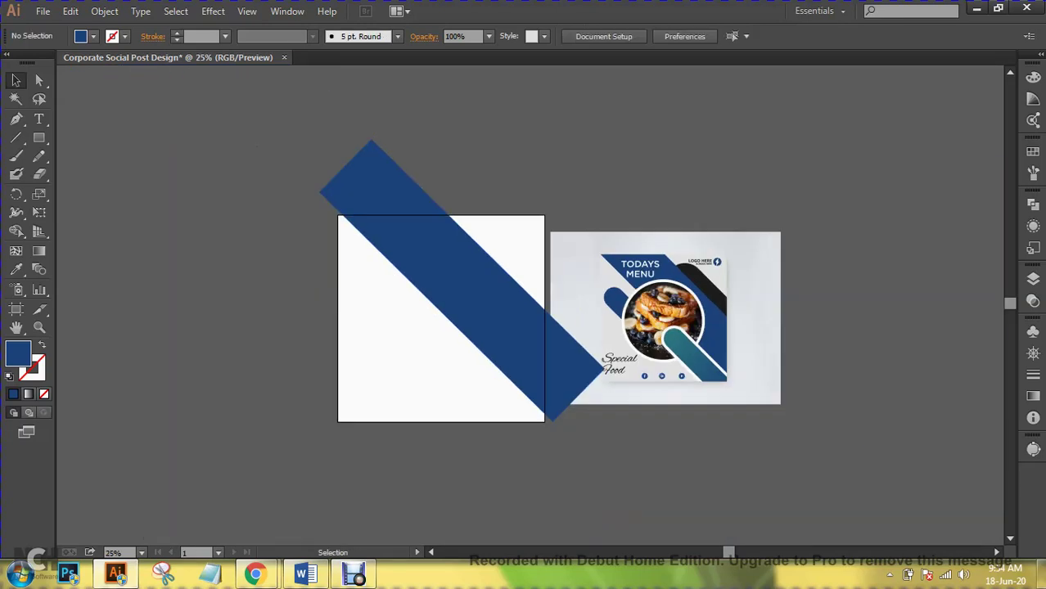
pyautogui.click(460, 281)
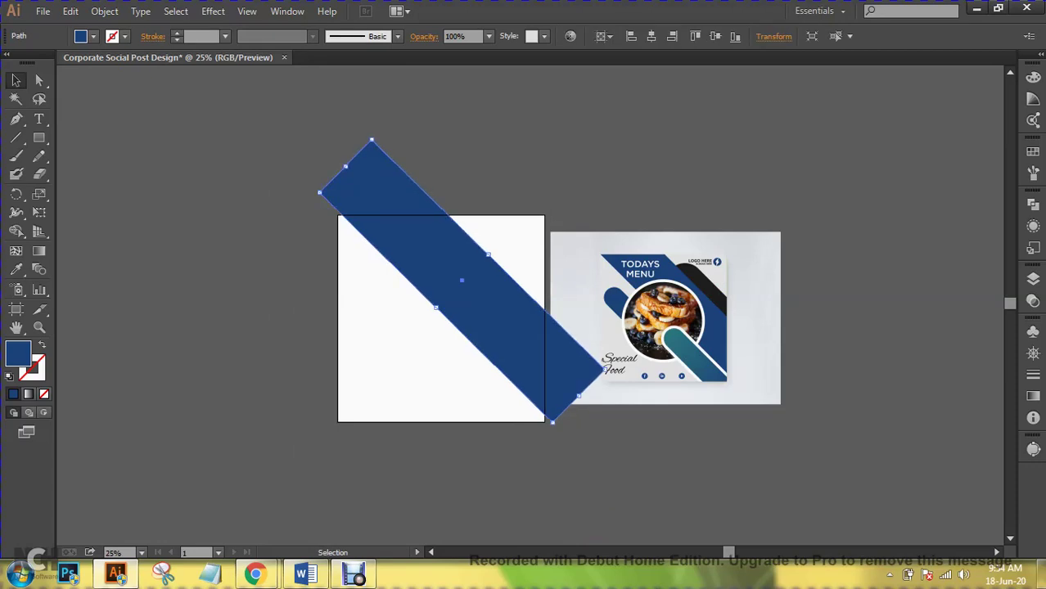
pyautogui.press('Down')
pyautogui.press('Down')
pyautogui.press('Down')
pyautogui.press('Down')
pyautogui.press('Down')
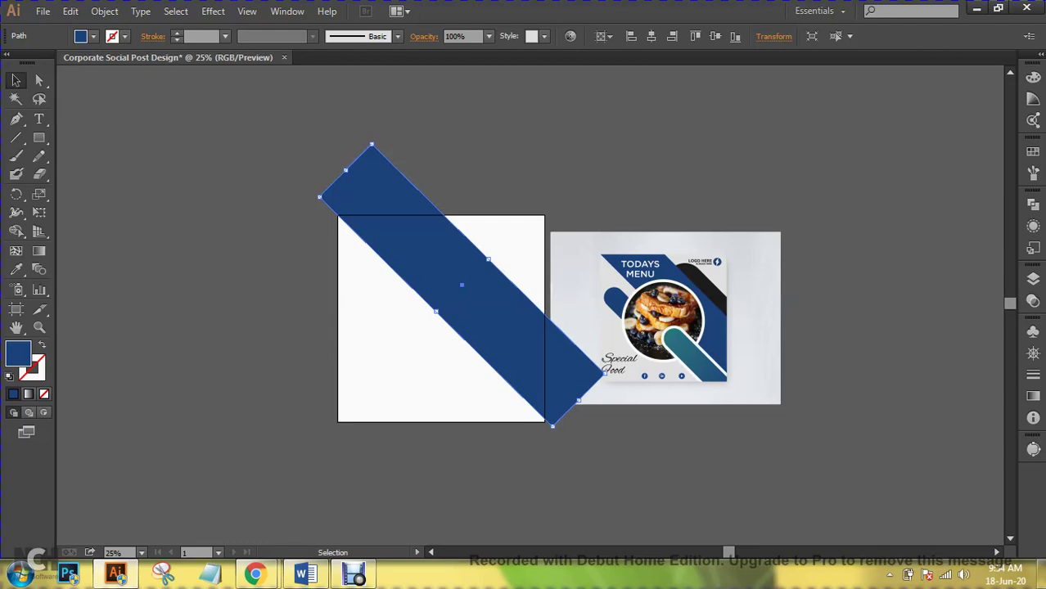
pyautogui.hotkey('ctrl', 'shift', 'a')
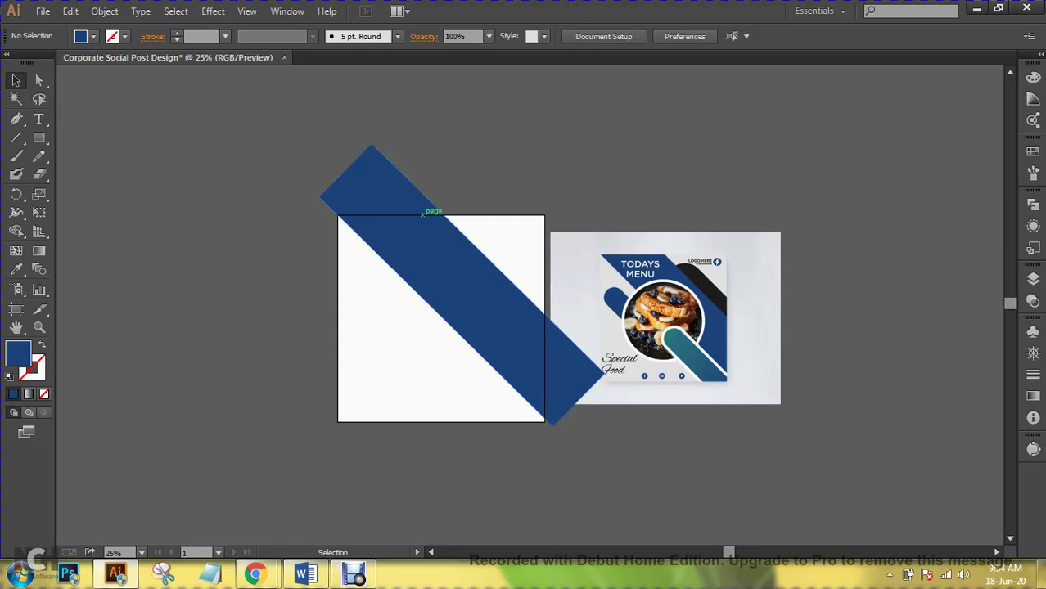
# - Draw a 1320 px horizontal line along the artboard's top edge, across the navy band
pyautogui.click(20, 138)
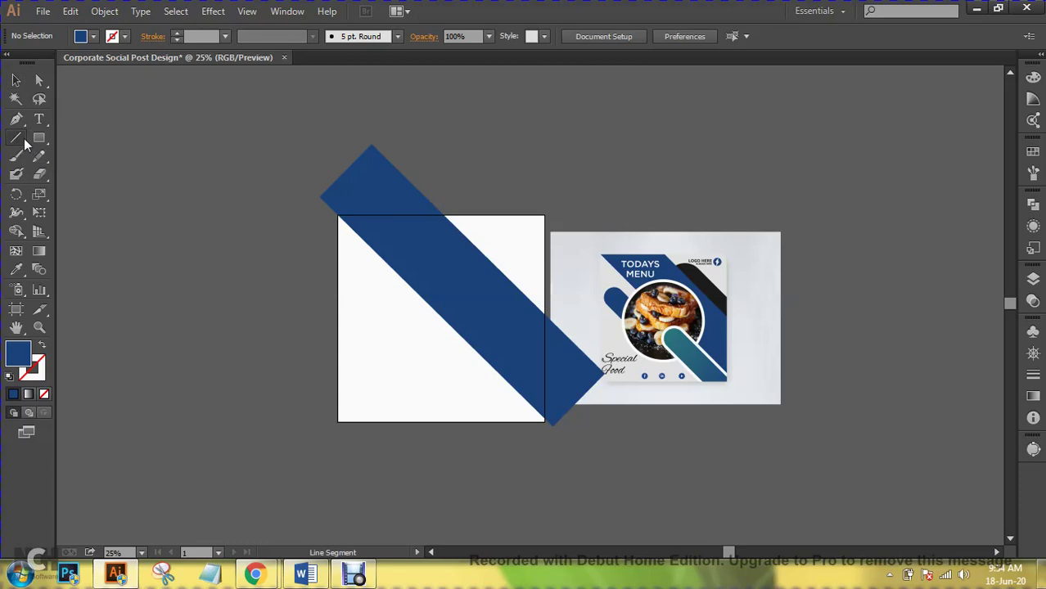
pyautogui.moveTo(21, 143); pyautogui.dragTo(107, 140)
pyautogui.moveTo(261, 215); pyautogui.dragTo(514, 215)
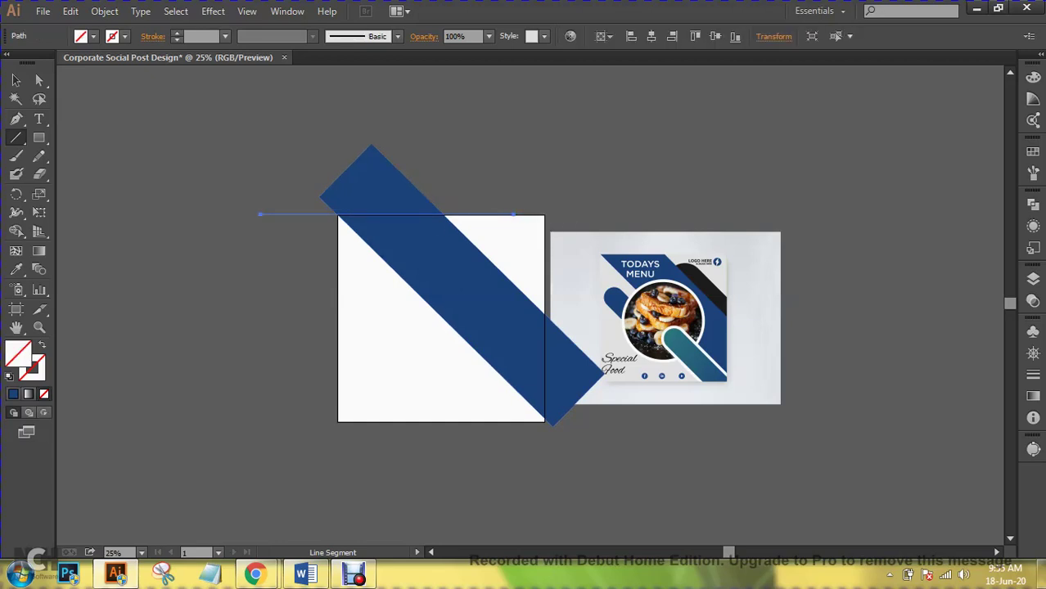
pyautogui.click(21, 575)
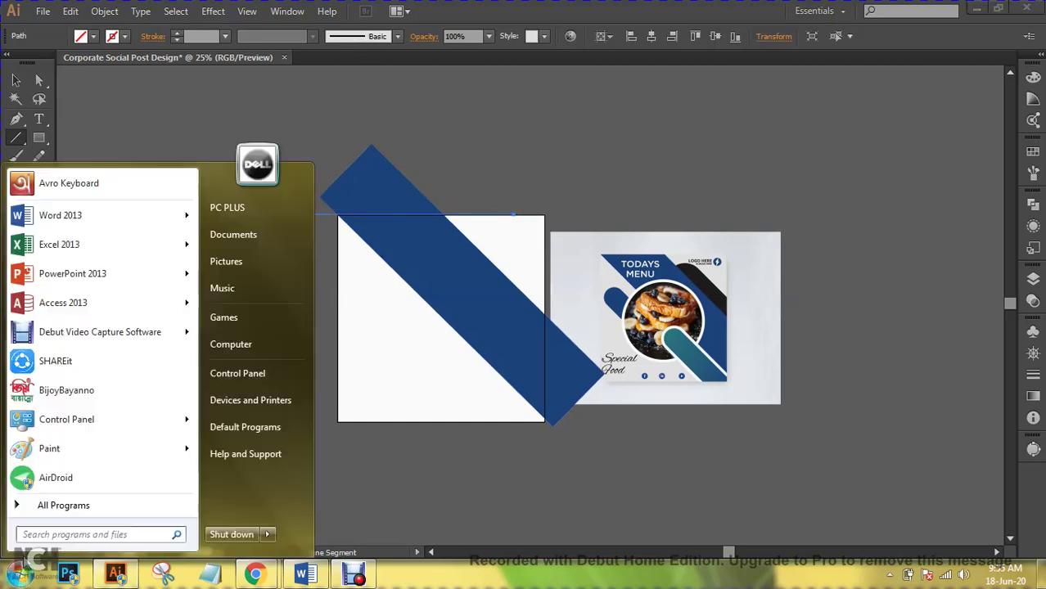
# - Search the Start menu for 'qi' and open the QiPress20Portable.zip archive
pyautogui.write('ac')
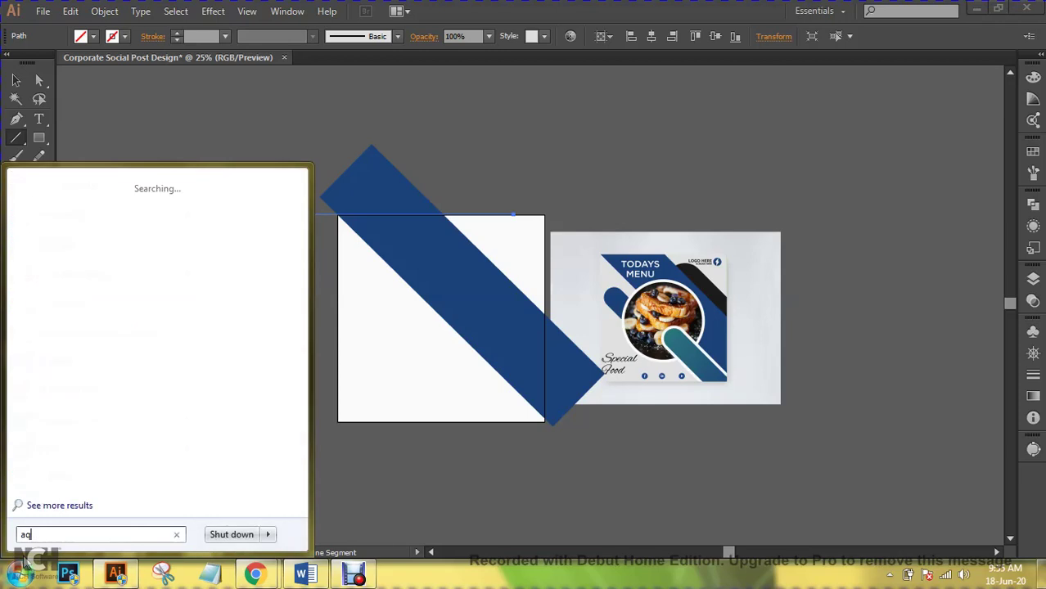
pyautogui.press('BackSpace')
pyautogui.press('BackSpace')
pyautogui.write('q')
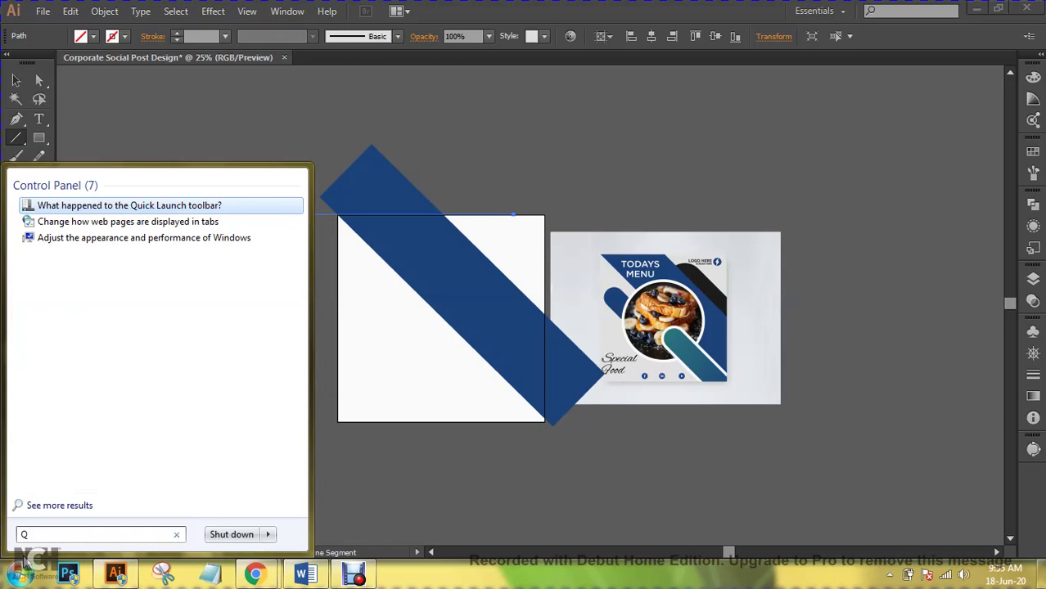
pyautogui.write('i')
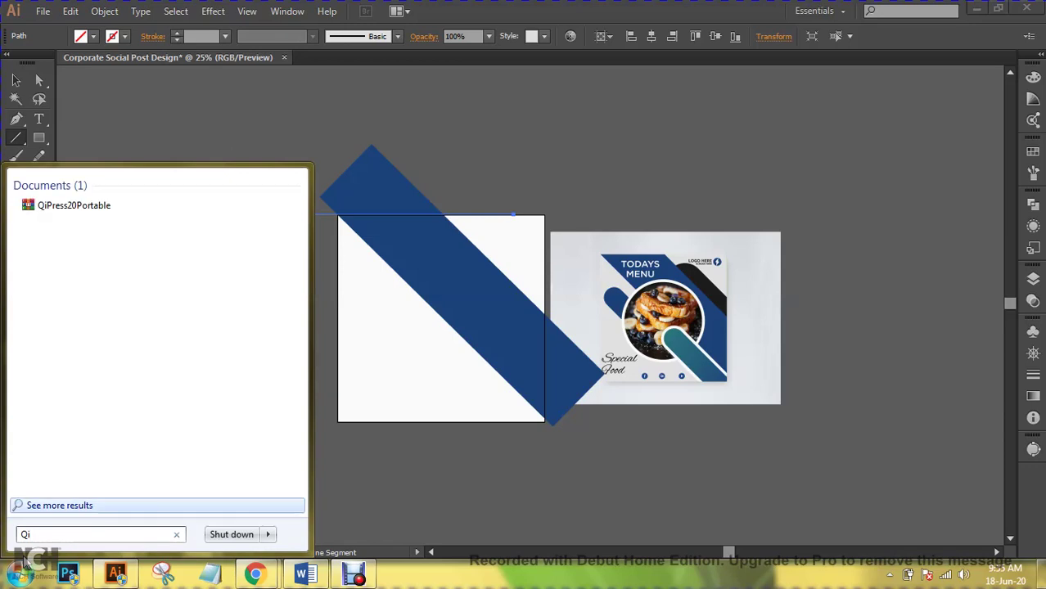
pyautogui.click(149, 212)
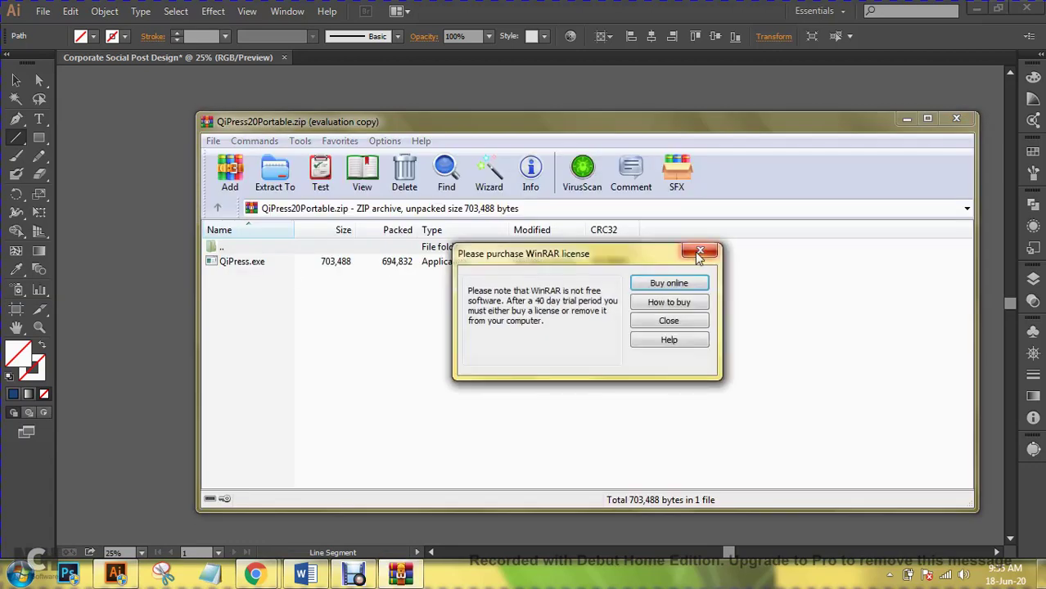
# - Dismiss the WinRAR licence reminder, launch QiPress.exe from the archive, and close WinRAR
pyautogui.click(699, 254)
pyautogui.click(251, 264)
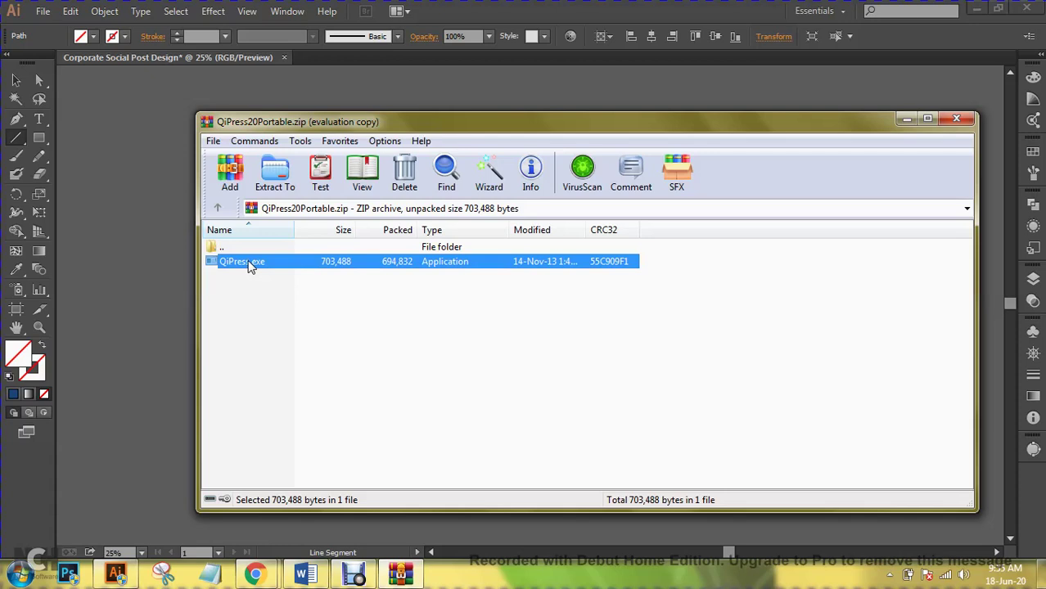
pyautogui.doubleClick(251, 264)
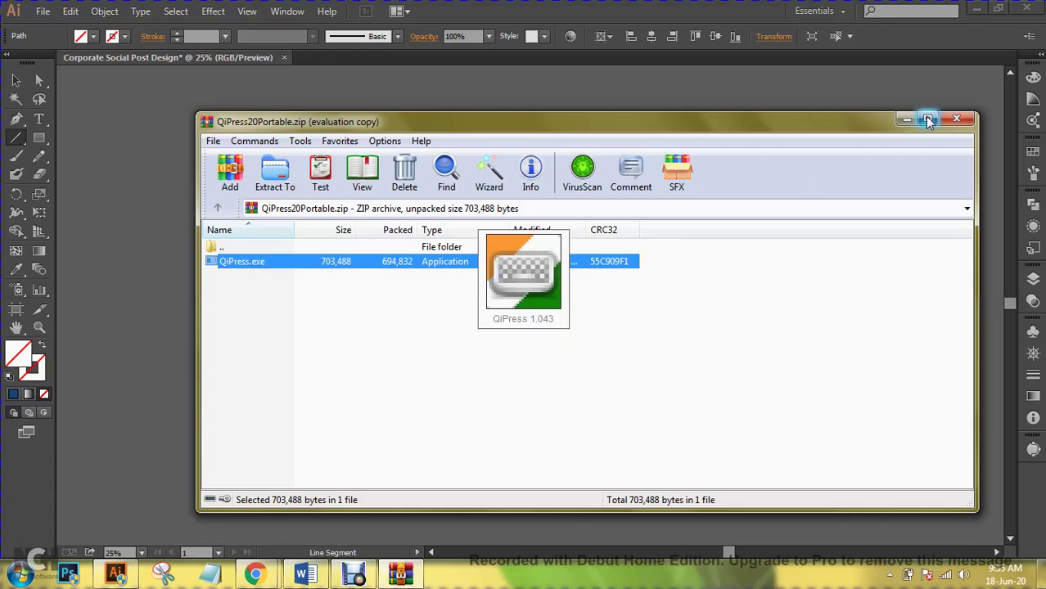
pyautogui.click(956, 119)
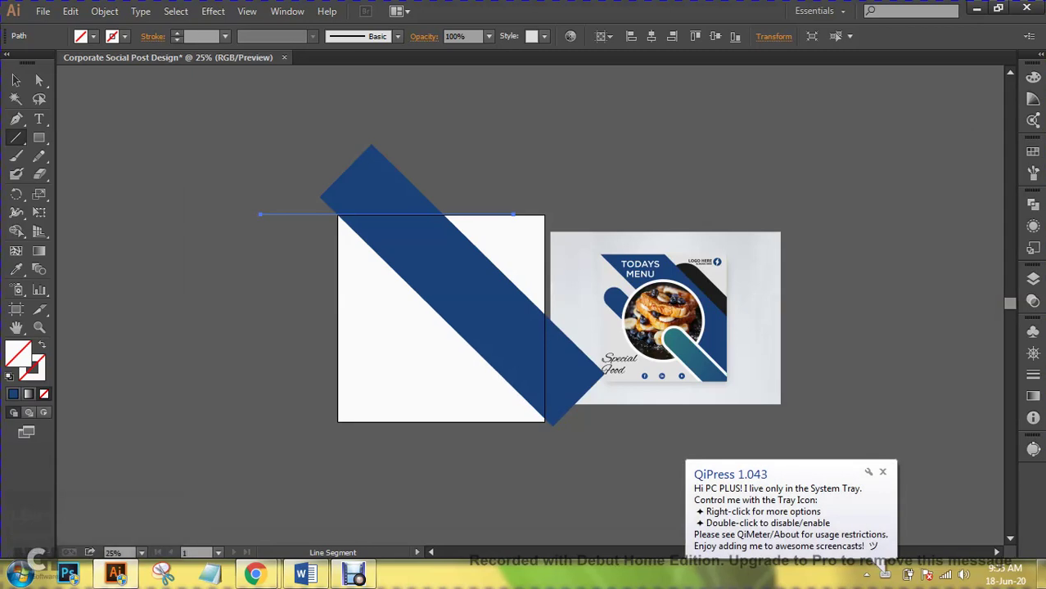
# - Dismiss the QiPress tray notification and deselect everything in Illustrator
pyautogui.click(882, 472)
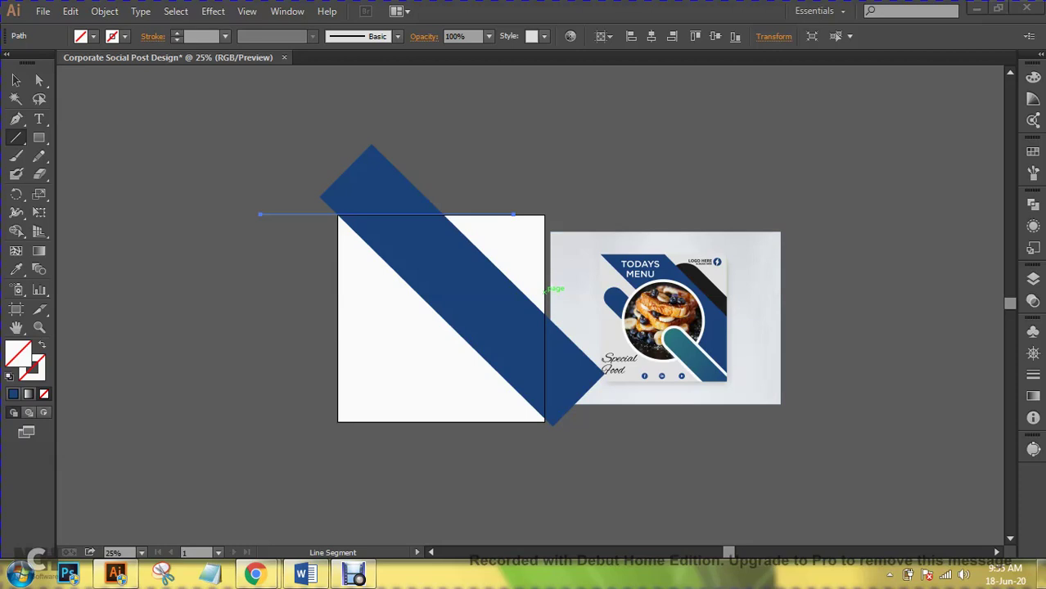
pyautogui.moveTo(546, 289); pyautogui.dragTo(546, 290)
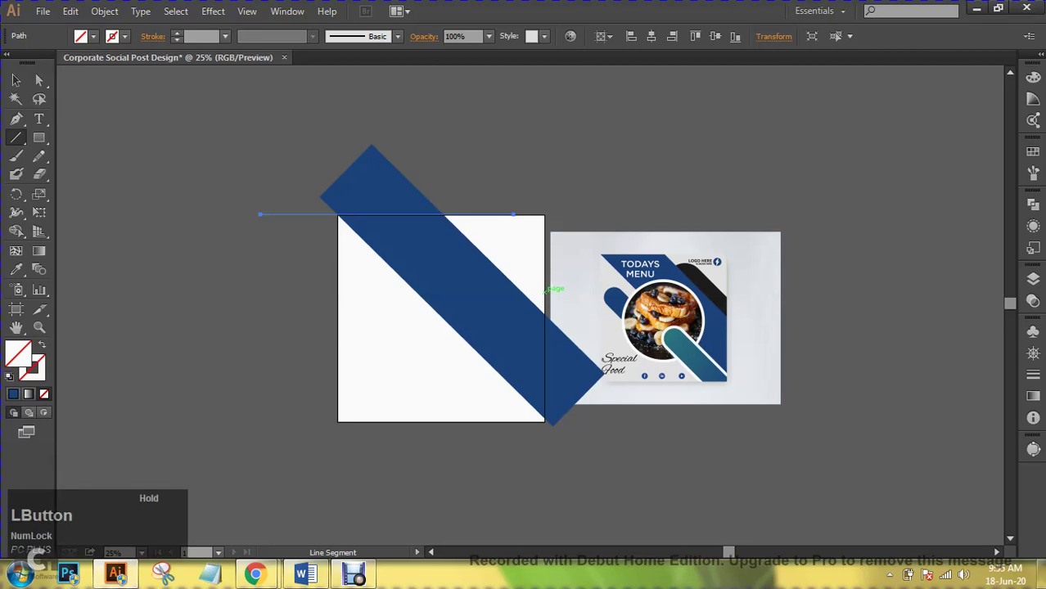
pyautogui.hotkey('ctrl', 'shift', 'a')
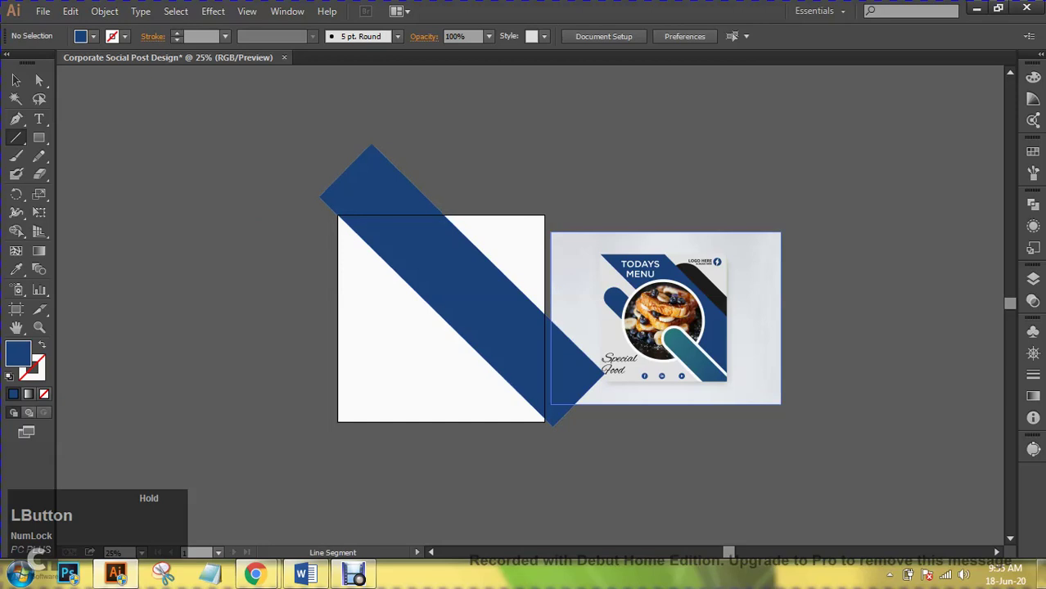
# - Draw lines along the artboard's top and right edges, then marquee-select them with the band
pyautogui.moveTo(288, 214); pyautogui.dragTo(518, 215)
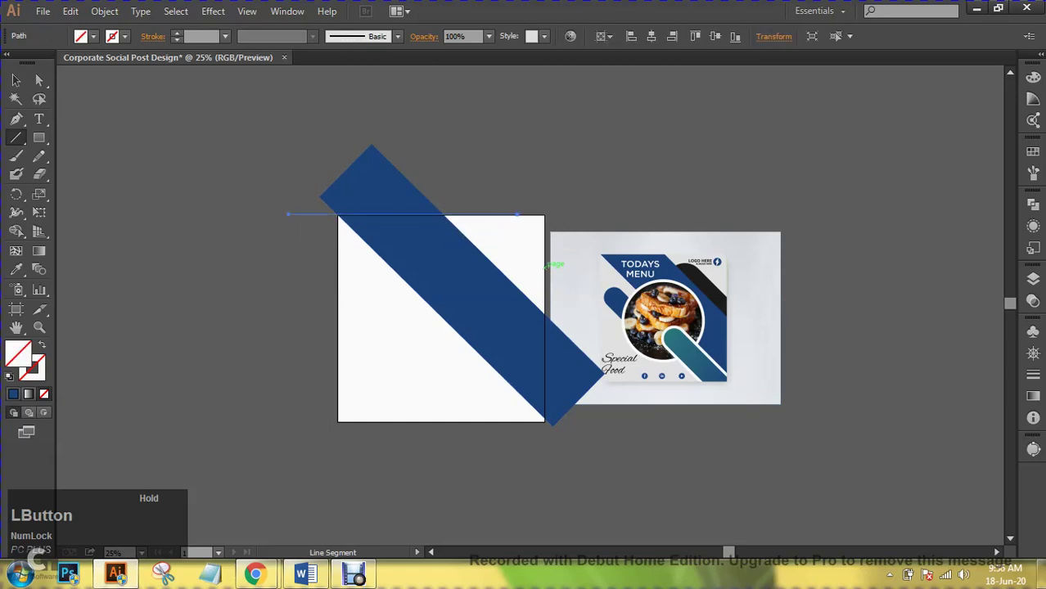
pyautogui.moveTo(545, 275); pyautogui.dragTo(544, 474)
pyautogui.click(15, 79)
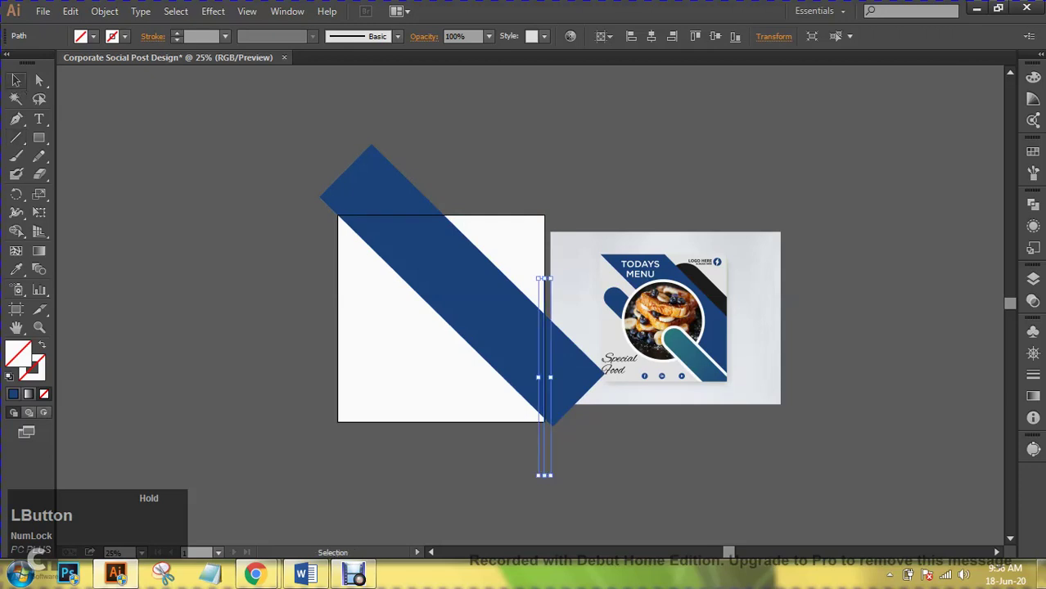
pyautogui.moveTo(281, 190); pyautogui.dragTo(546, 466)
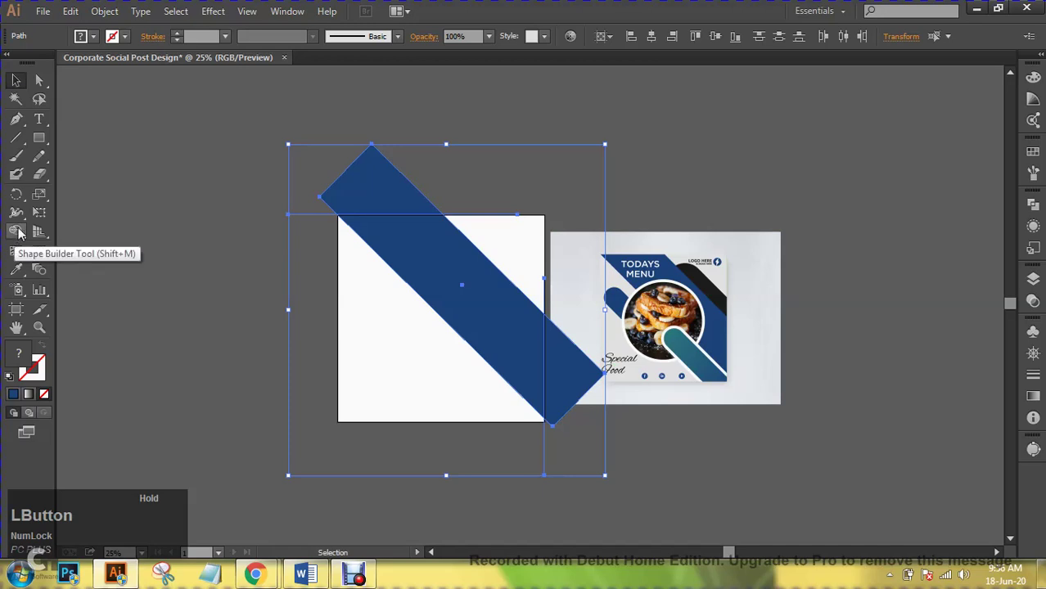
pyautogui.click(19, 233)
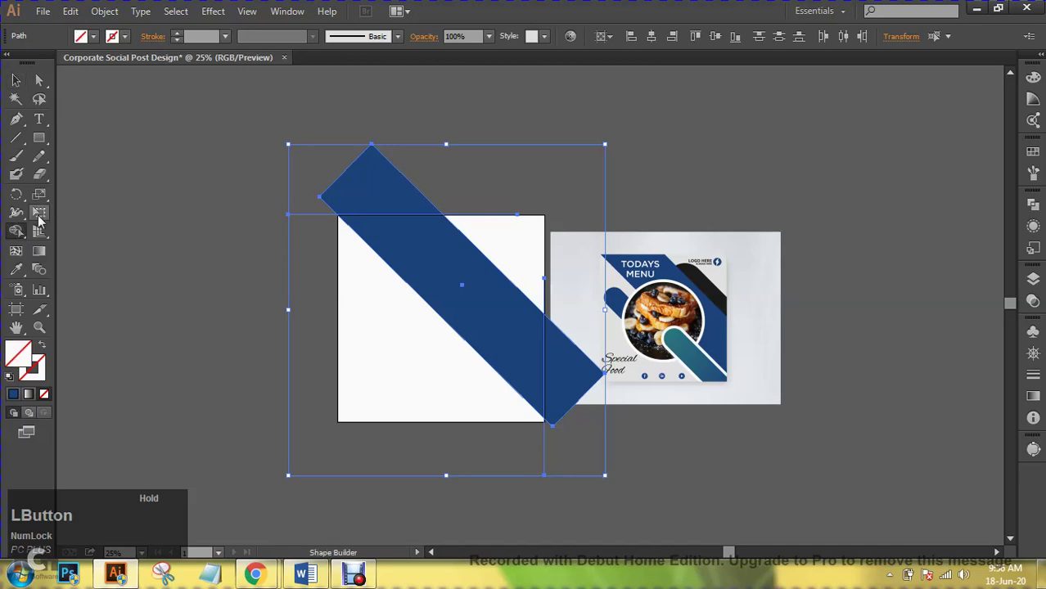
pyautogui.keyDown('alt'); pyautogui.click(385, 182); pyautogui.keyUp('alt')
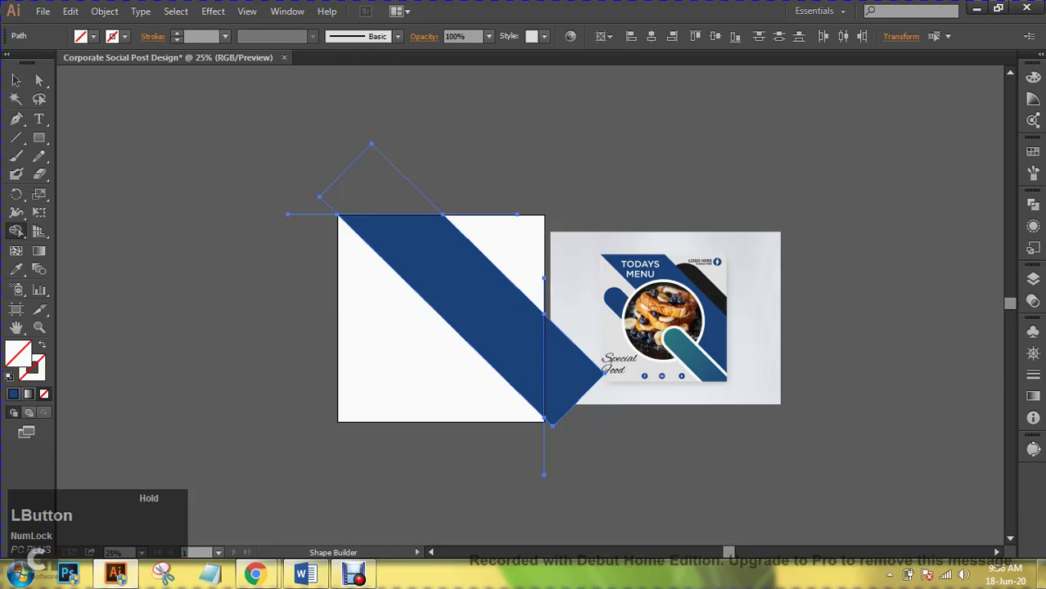
pyautogui.keyDown('alt'); pyautogui.click(573, 368); pyautogui.keyUp('alt')
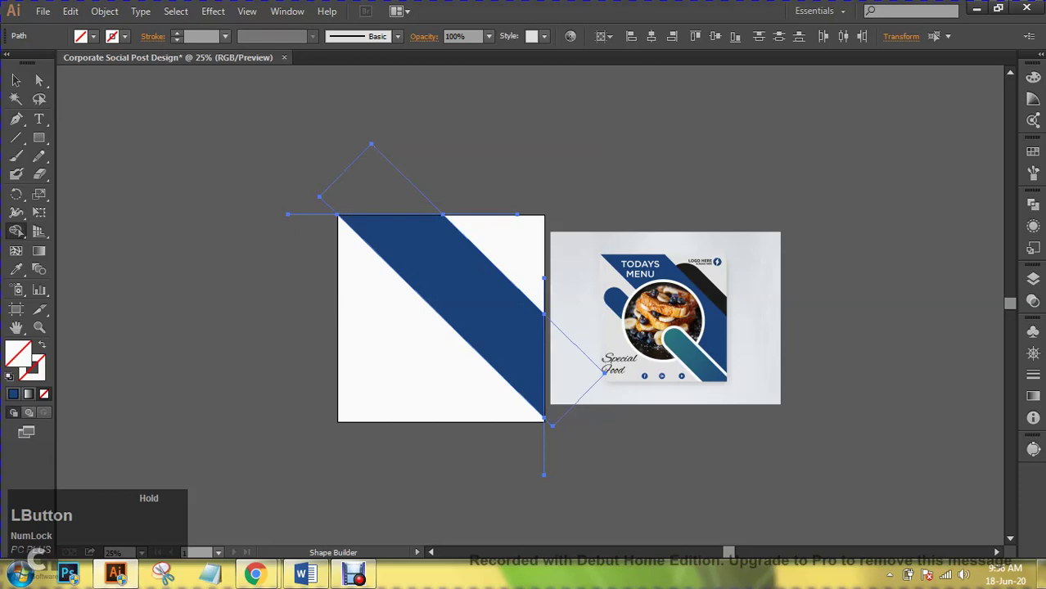
pyautogui.press('v')
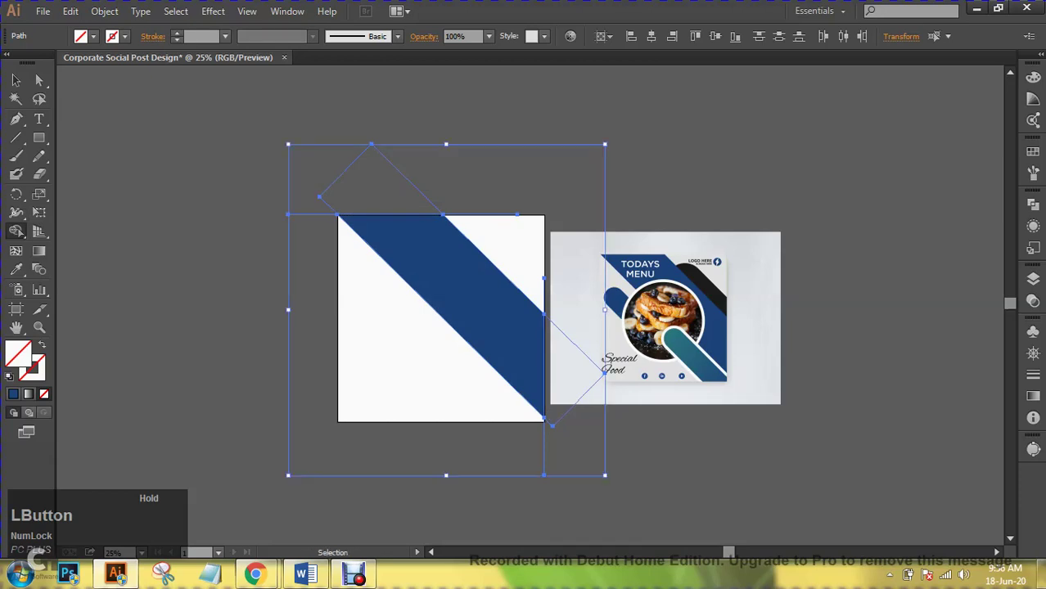
pyautogui.hotkey('ctrl', 'z')
pyautogui.hotkey('ctrl', 'z')
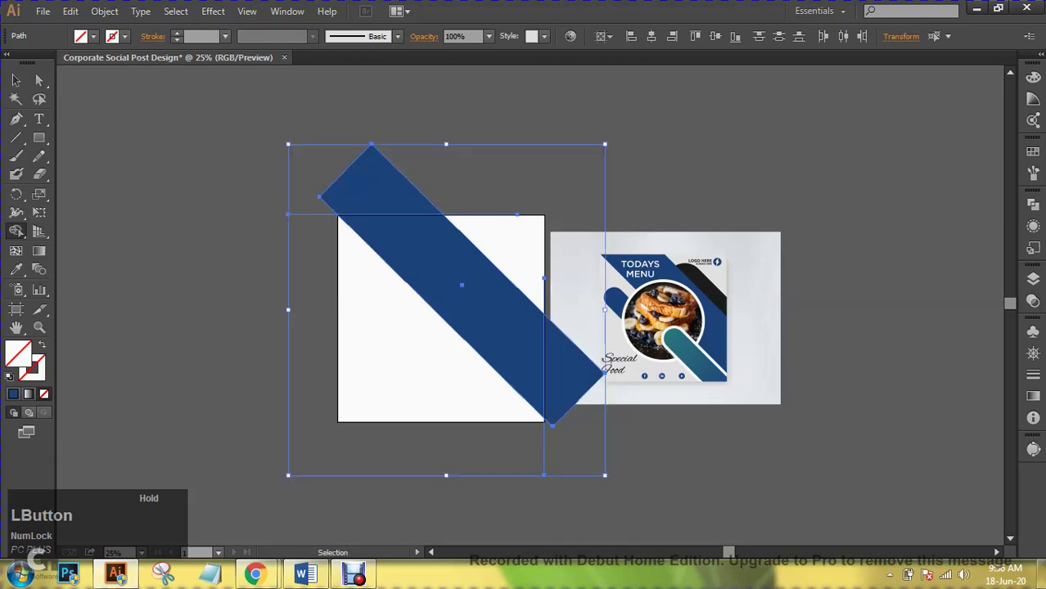
pyautogui.hotkey('ctrl', 'z')
pyautogui.hotkey('ctrl', 'z')
pyautogui.hotkey('ctrl', 'z')
pyautogui.hotkey('ctrl', 'z')
pyautogui.hotkey('ctrl', 'z')
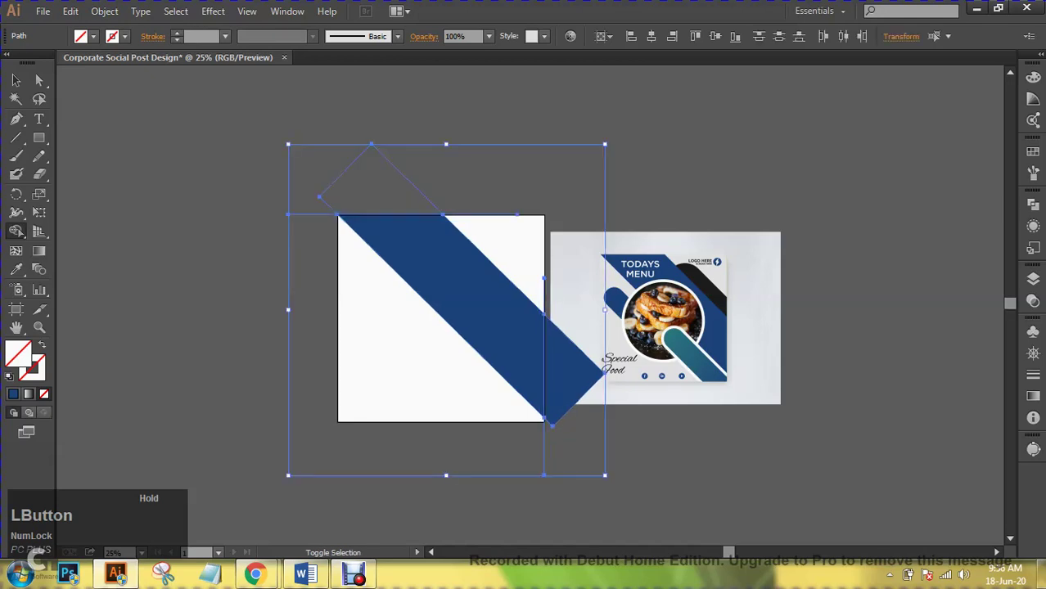
pyautogui.hotkey('ctrl', 'z')
# - Restore the band's top triangle and split the band with Pathfinder Divide along the edge lines
pyautogui.hotkey('ctrl', 'shift', 'z')
pyautogui.hotkey('ctrl', 'shift', 'z')
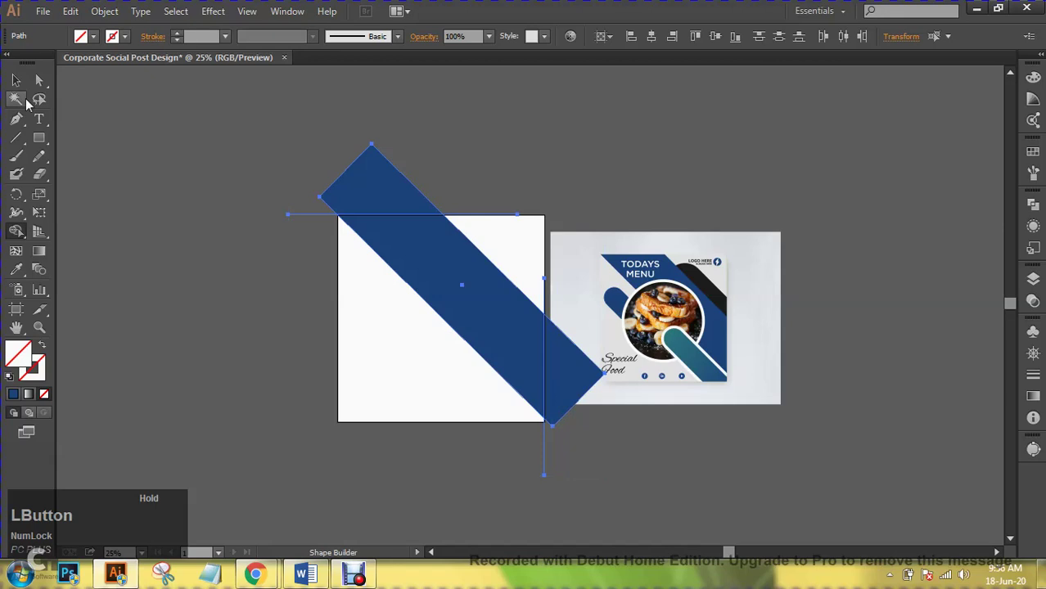
pyautogui.click(16, 79)
pyautogui.click(288, 11)
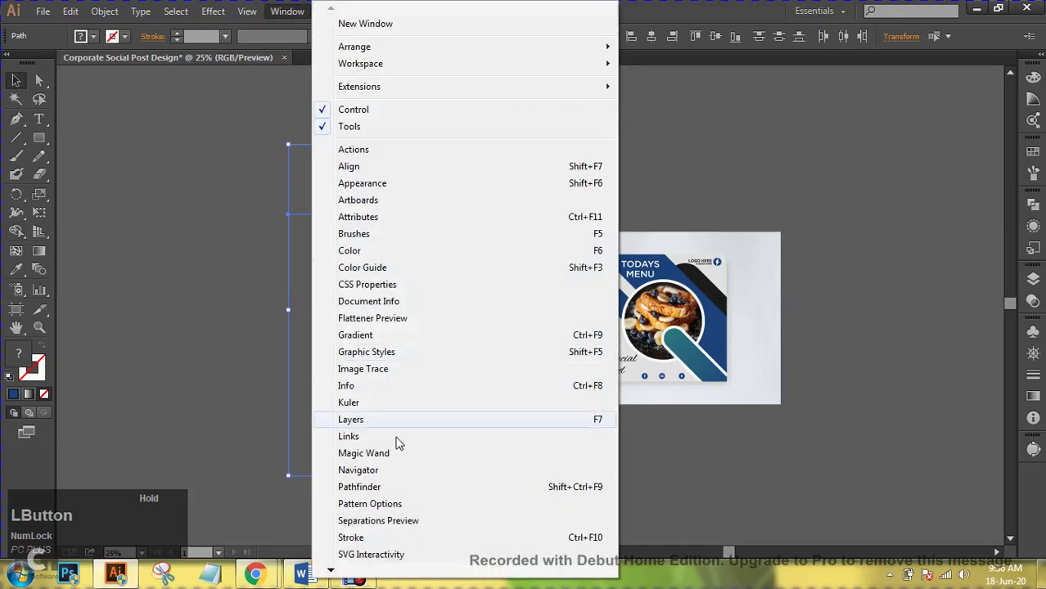
pyautogui.click(440, 484)
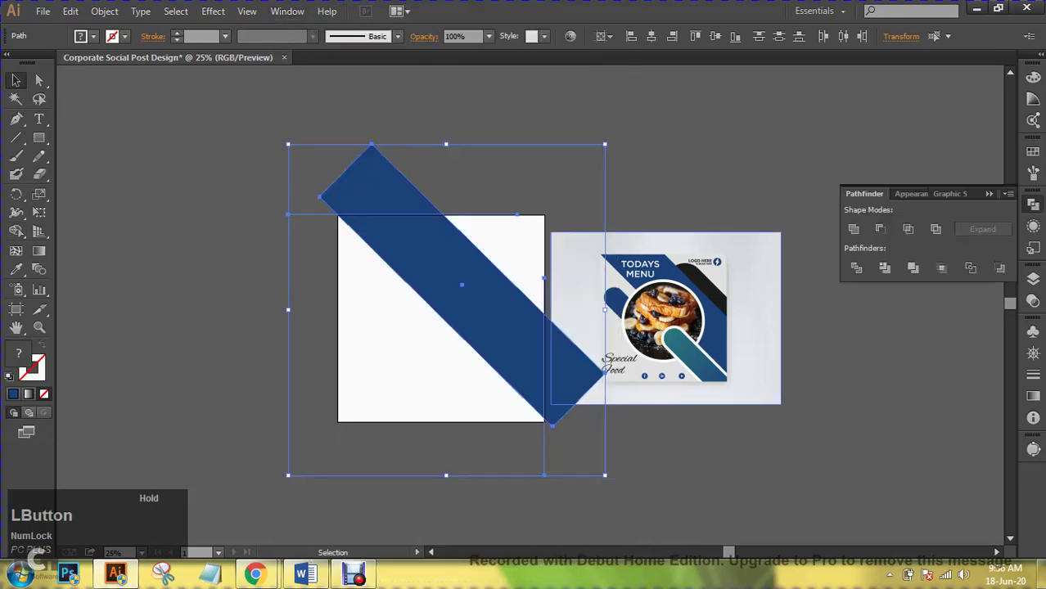
pyautogui.click(857, 269)
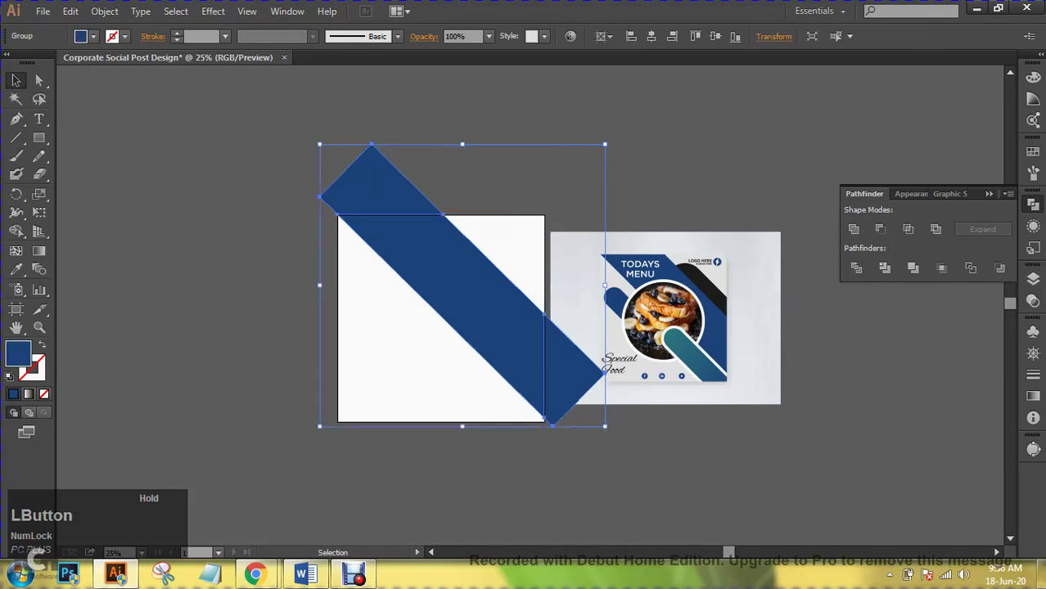
# - Undo an accidental move of the divided group, then ungroup the band pieces
pyautogui.click(737, 475)
pyautogui.click(491, 311)
pyautogui.moveTo(393, 159); pyautogui.dragTo(372, 125)
pyautogui.press('a')
pyautogui.hotkey('ctrl', 'z')
pyautogui.press('v')
pyautogui.rightClick(379, 169)
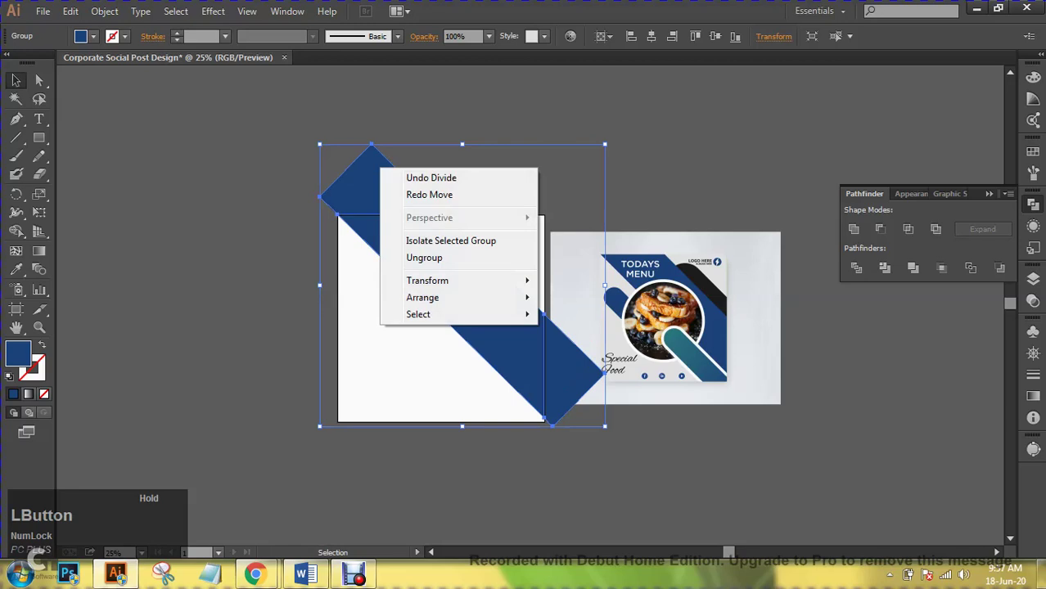
pyautogui.click(423, 257)
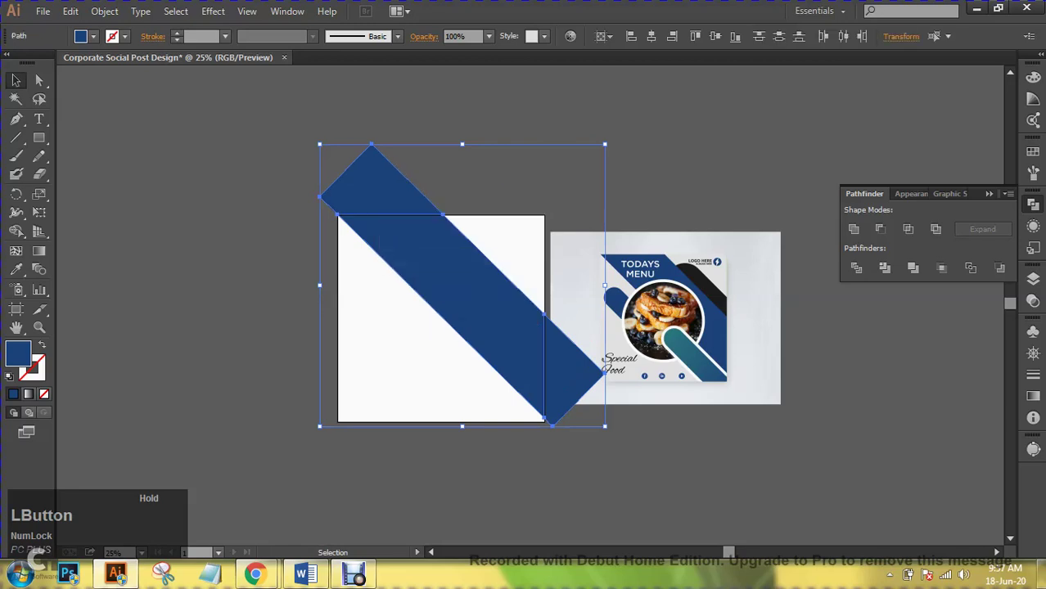
# - Delete the band's top triangle and the piece overhanging the right edge
pyautogui.click(287, 205)
pyautogui.click(373, 176)
pyautogui.press('Delete')
pyautogui.click(573, 385)
pyautogui.press('Delete')
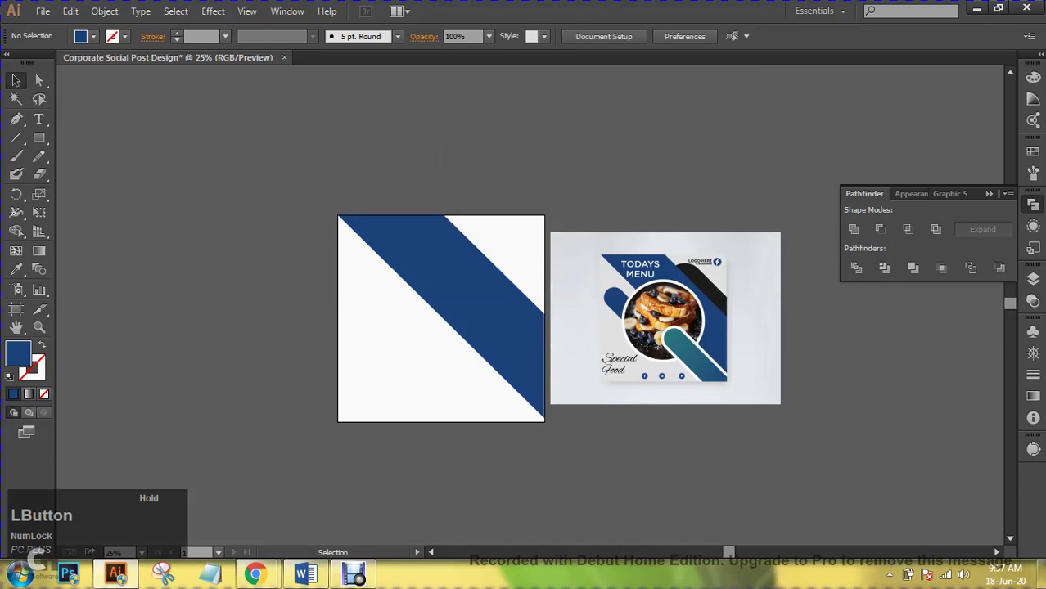
# - Draw a tall navy rectangle left of the artboard and cross it with the first horizontal lines
pyautogui.click(38, 138)
pyautogui.moveTo(154, 130); pyautogui.dragTo(251, 442)
pyautogui.click(15, 139)
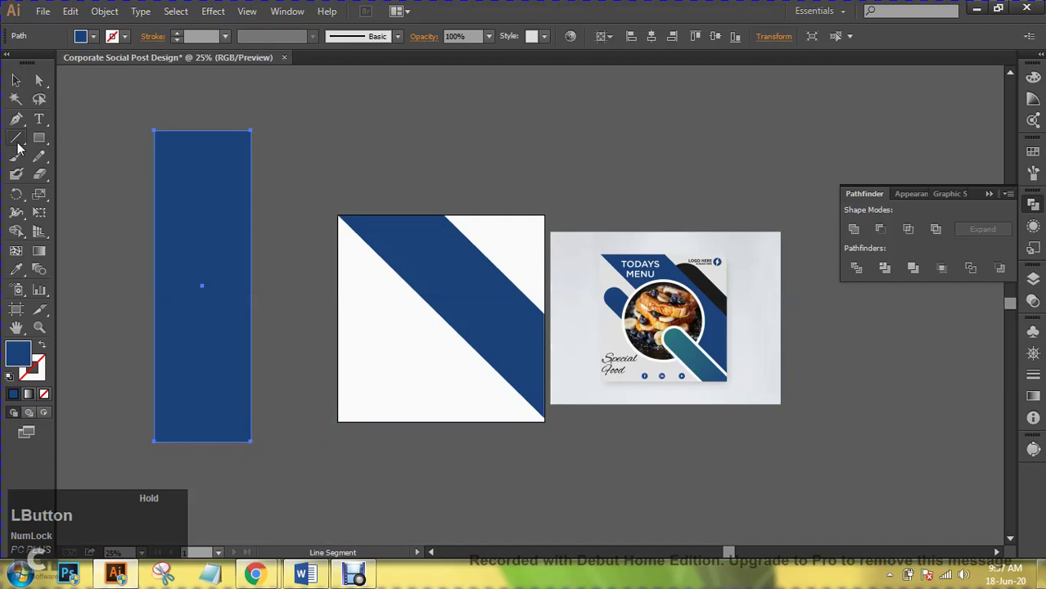
pyautogui.moveTo(115, 174); pyautogui.dragTo(315, 173)
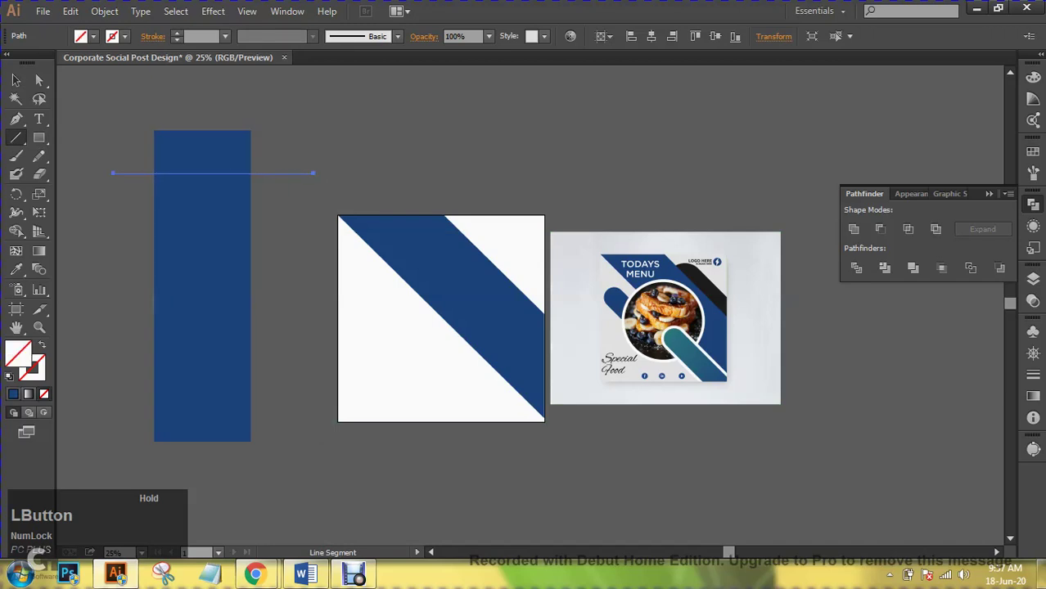
pyautogui.moveTo(114, 206); pyautogui.dragTo(291, 206)
pyautogui.moveTo(113, 241); pyautogui.dragTo(301, 241)
# - Add more horizontal lines down the rectangle, then marquee-select the rectangle with all lines
pyautogui.moveTo(203, 286); pyautogui.dragTo(300, 285)
pyautogui.moveTo(103, 319); pyautogui.dragTo(441, 318)
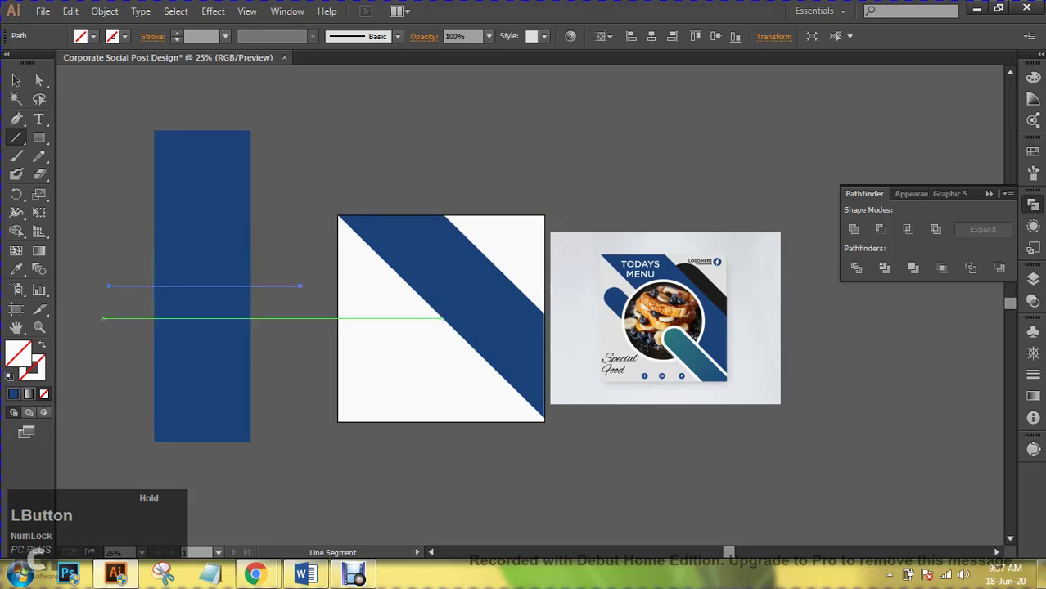
pyautogui.moveTo(110, 327); pyautogui.dragTo(301, 326)
pyautogui.moveTo(110, 369)
pyautogui.mouseDown()
pyautogui.moveTo(214, 360)
pyautogui.moveTo(291, 370)
pyautogui.mouseUp()
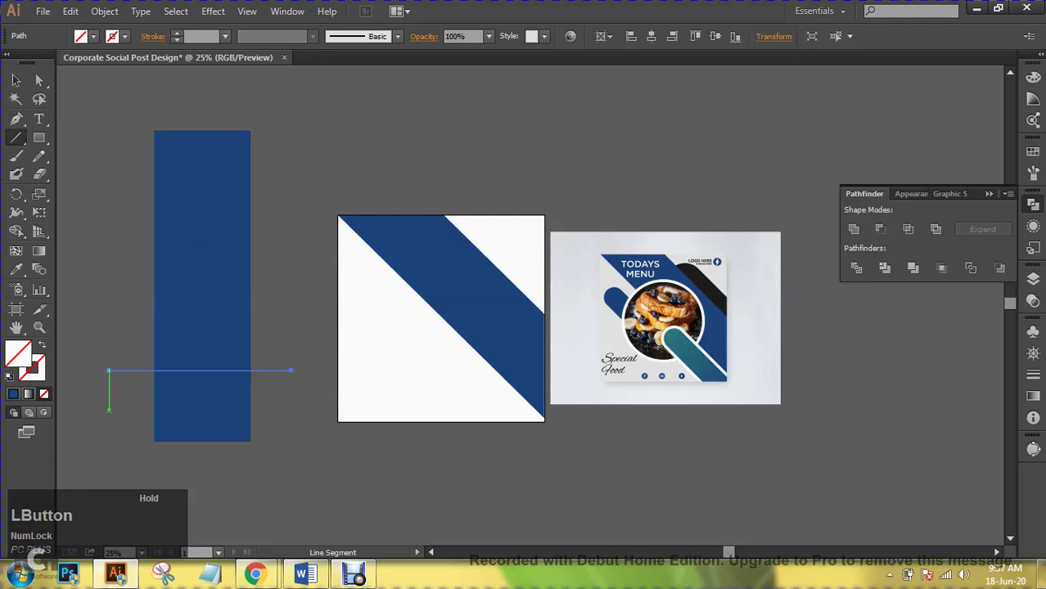
pyautogui.moveTo(108, 409)
pyautogui.mouseDown()
pyautogui.moveTo(313, 411)
pyautogui.moveTo(300, 410)
pyautogui.mouseUp()
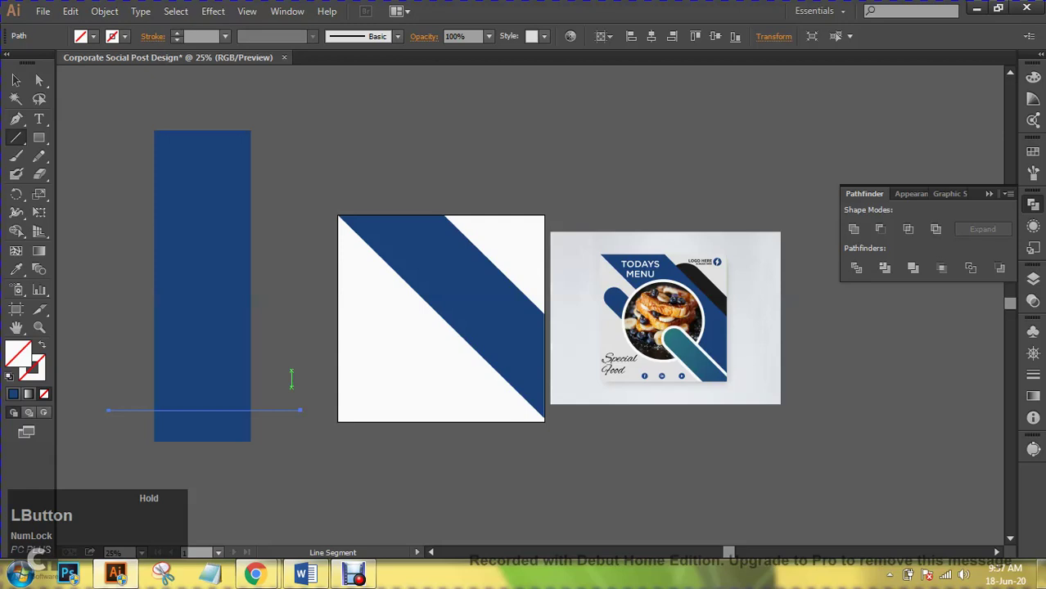
pyautogui.click(16, 80)
pyautogui.moveTo(129, 96); pyautogui.dragTo(300, 450)
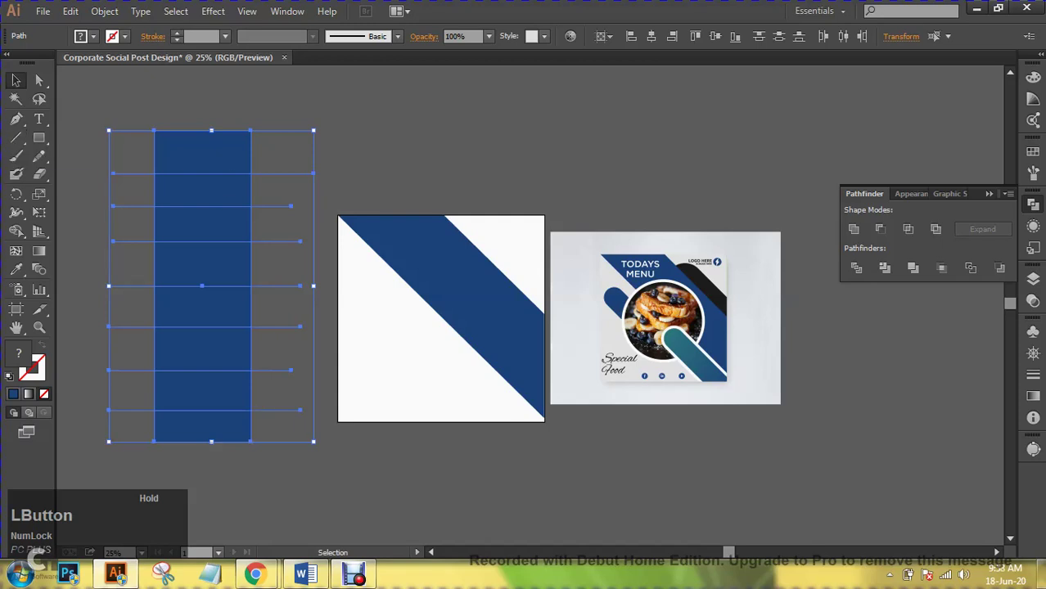
pyautogui.click(858, 270)
pyautogui.click(859, 270)
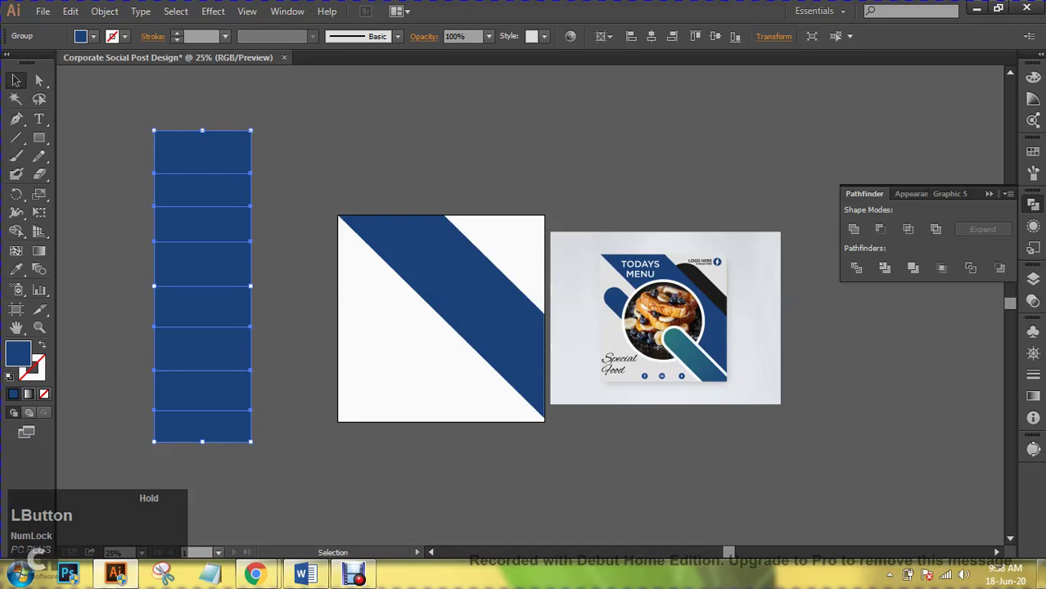
pyautogui.rightClick(203, 229)
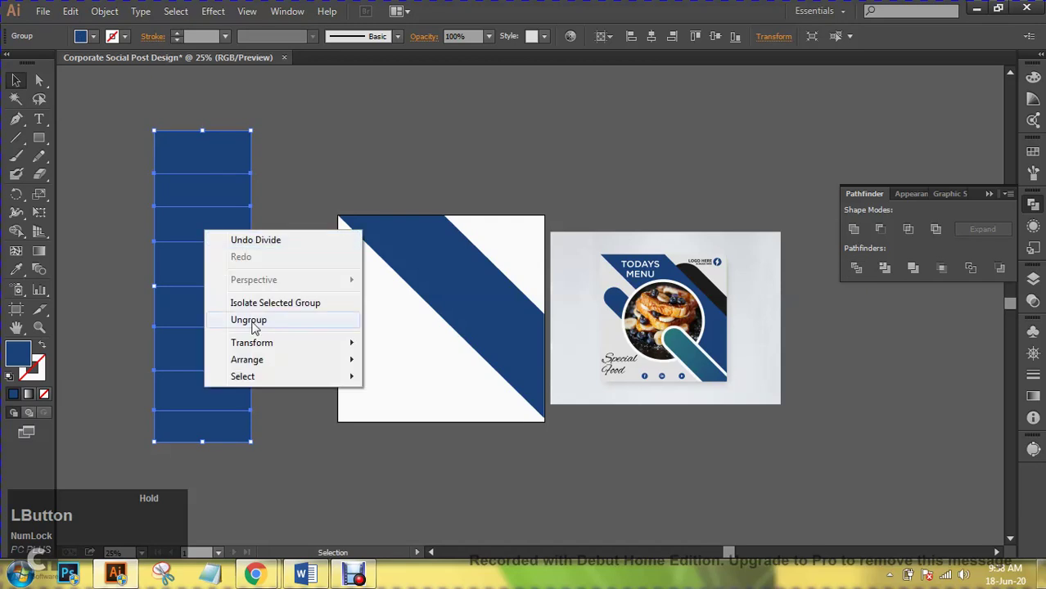
pyautogui.click(254, 327)
pyautogui.click(270, 328)
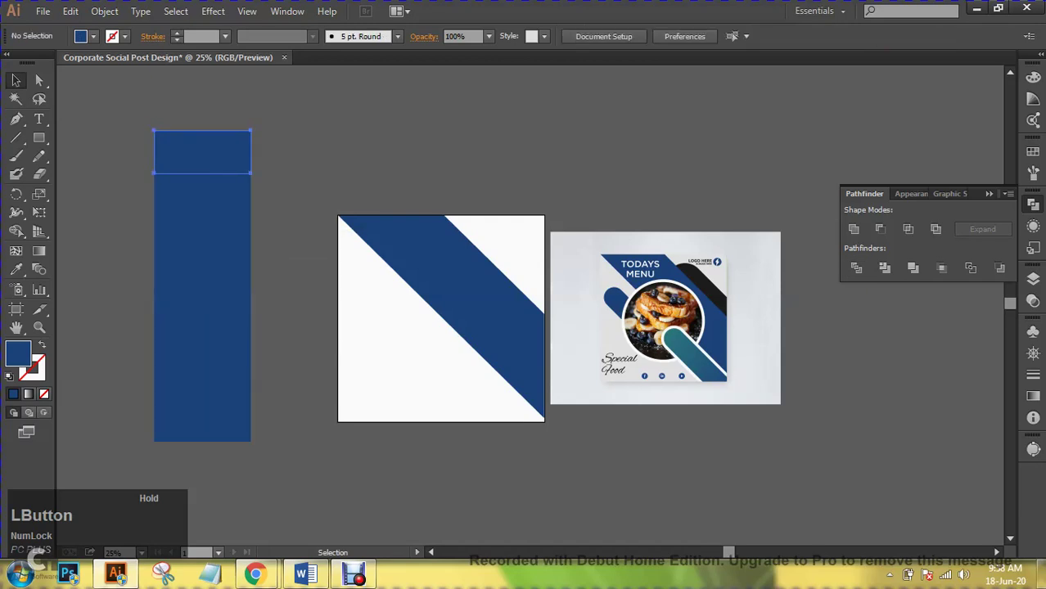
pyautogui.click(202, 152)
pyautogui.click(202, 190)
pyautogui.click(202, 223)
pyautogui.click(202, 151)
pyautogui.click(93, 36)
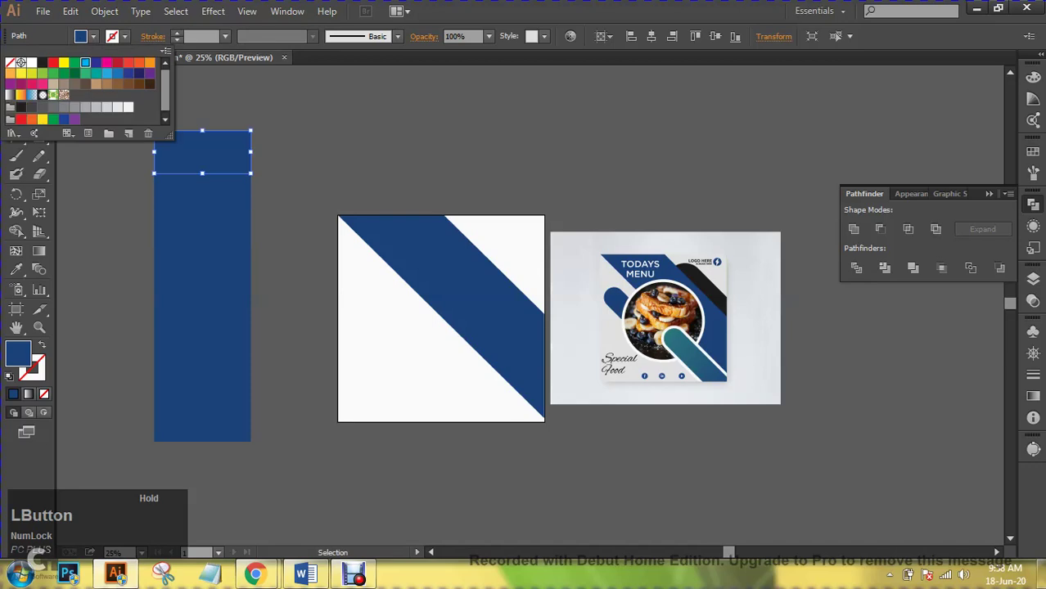
pyautogui.click(85, 62)
pyautogui.press('Escape')
pyautogui.click(181, 185)
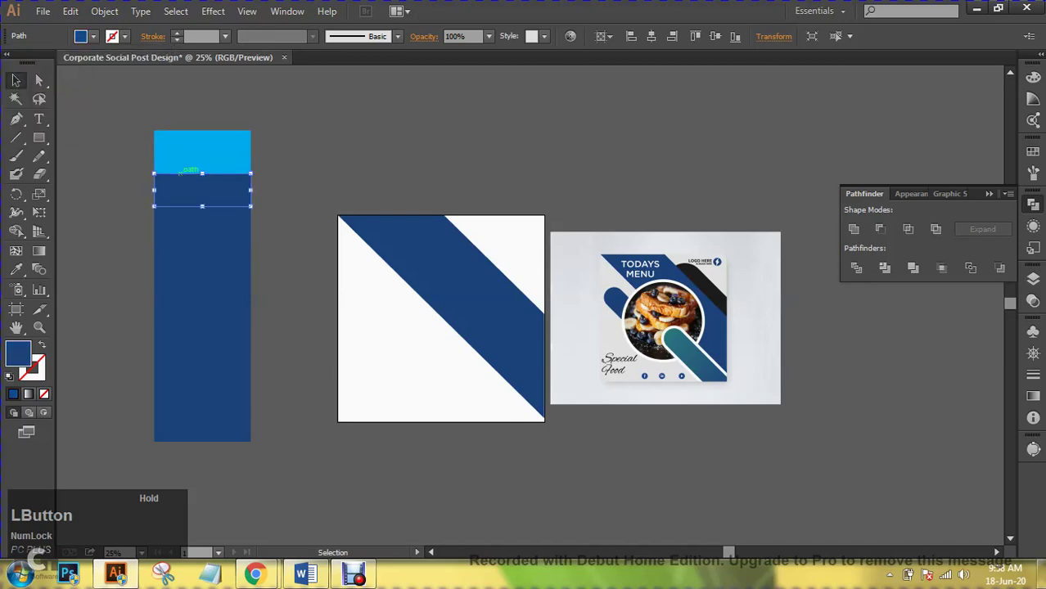
pyautogui.click(93, 36)
pyautogui.click(74, 73)
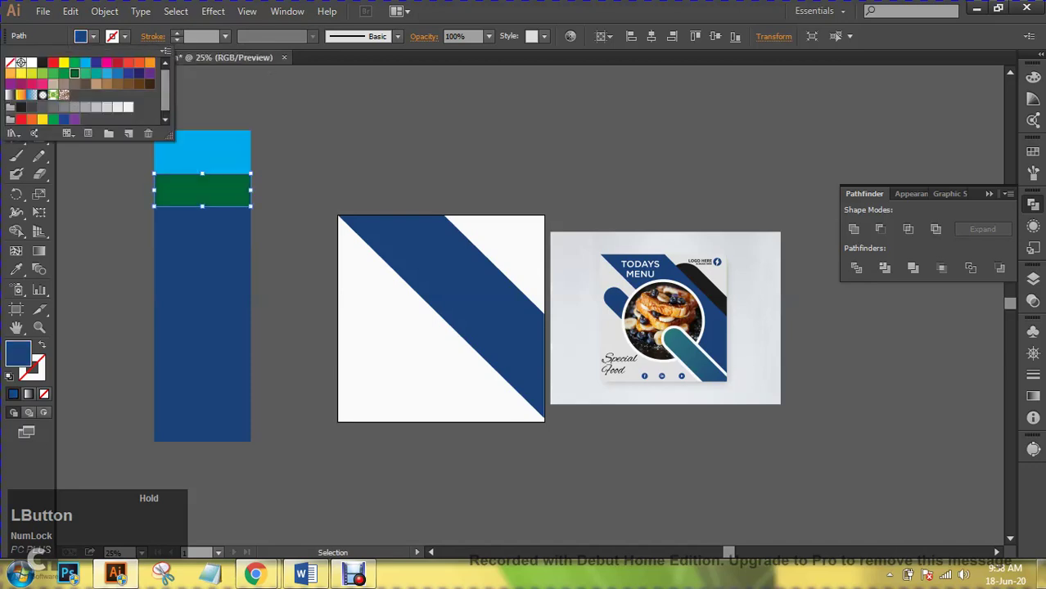
pyautogui.press('Escape')
pyautogui.hotkey('ctrl', 'shift', 'a')
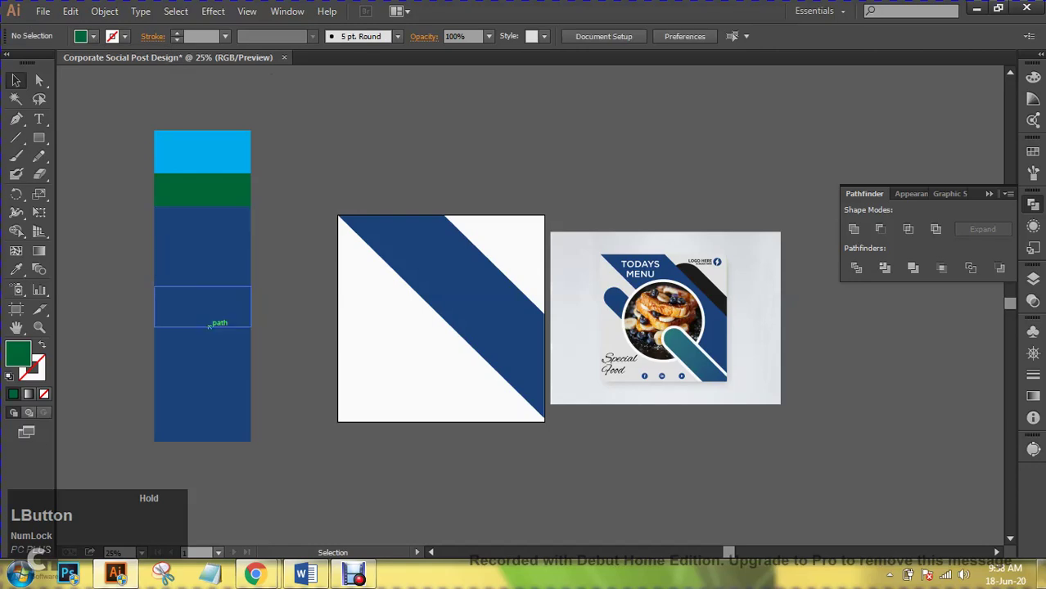
pyautogui.hotkey('ctrl', 'z')
pyautogui.hotkey('ctrl', 'z')
pyautogui.hotkey('ctrl', 'z')
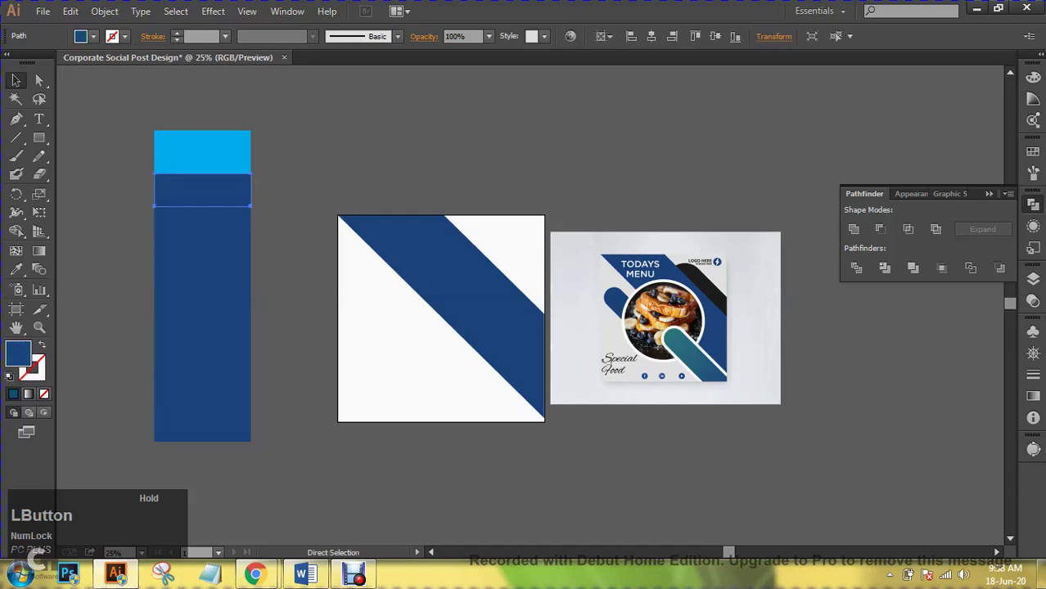
pyautogui.press('v')
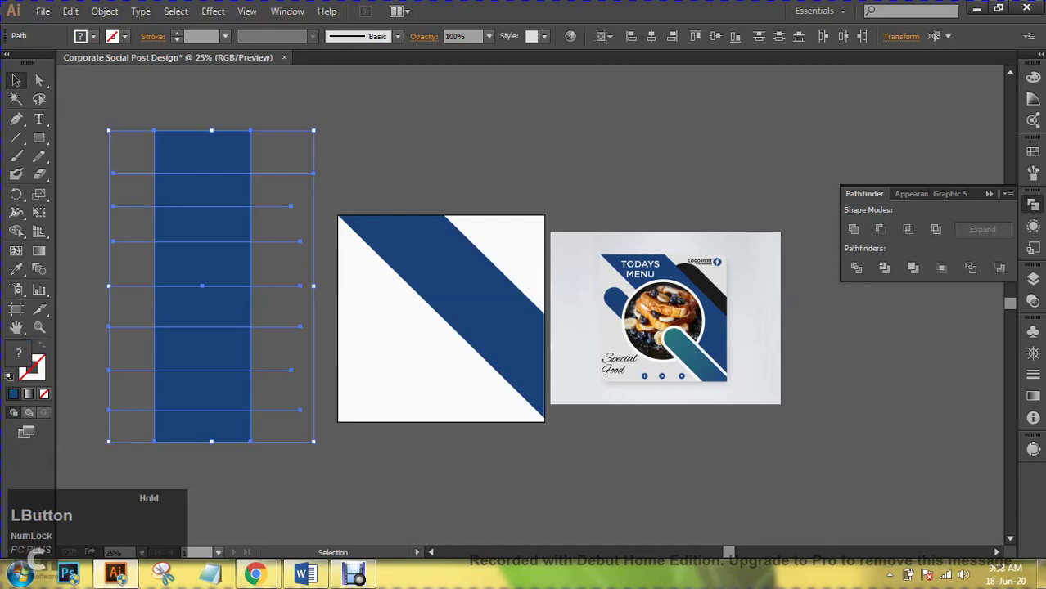
# - Select the rectangle and cut lines, then fill the top band magenta with the Shape Builder
pyautogui.moveTo(298, 129); pyautogui.dragTo(169, 468)
pyautogui.click(16, 230)
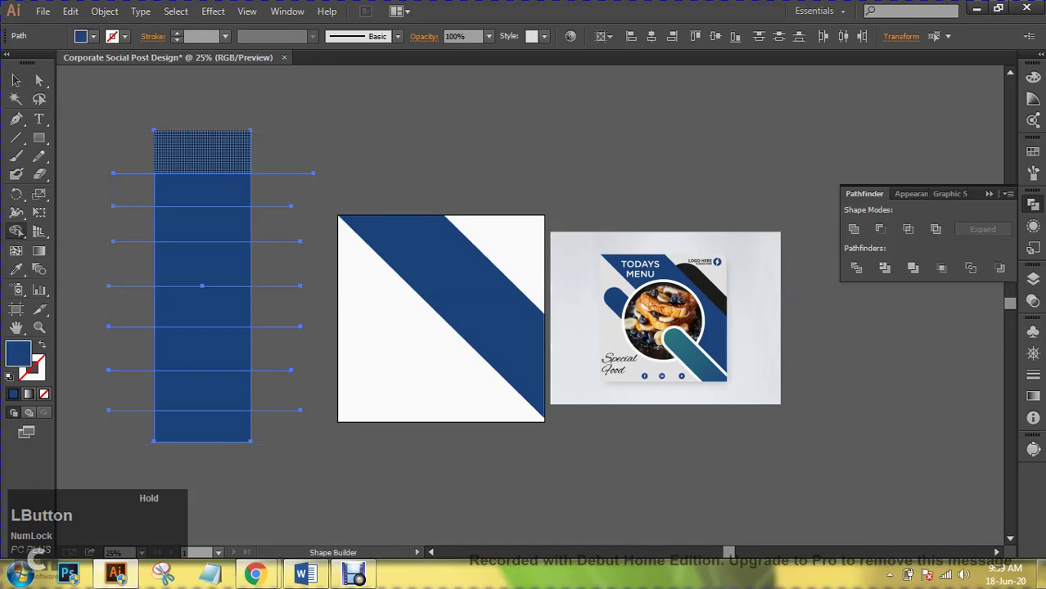
pyautogui.click(93, 36)
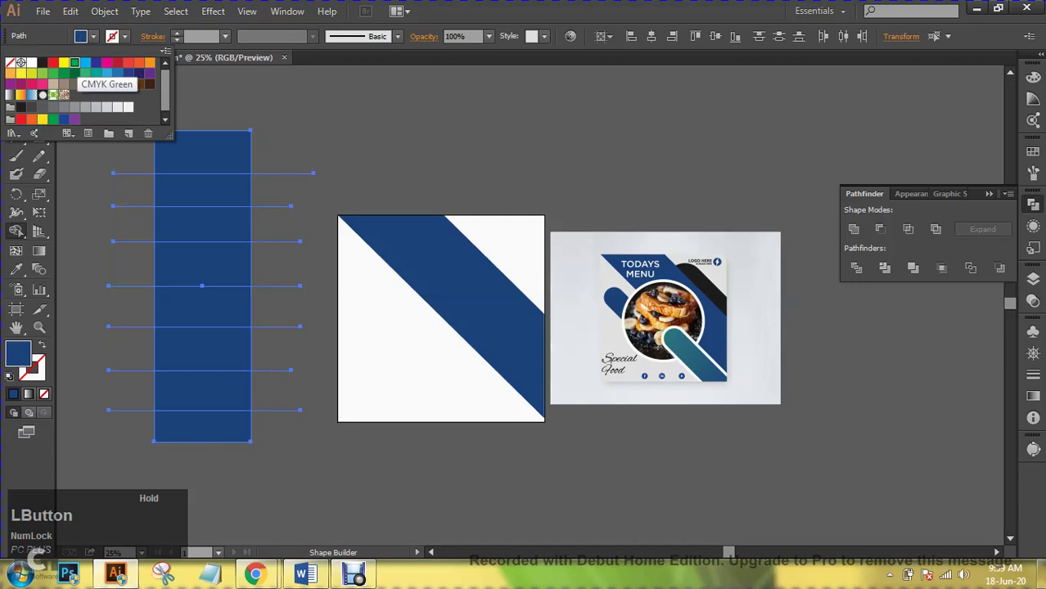
pyautogui.click(75, 63)
pyautogui.click(107, 63)
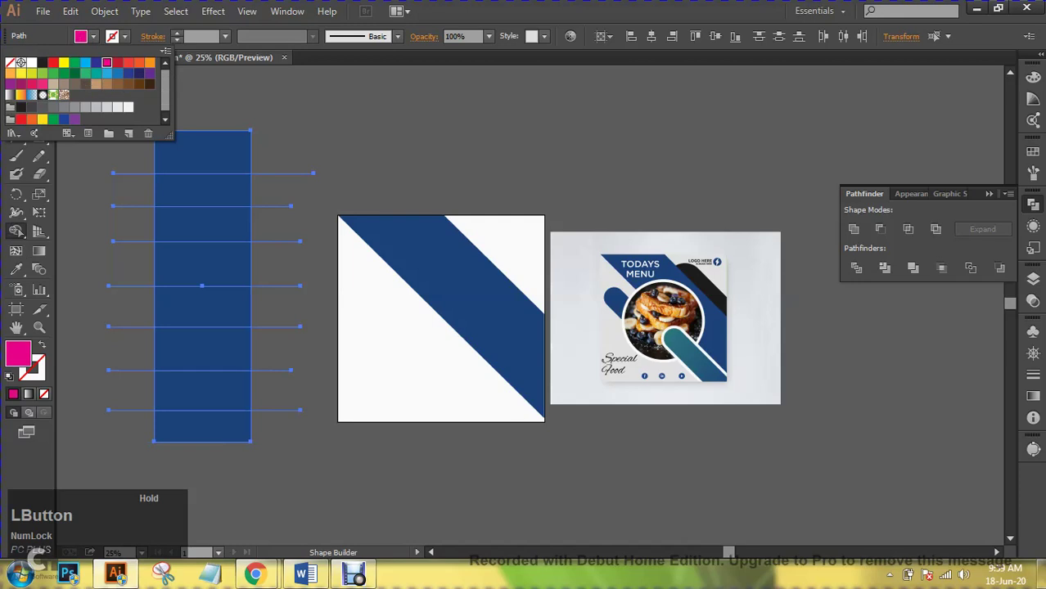
pyautogui.click(202, 152)
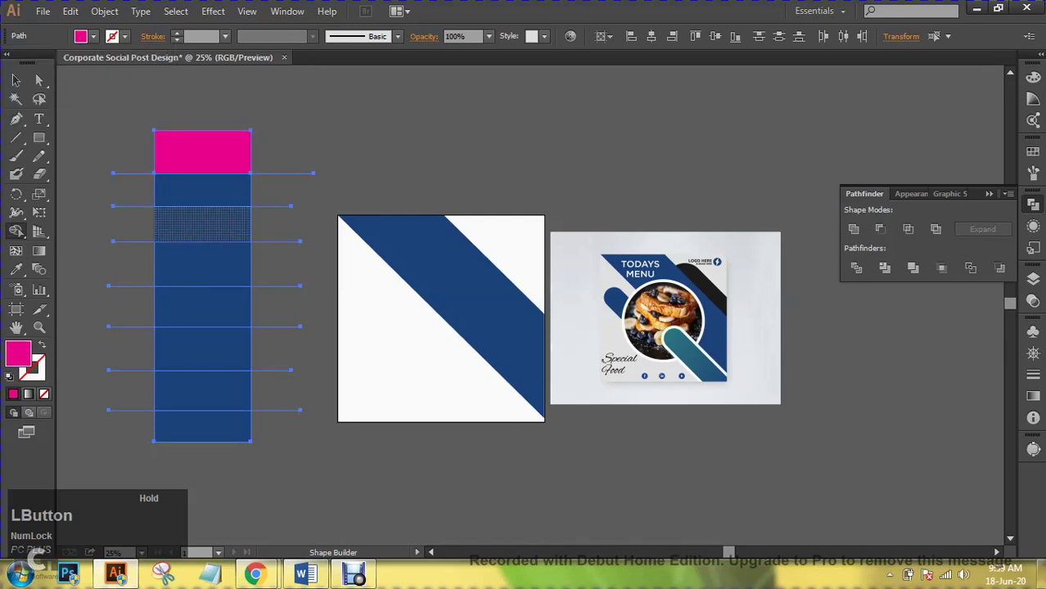
pyautogui.click(202, 190)
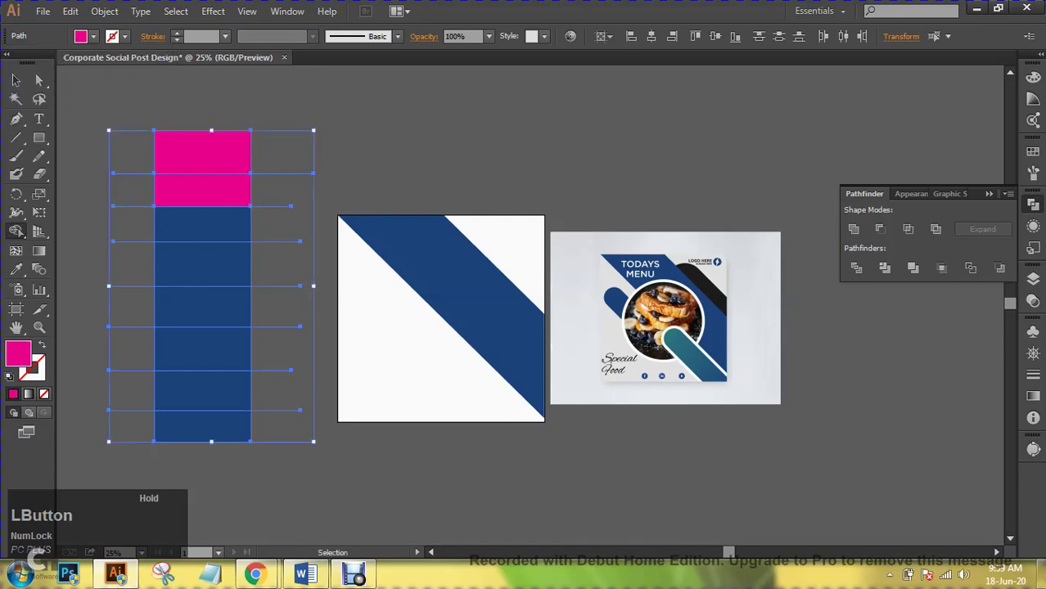
pyautogui.hotkey('ctrl', 'z')
# - Fill the second band yellow and the third band orange
pyautogui.click(93, 37)
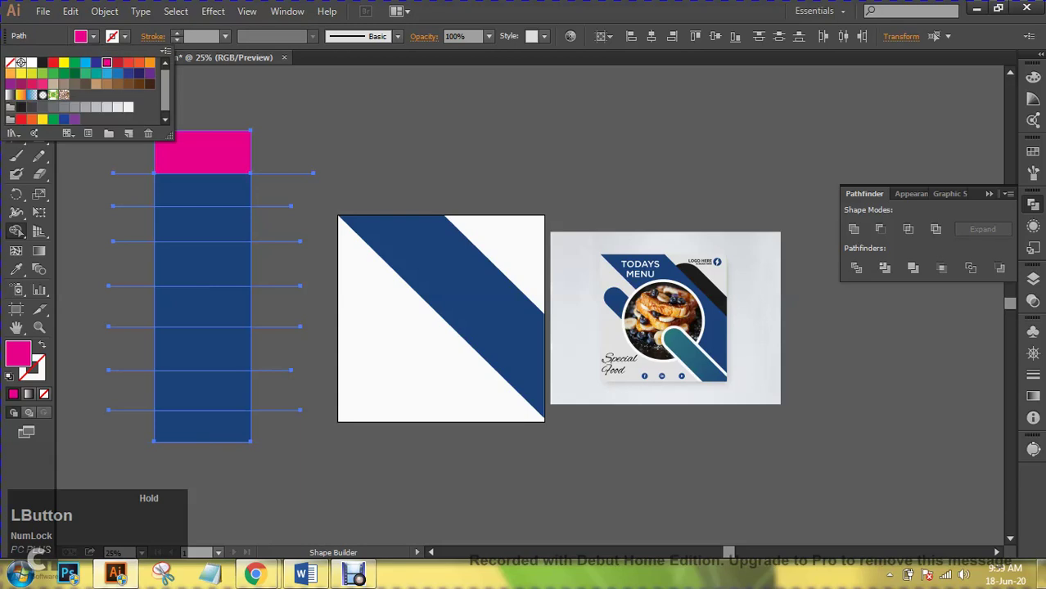
pyautogui.click(64, 62)
pyautogui.press('Escape')
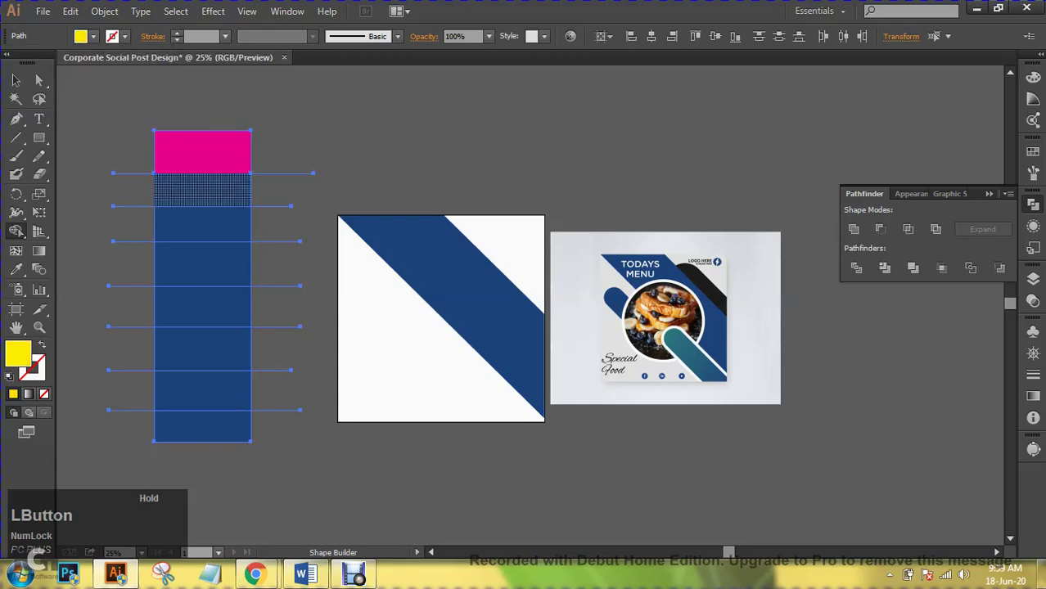
pyautogui.click(202, 189)
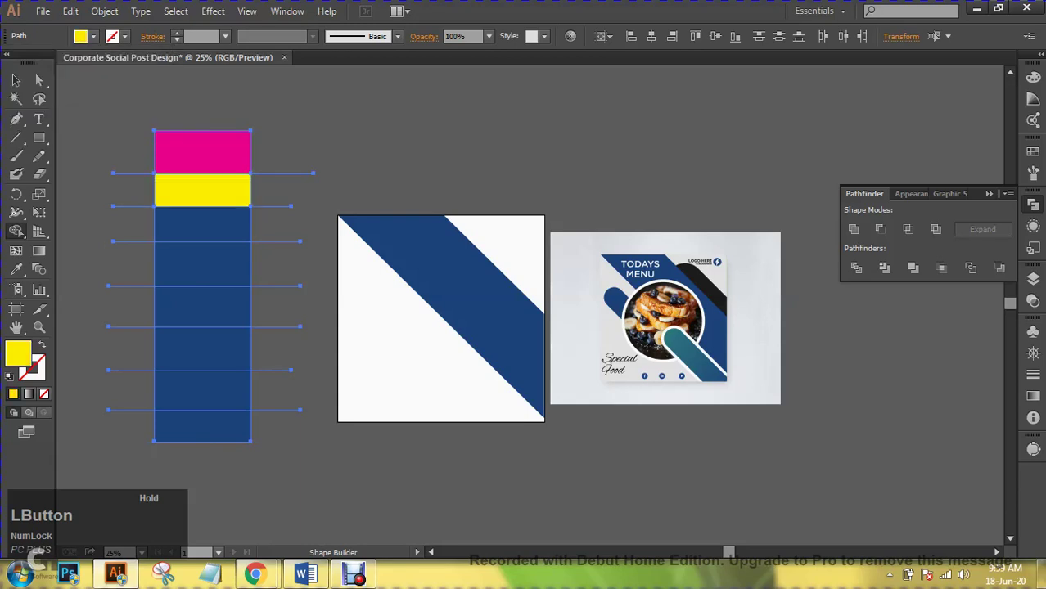
pyautogui.click(93, 37)
pyautogui.click(139, 62)
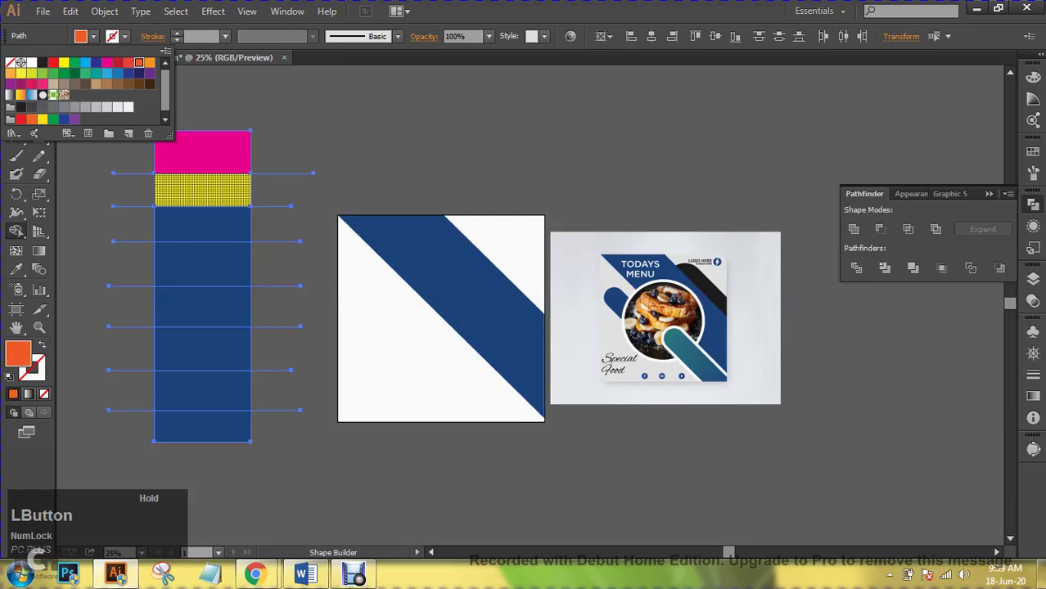
pyautogui.press('Escape')
pyautogui.click(202, 224)
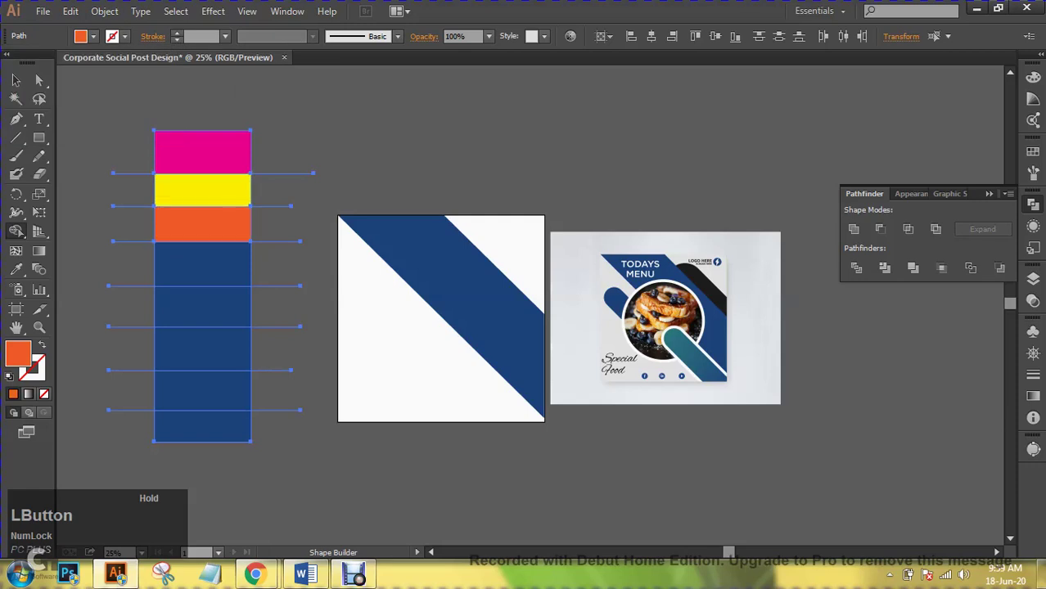
# - Select the magenta, yellow, orange and navy bands one by one to check them
pyautogui.click(16, 79)
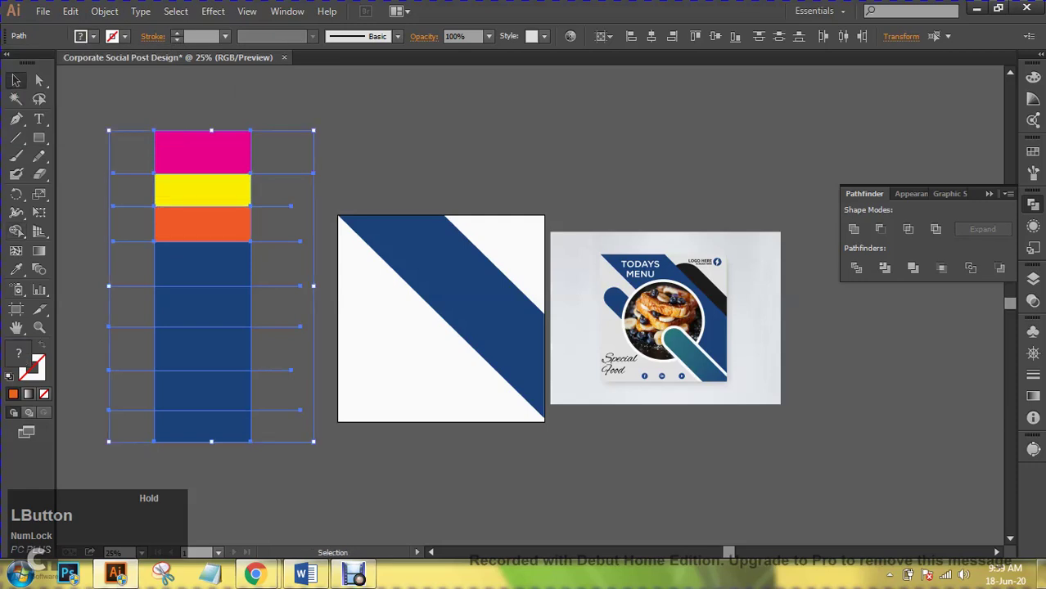
pyautogui.click(319, 475)
pyautogui.click(203, 151)
pyautogui.click(202, 189)
pyautogui.click(203, 223)
pyautogui.click(202, 341)
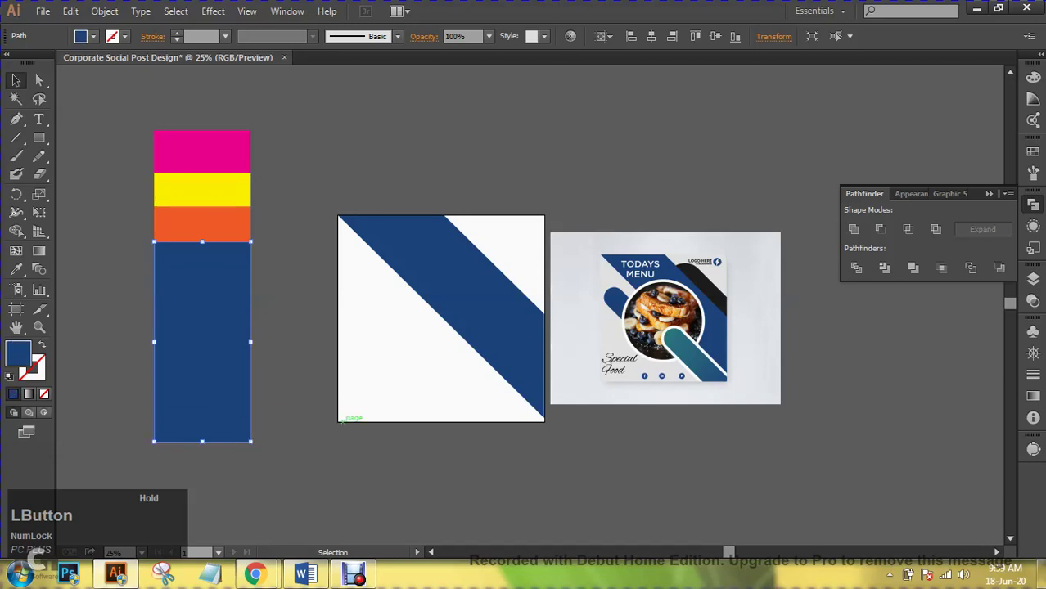
# - Delete the coloured bands and the leftover empty rectangle path, then zoom in to 33.33%
pyautogui.moveTo(218, 125); pyautogui.dragTo(176, 438)
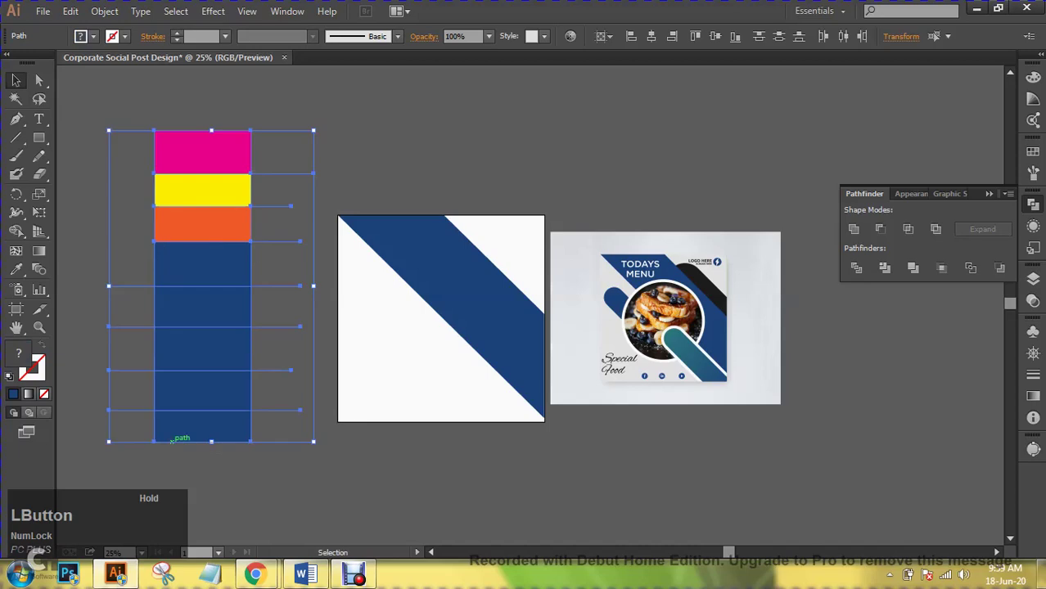
pyautogui.press('Delete')
pyautogui.moveTo(278, 448); pyautogui.dragTo(302, 411)
pyautogui.press('Delete')
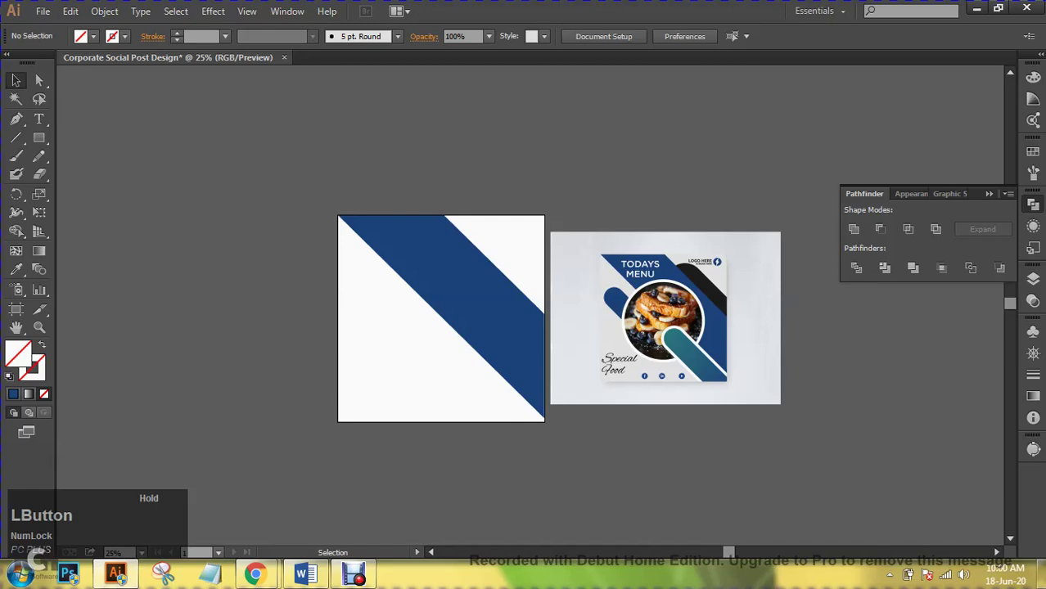
pyautogui.hotkey('ctrl', '=')
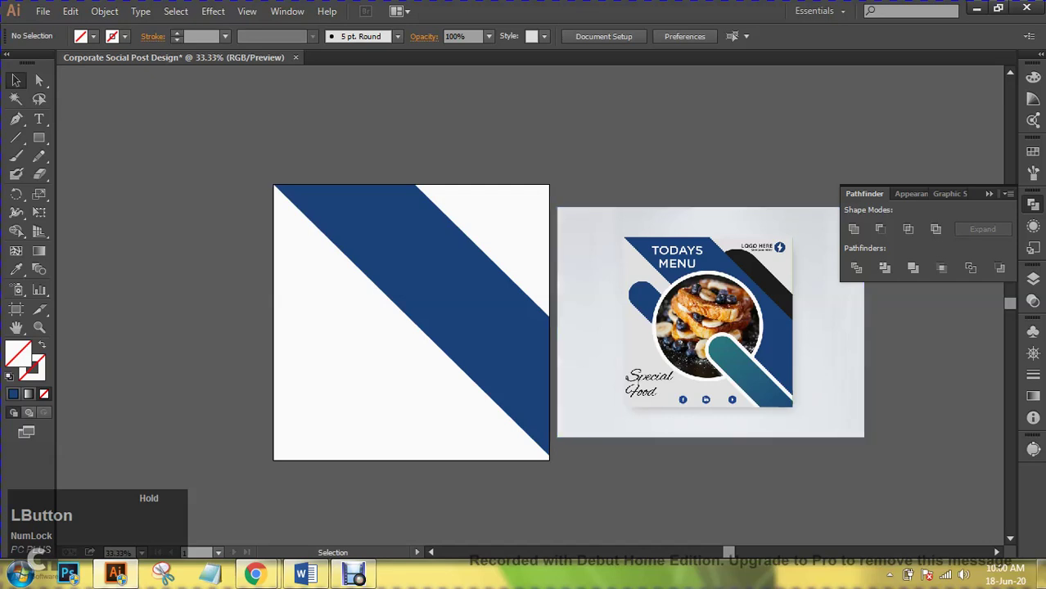
# - Bring the Chrome meeting window forward and start a new tab searching 'pixabay'
pyautogui.moveTo(272, 579)
pyautogui.click(233, 446)
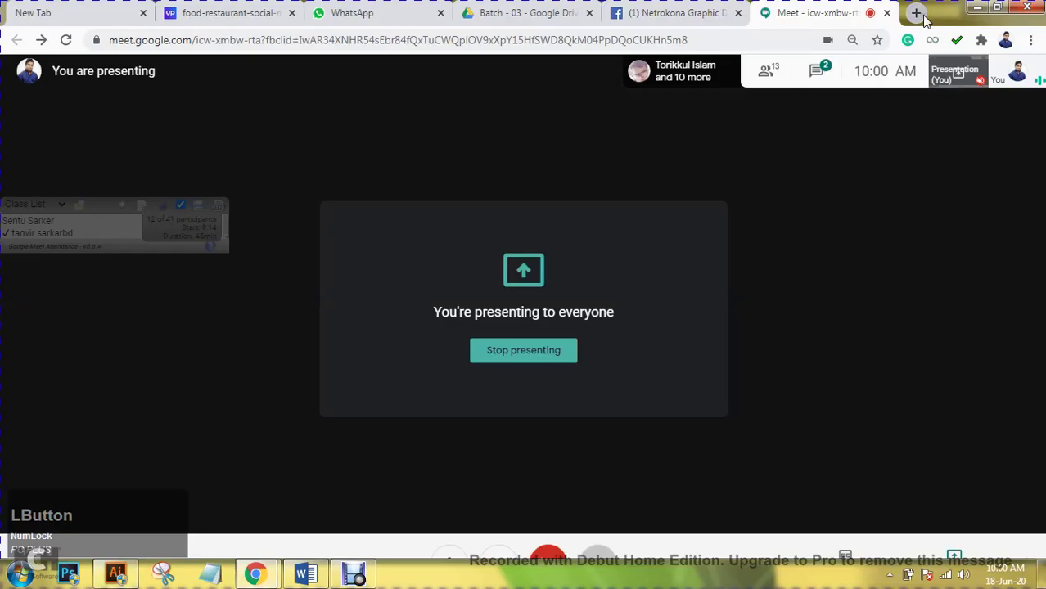
pyautogui.click(915, 14)
pyautogui.write('pixa')
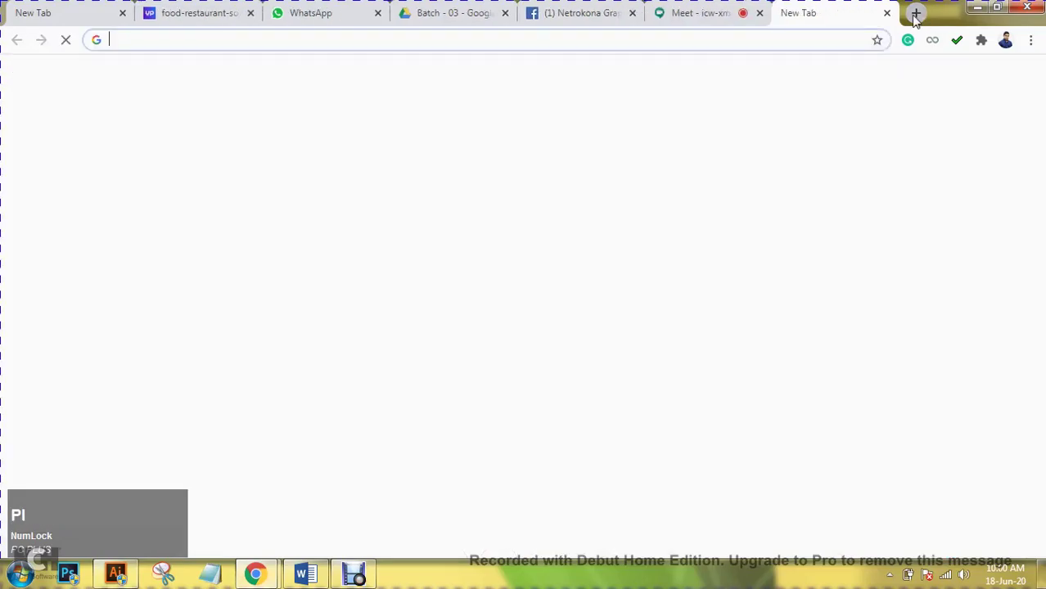
pyautogui.write('bay')
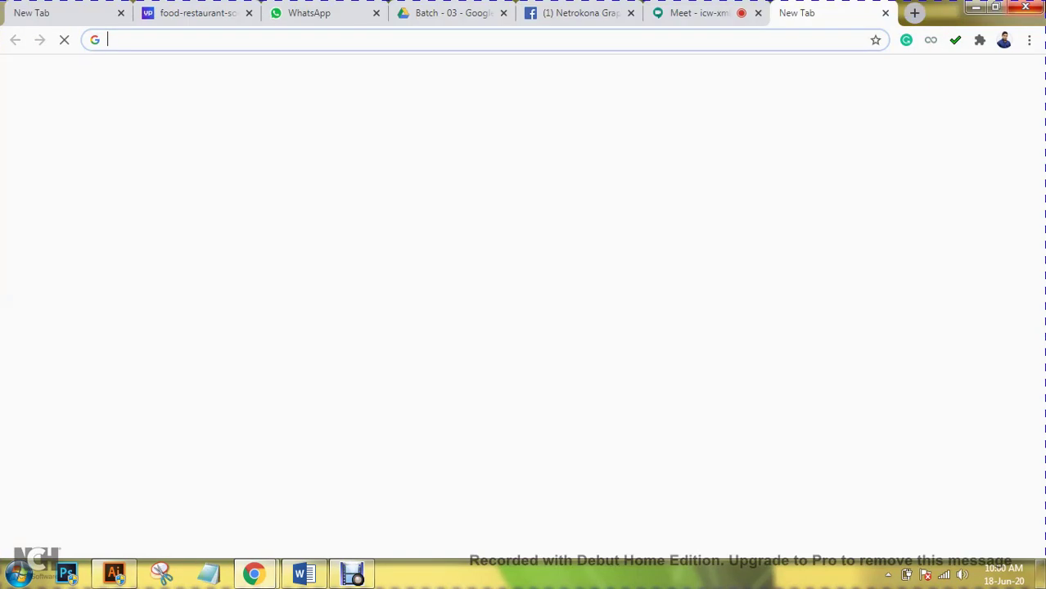
# - Go to pixabay.com, open the Coffee Cup Mug photo page, and return to the Meet tab
pyautogui.write('pixabay')
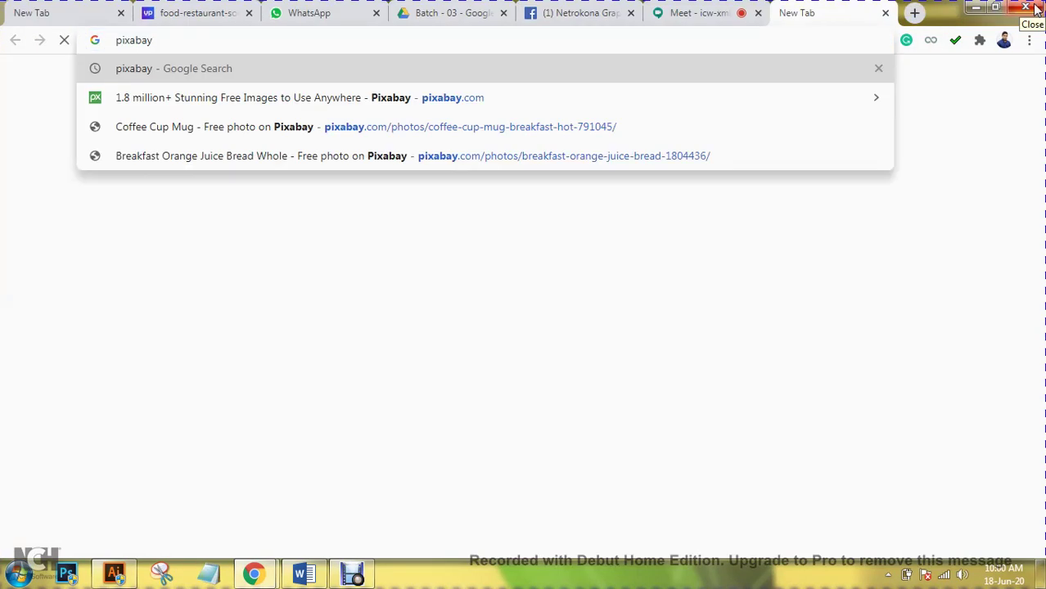
pyautogui.write('.com')
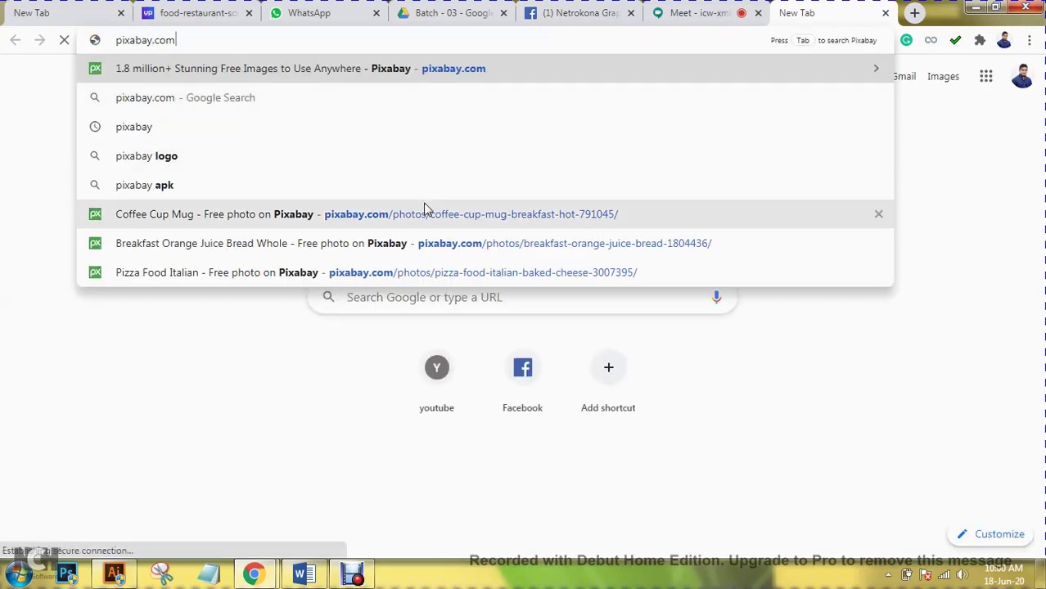
pyautogui.click(425, 209)
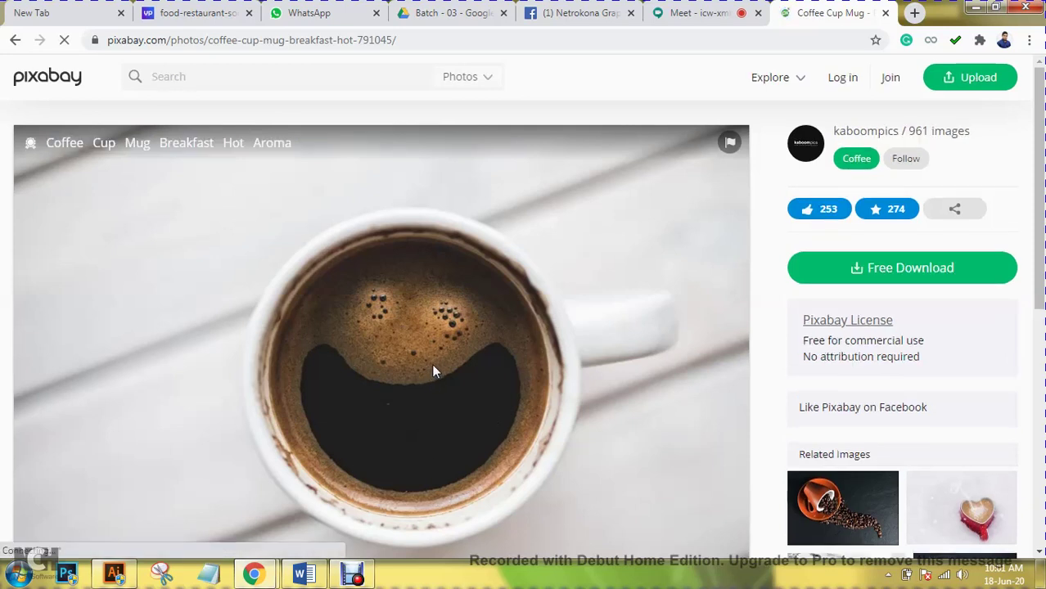
pyautogui.click(696, 13)
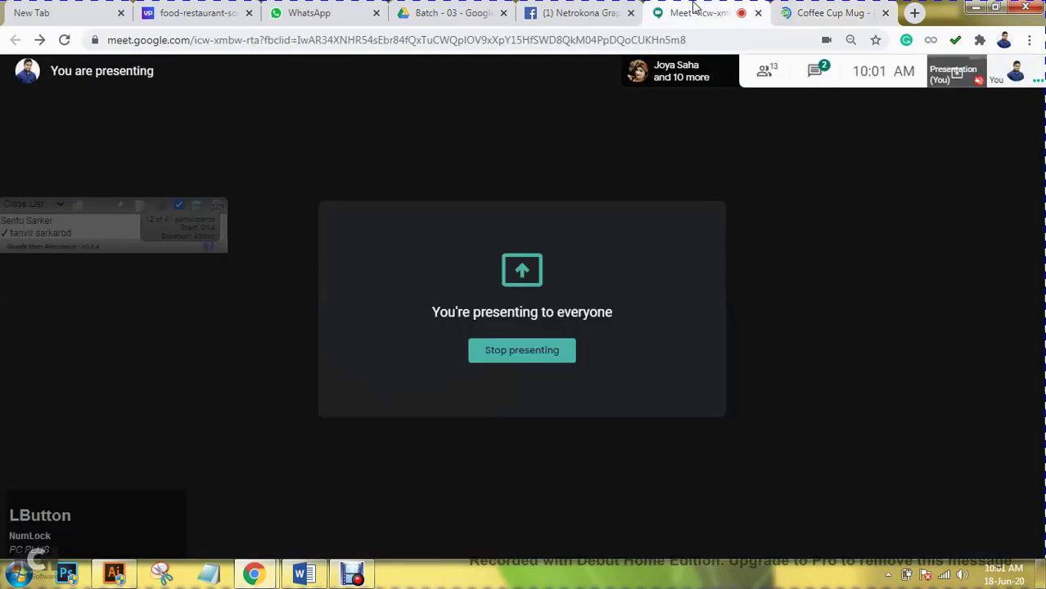
# - Browse the Meet participant list, then go back to the Pixabay Coffee Cup Mug tab
pyautogui.click(770, 72)
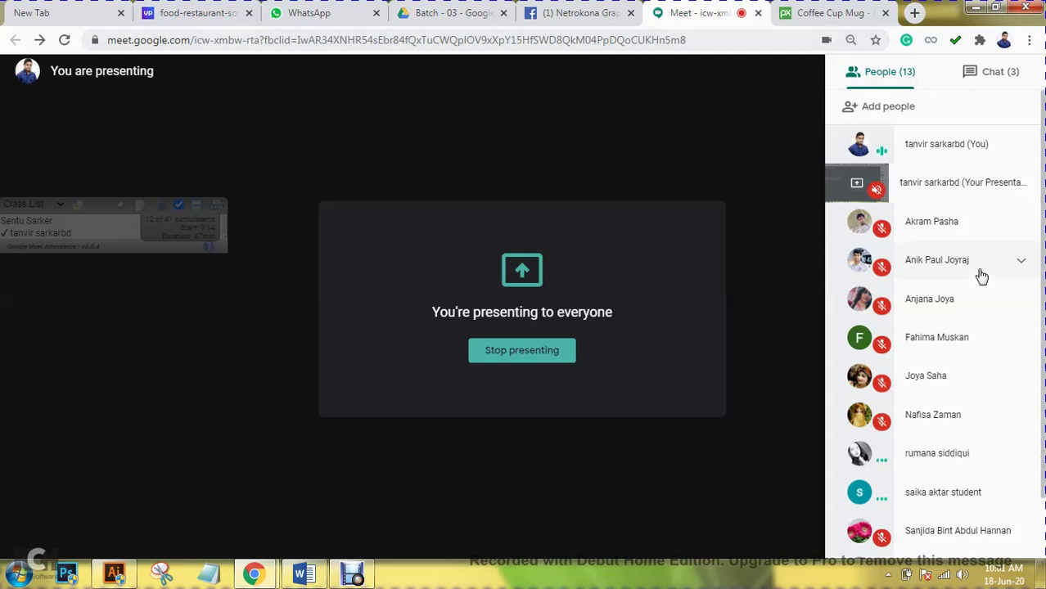
pyautogui.scroll(-1, 981, 276)
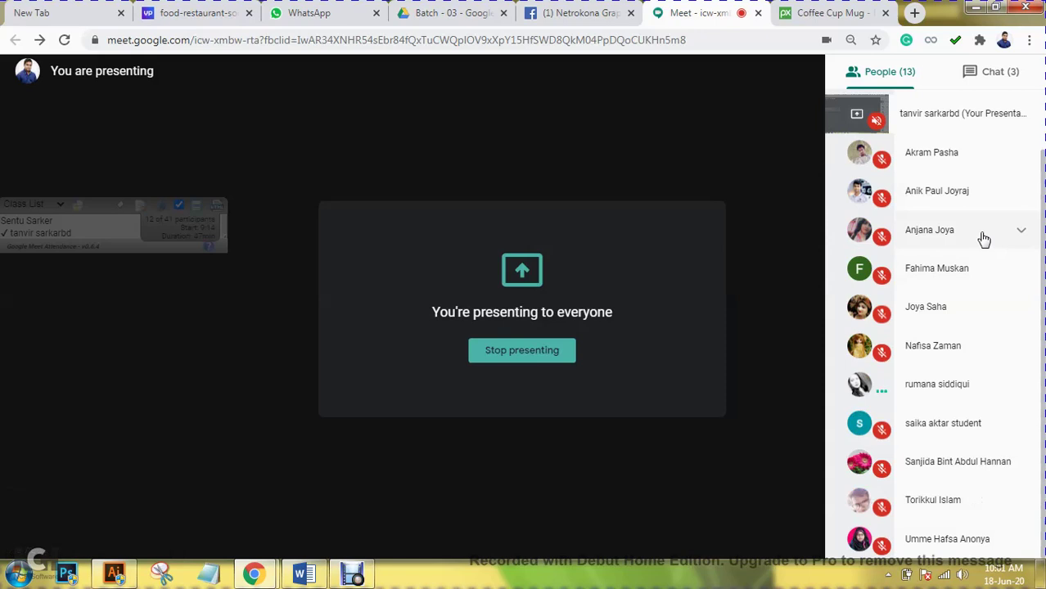
pyautogui.scroll(1, 983, 261)
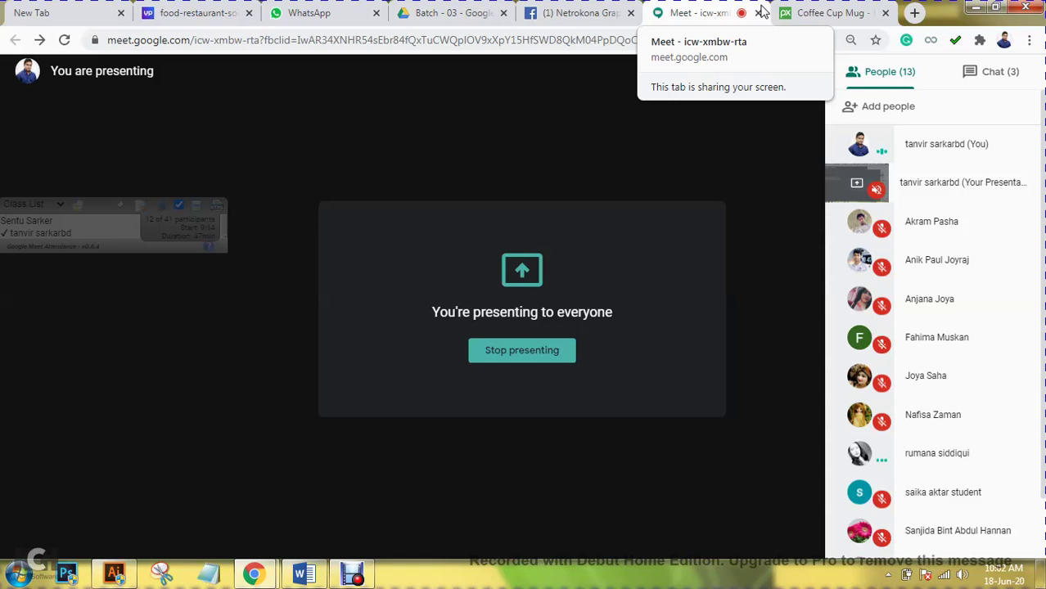
pyautogui.click(826, 13)
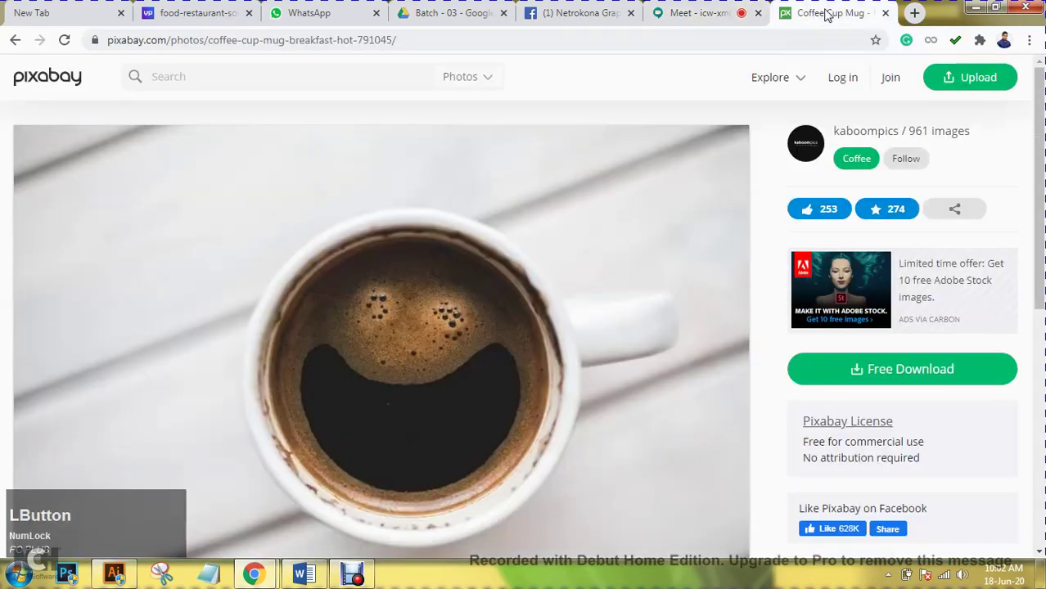
# - Search Pixabay for 'halloween' photos
pyautogui.click(288, 85)
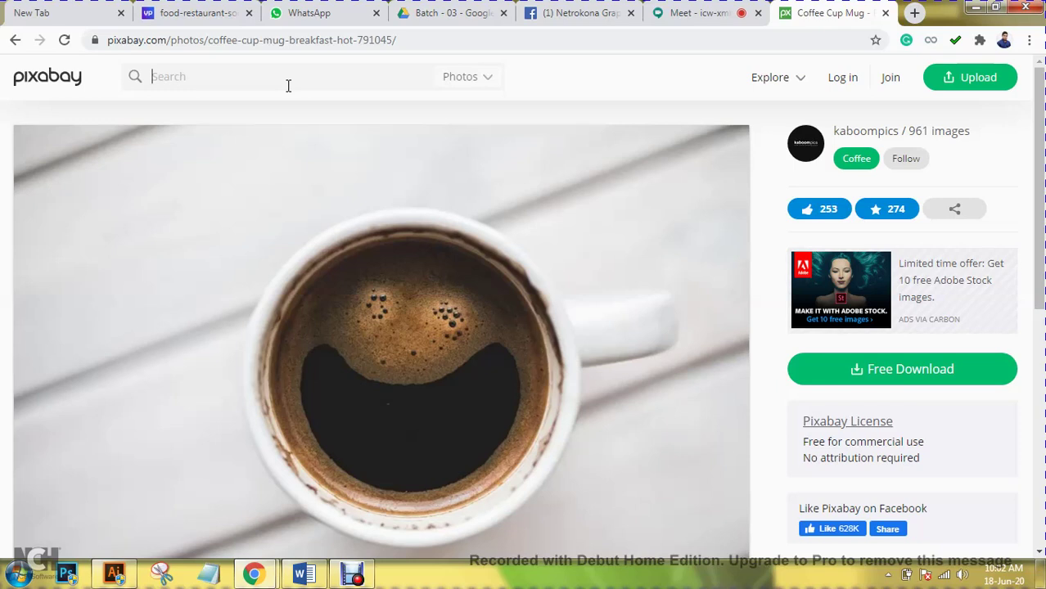
pyautogui.write('halloween')
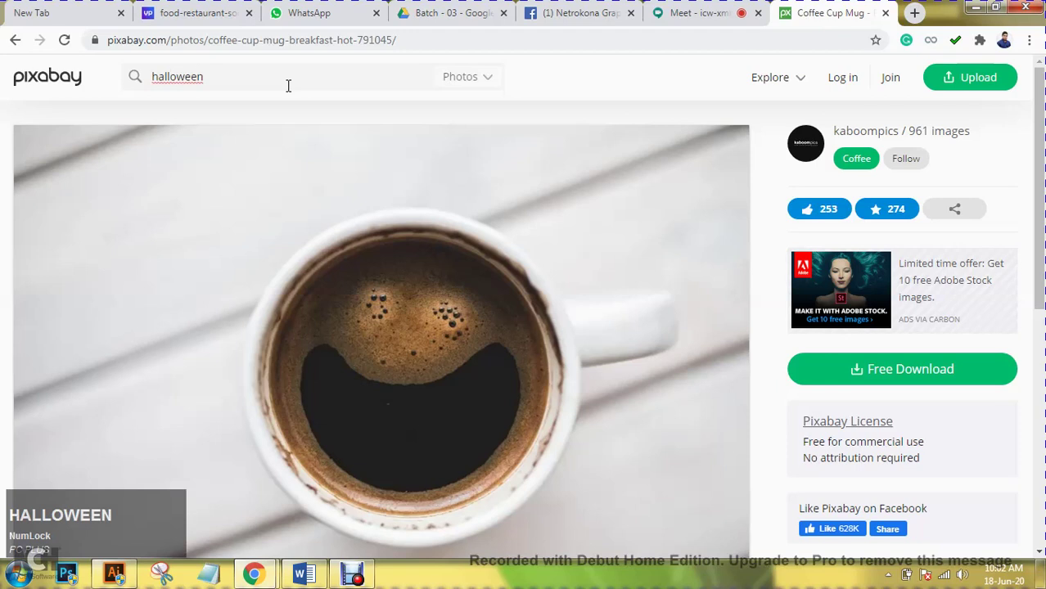
pyautogui.press('Return')
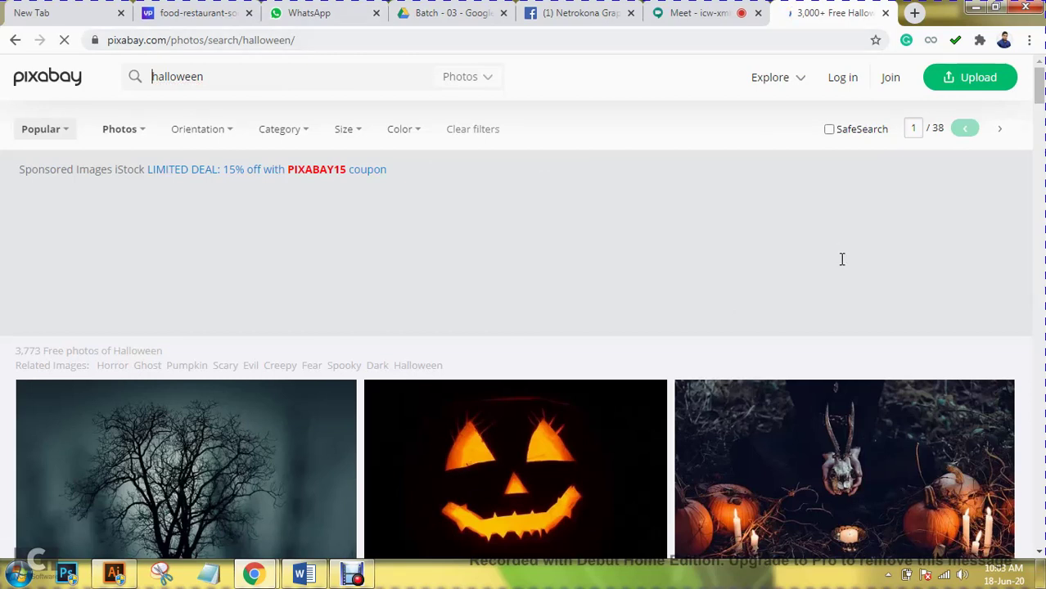
# - Browse down the halloween search results and open the Pumpkin Spice Latte photo page
pyautogui.scroll(-2, 842, 259)
pyautogui.scroll(-1, 751, 281)
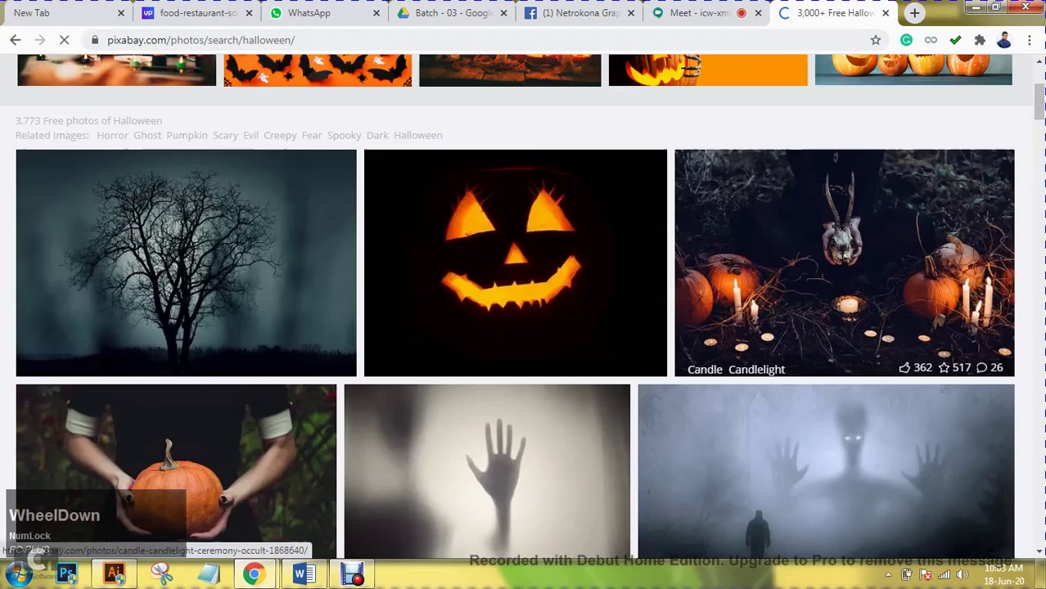
pyautogui.scroll(3, 751, 281)
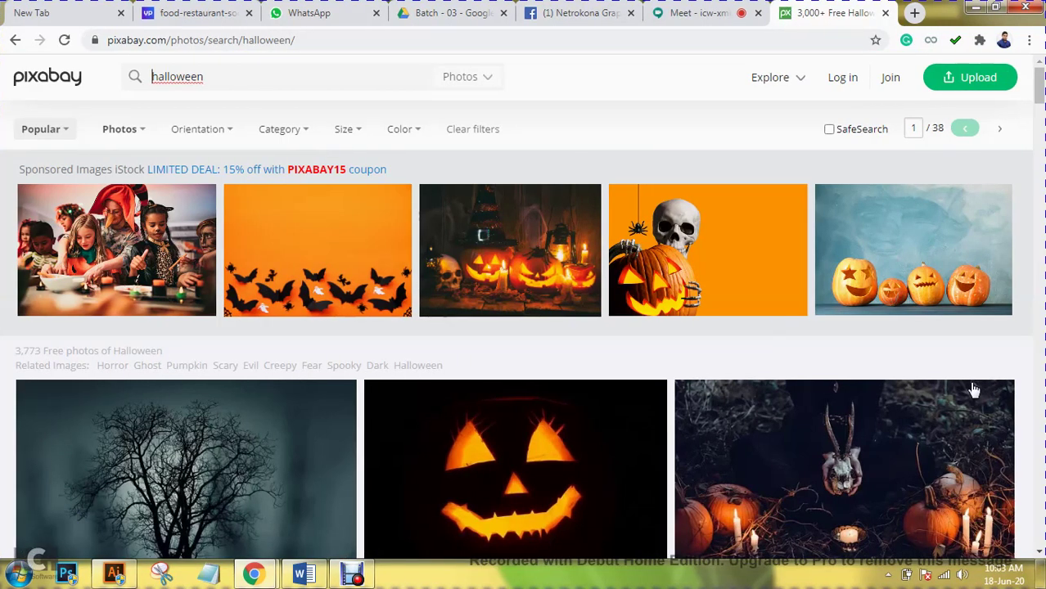
pyautogui.scroll(-5, 973, 388)
pyautogui.scroll(-3, 973, 388)
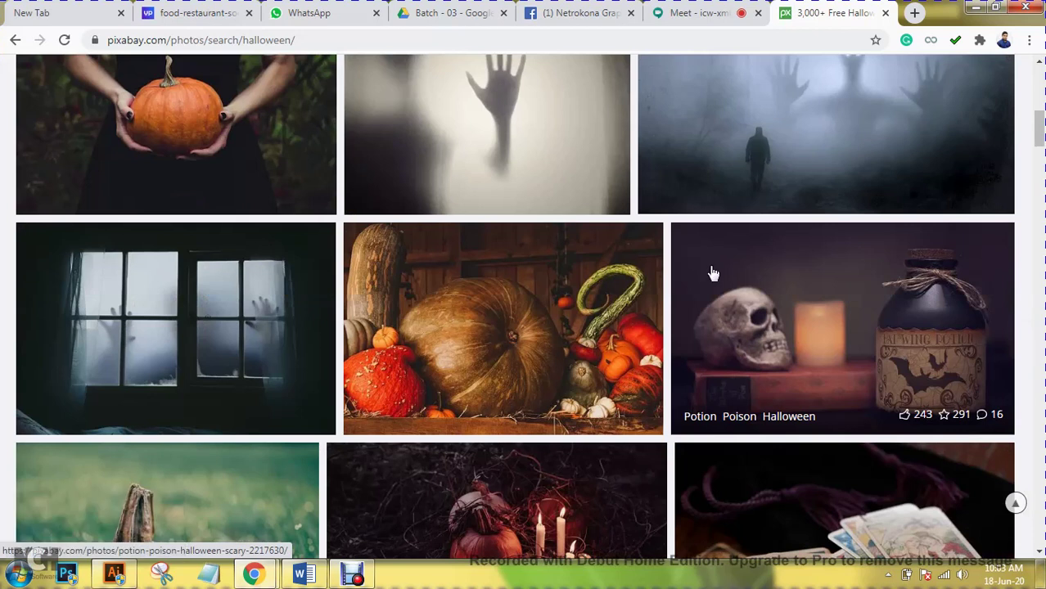
pyautogui.scroll(-3, 716, 270)
pyautogui.scroll(-3, 720, 266)
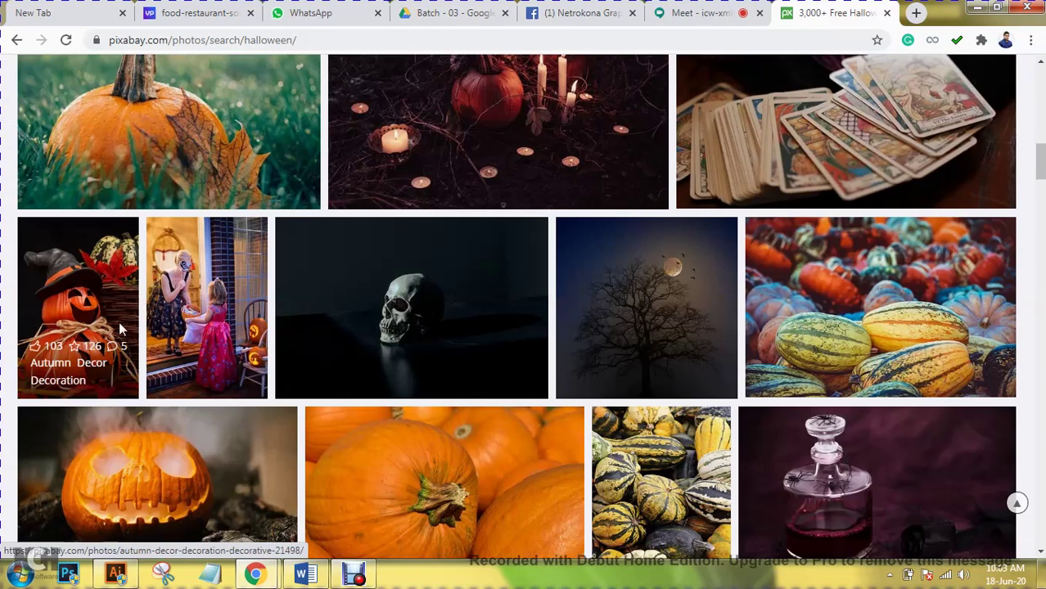
pyautogui.scroll(-2, 137, 327)
pyautogui.scroll(-1, 137, 327)
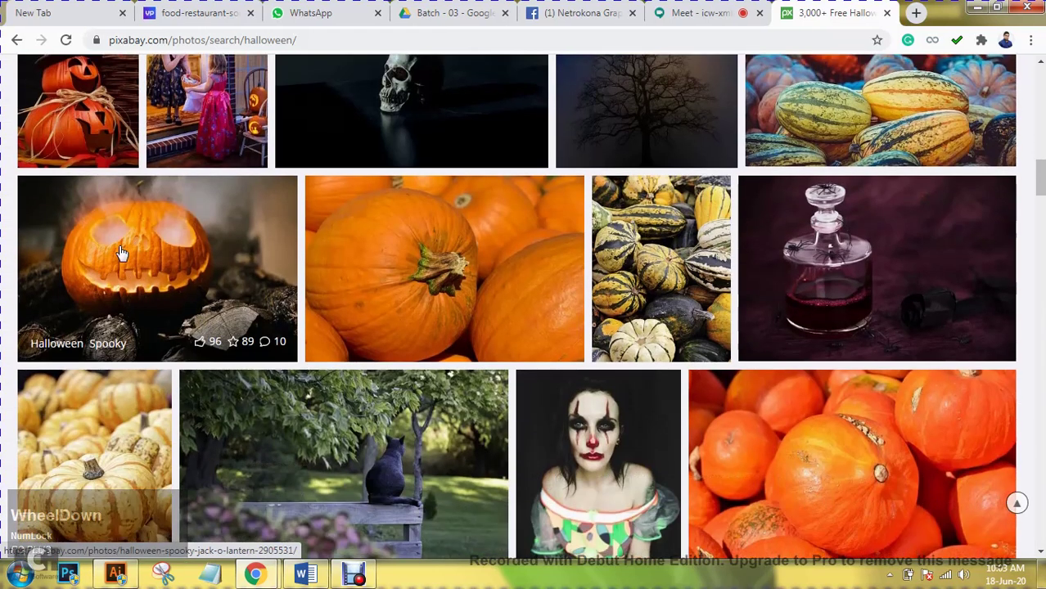
pyautogui.scroll(-6, 121, 254)
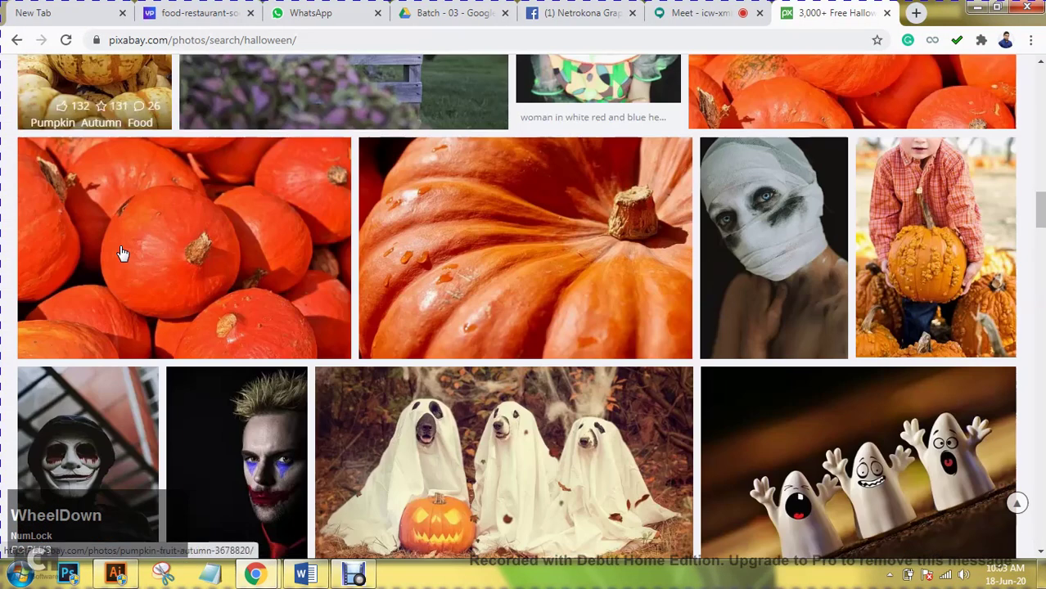
pyautogui.scroll(-1, 121, 254)
pyautogui.scroll(-3, 122, 254)
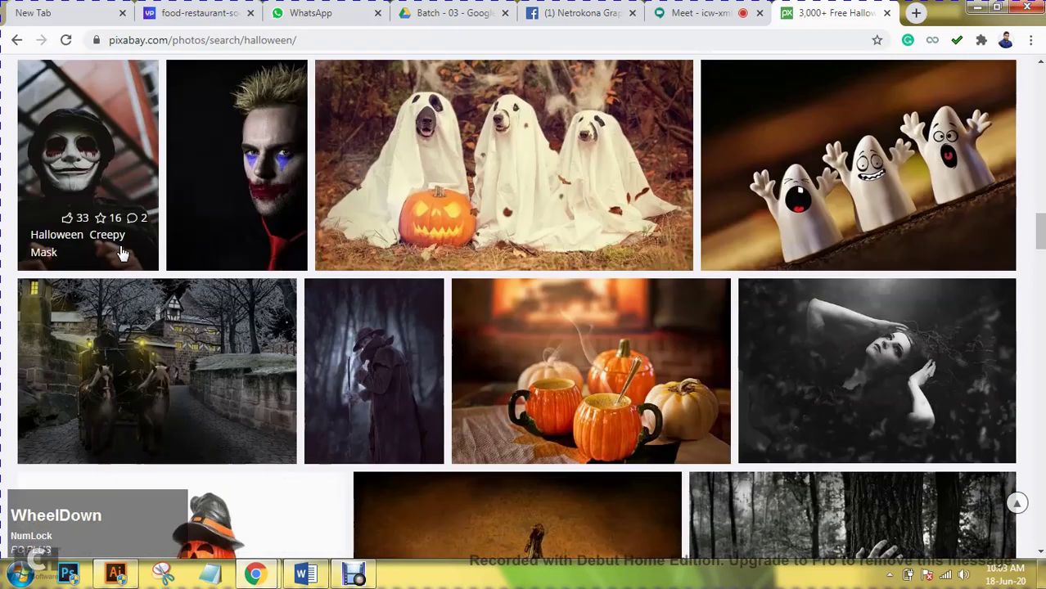
pyautogui.scroll(-3, 121, 254)
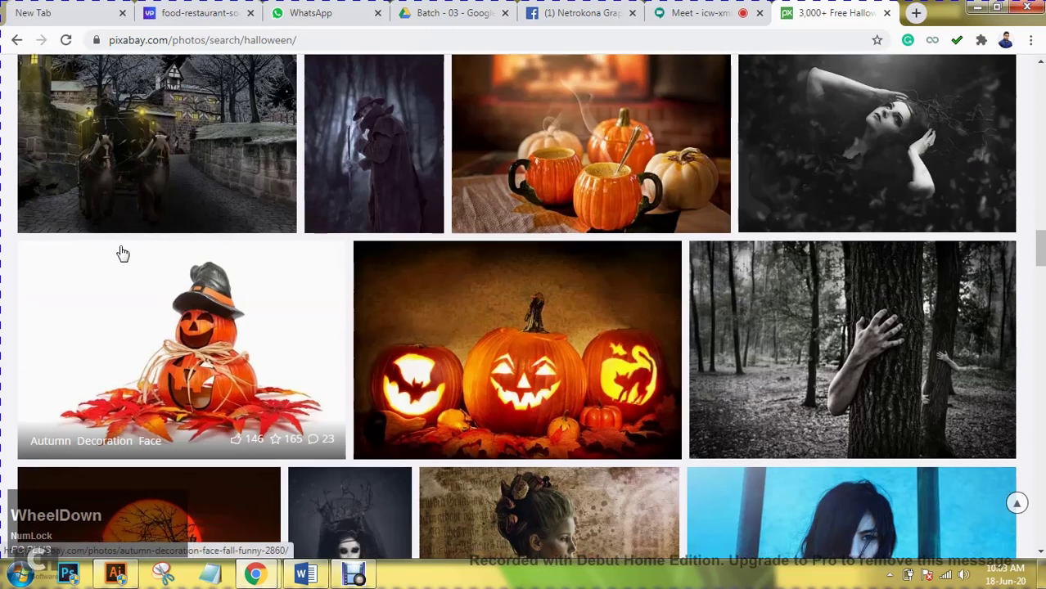
pyautogui.scroll(-2, 121, 253)
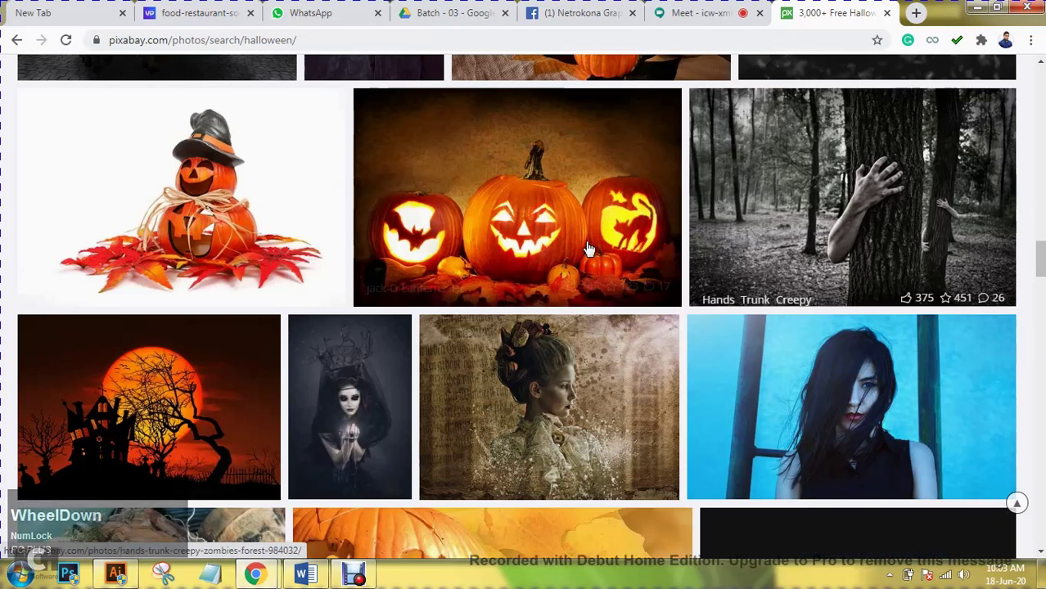
pyautogui.scroll(4, 584, 244)
pyautogui.scroll(5, 585, 243)
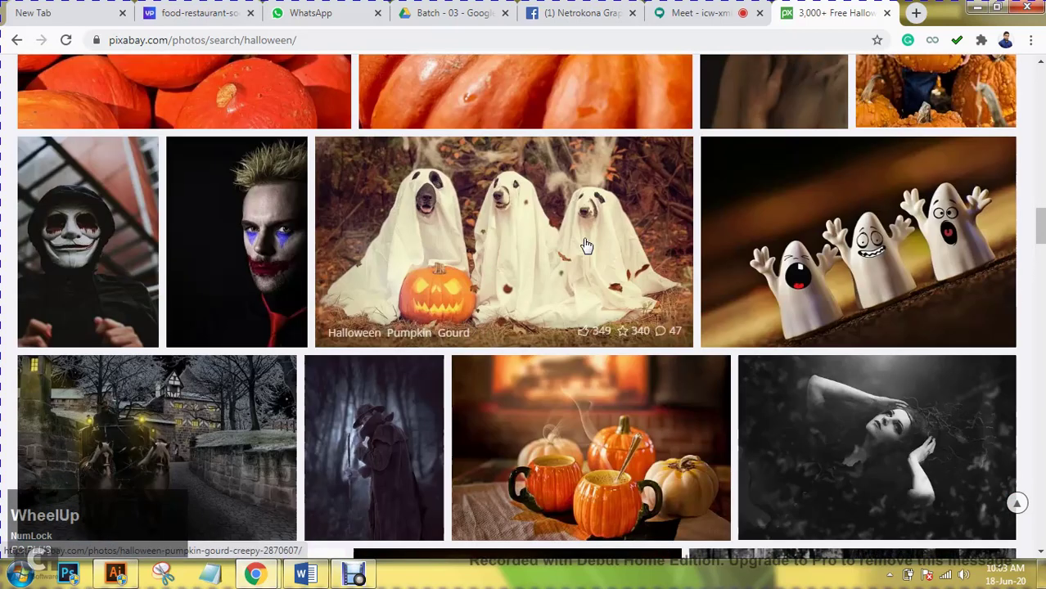
pyautogui.scroll(-5, 586, 246)
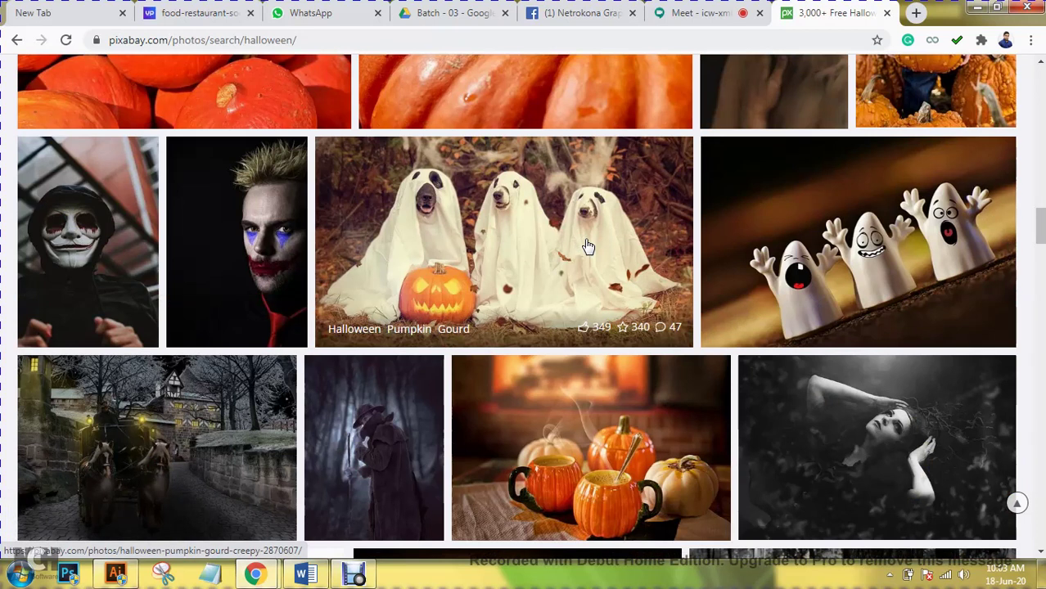
pyautogui.scroll(-1, 614, 272)
pyautogui.scroll(-2, 614, 271)
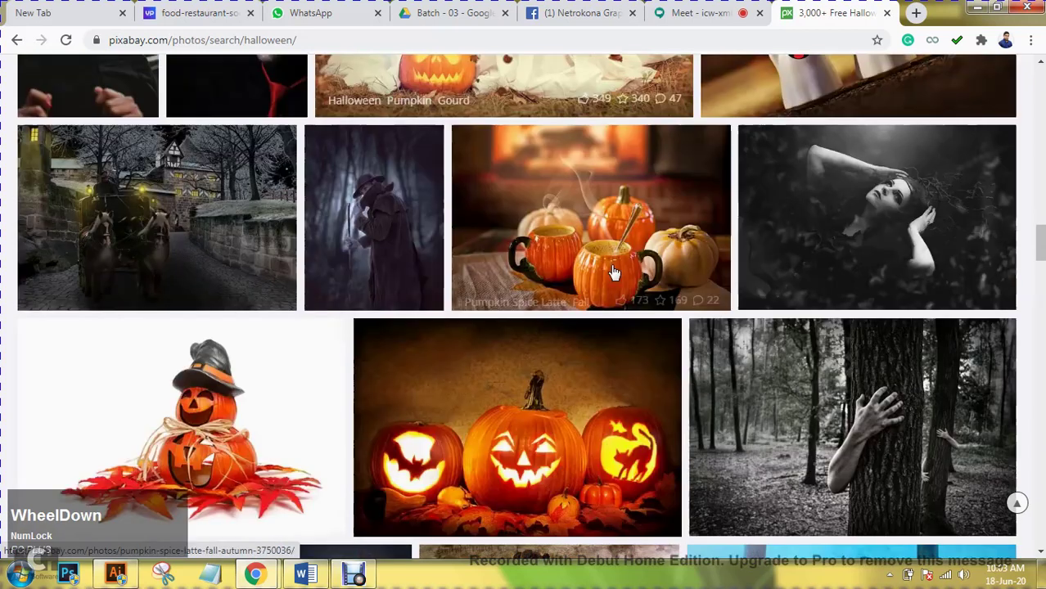
pyautogui.click(665, 220)
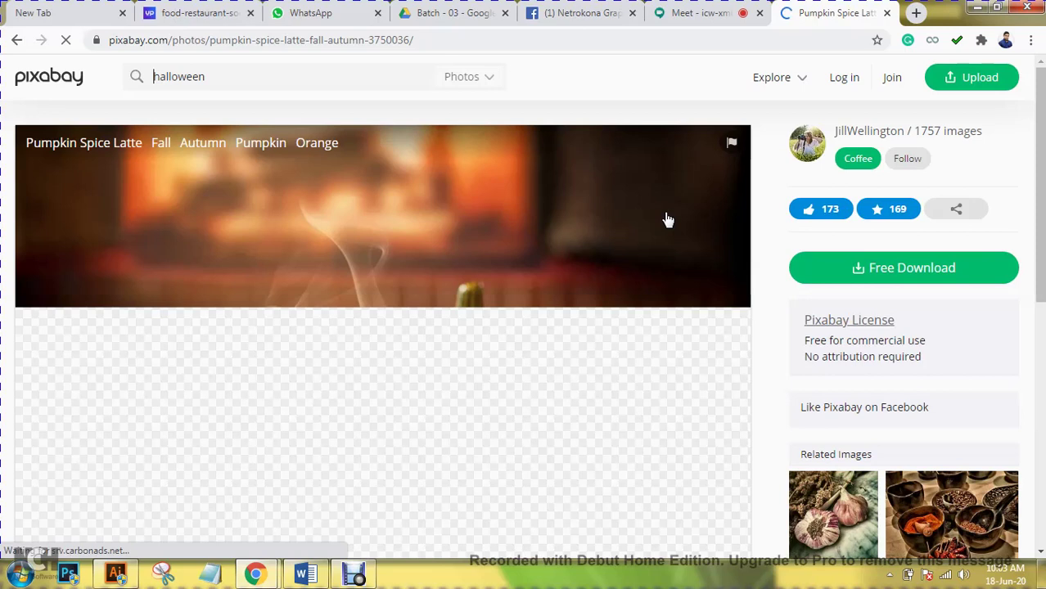
# - Copy the Pumpkin Spice Latte image from its Pixabay page and return to Illustrator
pyautogui.scroll(-2, 668, 253)
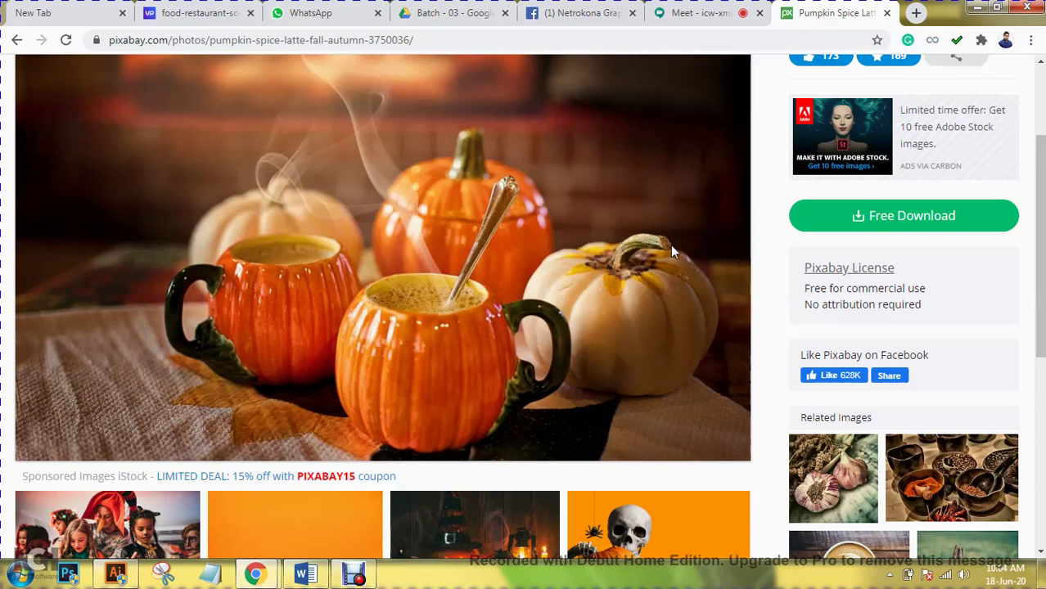
pyautogui.scroll(1, 650, 180)
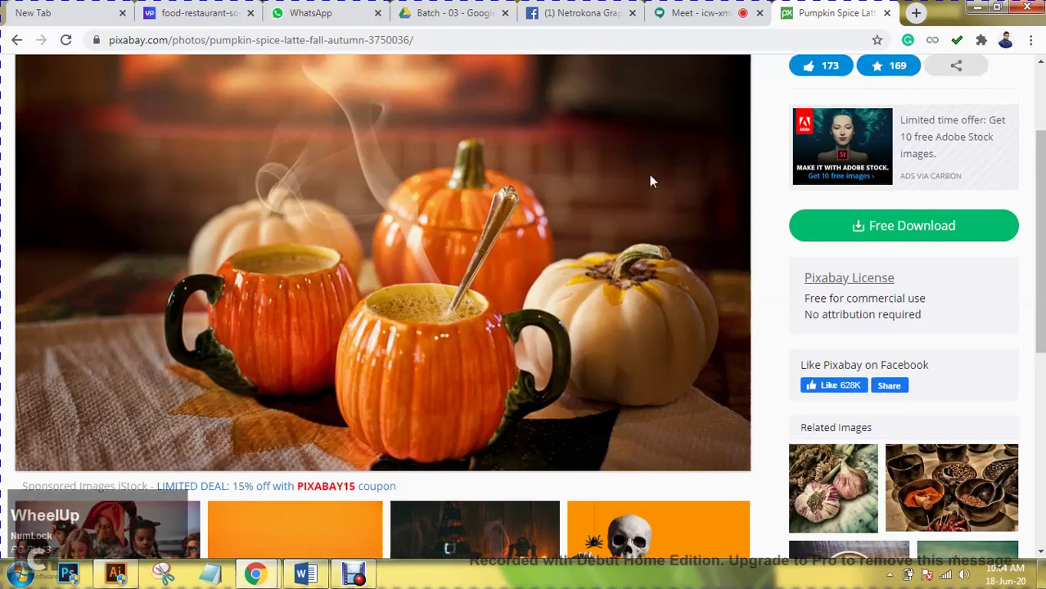
pyautogui.rightClick(420, 232)
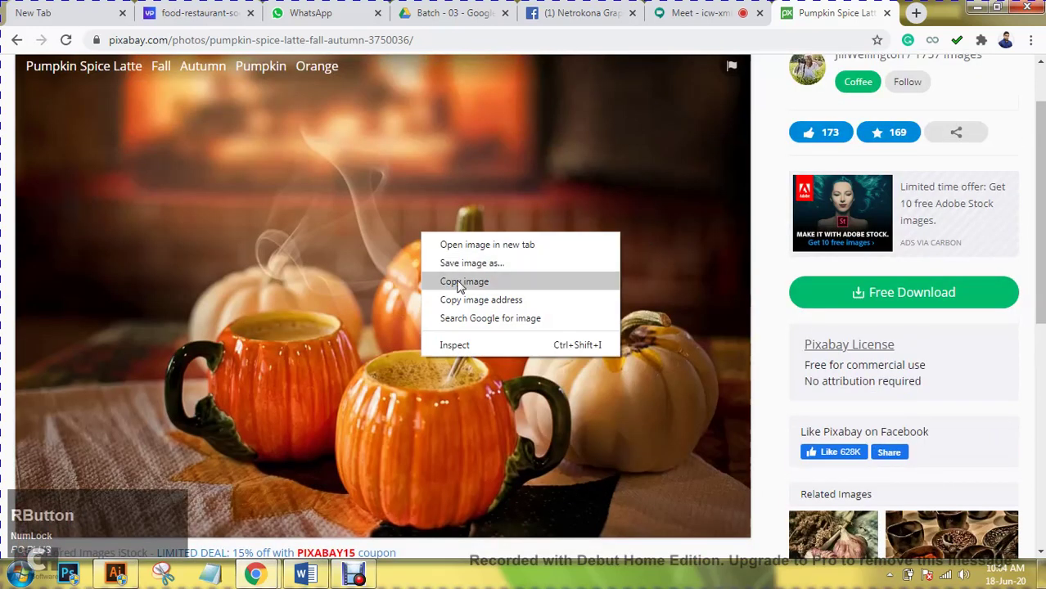
pyautogui.click(450, 281)
pyautogui.click(115, 574)
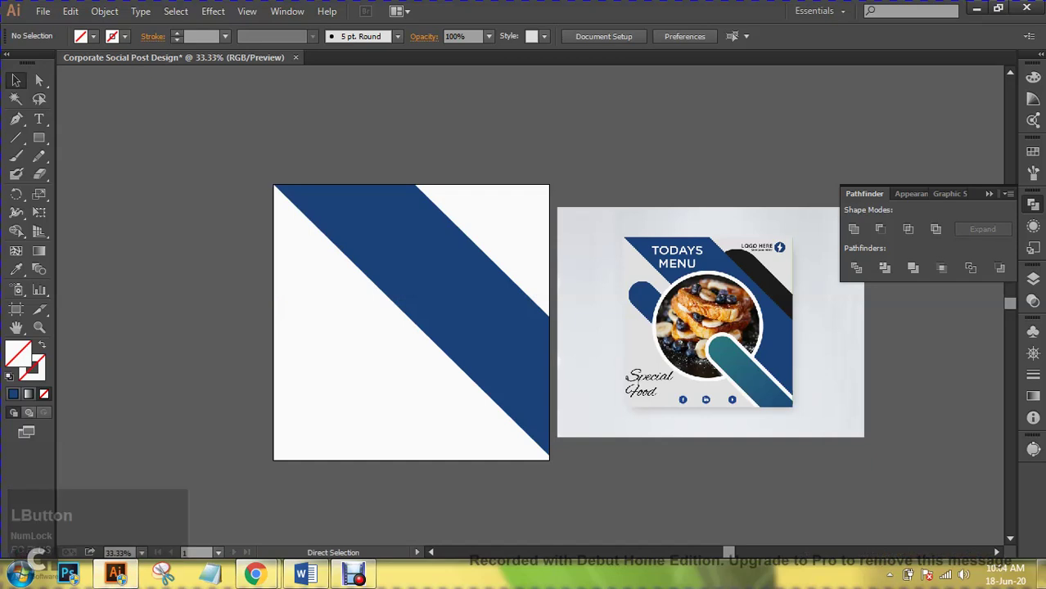
# - Paste the latte photo and place it to the left of the artboard
pyautogui.hotkey('ctrl', 'v')
pyautogui.moveTo(528, 308); pyautogui.dragTo(227, 238)
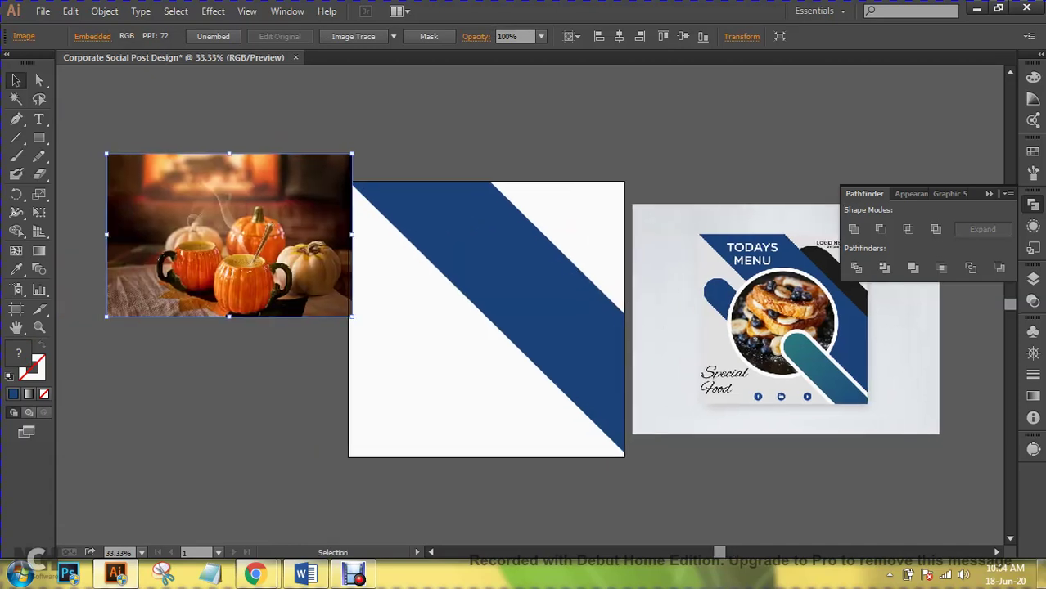
pyautogui.moveTo(348, 245); pyautogui.dragTo(316, 247)
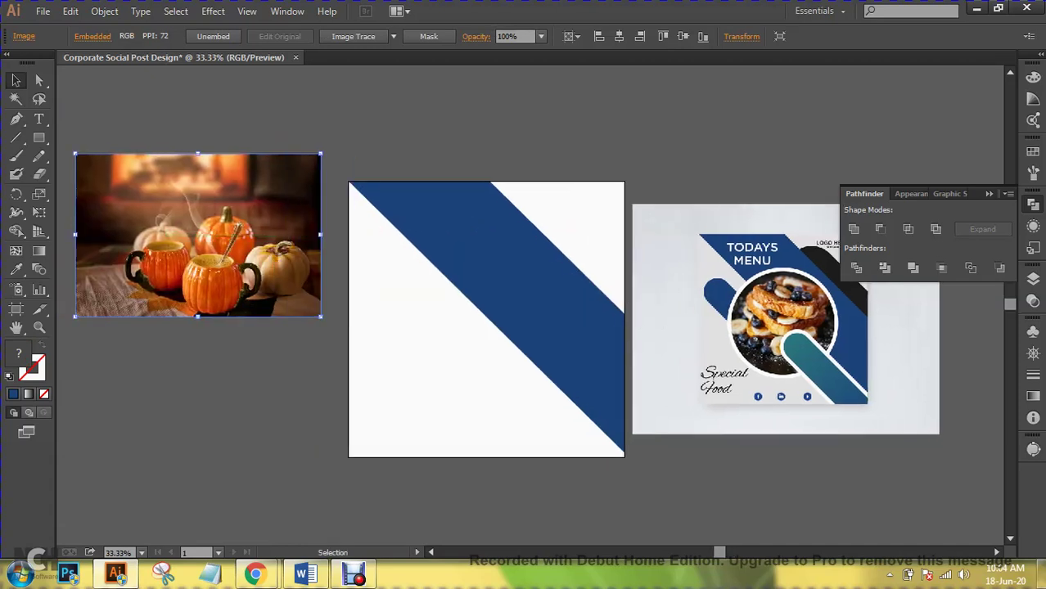
# - Float the Pathfinder panel in its own window
pyautogui.hotkey('ctrl', 'shift', 'a')
pyautogui.moveTo(327, 245); pyautogui.dragTo(274, 249)
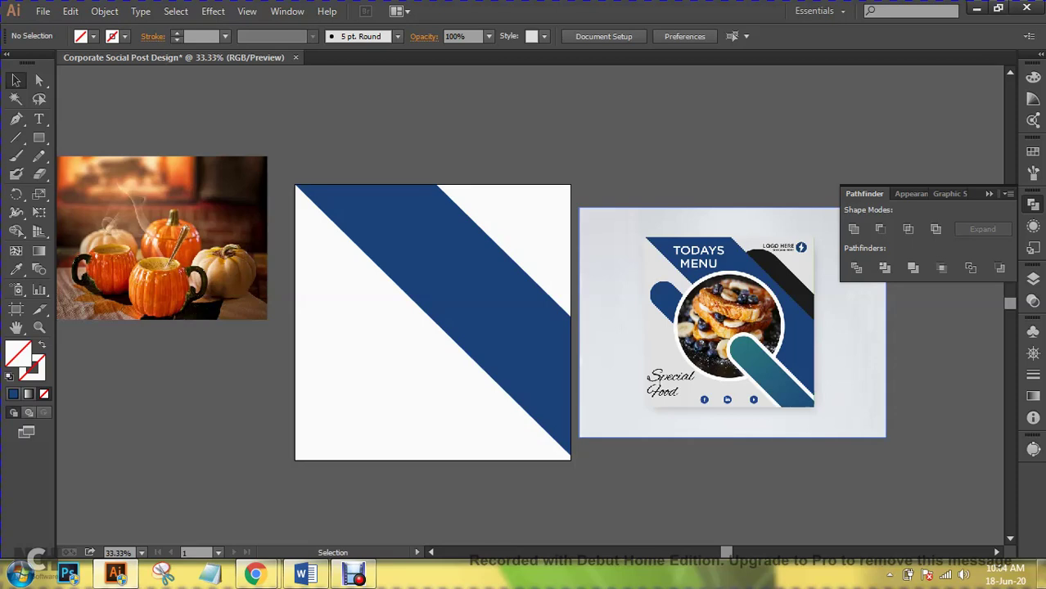
pyautogui.press('space')
pyautogui.moveTo(524, 327); pyautogui.dragTo(588, 308)
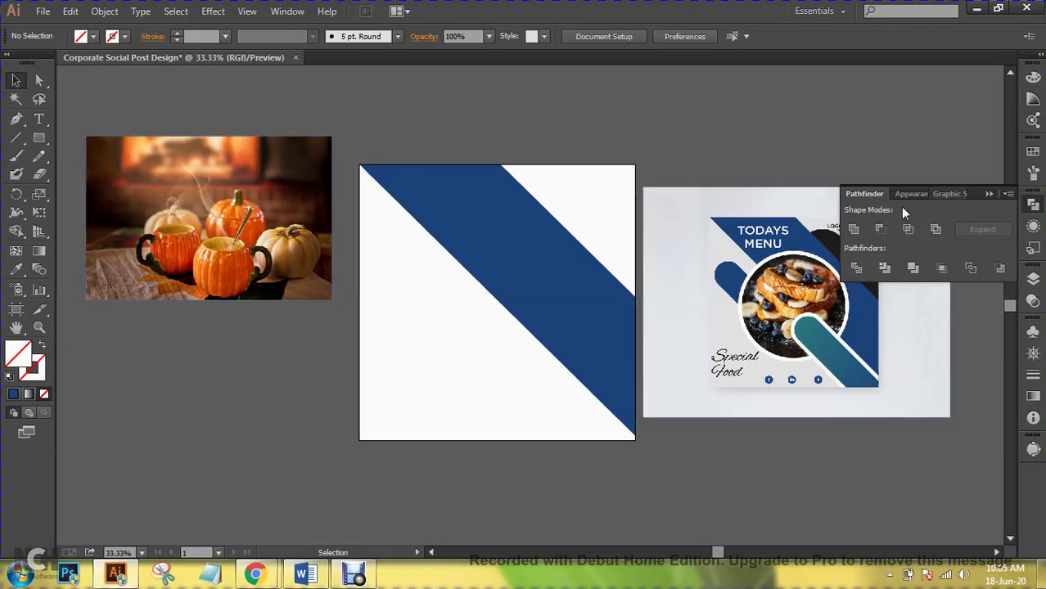
pyautogui.moveTo(865, 195); pyautogui.dragTo(403, 80)
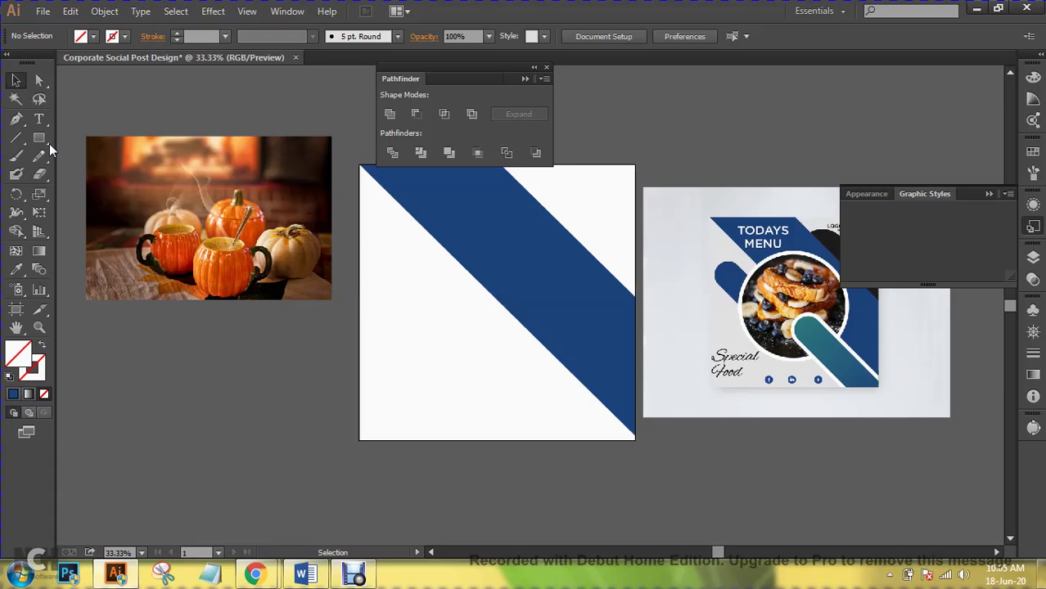
pyautogui.click(49, 143)
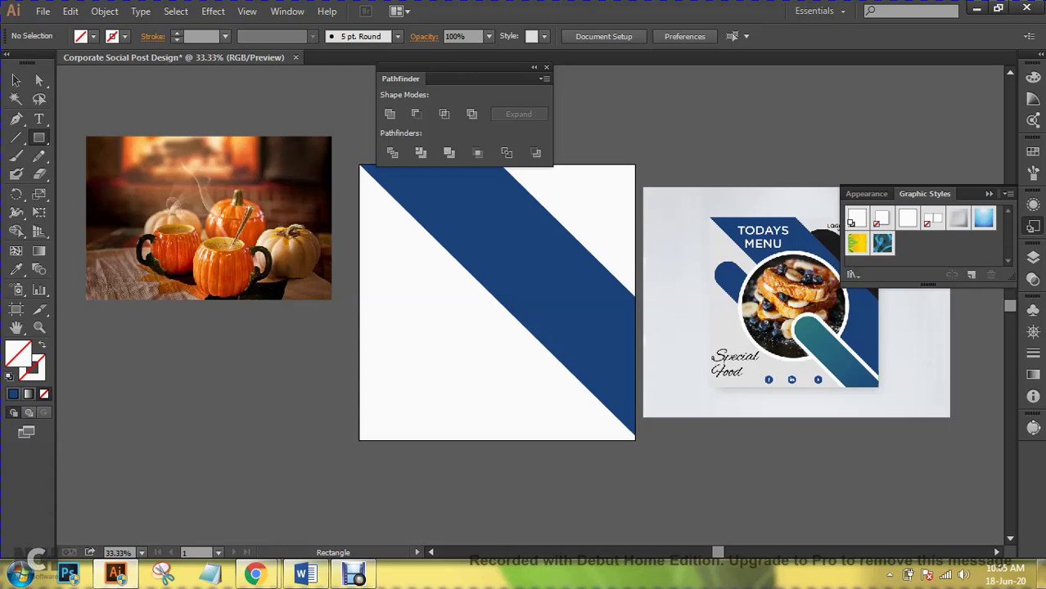
pyautogui.scroll(-3, 524, 286)
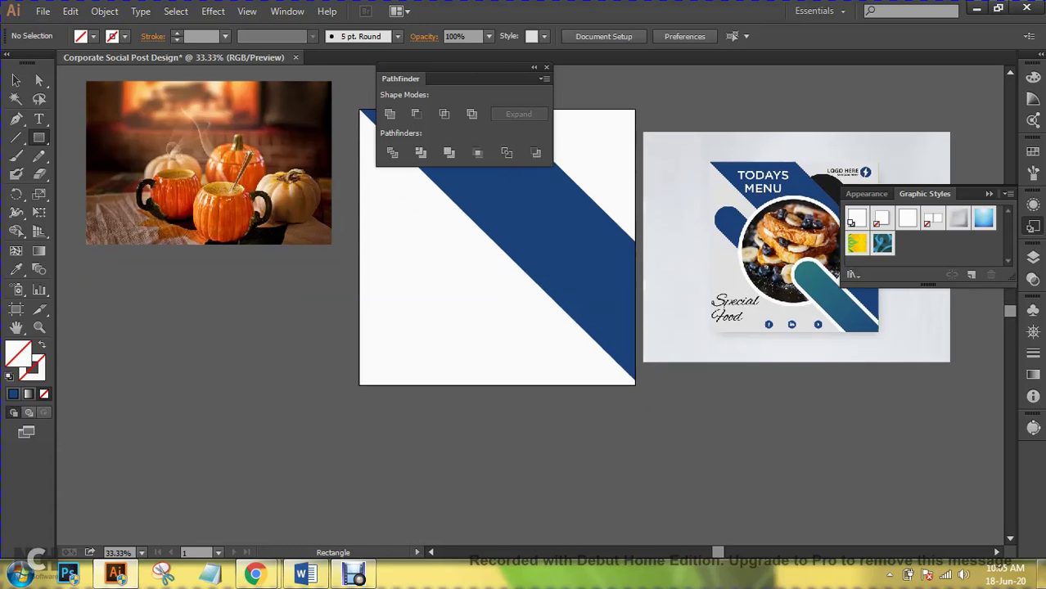
pyautogui.scroll(-1, 523, 286)
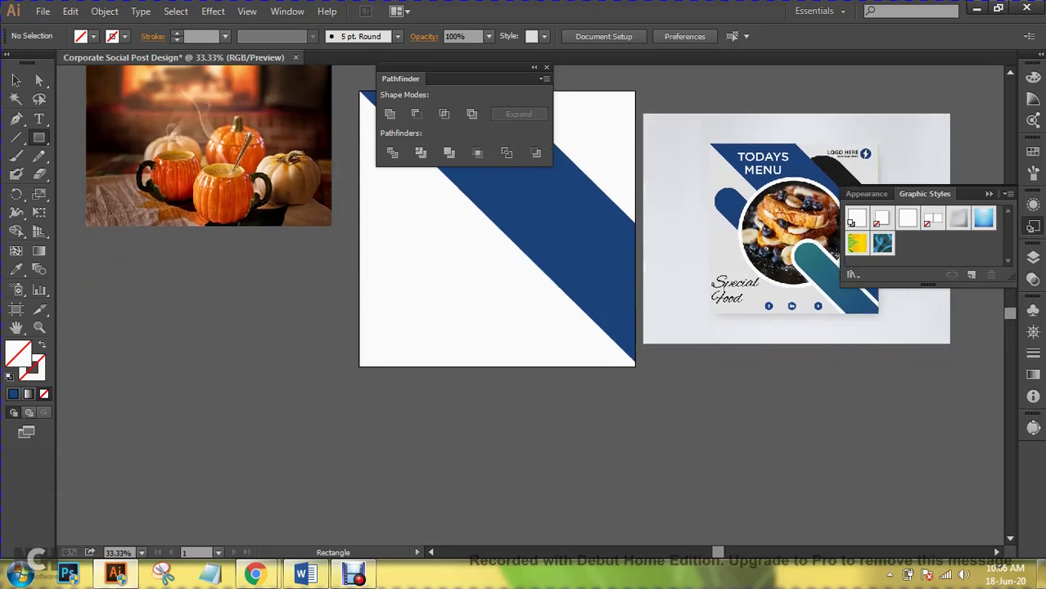
# - Draw a tall narrow rectangle left of the artboard and eyedrop the reference's teal into it
pyautogui.moveTo(154, 272); pyautogui.dragTo(195, 447)
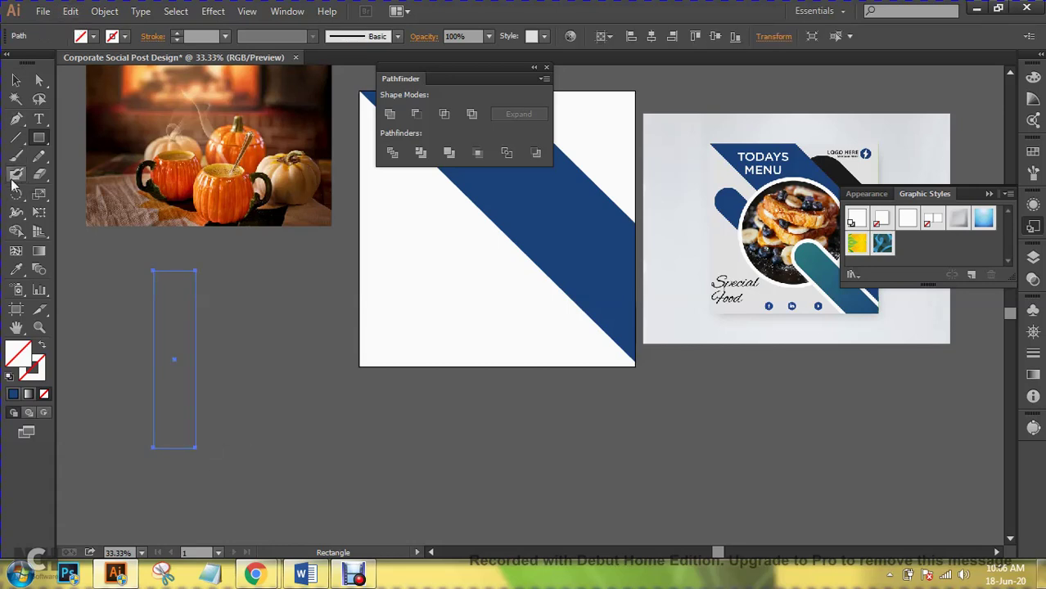
pyautogui.click(18, 270)
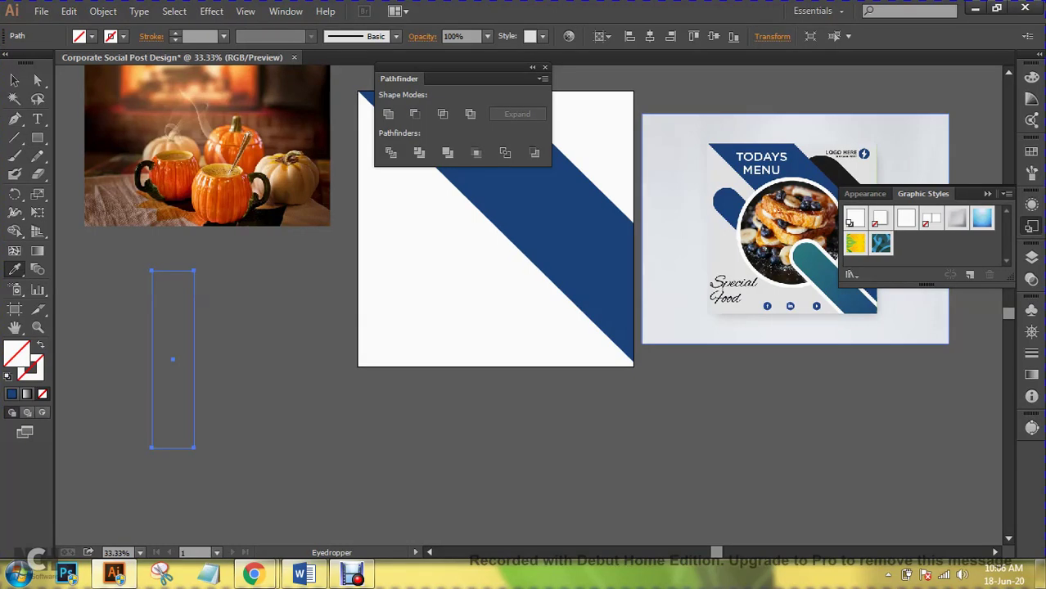
pyautogui.click(847, 301)
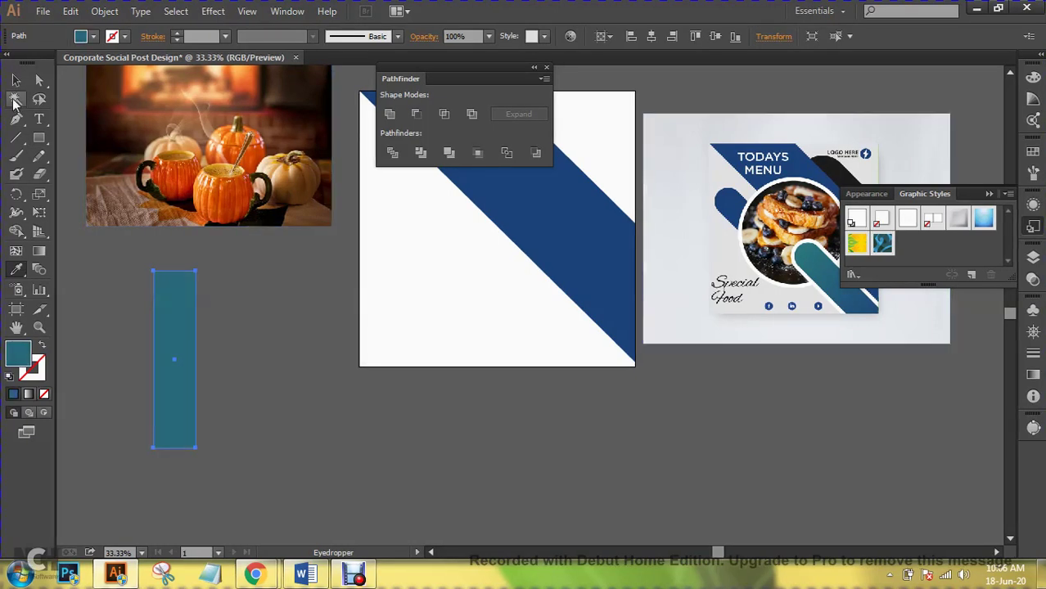
pyautogui.click(14, 79)
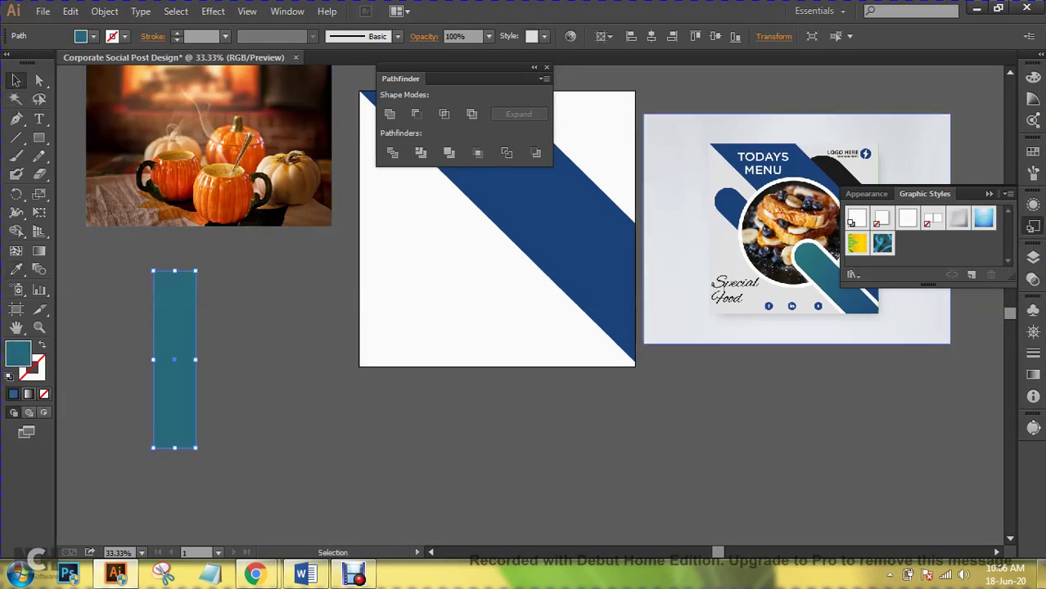
pyautogui.click(36, 141)
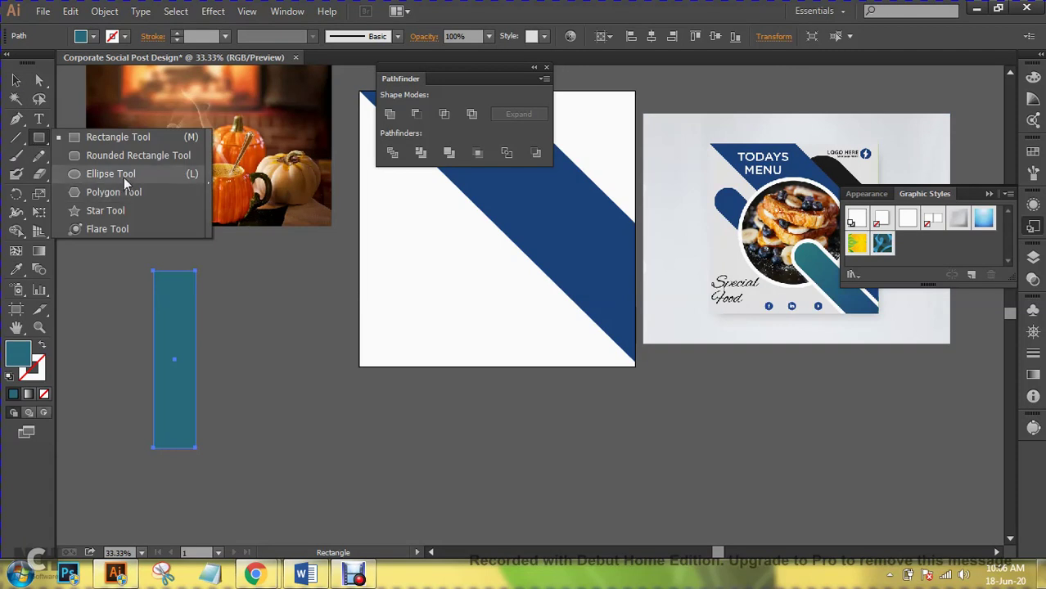
# - Round the teal rectangle's top by uniting it with a bar-width circle
pyautogui.click(124, 178)
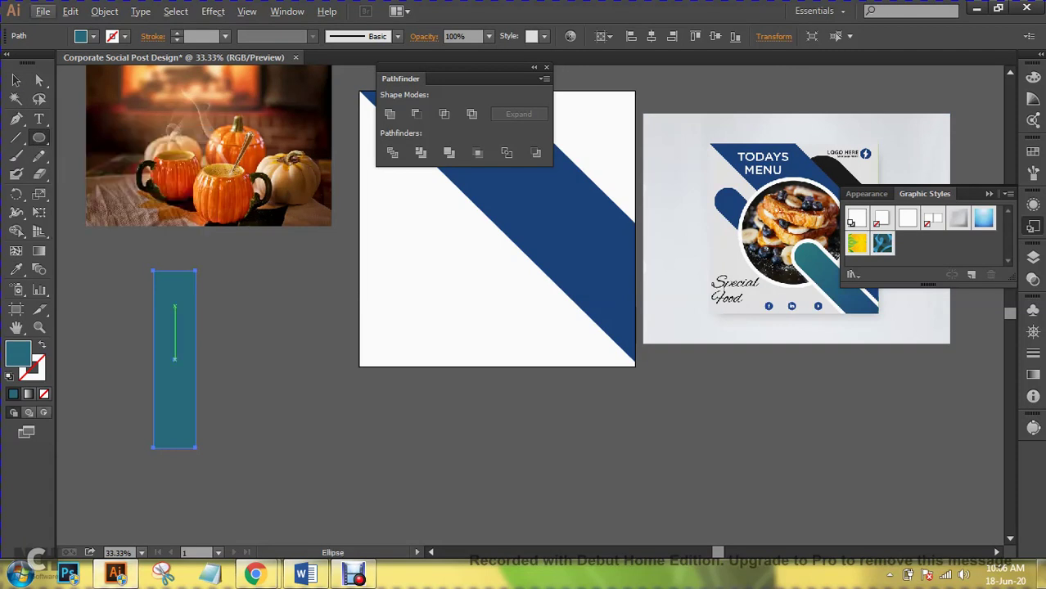
pyautogui.moveTo(174, 297); pyautogui.dragTo(200, 317)
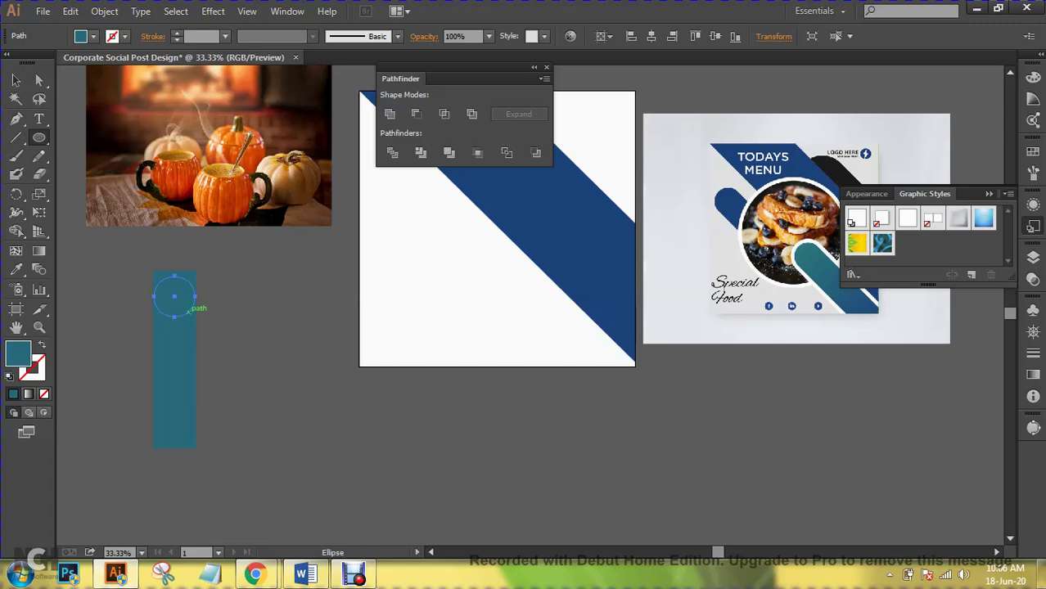
pyautogui.hotkey('ctrl', 'shift', 'a')
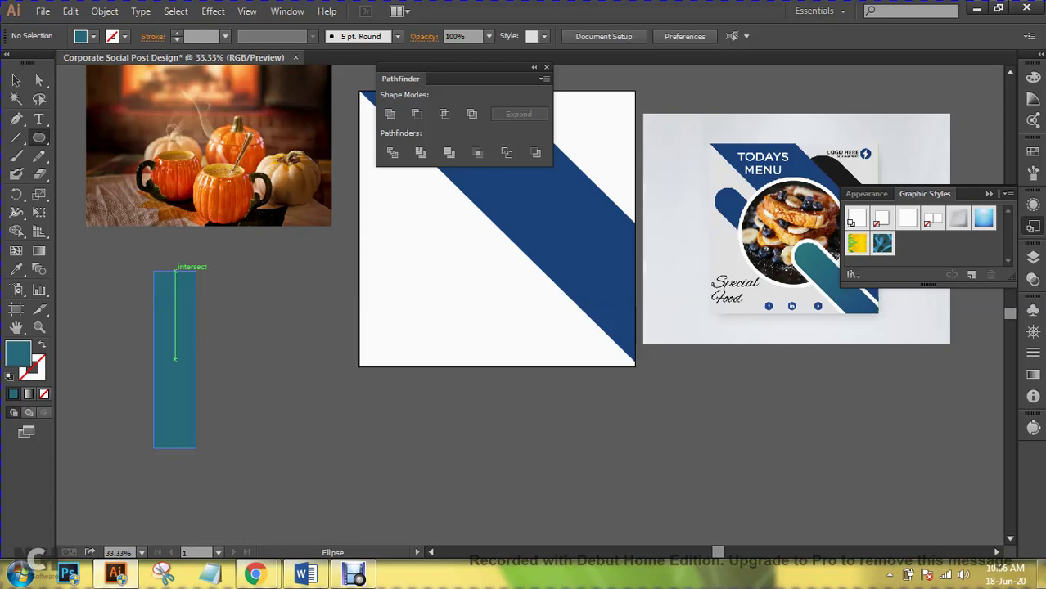
pyautogui.moveTo(174, 271); pyautogui.dragTo(232, 316)
pyautogui.click(16, 80)
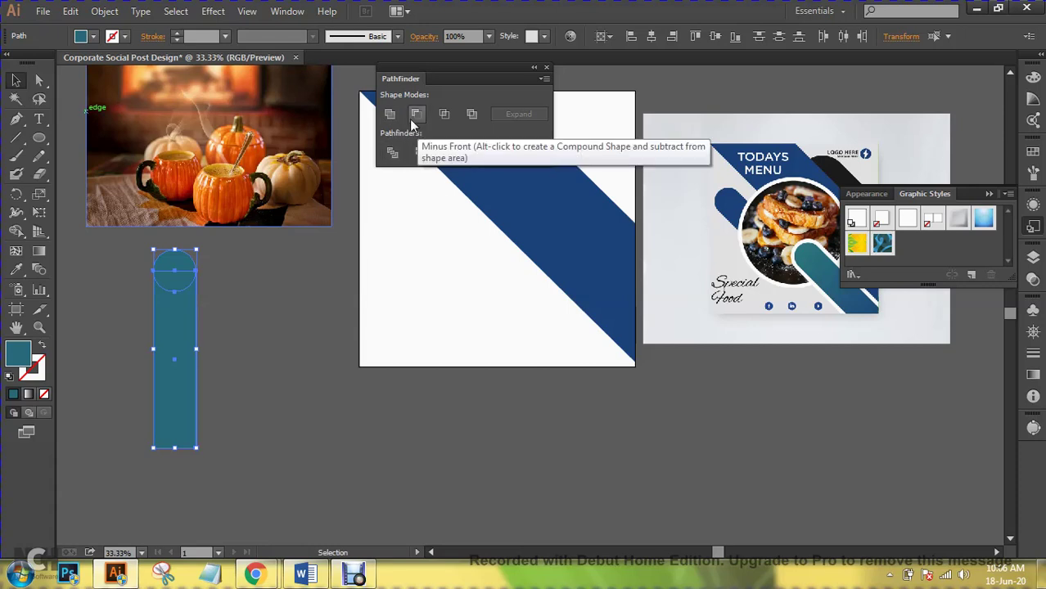
pyautogui.click(390, 114)
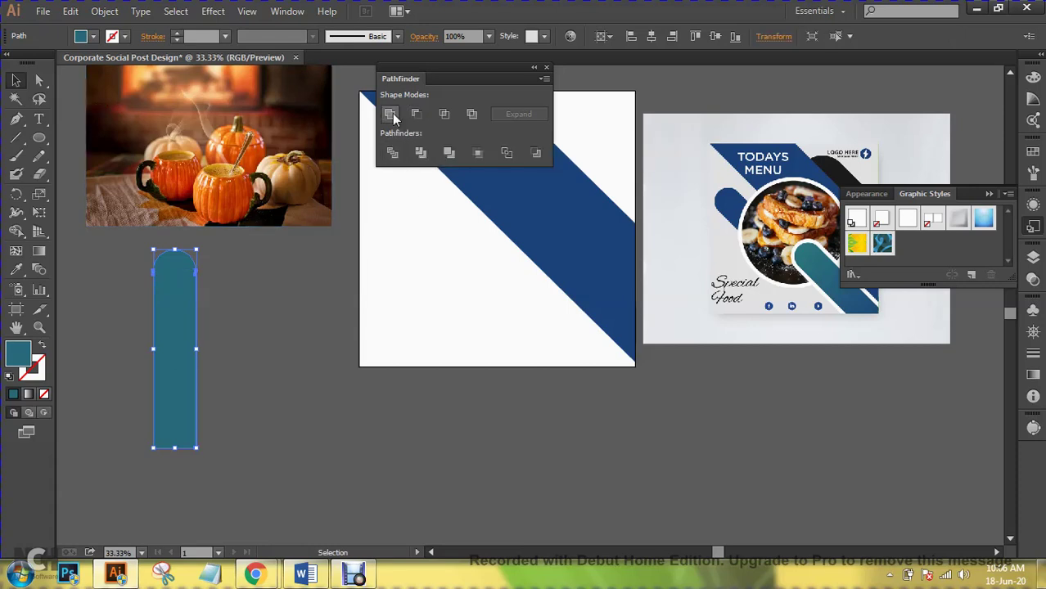
pyautogui.hotkey('ctrl', 'shift', 'a')
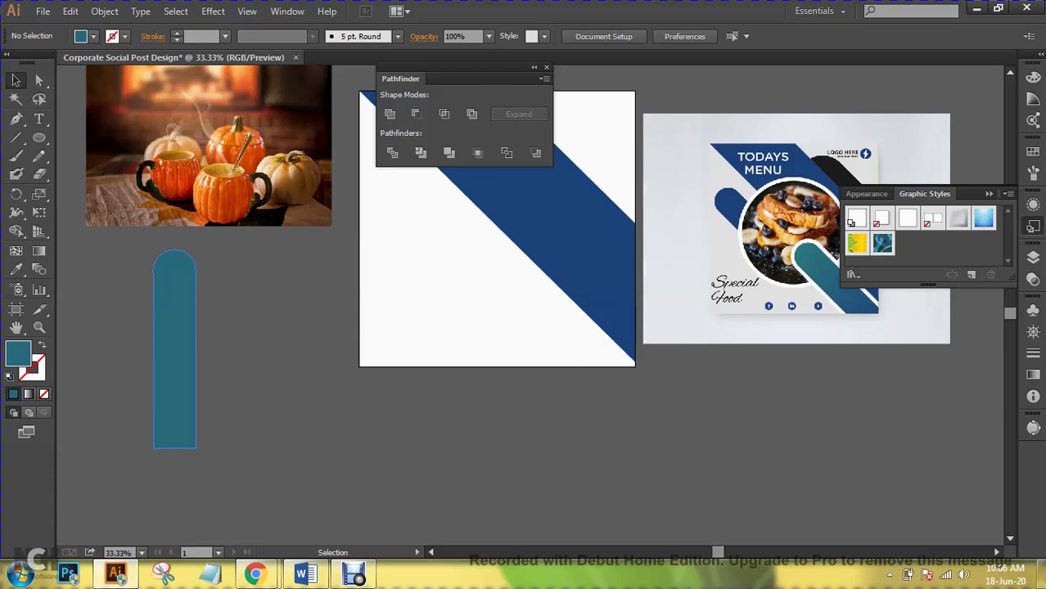
# - Move the rounded bar onto the artboard's lower left, then delete it
pyautogui.moveTo(174, 311); pyautogui.dragTo(400, 314)
pyautogui.hotkey('ctrl', 'shift', 'a')
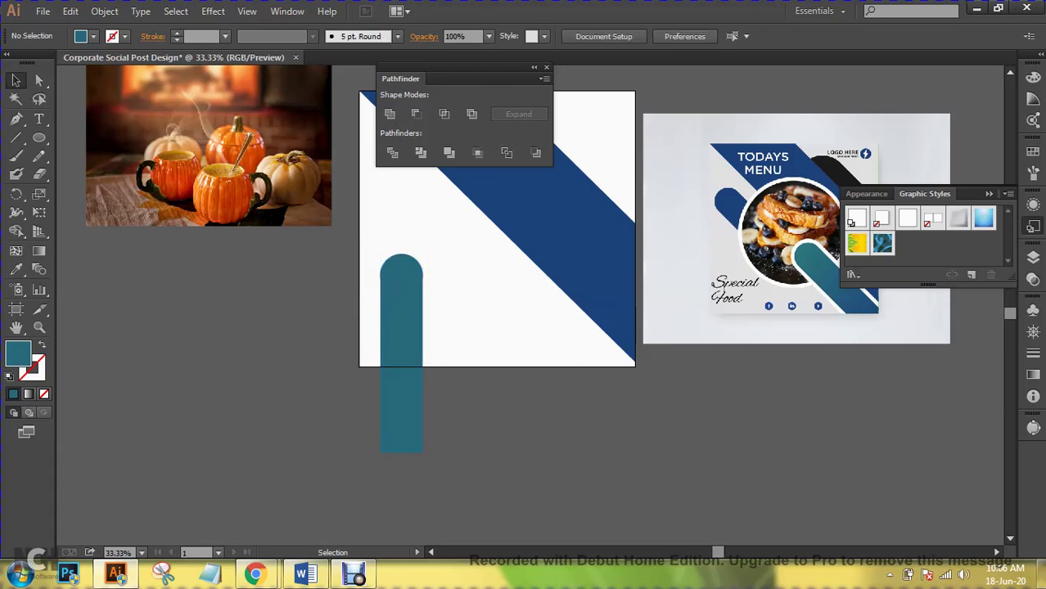
pyautogui.click(401, 352)
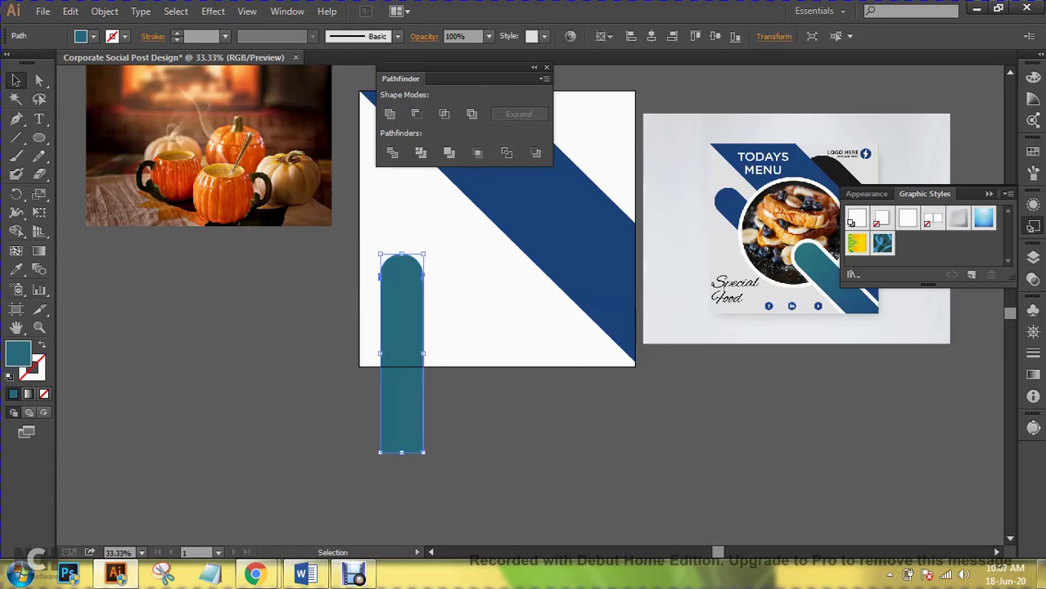
pyautogui.press('Delete')
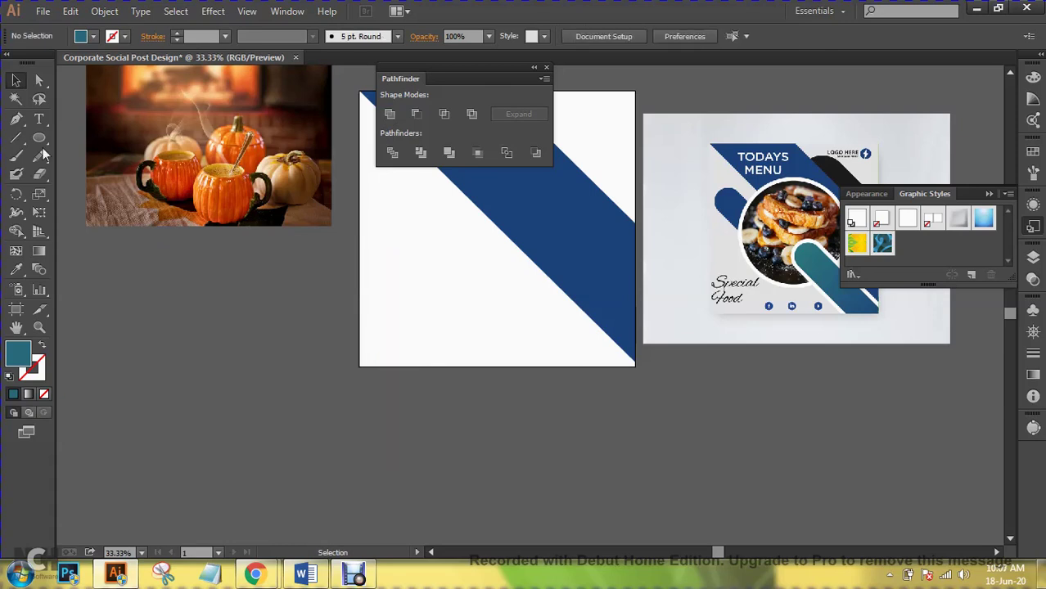
# - Draw a wide rectangle left of the artboard with a bar-height circle at its right end
pyautogui.click(39, 138)
pyautogui.moveTo(39, 138); pyautogui.dragTo(117, 72)
pyautogui.moveTo(133, 273); pyautogui.dragTo(333, 319)
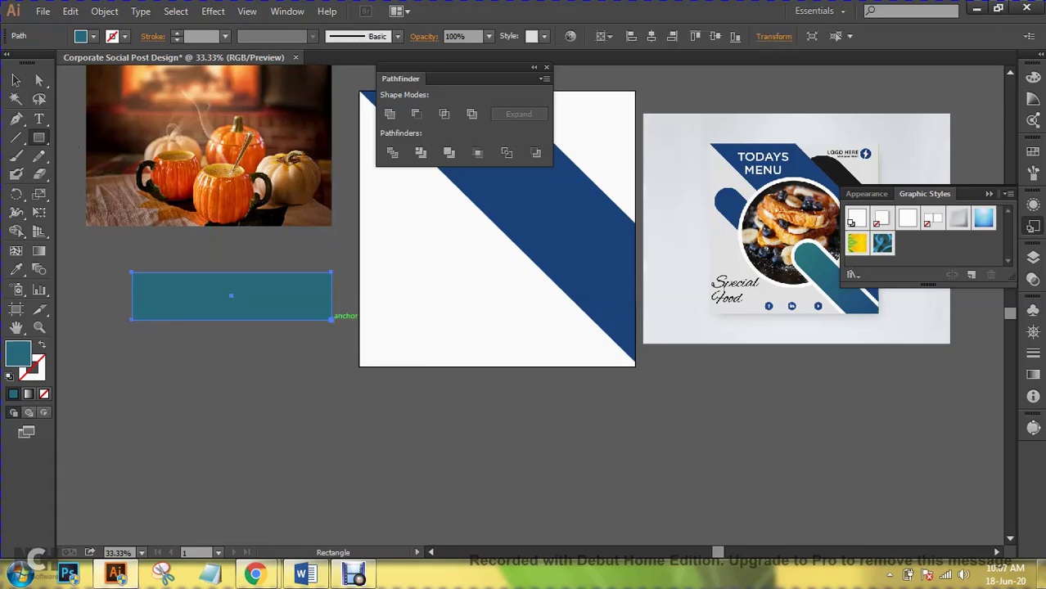
pyautogui.moveTo(45, 141); pyautogui.dragTo(102, 173)
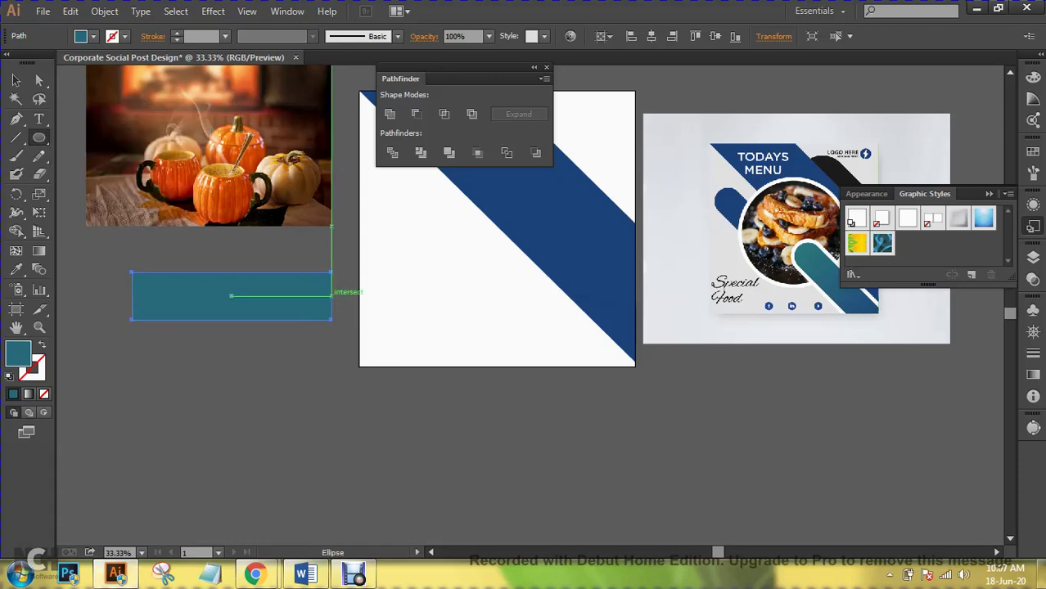
pyautogui.moveTo(331, 293)
pyautogui.mouseDown()
pyautogui.moveTo(357, 318)
pyautogui.moveTo(342, 320)
pyautogui.mouseUp()
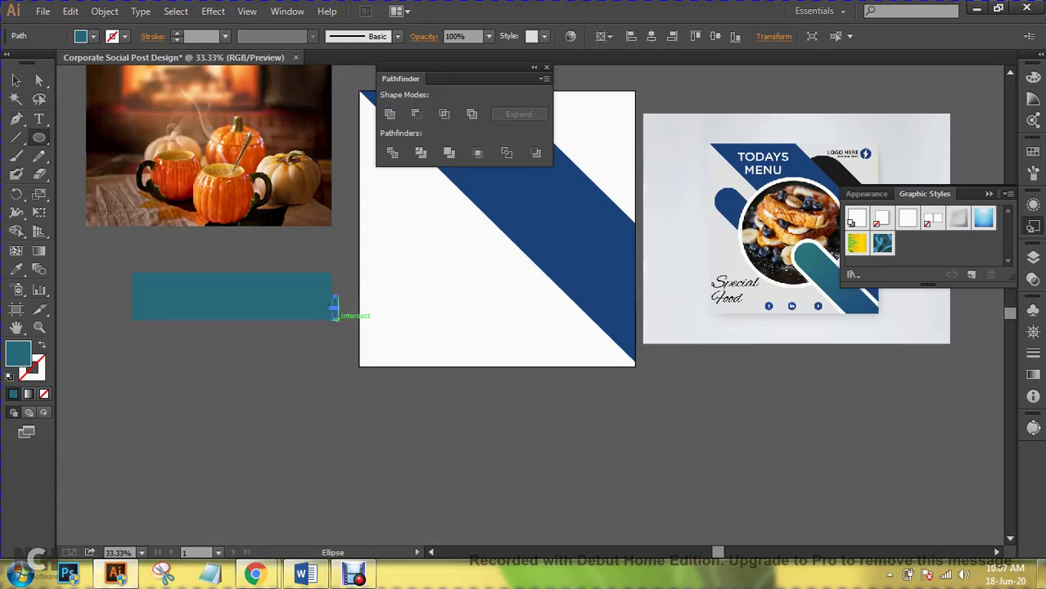
pyautogui.hotkey('ctrl', 'z')
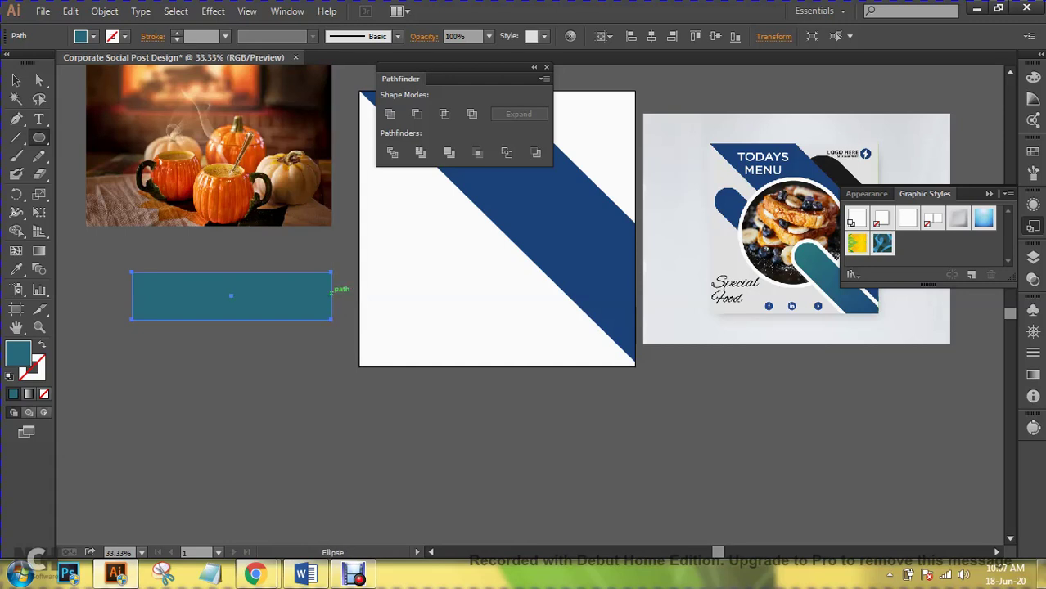
pyautogui.moveTo(332, 292); pyautogui.dragTo(350, 311)
pyautogui.hotkey('ctrl', 'z')
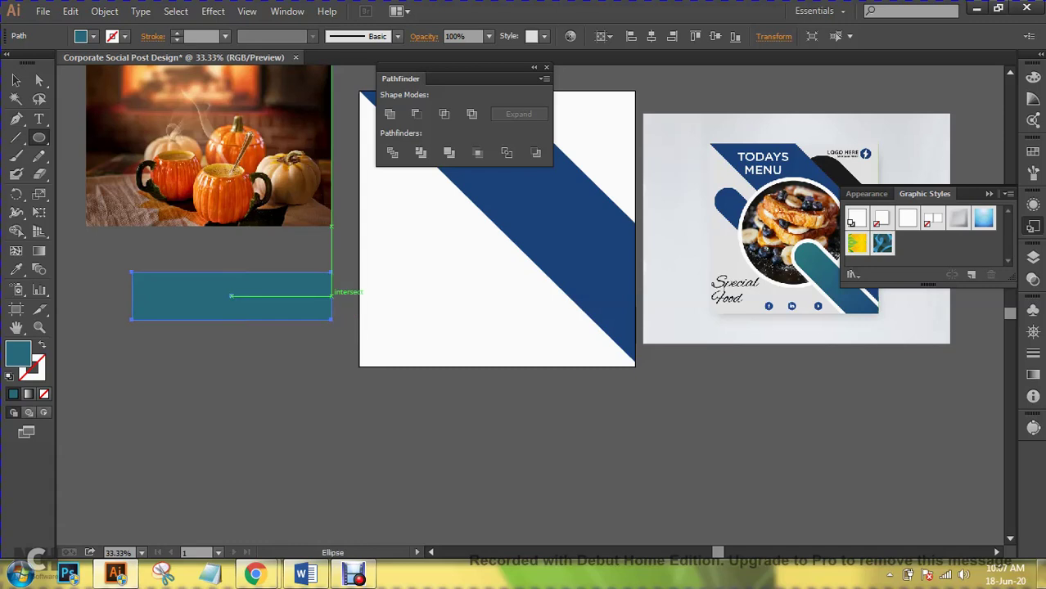
pyautogui.moveTo(332, 293); pyautogui.dragTo(338, 318)
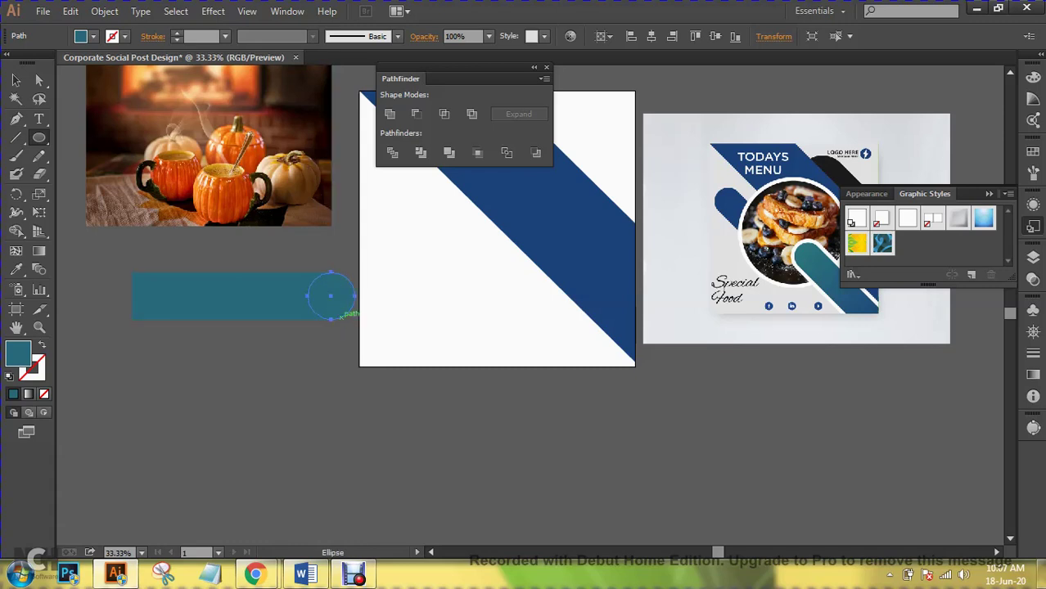
# - Unite the rectangle and circle into one teal bar with a rounded right end
pyautogui.click(17, 80)
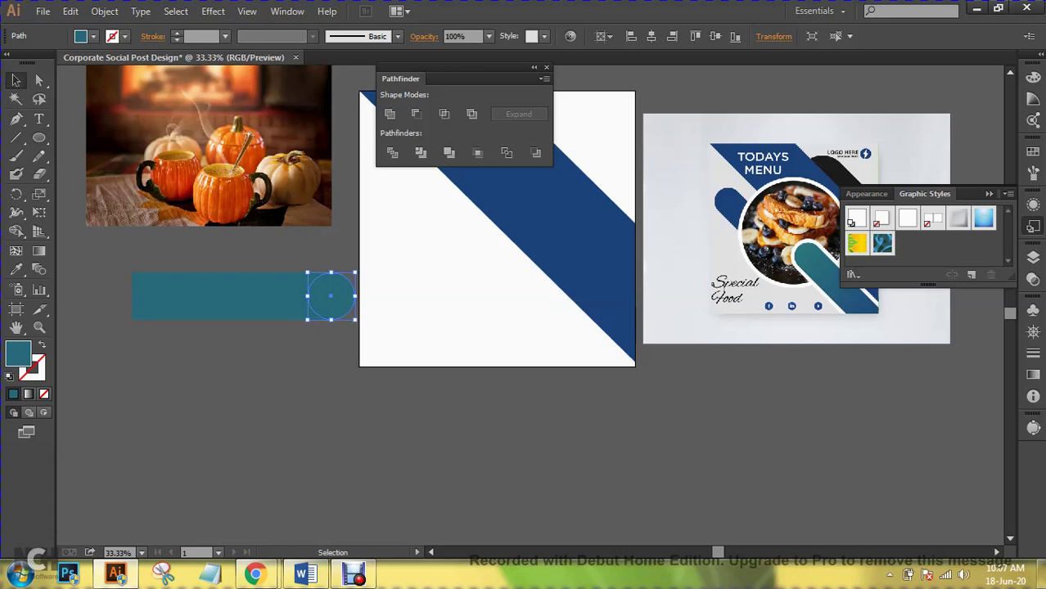
pyautogui.hotkey('ctrl', 'shift', 'a')
pyautogui.moveTo(321, 352); pyautogui.dragTo(331, 304)
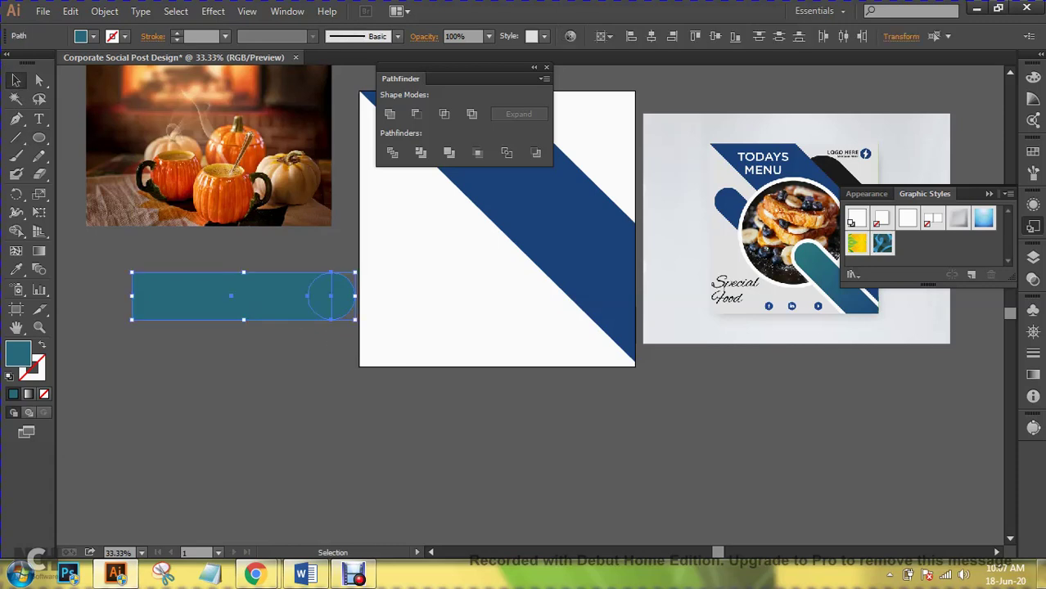
pyautogui.click(391, 114)
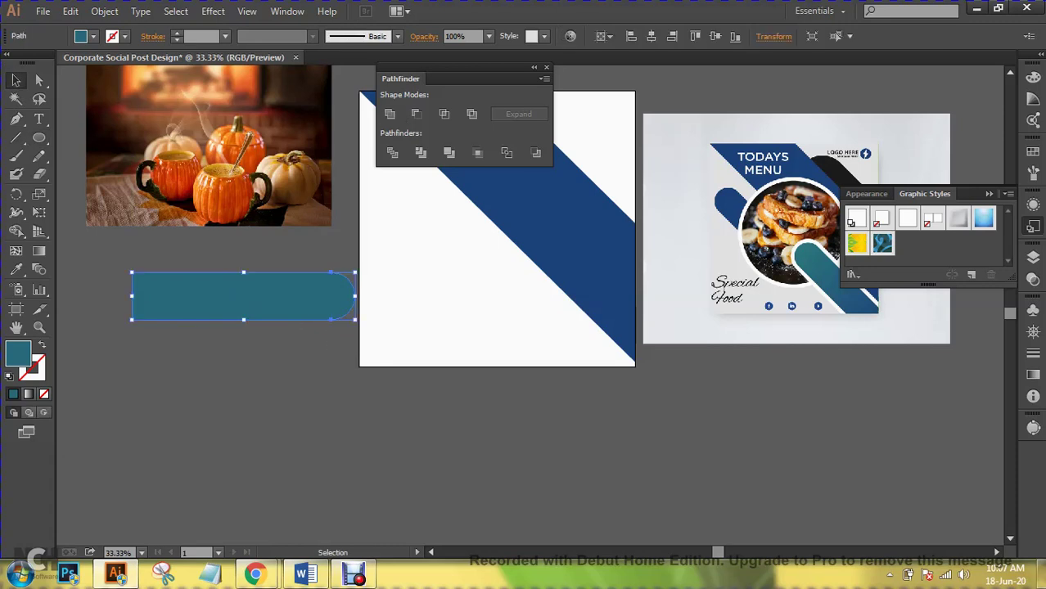
pyautogui.hotkey('ctrl', 'shift', 'a')
pyautogui.click(315, 303)
# - Rotate the teal bar 90° so its rounded end points up
pyautogui.rightClick(339, 297)
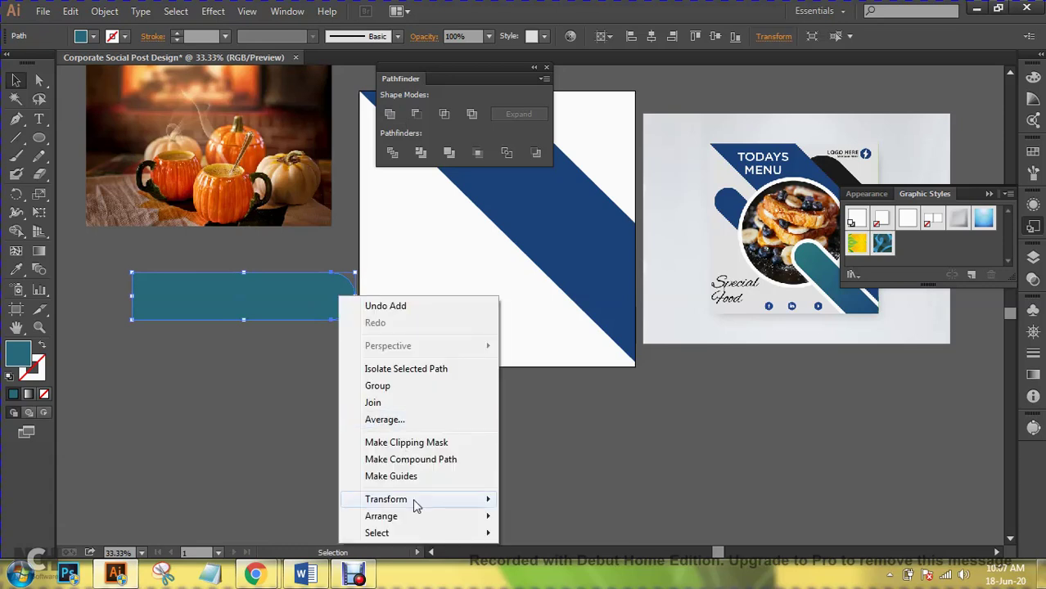
pyautogui.moveTo(414, 500)
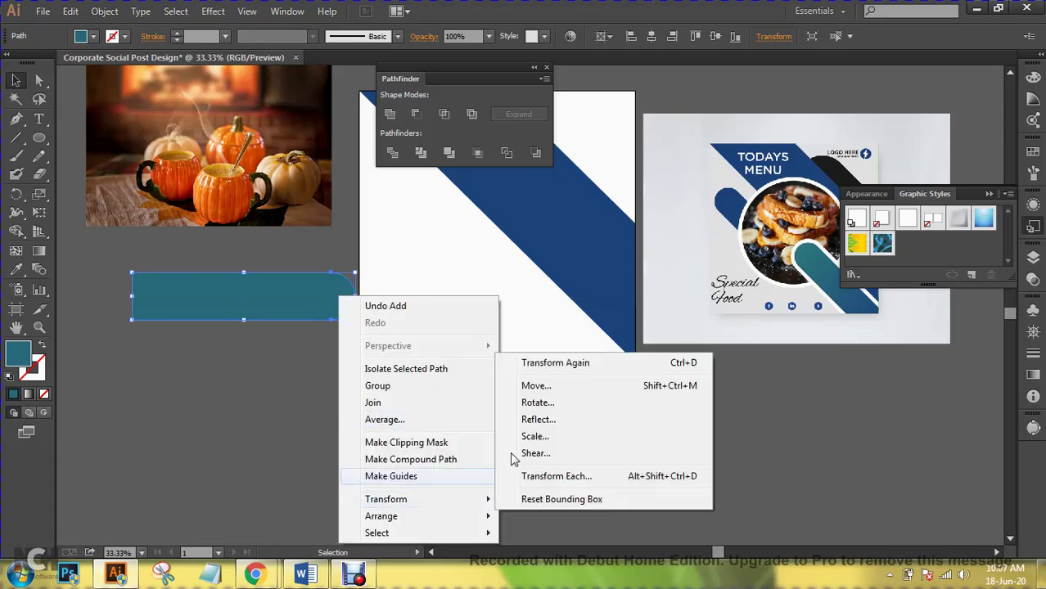
pyautogui.click(548, 402)
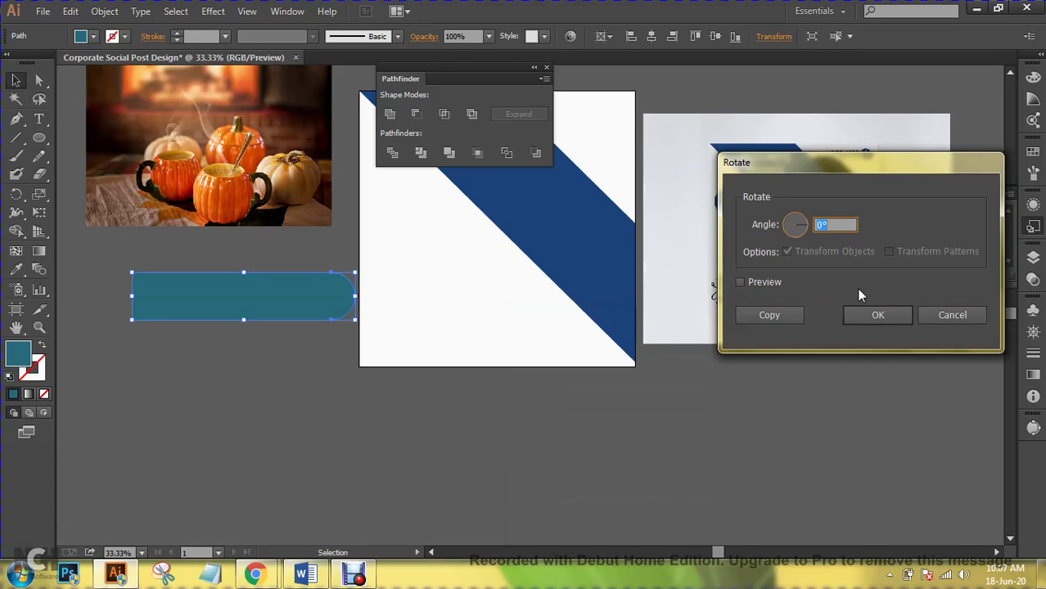
pyautogui.click(772, 282)
pyautogui.write('60')
pyautogui.press('BackSpace')
pyautogui.press('BackSpace')
pyautogui.write('90')
pyautogui.press('Return')
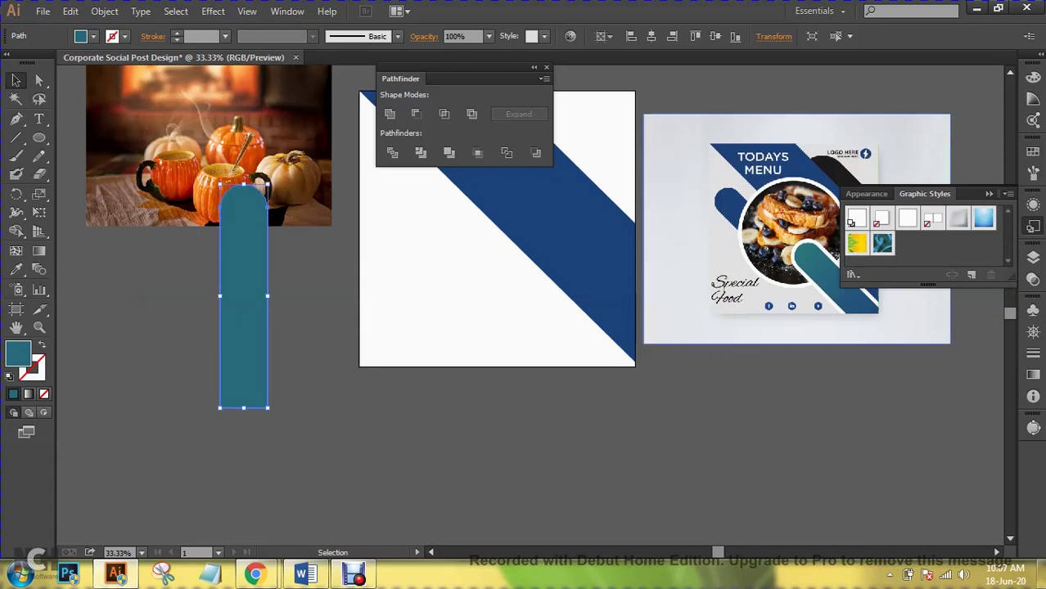
# - Place a copy of the upright bar on the artboard, overhanging its bottom edge
pyautogui.hotkey('ctrl', 'shift', 'a')
pyautogui.moveTo(250, 296); pyautogui.dragTo(456, 354)
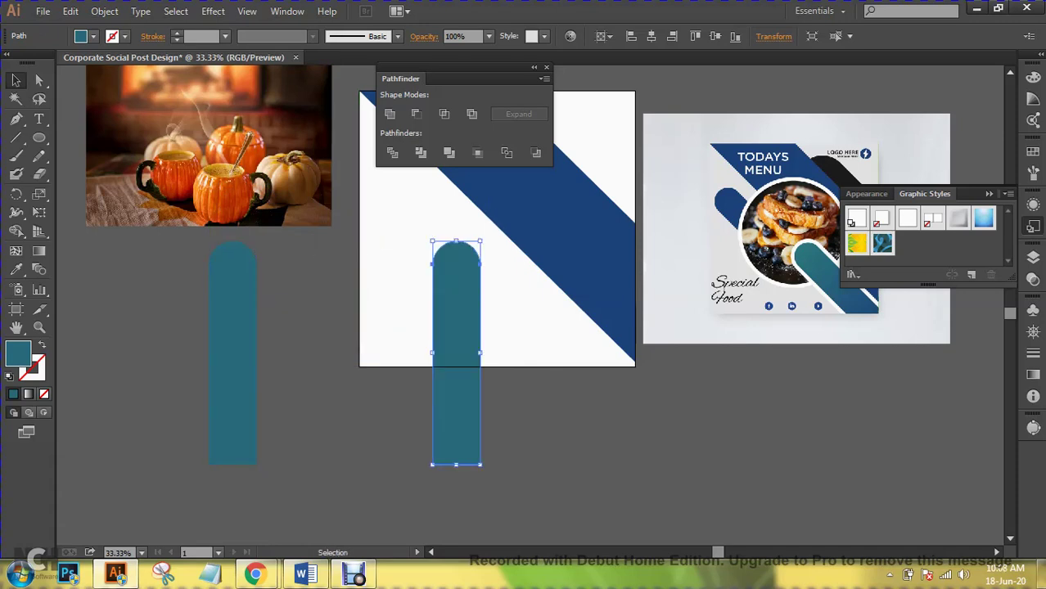
pyautogui.click(890, 576)
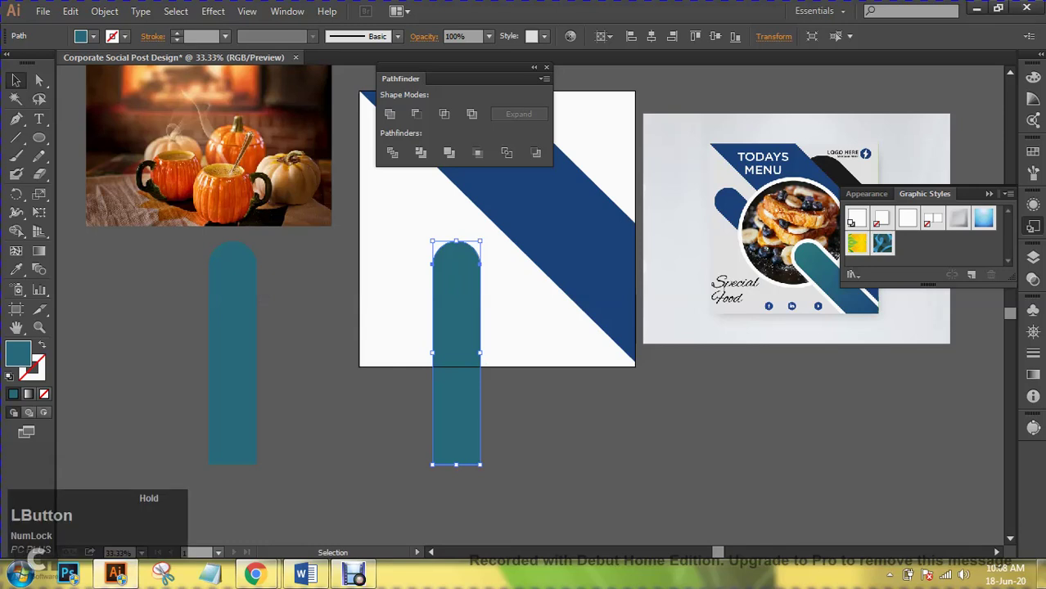
pyautogui.hotkey('ctrl', 'shift', 'a')
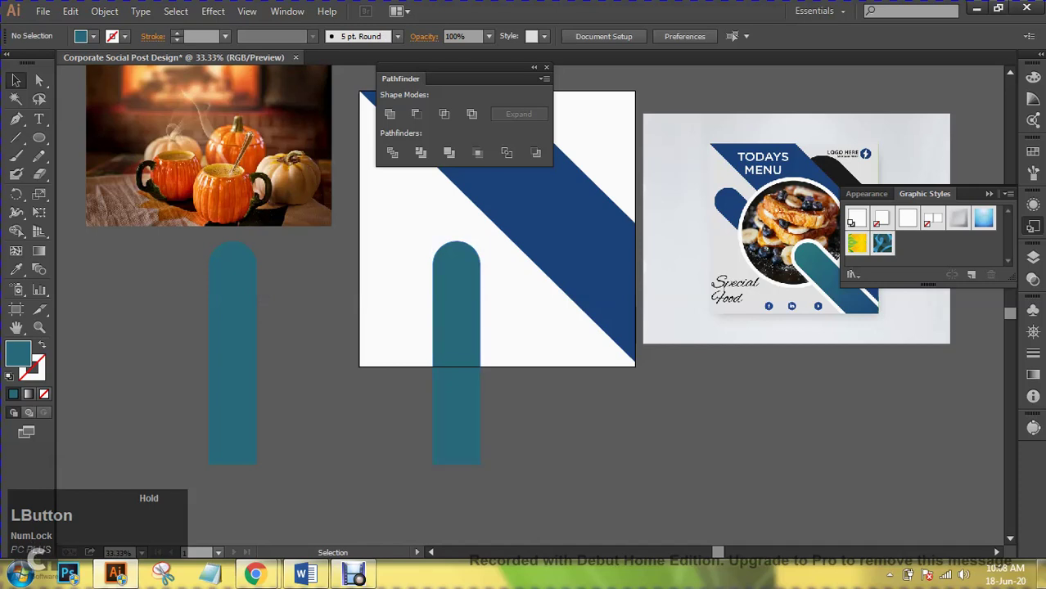
# - Move the artboard's teal bar onto the blue band and tilt it to the band's angle
pyautogui.moveTo(458, 410); pyautogui.dragTo(530, 417)
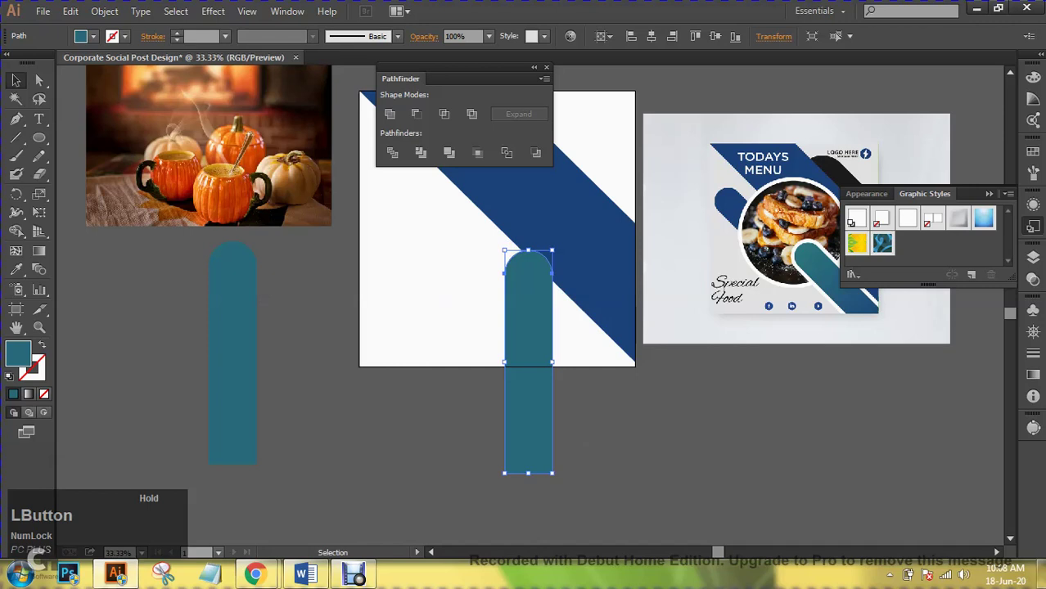
pyautogui.moveTo(555, 476); pyautogui.dragTo(614, 385)
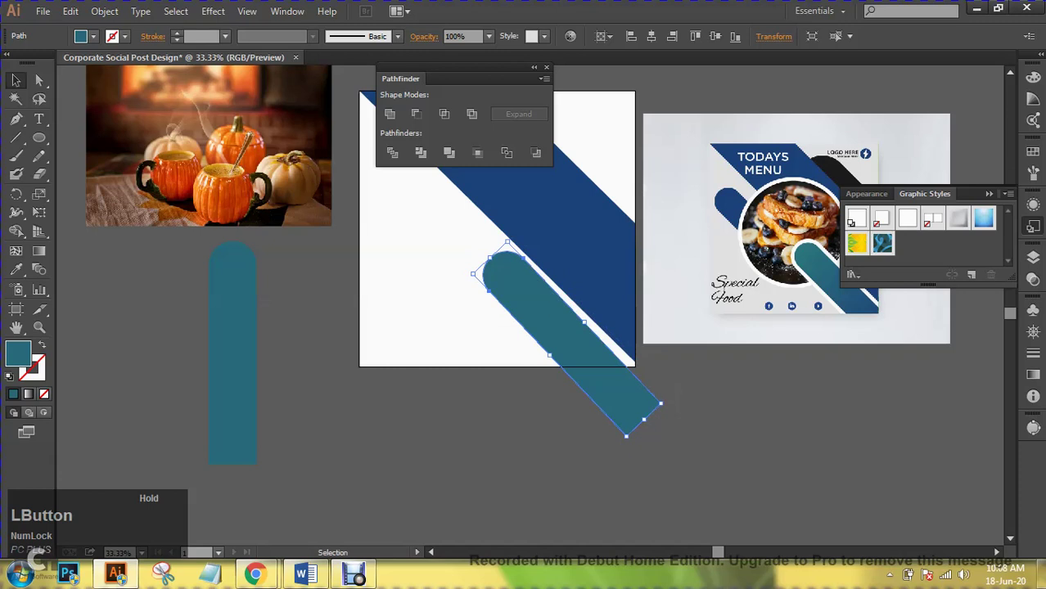
pyautogui.moveTo(662, 403); pyautogui.dragTo(680, 400)
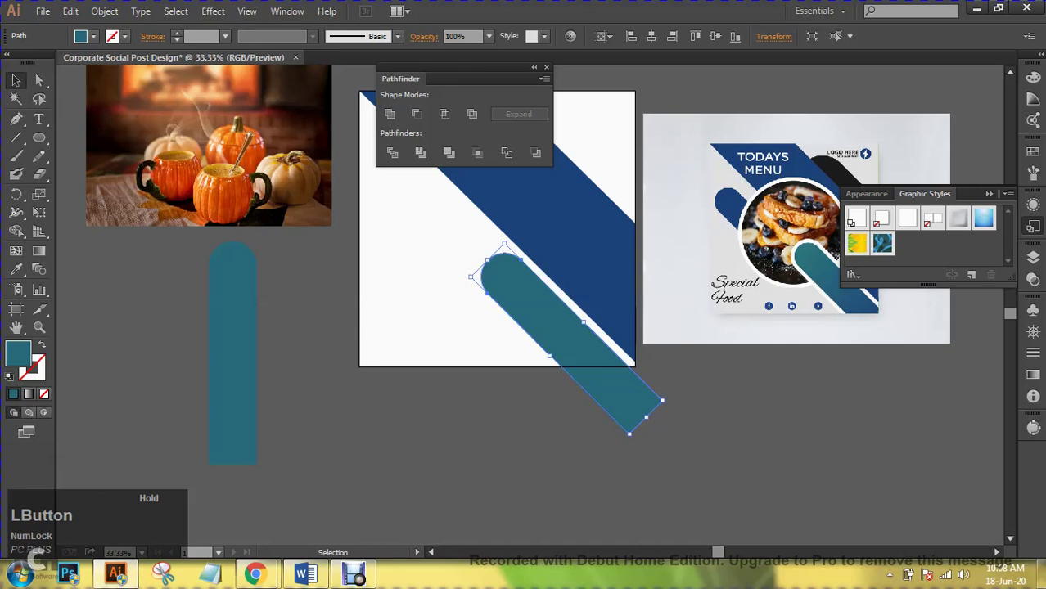
pyautogui.click(680, 399)
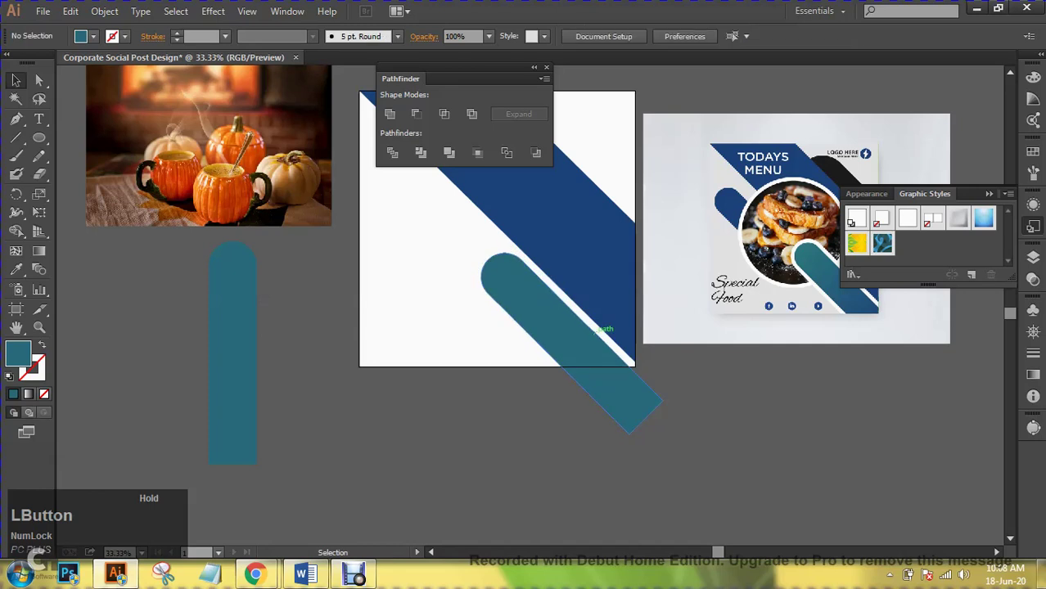
# - Set the tilted bar along the band's lower edge and zoom in on it
pyautogui.moveTo(593, 329); pyautogui.dragTo(599, 312)
pyautogui.moveTo(596, 316); pyautogui.dragTo(596, 316)
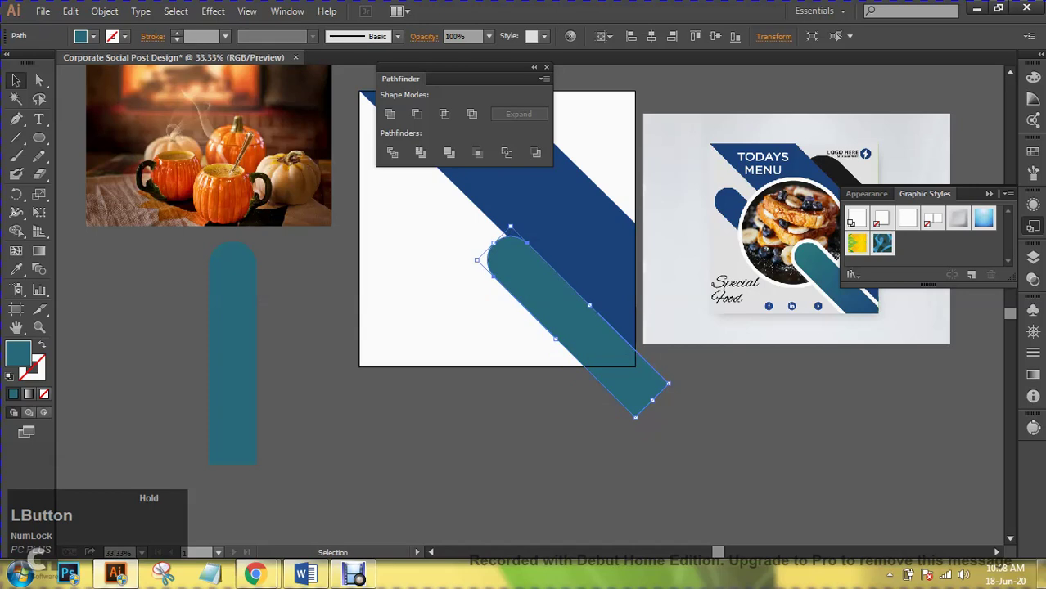
pyautogui.hotkey('ctrl', 'shift', 'a')
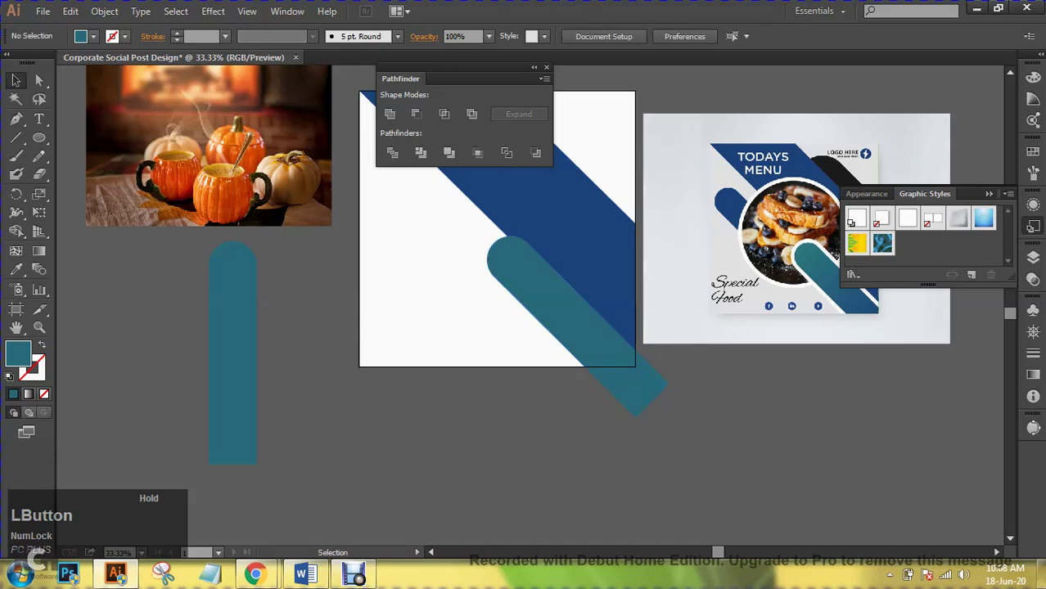
pyautogui.moveTo(491, 245); pyautogui.dragTo(370, 288)
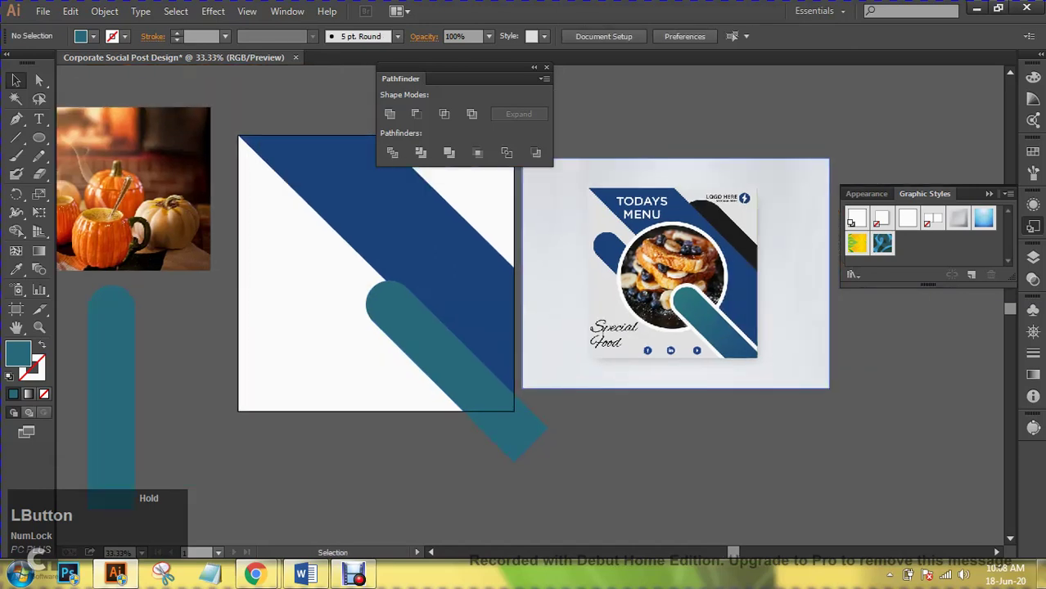
pyautogui.hotkey('ctrl', '=')
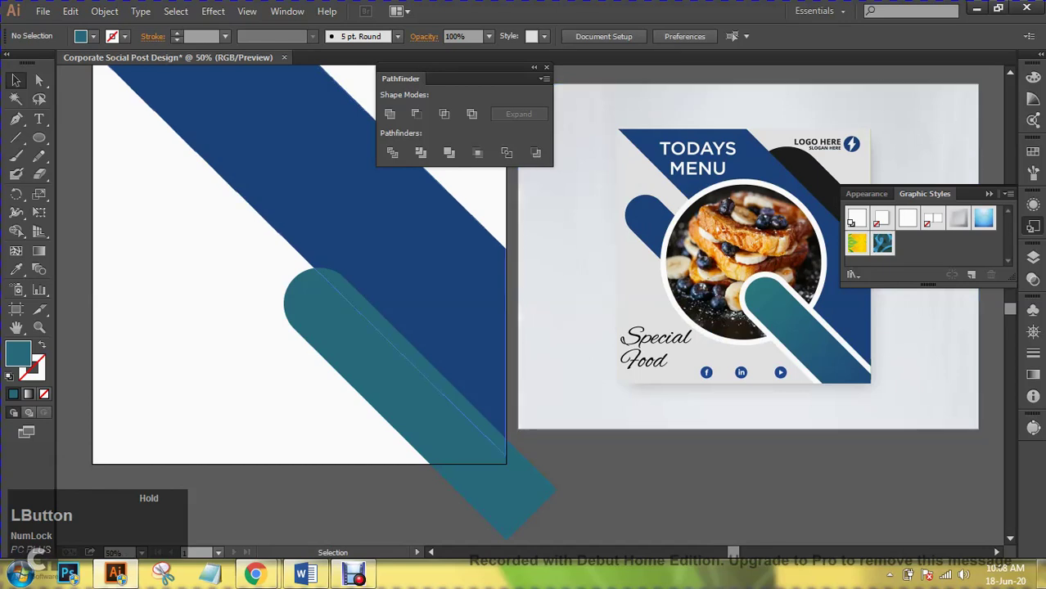
pyautogui.press('space')
pyautogui.moveTo(491, 245); pyautogui.dragTo(541, 238)
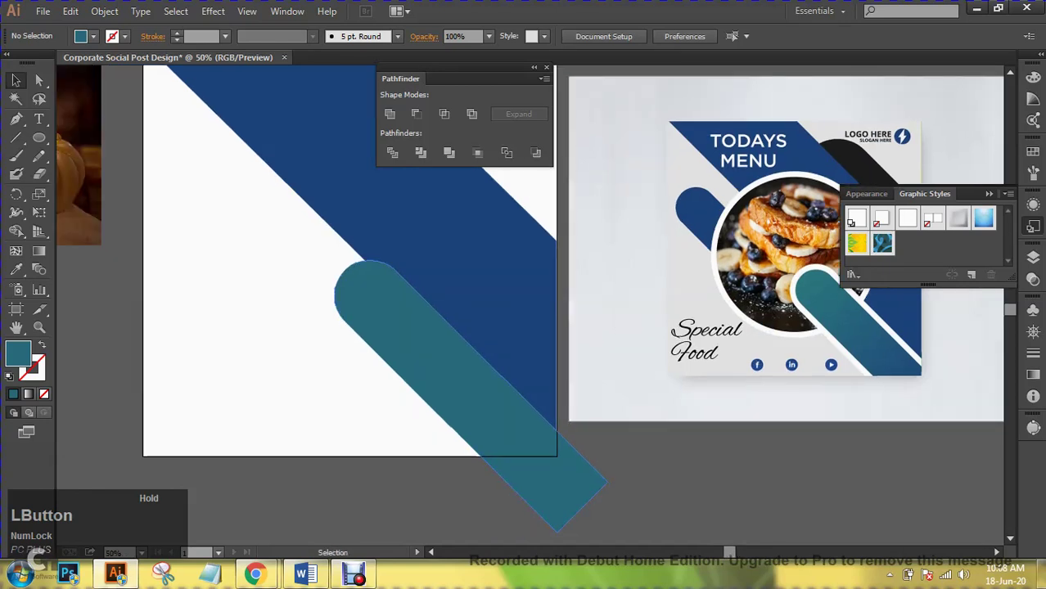
# - Set the diagonal teal bar's stroke to White and raise its weight from 10 to 20 pt
pyautogui.click(458, 377)
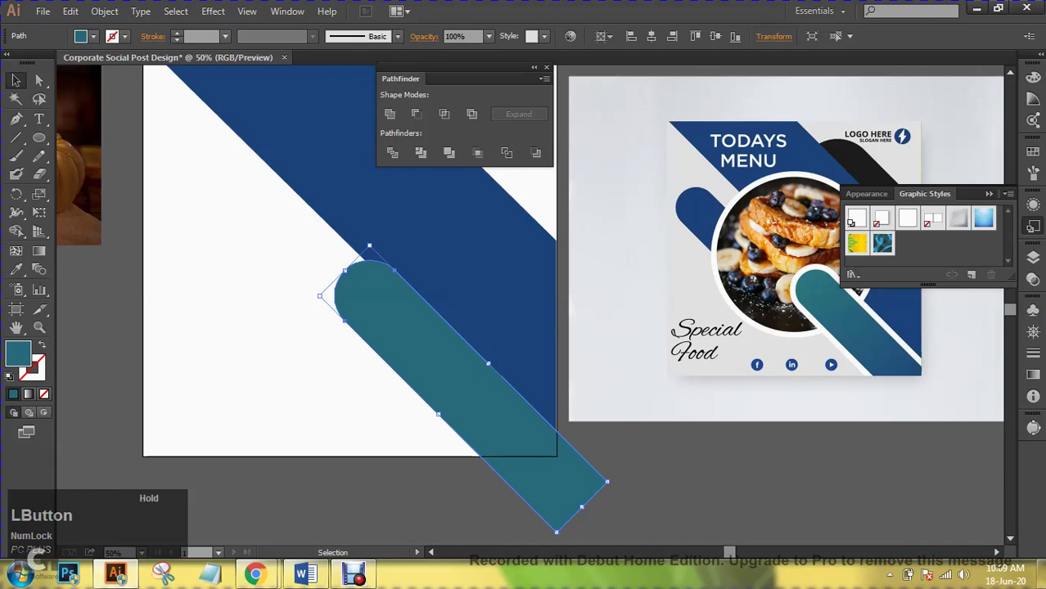
pyautogui.click(126, 38)
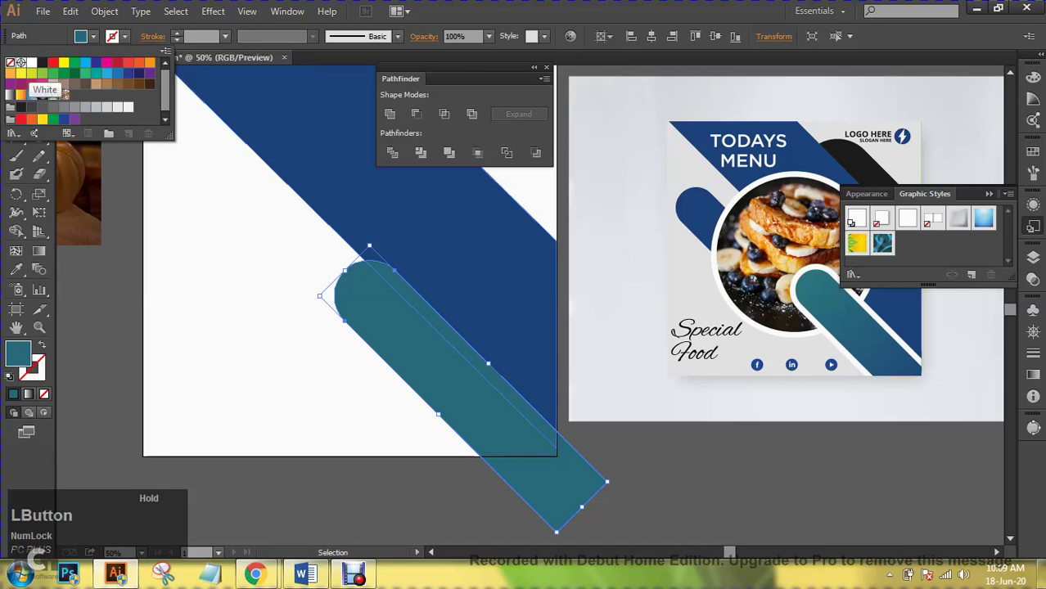
pyautogui.click(54, 95)
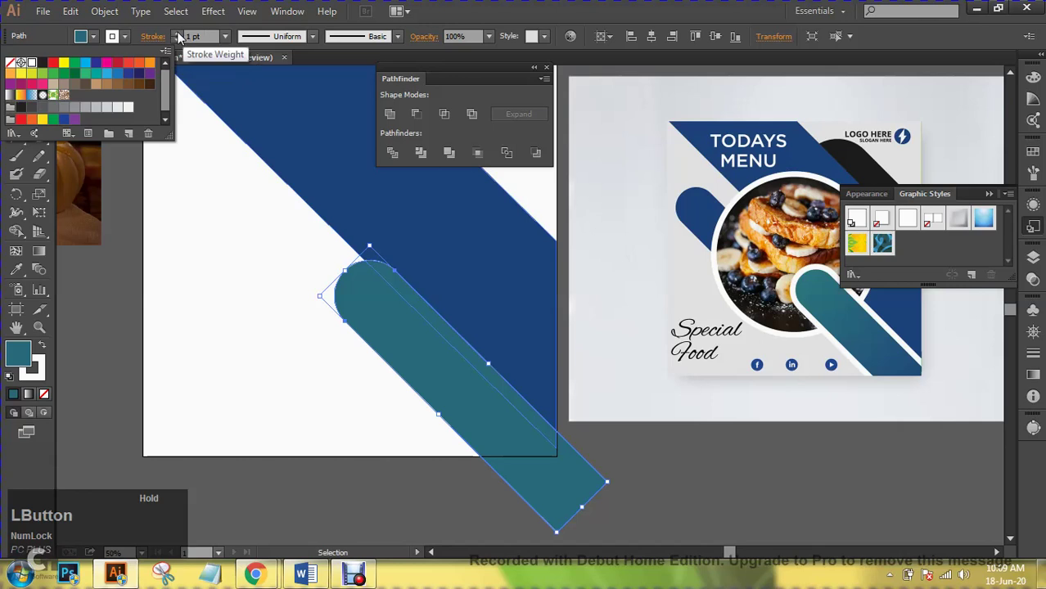
pyautogui.click(177, 33)
pyautogui.moveTo(177, 36); pyautogui.dragTo(178, 41)
pyautogui.click(188, 87)
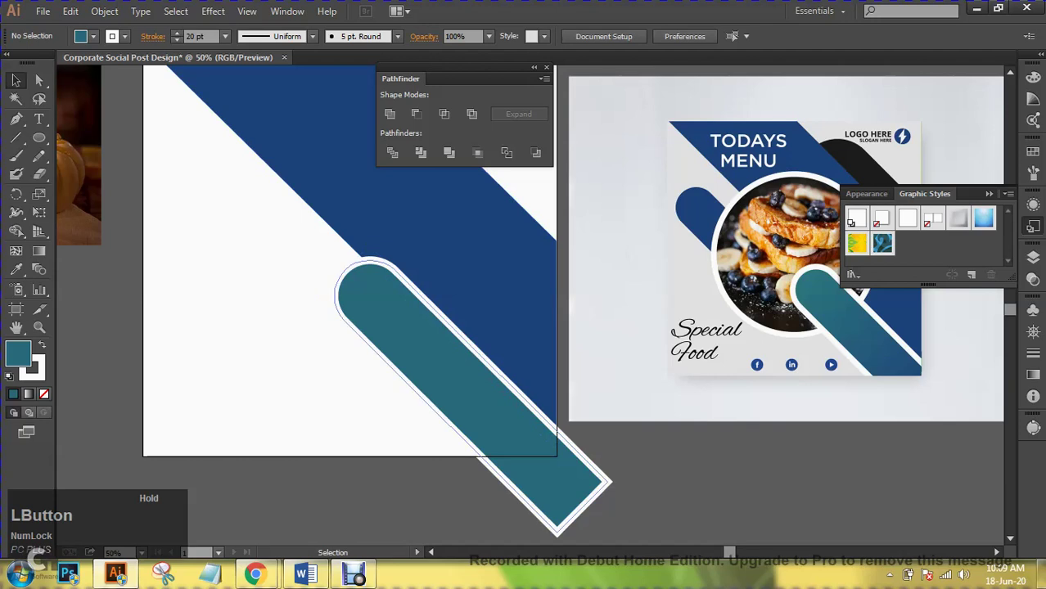
pyautogui.press('space')
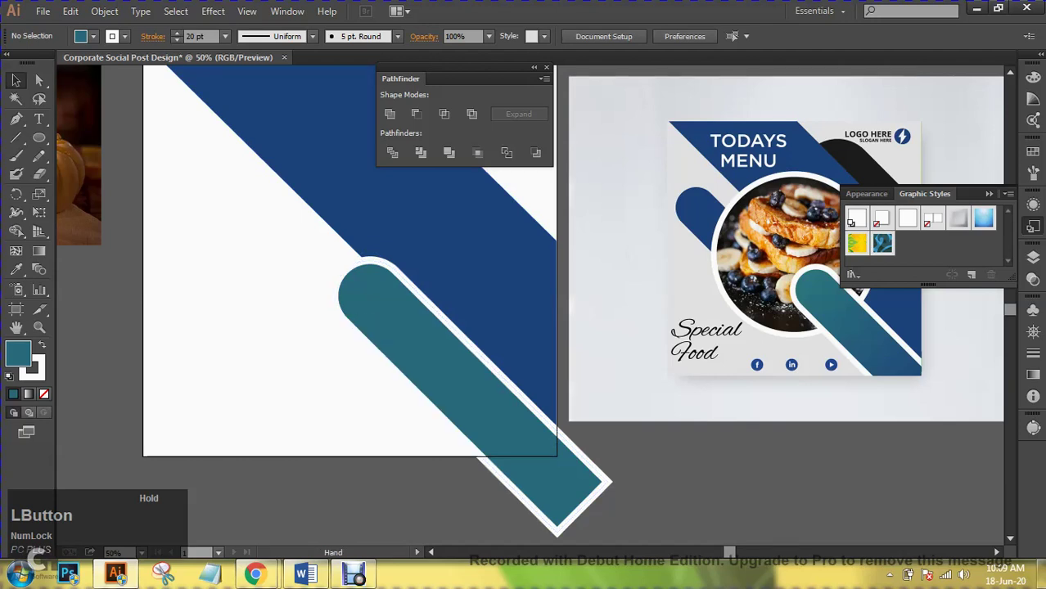
pyautogui.moveTo(368, 327)
pyautogui.mouseDown()
pyautogui.moveTo(370, 423)
pyautogui.moveTo(476, 406)
pyautogui.moveTo(467, 394)
pyautogui.mouseUp()
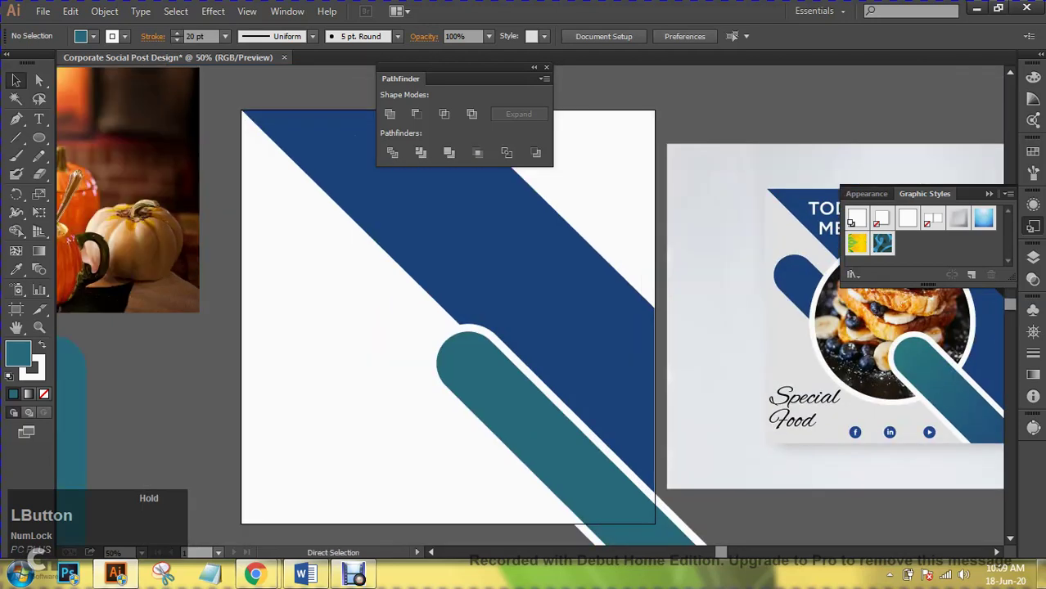
pyautogui.hotkey('ctrl', '-')
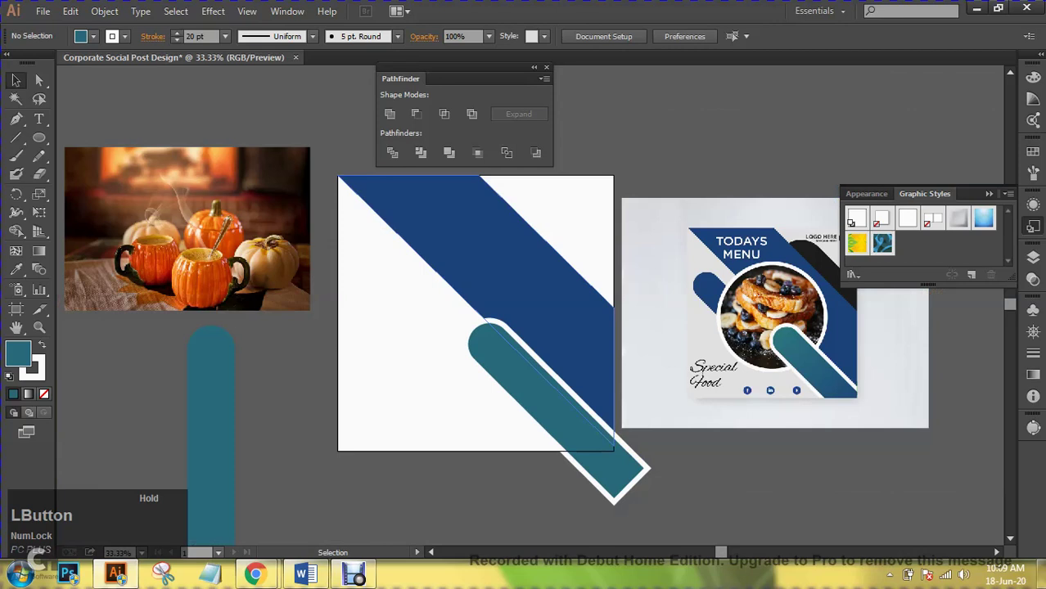
# - Delete the diagonal bar and place a copy of the left teal bar on the artboard
pyautogui.click(540, 393)
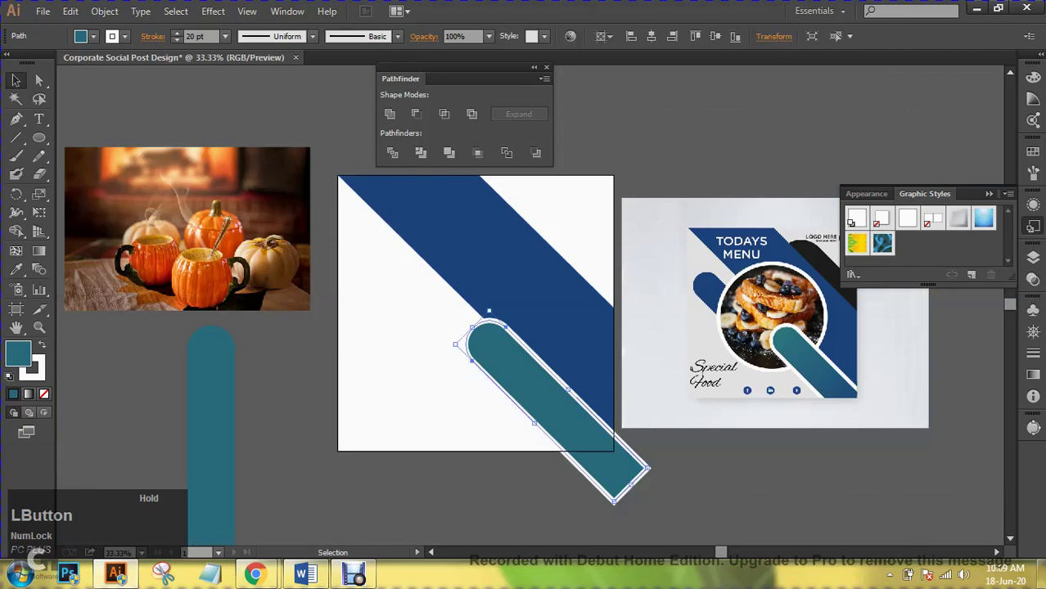
pyautogui.press('Delete')
pyautogui.click(211, 409)
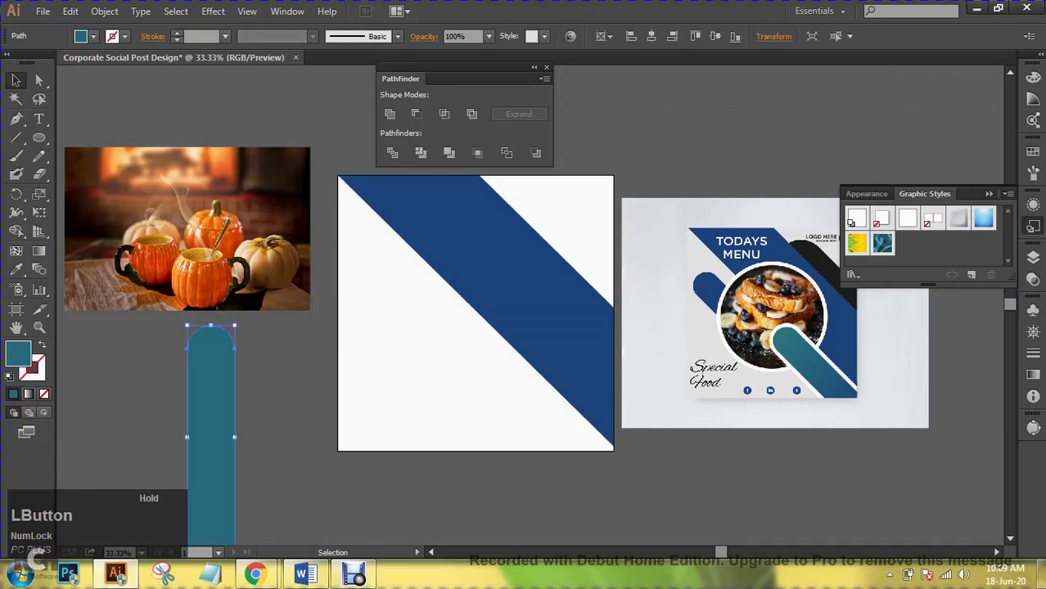
pyautogui.moveTo(211, 409); pyautogui.dragTo(495, 365)
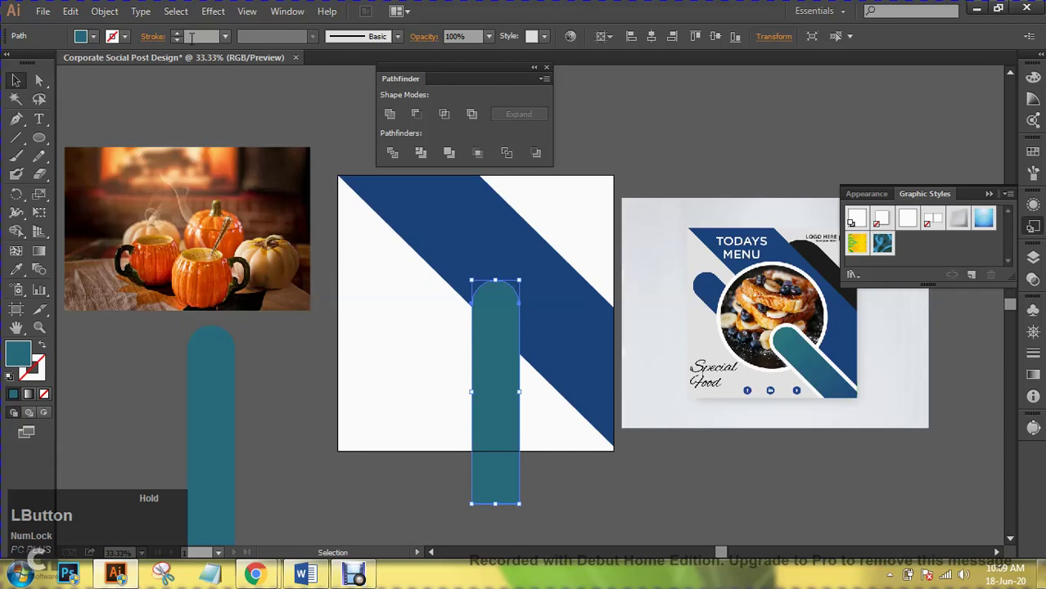
# - Give the copied upright bar a White stroke at 20 pt
pyautogui.click(125, 43)
pyautogui.click(31, 62)
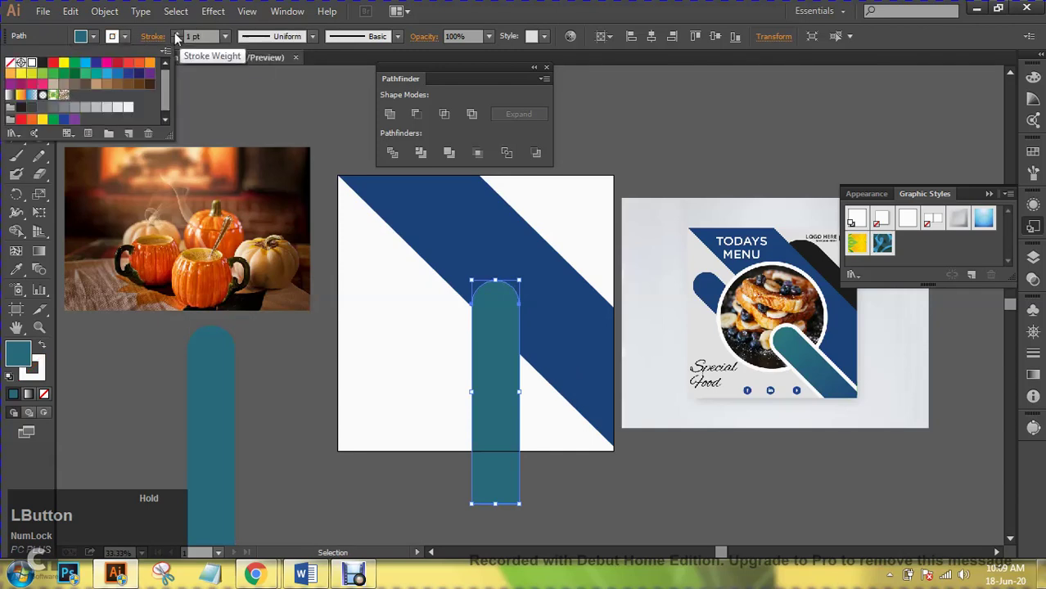
pyautogui.click(176, 38)
pyautogui.click(176, 38)
pyautogui.click(177, 38)
pyautogui.click(176, 37)
pyautogui.click(176, 38)
pyautogui.click(177, 38)
pyautogui.click(177, 37)
pyautogui.click(177, 38)
pyautogui.click(177, 38)
pyautogui.click(177, 38)
pyautogui.click(177, 38)
pyautogui.click(177, 38)
pyautogui.click(177, 37)
pyautogui.click(176, 37)
pyautogui.click(177, 38)
pyautogui.click(177, 38)
pyautogui.click(177, 38)
pyautogui.click(176, 40)
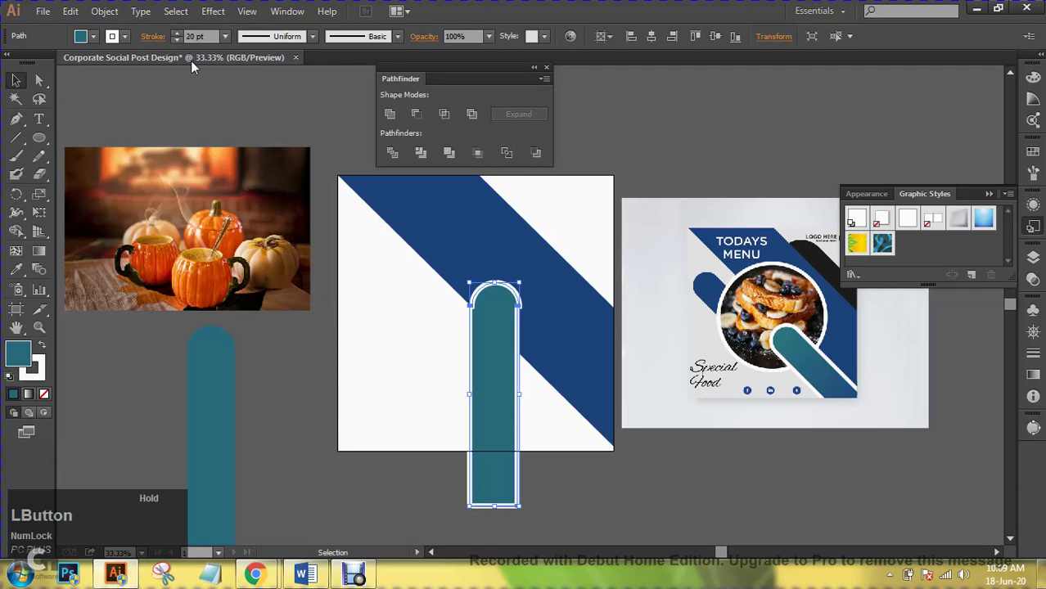
pyautogui.hotkey('ctrl', 'shift', 'a')
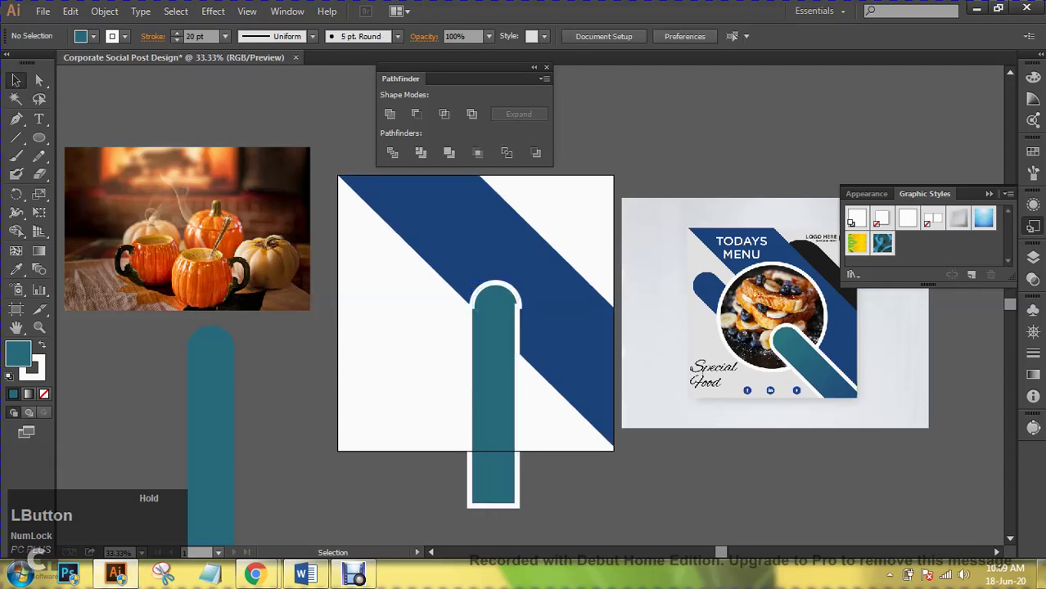
pyautogui.click(494, 393)
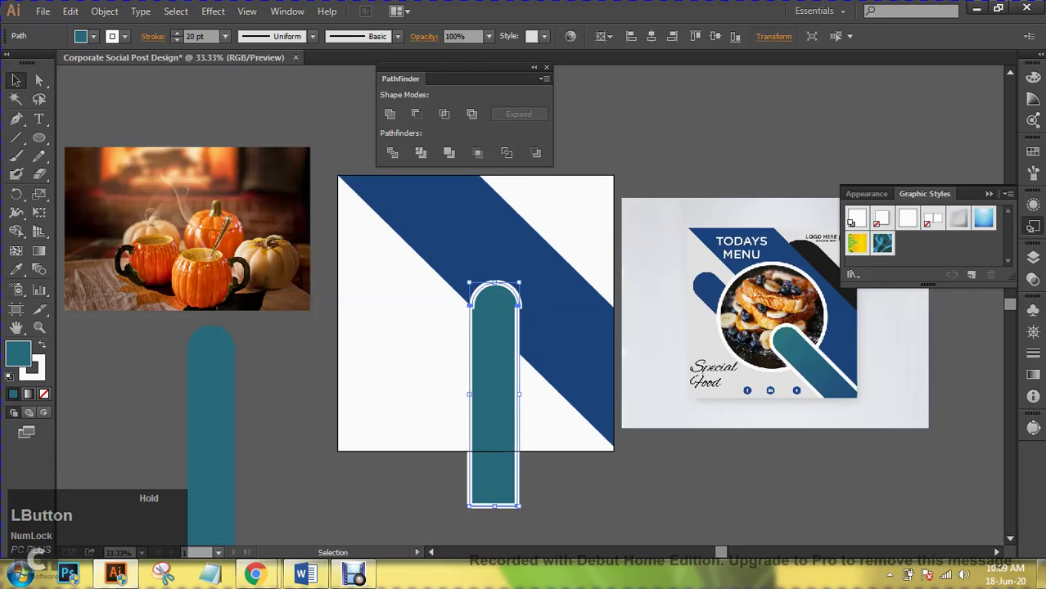
pyautogui.moveTo(495, 283); pyautogui.dragTo(394, 339)
# - Delete the upright outlined teal bar from the artboard
pyautogui.hotkey('ctrl', 'shift', 'a')
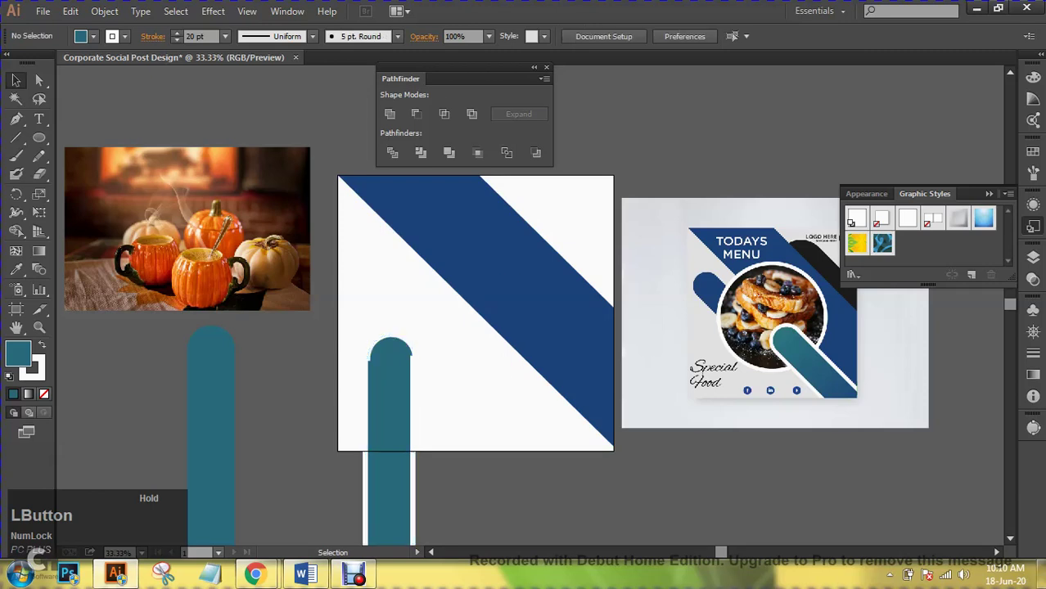
pyautogui.click(211, 409)
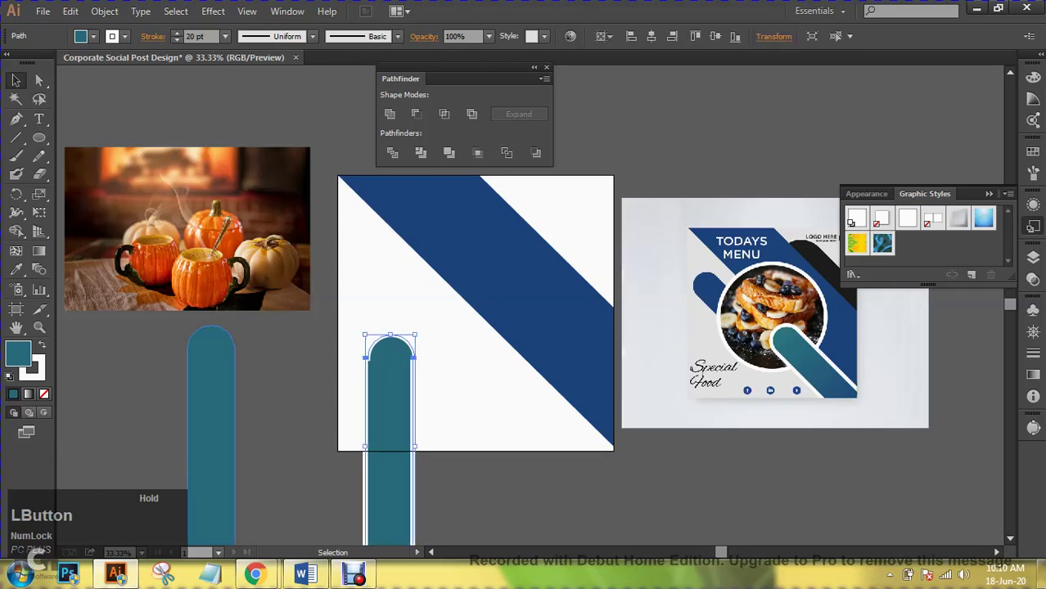
pyautogui.click(378, 391)
pyautogui.press('Delete')
# - Alt-drag a new teal bar copy onto the artboard and tilt it along the blue band
pyautogui.click(211, 425)
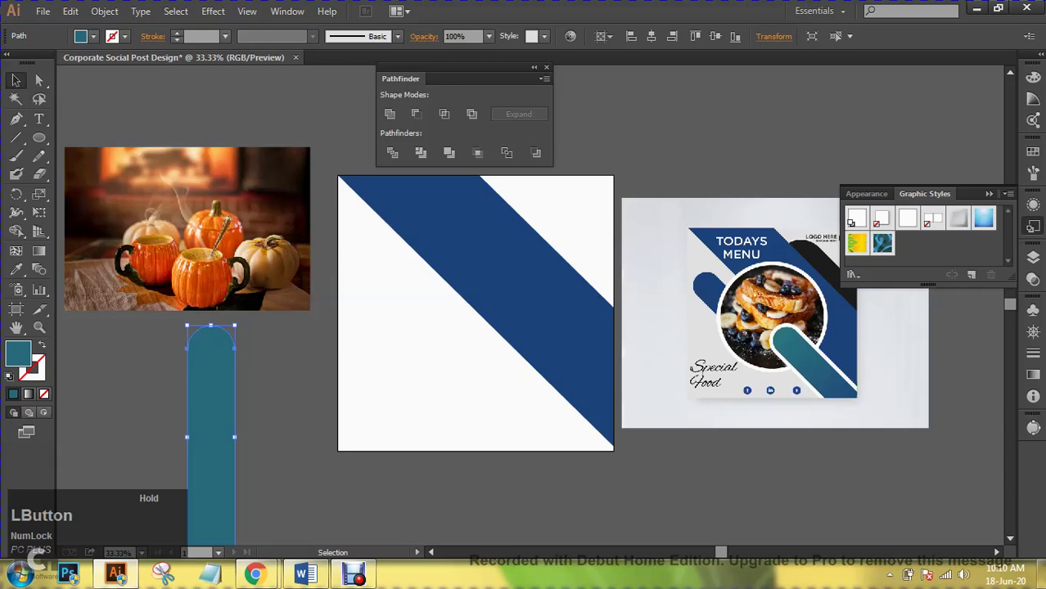
pyautogui.moveTo(217, 352); pyautogui.dragTo(397, 370)
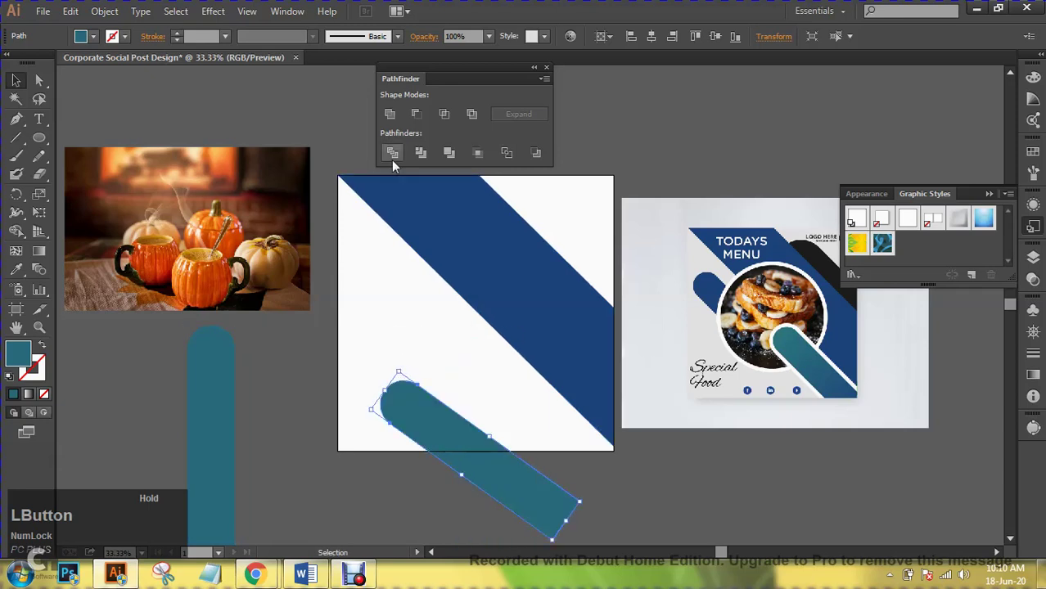
pyautogui.click(391, 117)
pyautogui.moveTo(476, 461); pyautogui.dragTo(539, 427)
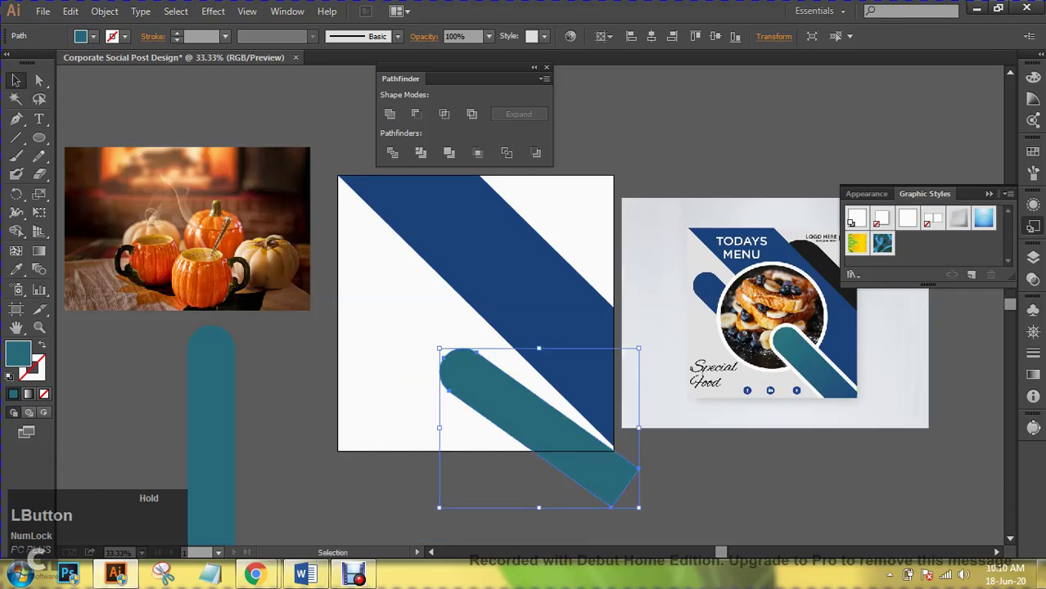
pyautogui.moveTo(640, 428); pyautogui.dragTo(637, 442)
pyautogui.moveTo(568, 464); pyautogui.dragTo(588, 437)
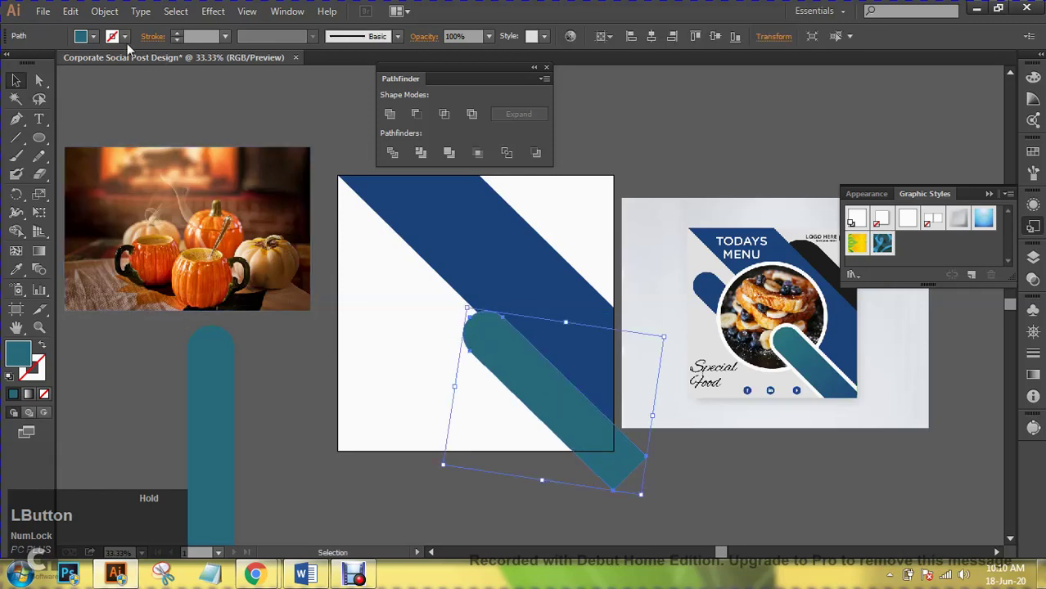
# - Give the diagonal teal bar a White stroke of 25 pt
pyautogui.click(177, 33)
pyautogui.moveTo(177, 35); pyautogui.dragTo(176, 35)
pyautogui.click(177, 35)
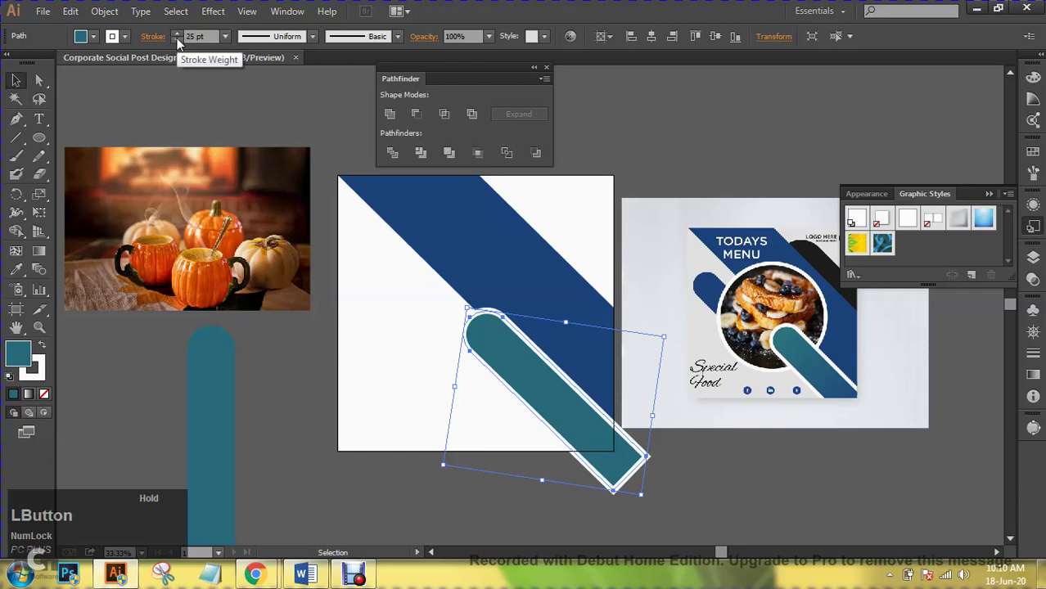
pyautogui.hotkey('ctrl', 'shift', 'a')
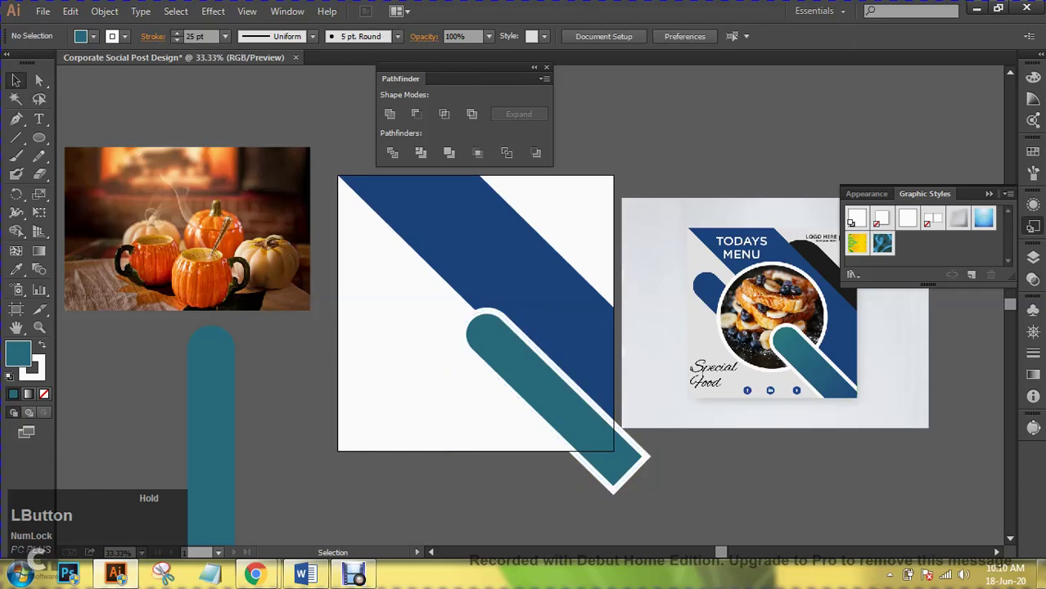
pyautogui.click(124, 36)
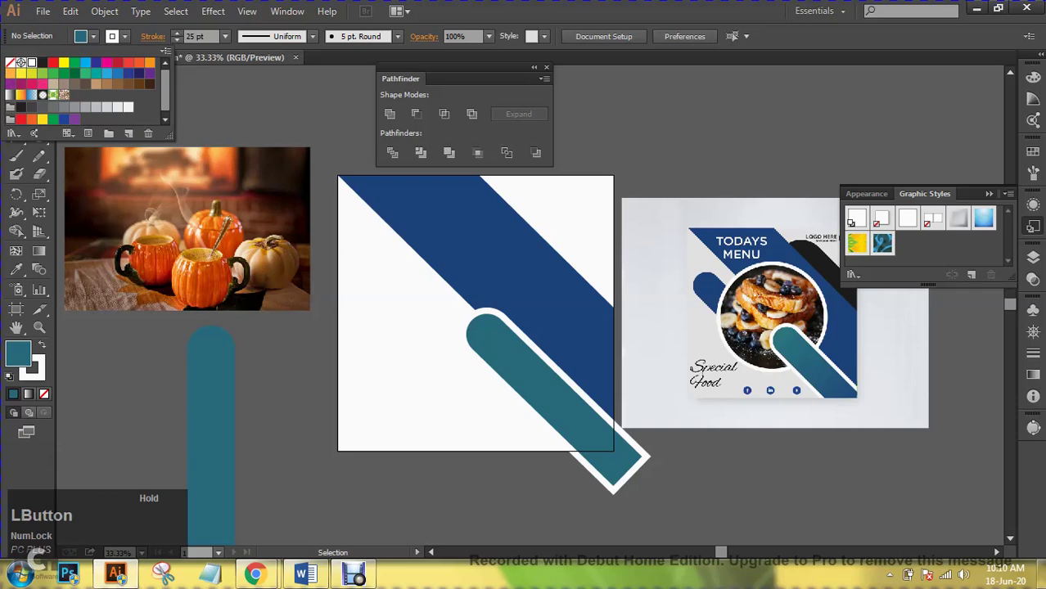
pyautogui.press('Escape')
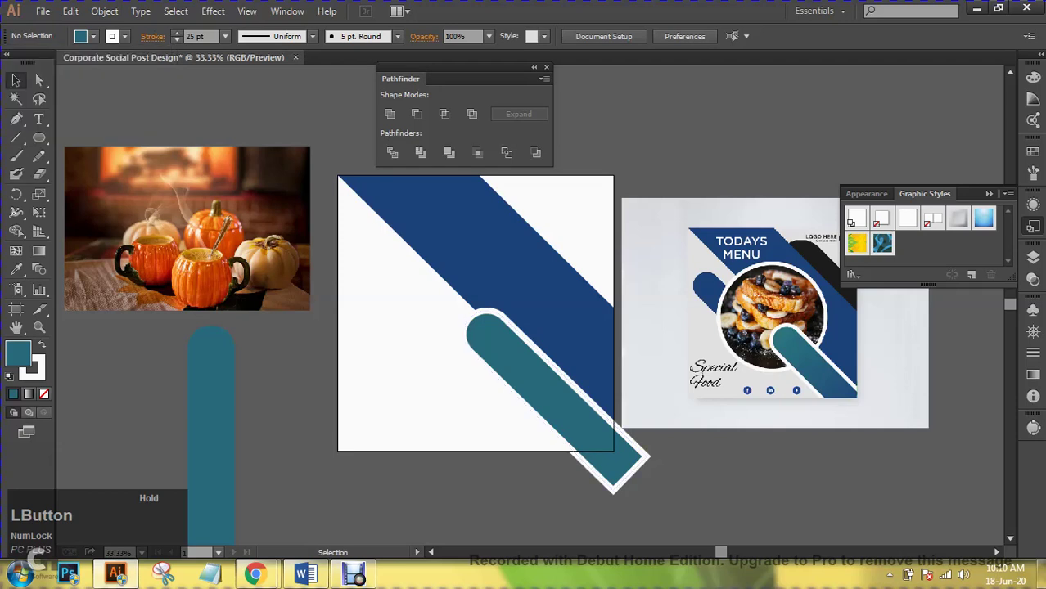
# - Alt-drag a copy of the teal bar, rotate it to about 135°, and place it on the band
pyautogui.click(988, 194)
pyautogui.click(210, 385)
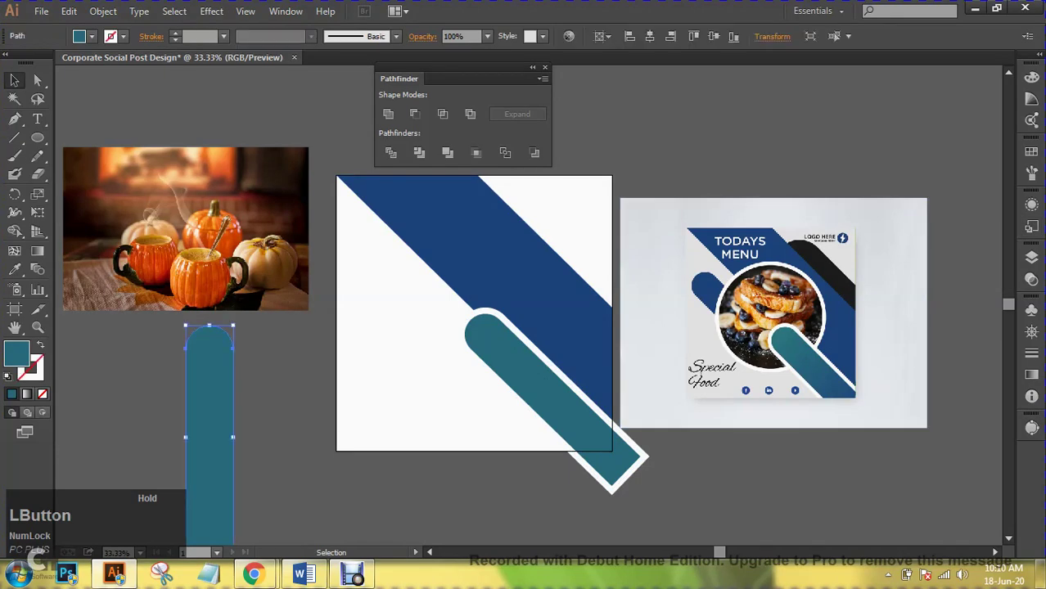
pyautogui.moveTo(214, 410); pyautogui.dragTo(382, 387)
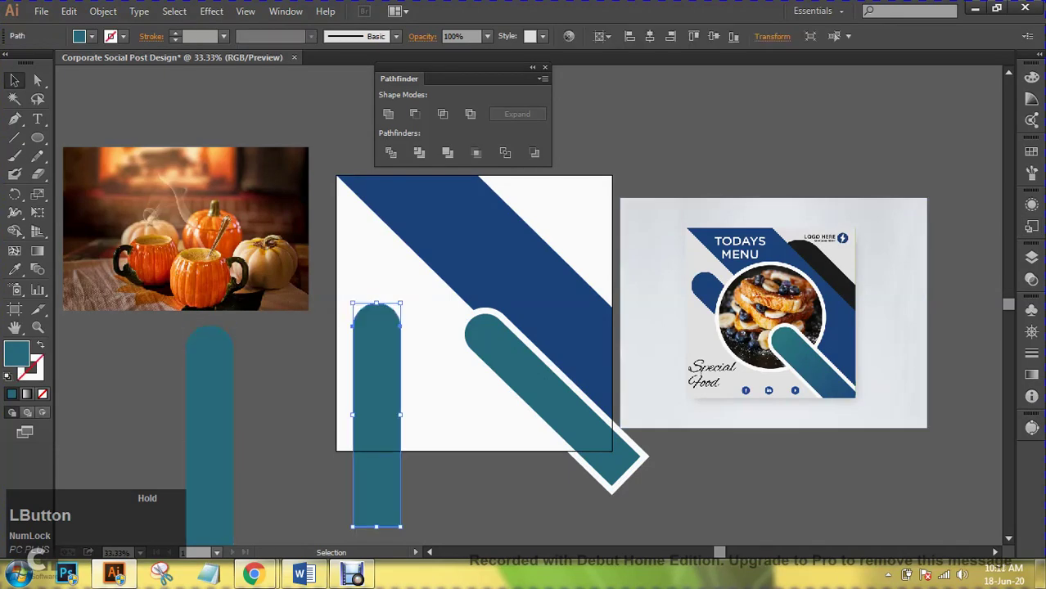
pyautogui.moveTo(348, 299)
pyautogui.mouseDown()
pyautogui.moveTo(399, 288)
pyautogui.moveTo(305, 331)
pyautogui.moveTo(343, 293)
pyautogui.mouseUp()
pyautogui.moveTo(368, 393); pyautogui.dragTo(570, 266)
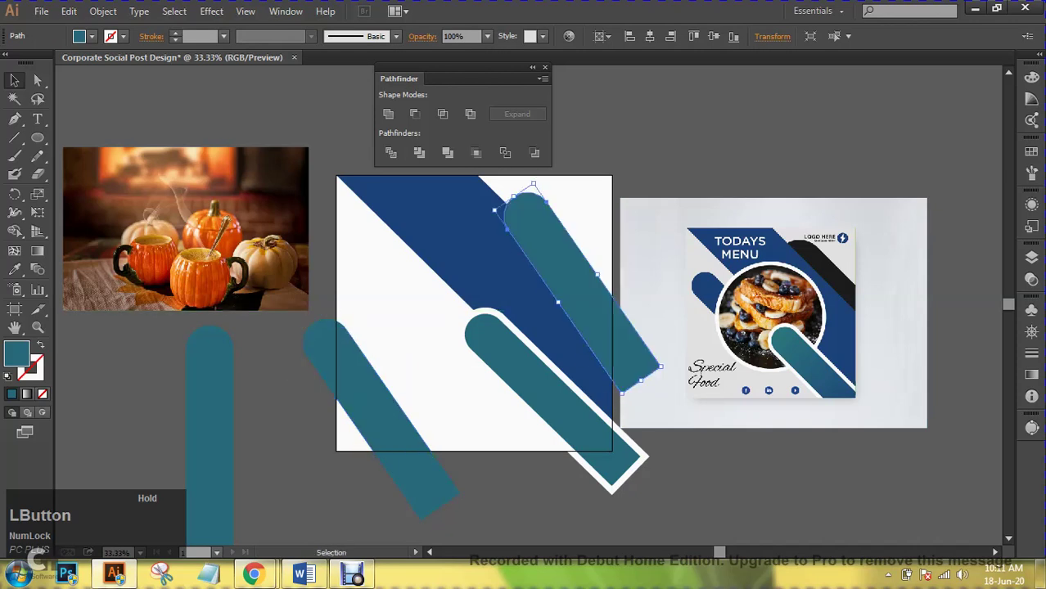
pyautogui.moveTo(534, 179); pyautogui.dragTo(517, 181)
pyautogui.moveTo(559, 250); pyautogui.dragTo(562, 251)
# - Eyedrop black from the reference design onto the new bar
pyautogui.press('i')
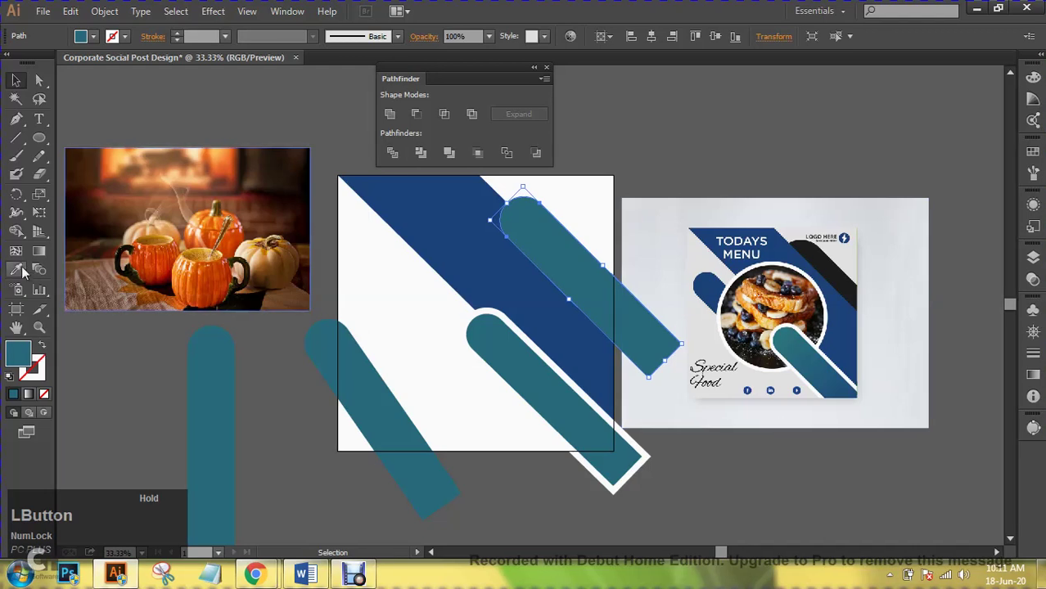
pyautogui.click(828, 261)
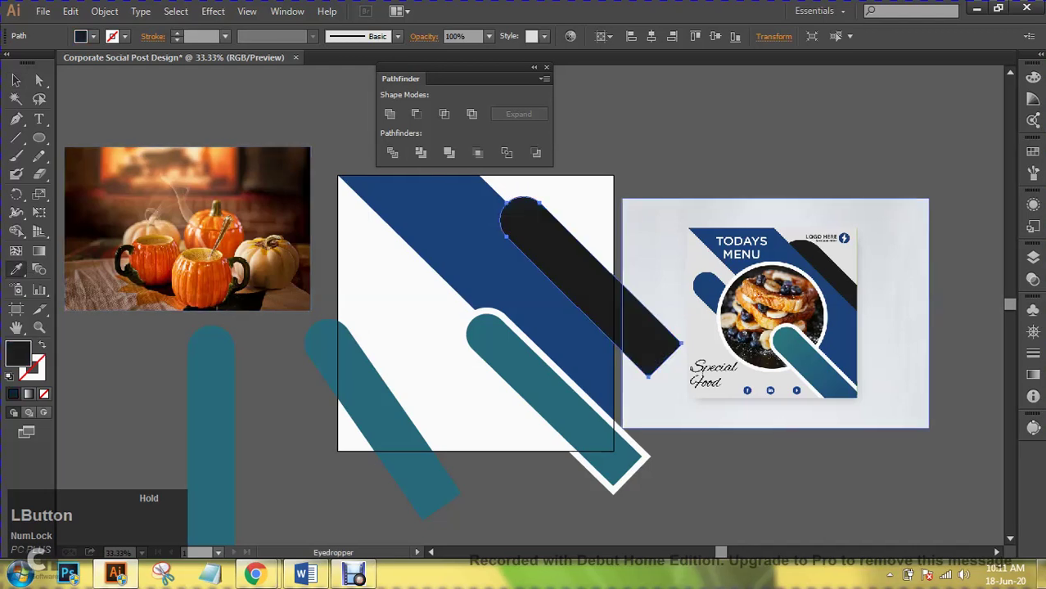
pyautogui.click(16, 79)
pyautogui.hotkey('ctrl', 'shift', 'a')
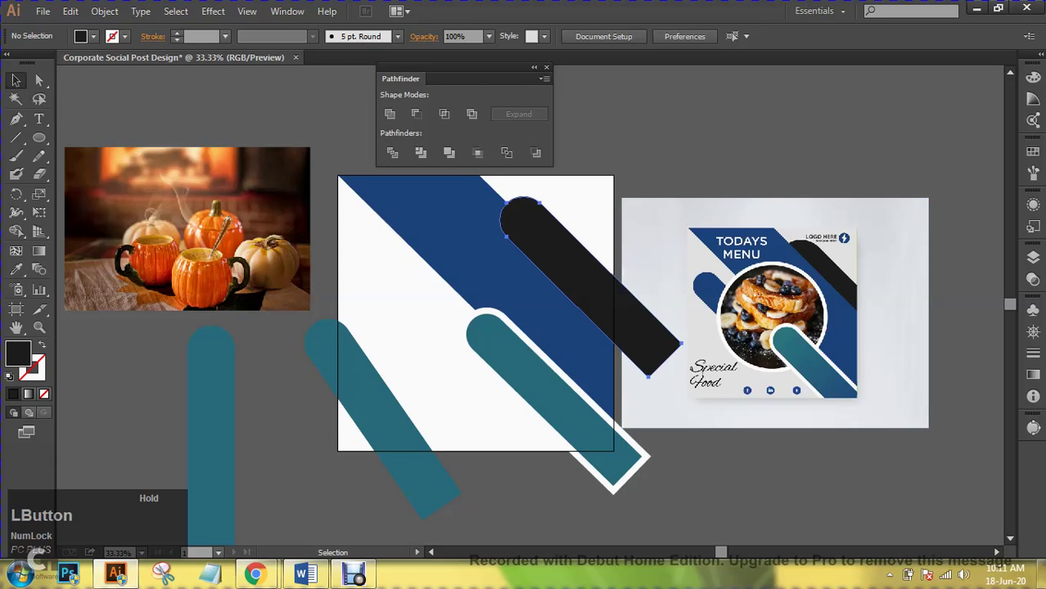
# - Send the black bar to the back, behind the blue band
pyautogui.click(509, 217)
pyautogui.rightClick(547, 231)
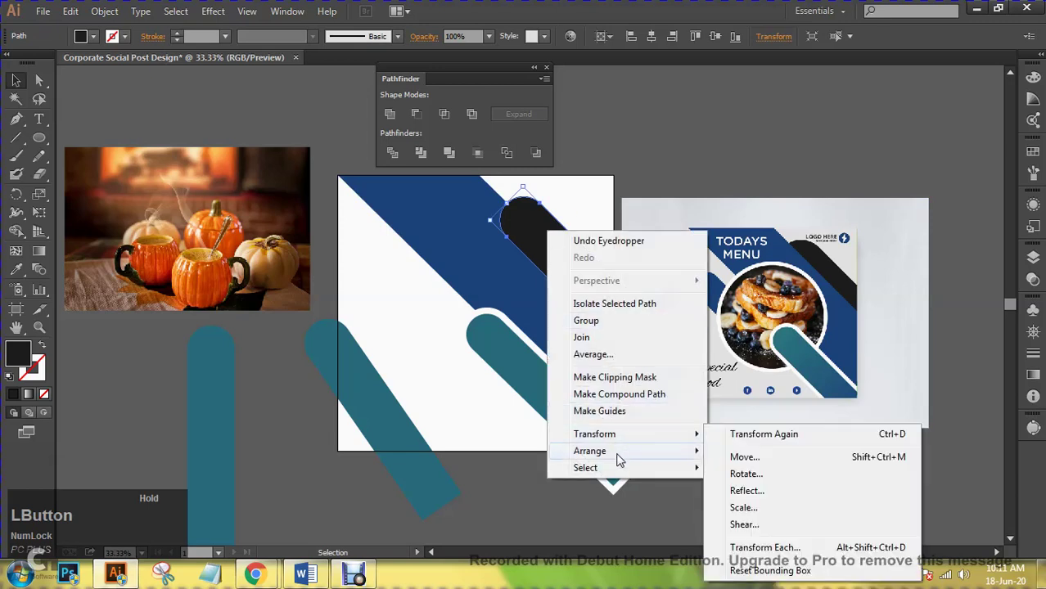
pyautogui.moveTo(620, 456)
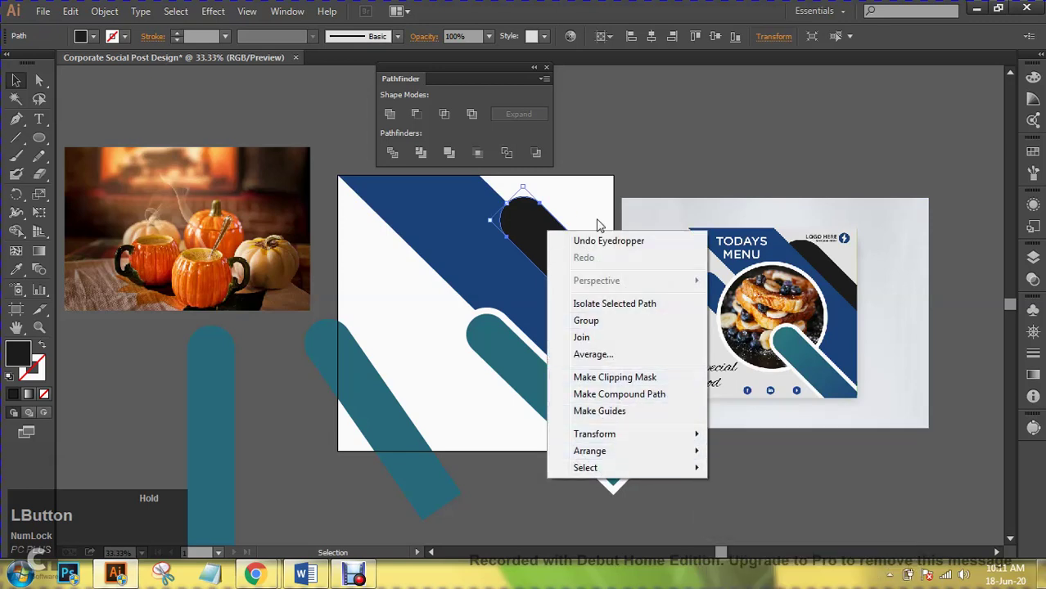
pyautogui.hotkey('ctrl', 'shift', ']')
pyautogui.rightClick(535, 219)
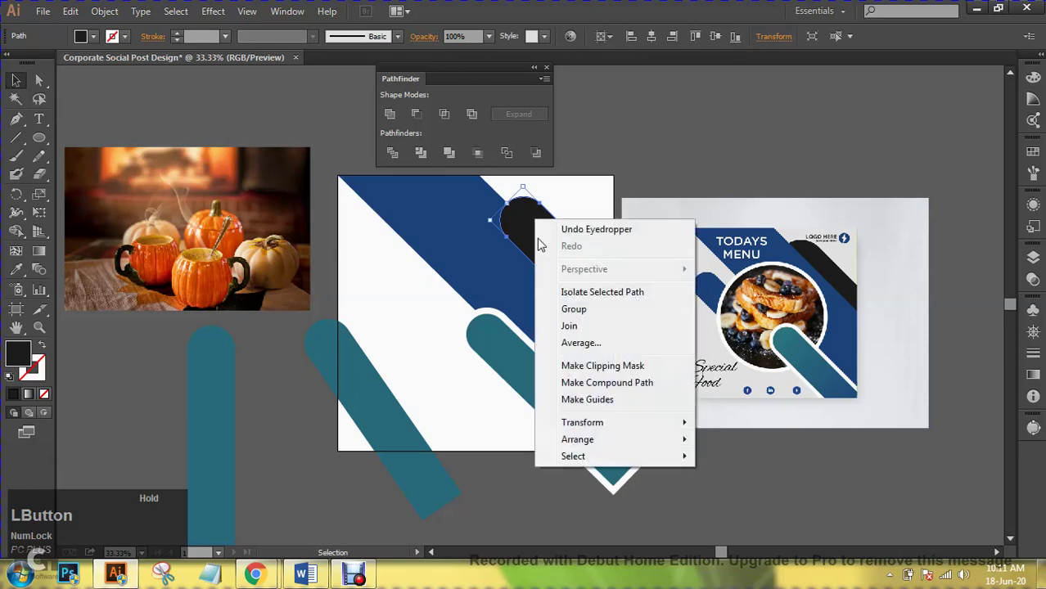
pyautogui.moveTo(614, 444)
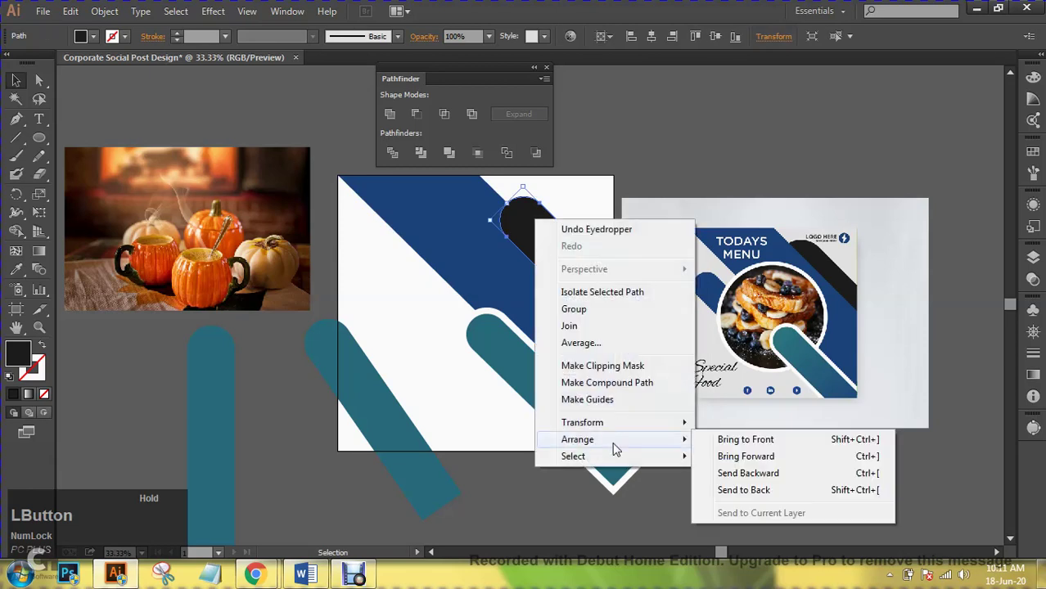
pyautogui.click(742, 494)
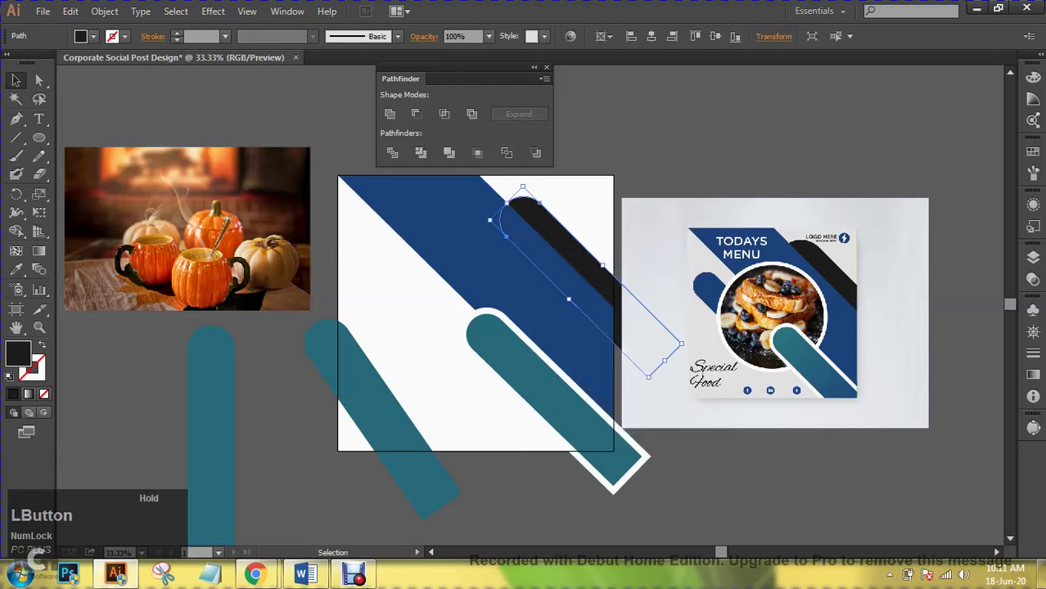
pyautogui.click(470, 385)
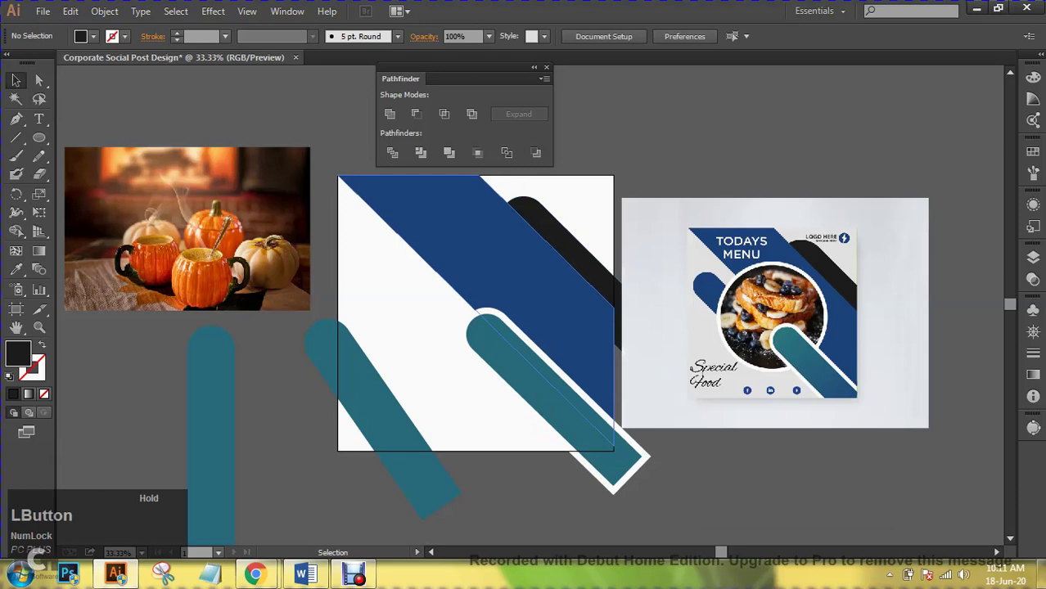
# - Move the spare teal stripe, shorten the black stripe, and delete the vertical teal shape
pyautogui.click(381, 370)
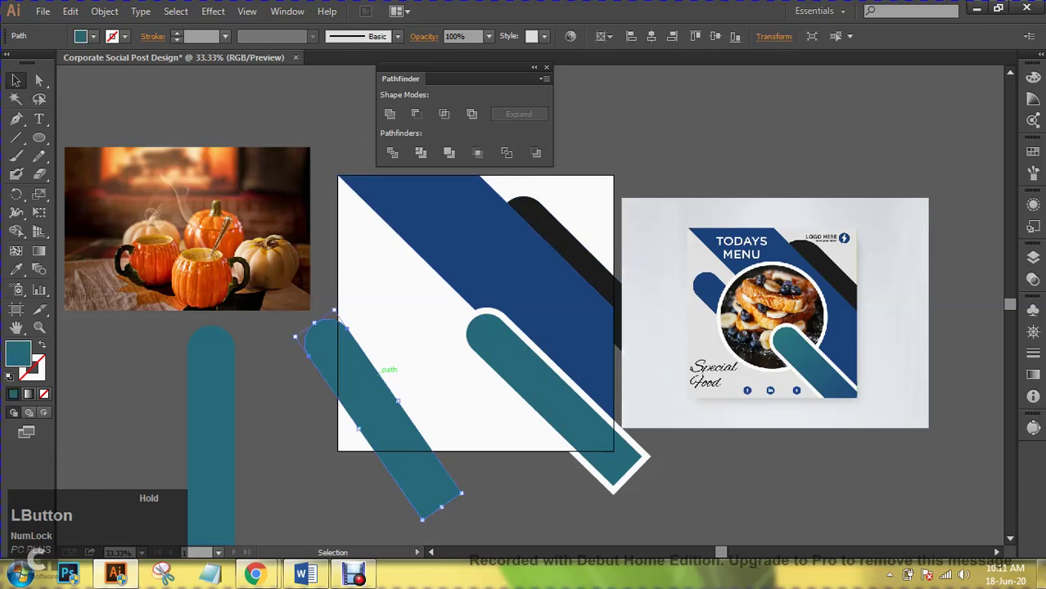
pyautogui.moveTo(381, 368); pyautogui.dragTo(439, 322)
pyautogui.click(579, 250)
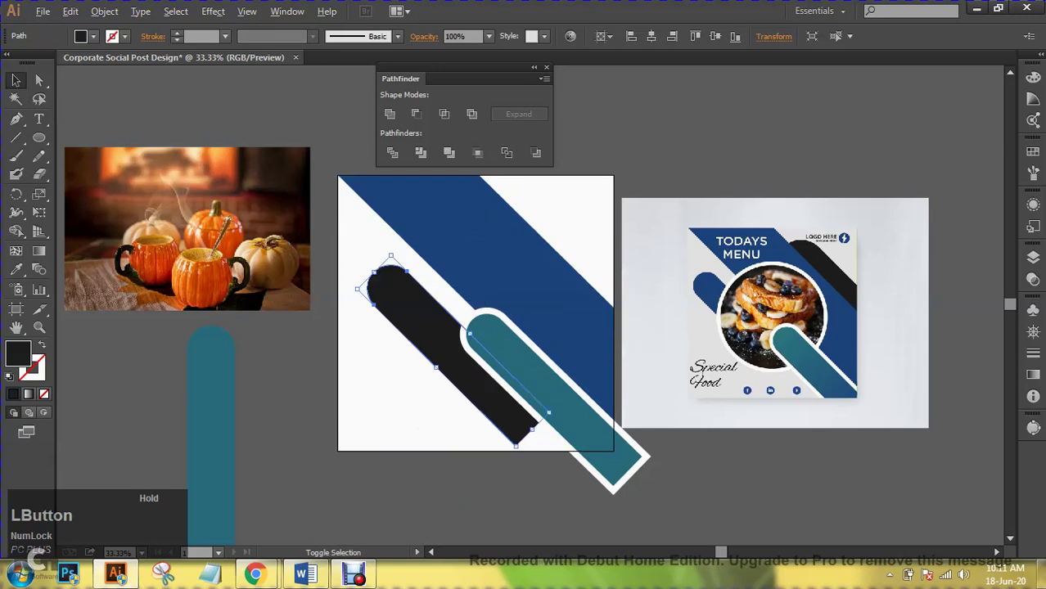
pyautogui.moveTo(391, 257); pyautogui.dragTo(401, 260)
pyautogui.moveTo(446, 324); pyautogui.dragTo(459, 294)
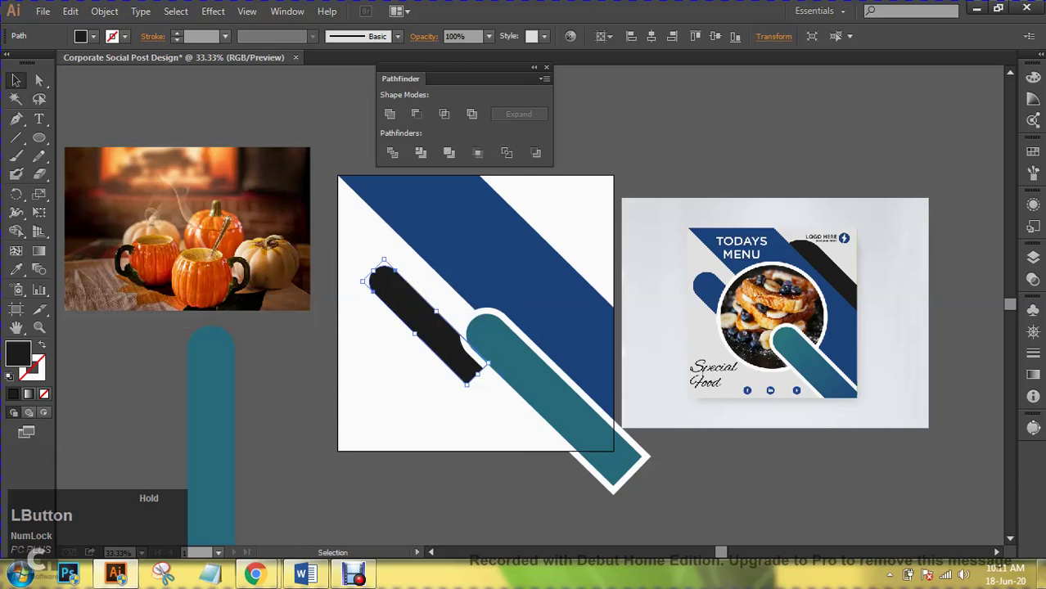
pyautogui.hotkey('ctrl', 'shift', 'a')
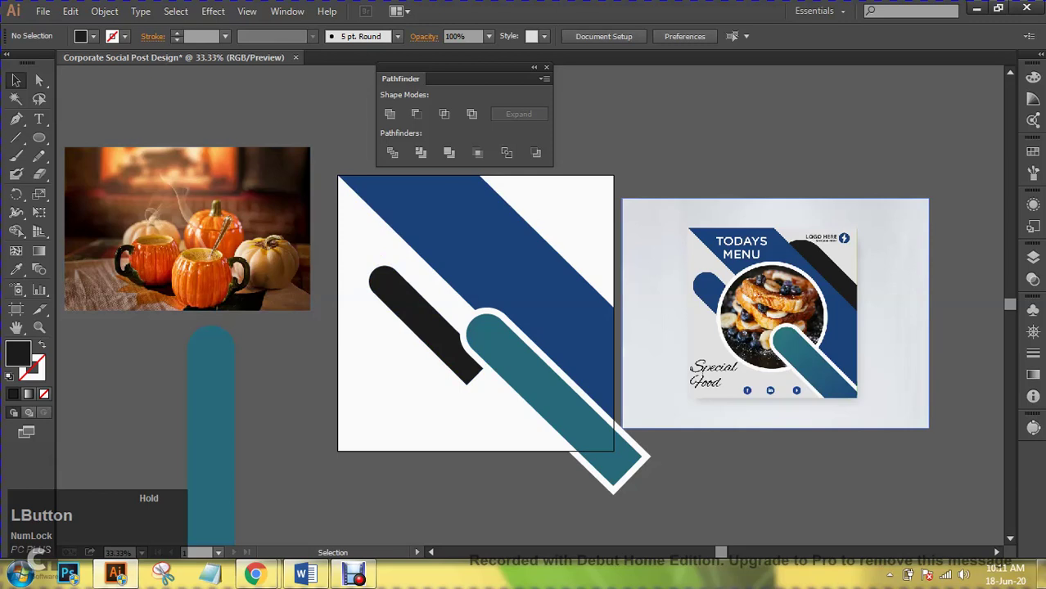
pyautogui.moveTo(219, 357); pyautogui.dragTo(262, 413)
pyautogui.press('Delete')
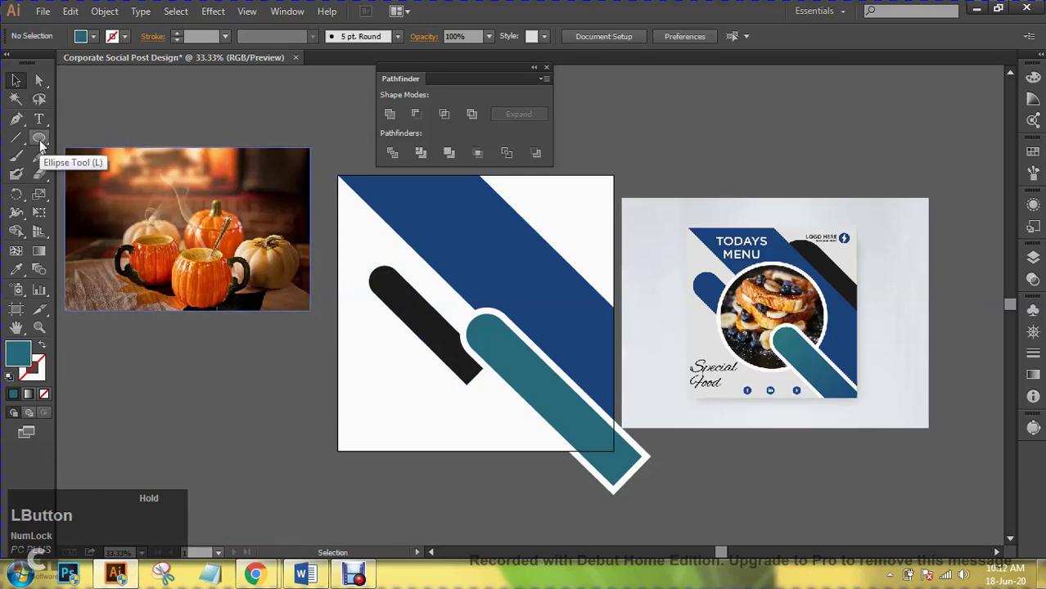
# - Fill the short black bar with the band's blue, then undo back to the earlier arrangement
pyautogui.click(409, 315)
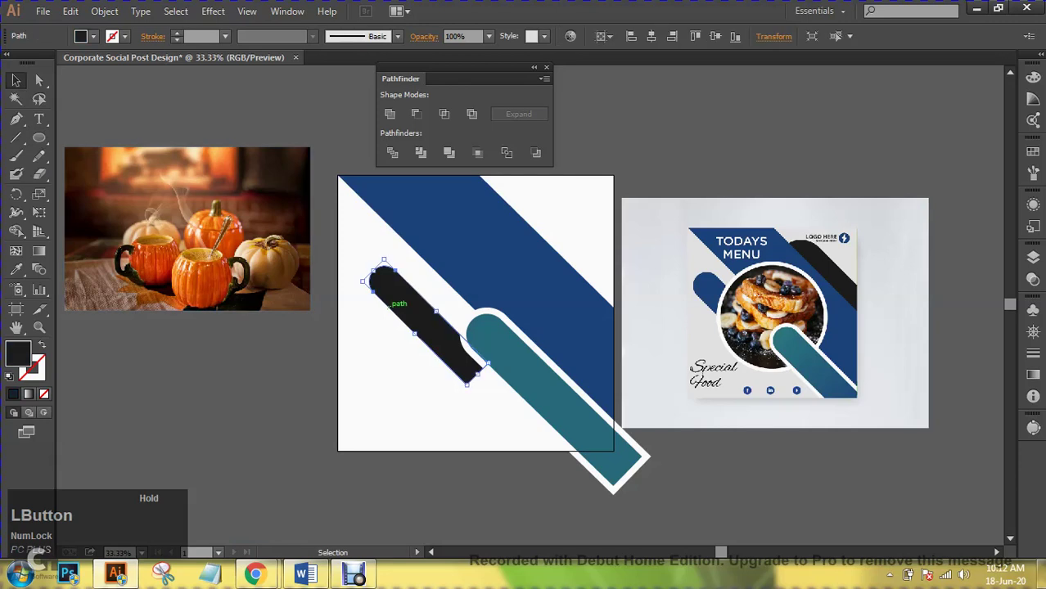
pyautogui.click(16, 268)
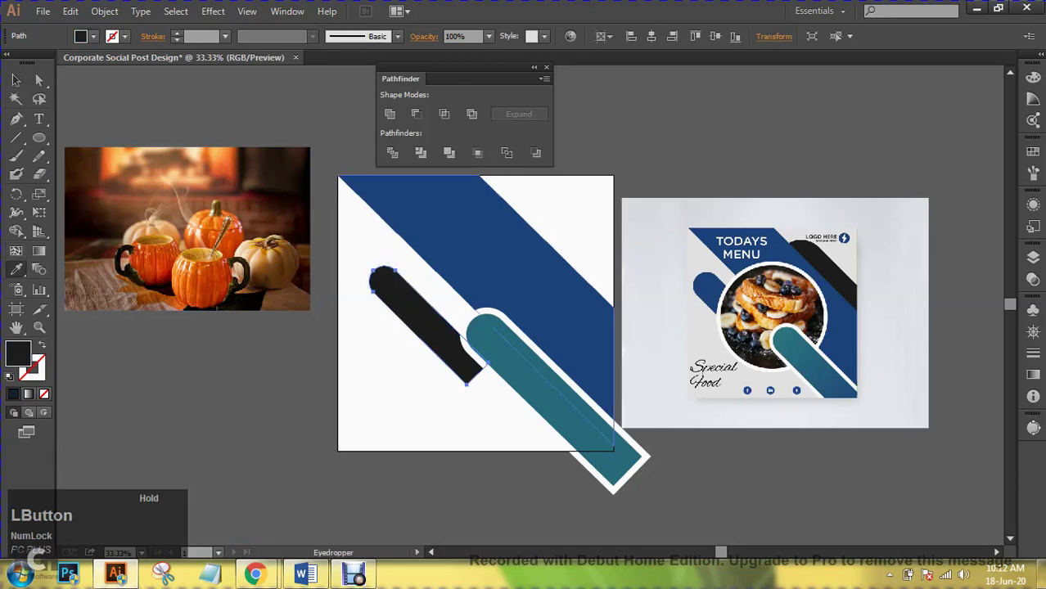
pyautogui.click(507, 213)
pyautogui.click(15, 79)
pyautogui.hotkey('ctrl', 'shift', 'a')
pyautogui.press('a')
pyautogui.hotkey('ctrl', 'z')
pyautogui.hotkey('ctrl', 'z')
pyautogui.hotkey('ctrl', 'z')
pyautogui.hotkey('ctrl', 'z')
pyautogui.hotkey('ctrl', 'z')
pyautogui.hotkey('ctrl', 'z')
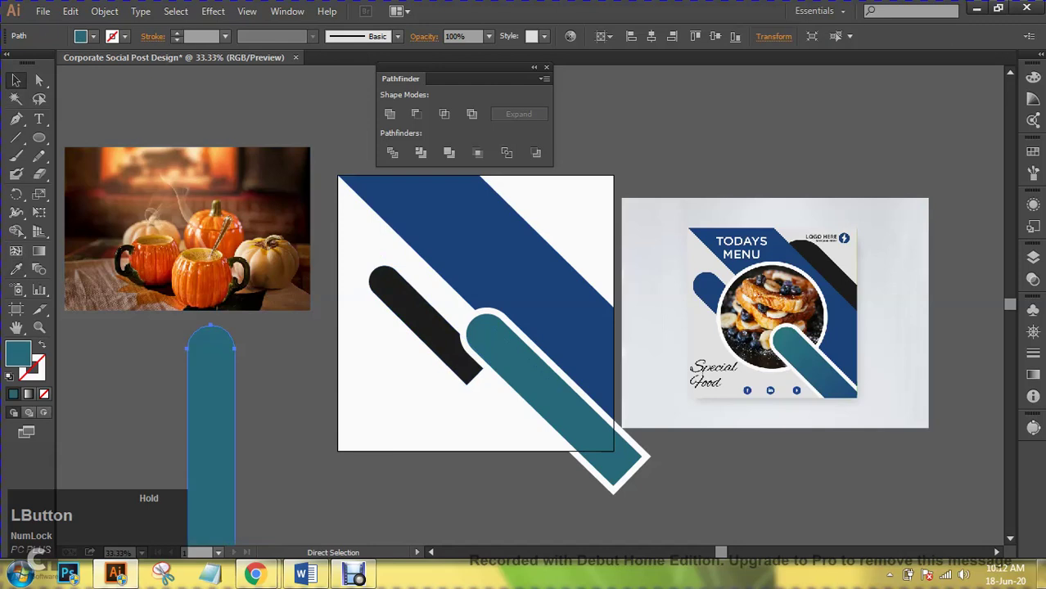
pyautogui.press('v')
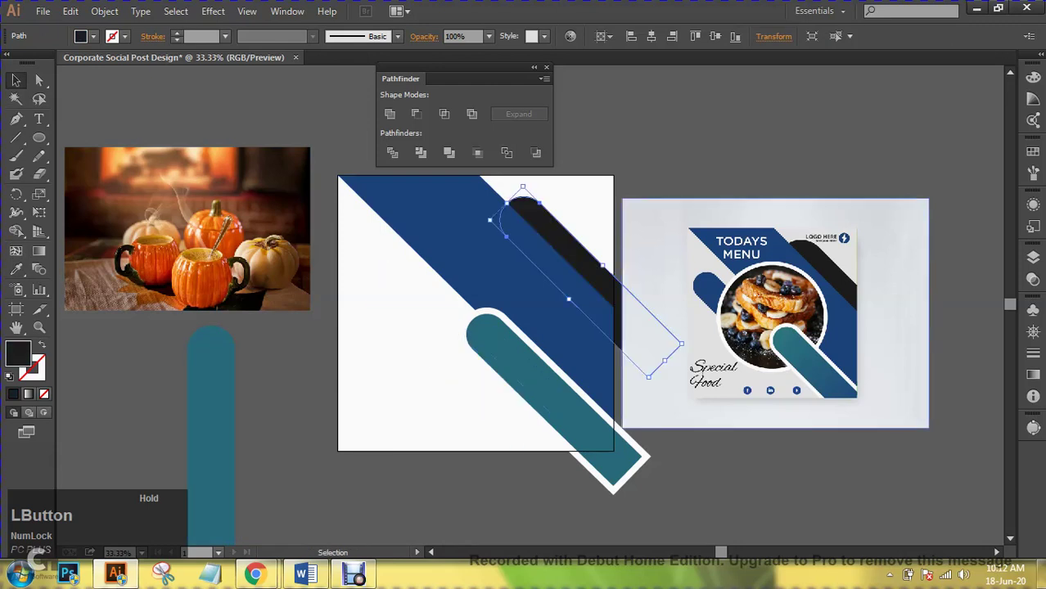
# - Alt-drag a smaller black bar copy beside the teal bar and fill it with the band's blue
pyautogui.moveTo(593, 242); pyautogui.dragTo(448, 327)
pyautogui.moveTo(386, 260); pyautogui.dragTo(398, 270)
pyautogui.moveTo(443, 347); pyautogui.dragTo(419, 321)
pyautogui.click(16, 270)
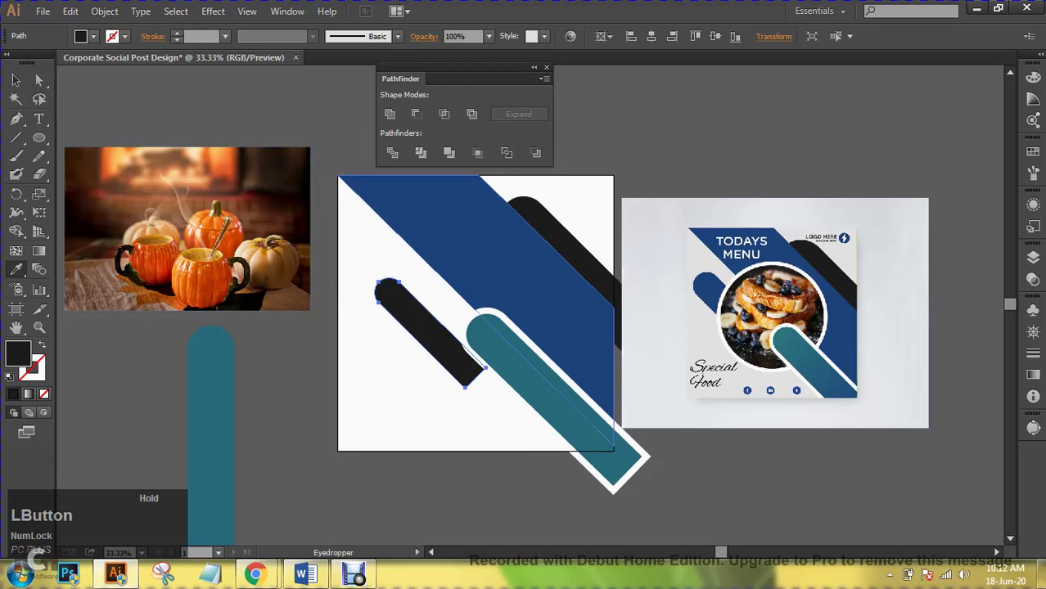
pyautogui.click(491, 237)
pyautogui.click(16, 80)
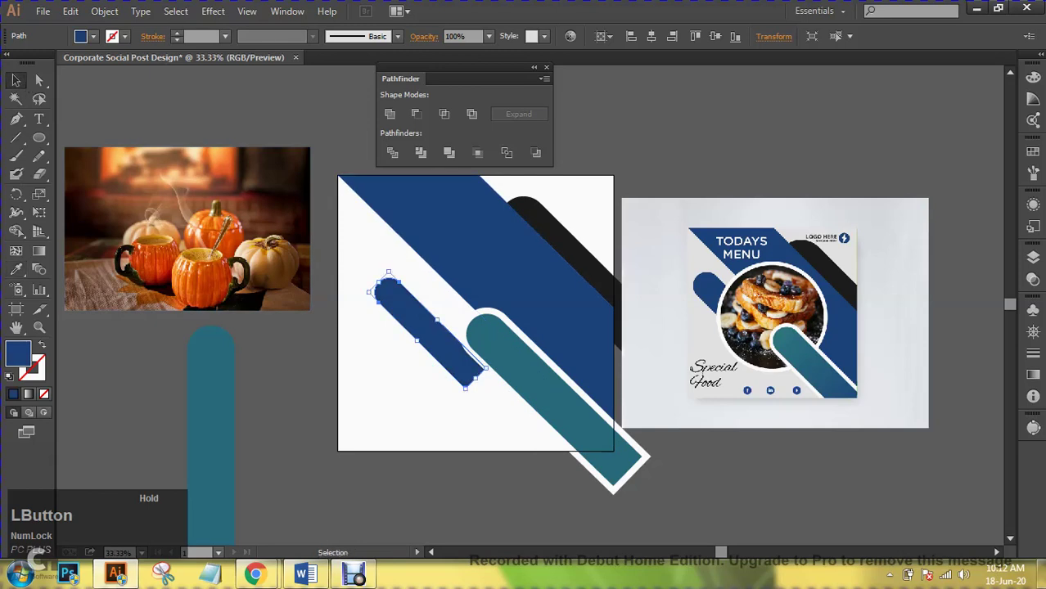
pyautogui.hotkey('ctrl', 'shift', 'a')
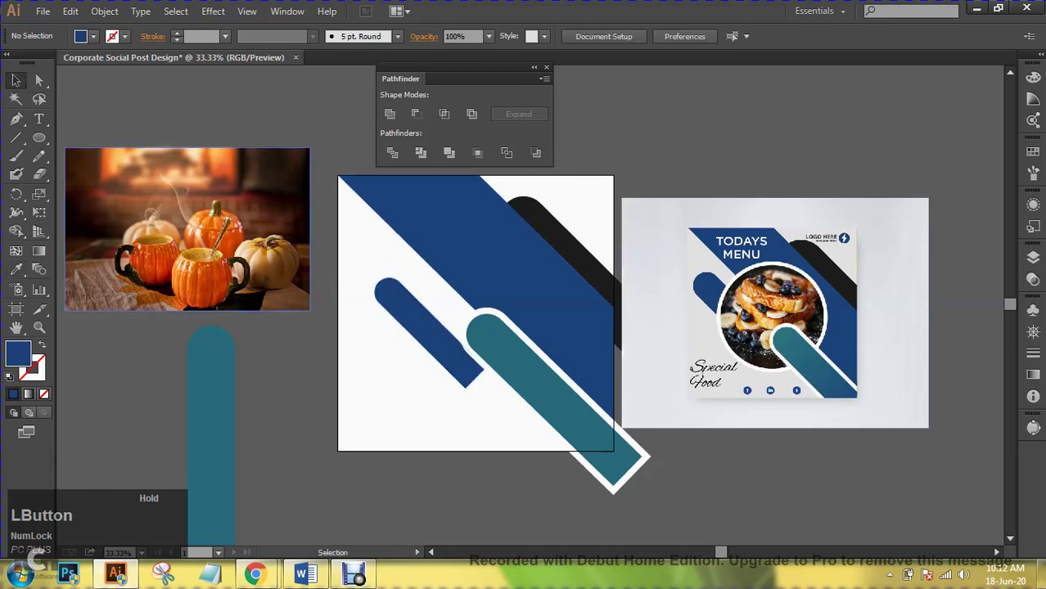
pyautogui.click(39, 138)
# - Draw a circle over the pumpkin photo and enlarge it slightly about its centre
pyautogui.moveTo(208, 257); pyautogui.dragTo(244, 309)
pyautogui.click(16, 79)
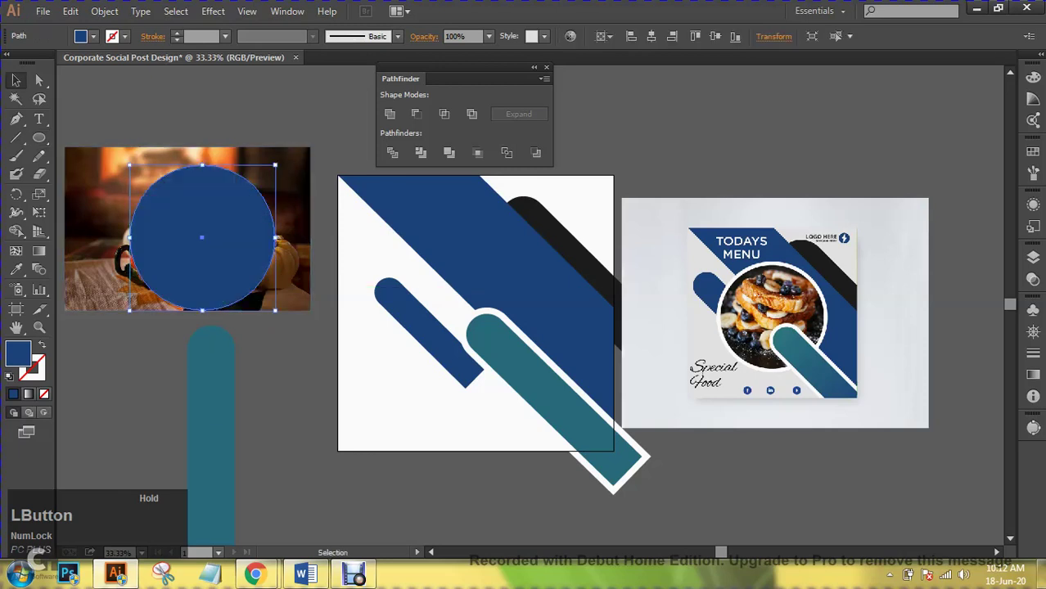
pyautogui.hotkey('ctrl', 'shift', 'a')
pyautogui.click(202, 237)
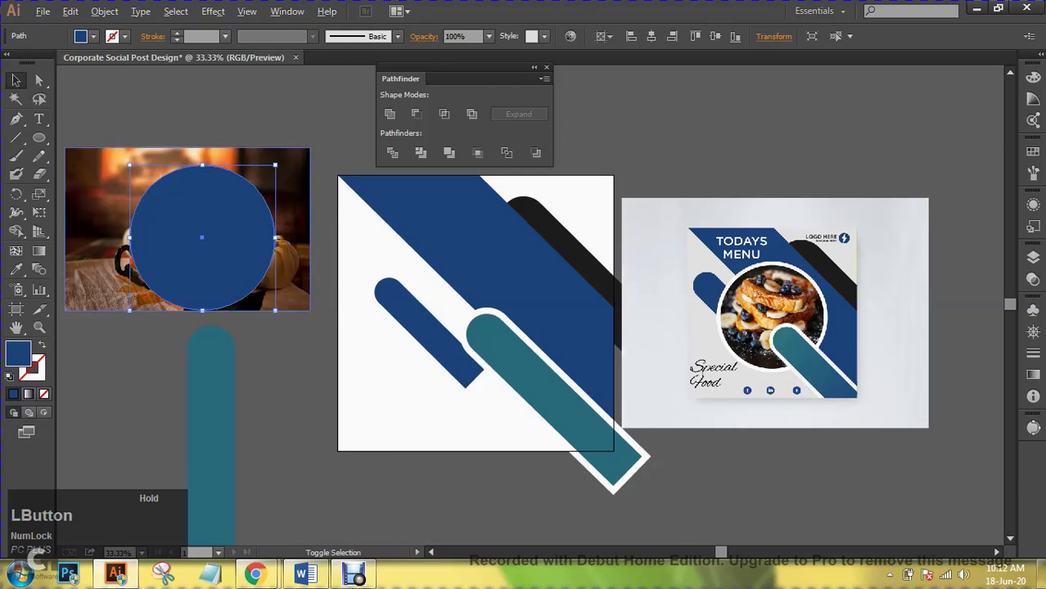
pyautogui.moveTo(275, 166); pyautogui.dragTo(277, 158)
pyautogui.moveTo(172, 115); pyautogui.dragTo(235, 211)
pyautogui.click(245, 131)
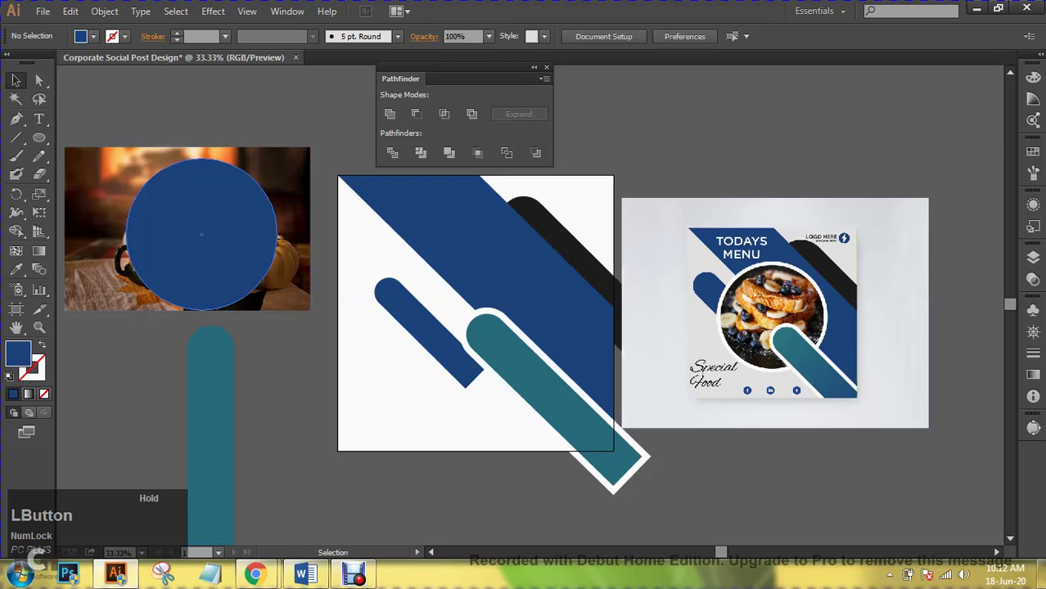
# - Select the photo and circle together and make a clipping mask
pyautogui.moveTo(246, 106); pyautogui.dragTo(190, 203)
pyautogui.rightClick(190, 203)
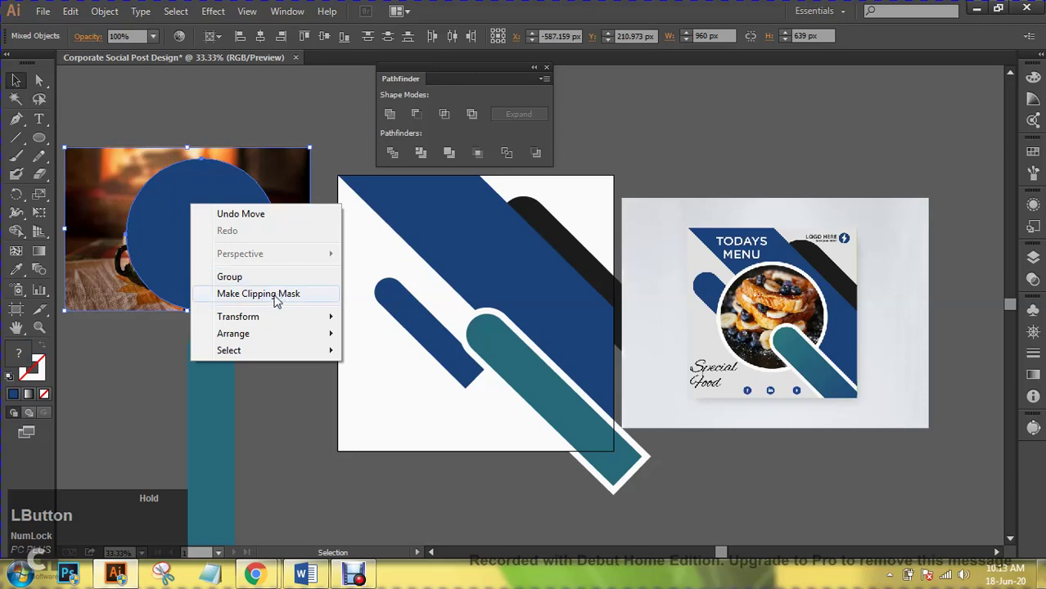
pyautogui.click(277, 294)
pyautogui.hotkey('ctrl', 'shift', 'a')
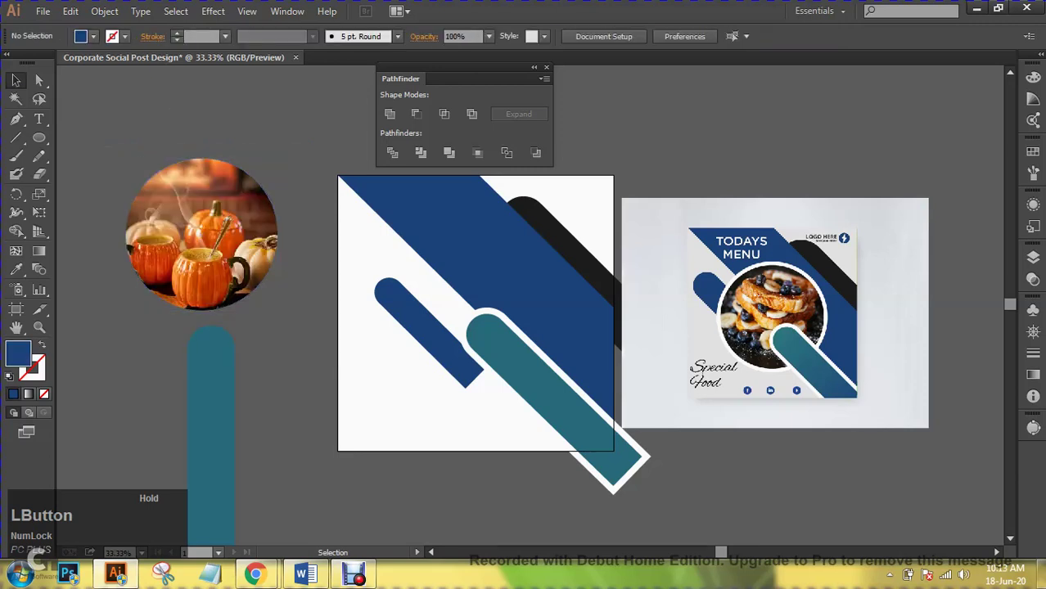
pyautogui.click(267, 282)
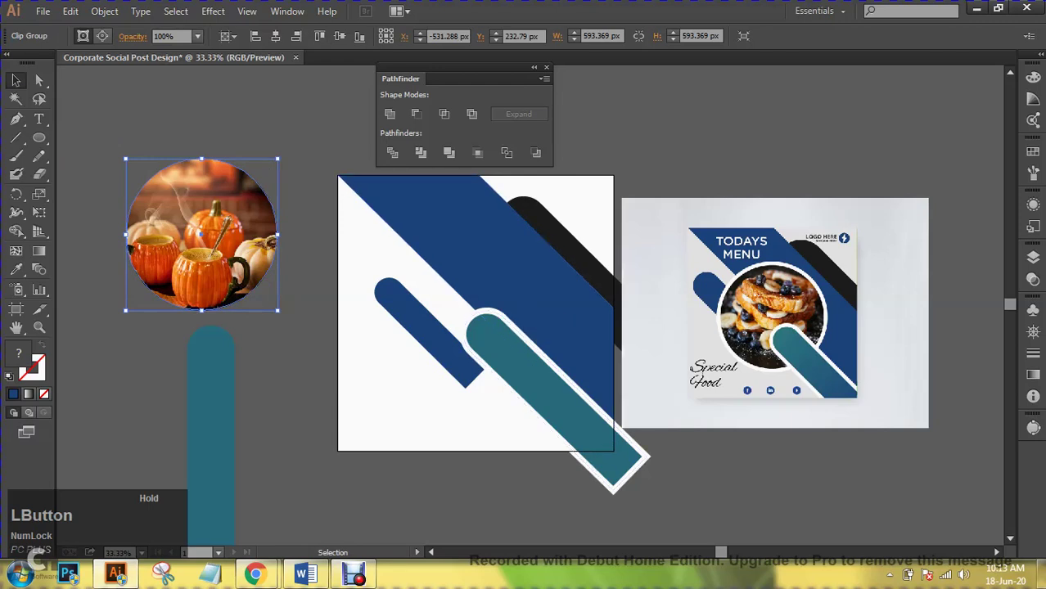
# - Select the circular crop path inside the pumpkin photo clip group
pyautogui.click(40, 366)
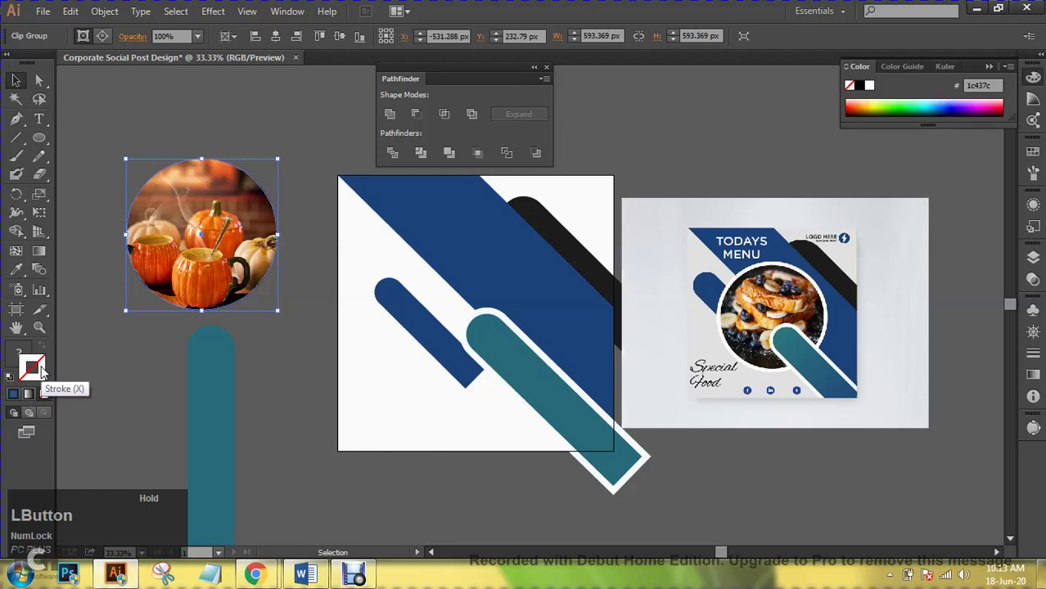
pyautogui.click(107, 36)
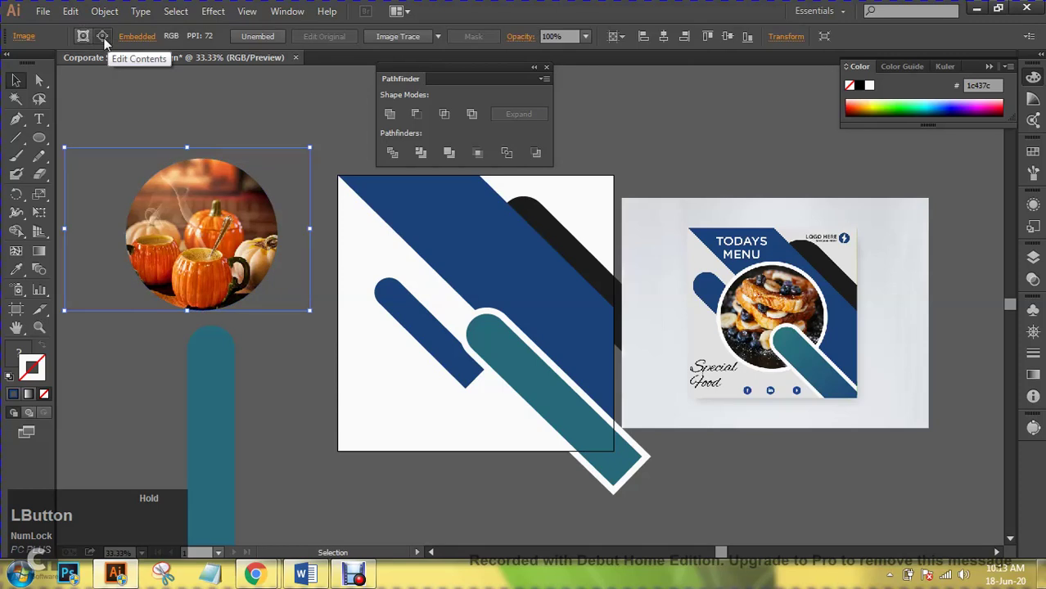
pyautogui.click(83, 36)
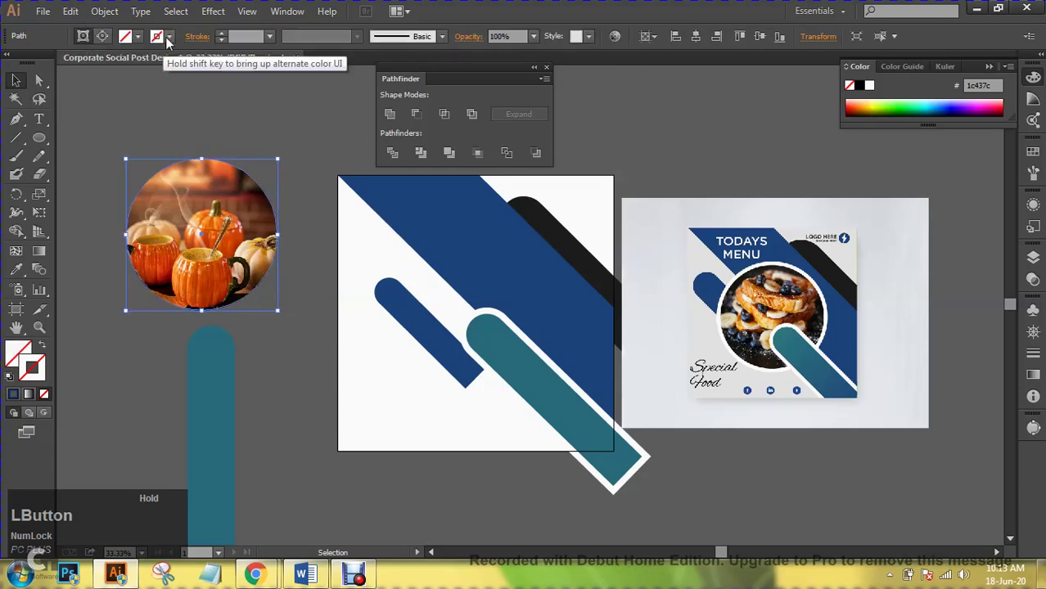
pyautogui.moveTo(309, 148); pyautogui.dragTo(63, 311)
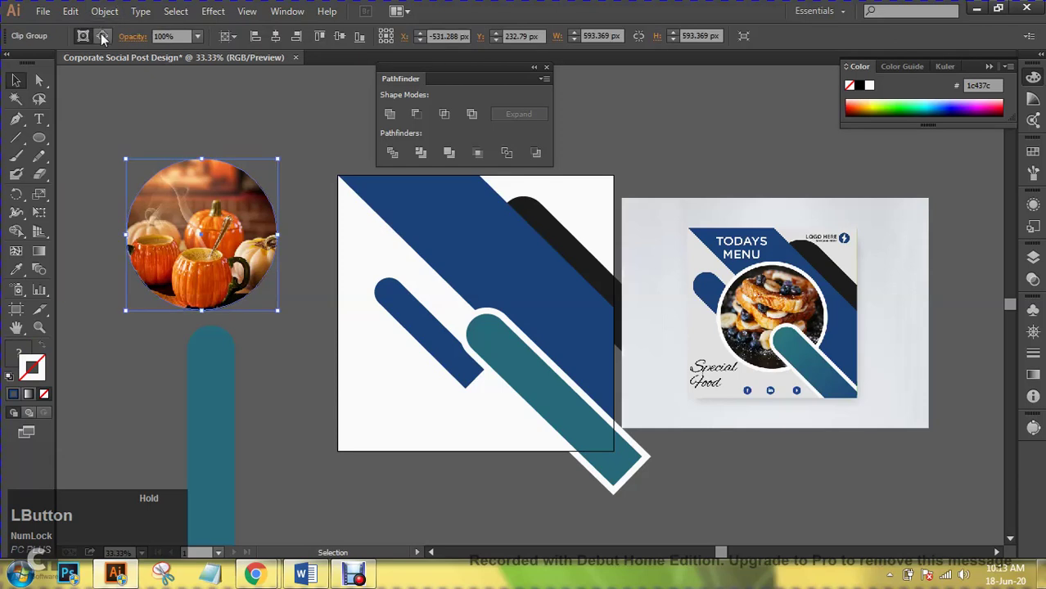
pyautogui.click(102, 38)
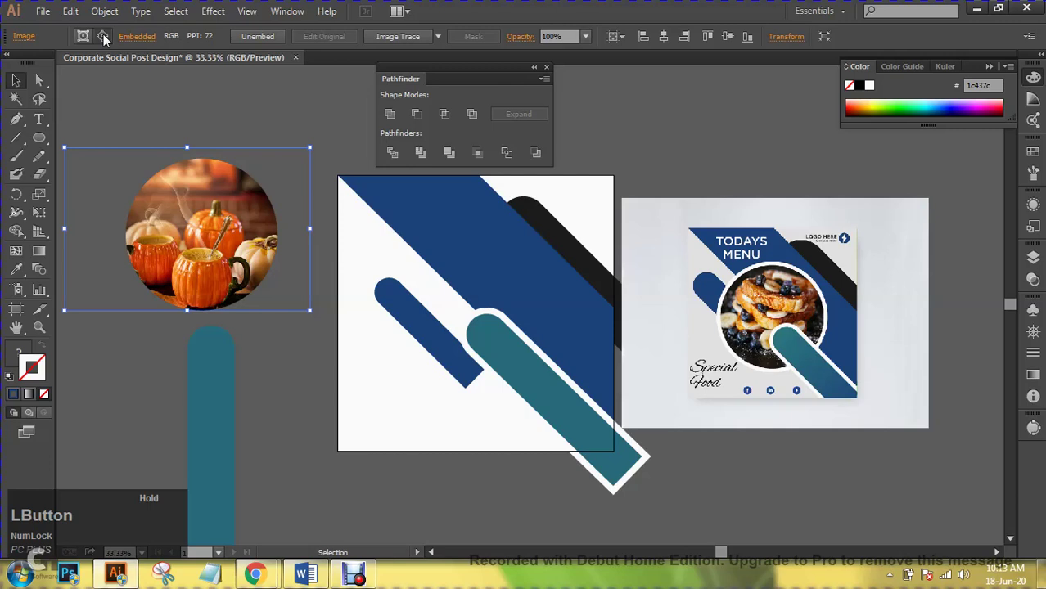
pyautogui.click(82, 36)
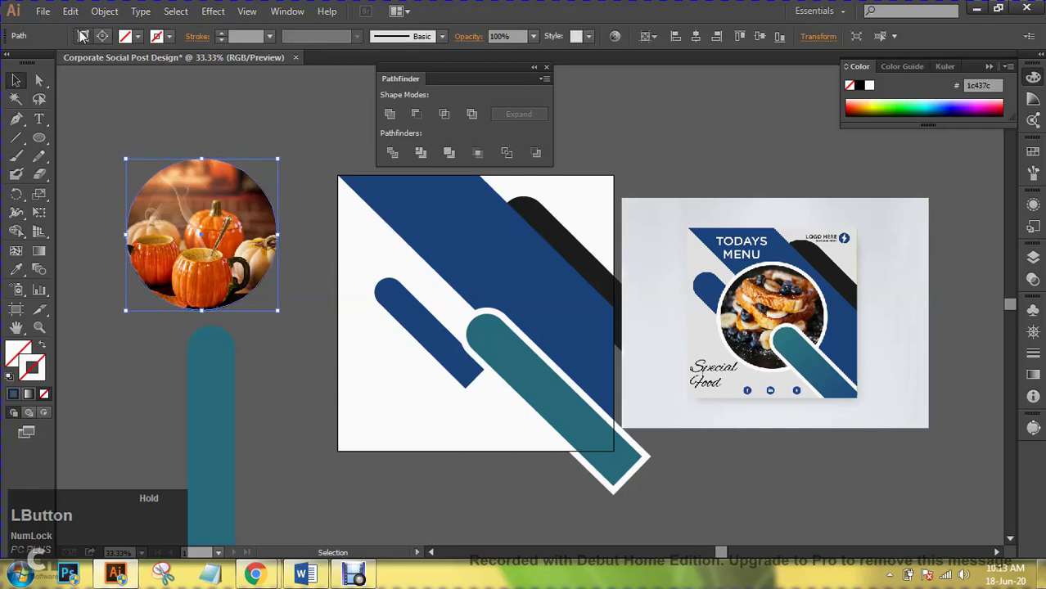
# - Give the crop circle a white stroke raised to 25 pt, then deselect
pyautogui.click(169, 37)
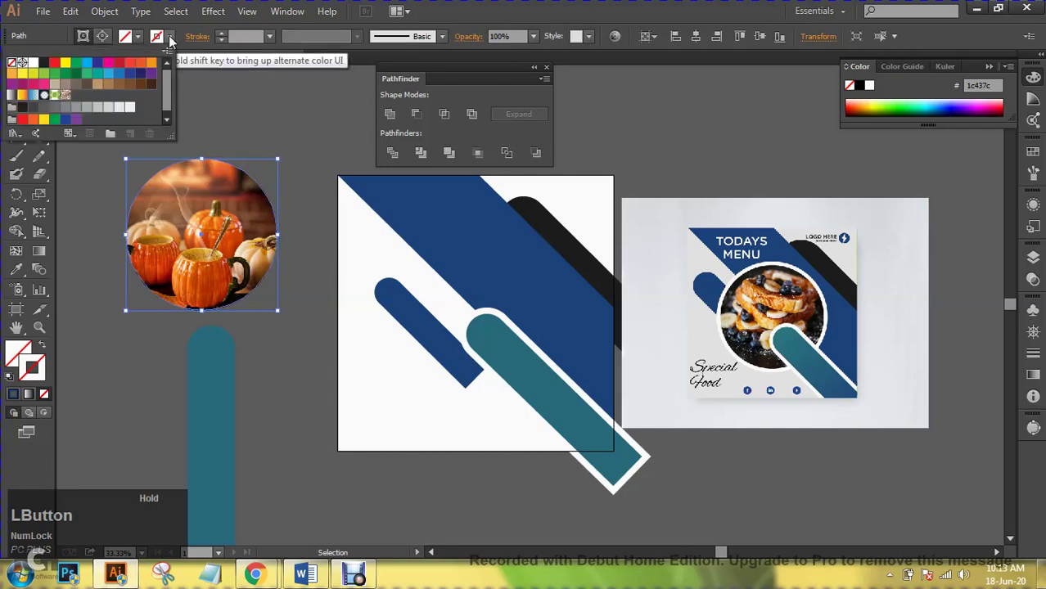
pyautogui.click(22, 62)
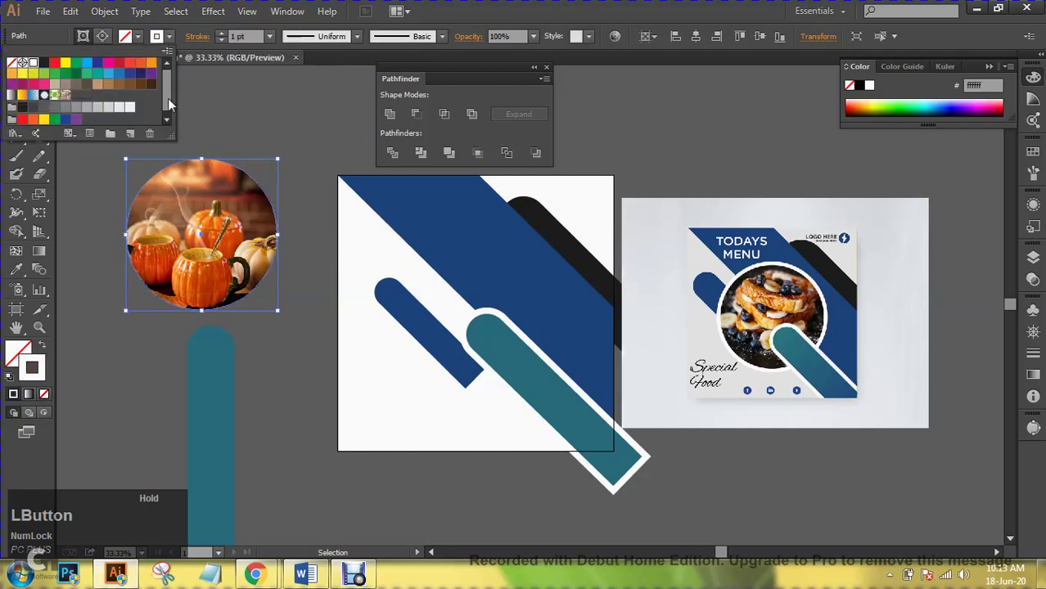
pyautogui.click(220, 33)
pyautogui.click(219, 33)
pyautogui.click(221, 34)
pyautogui.click(221, 34)
pyautogui.click(221, 34)
pyautogui.click(221, 33)
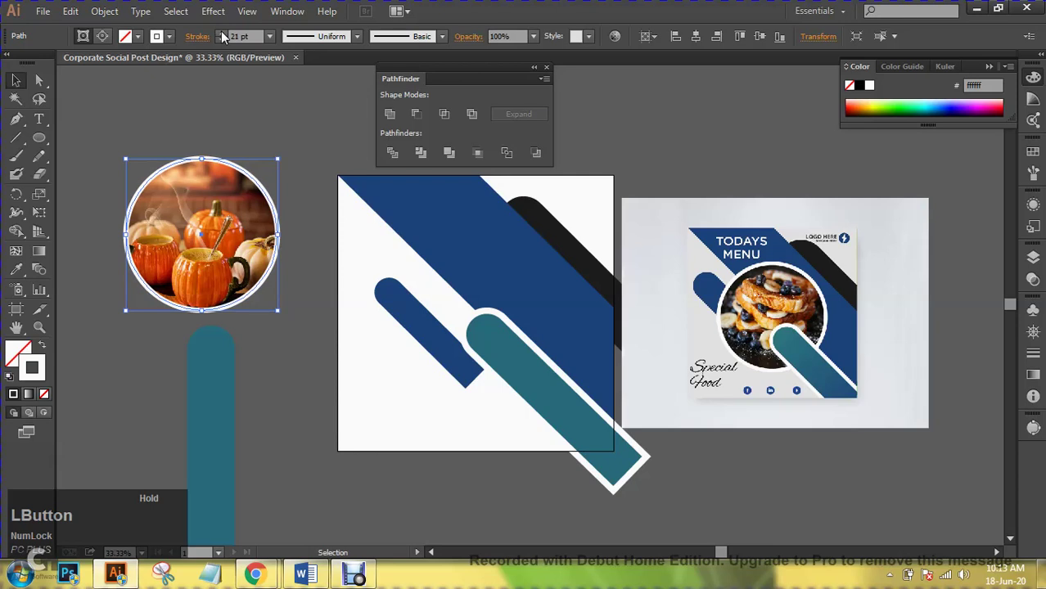
pyautogui.click(221, 34)
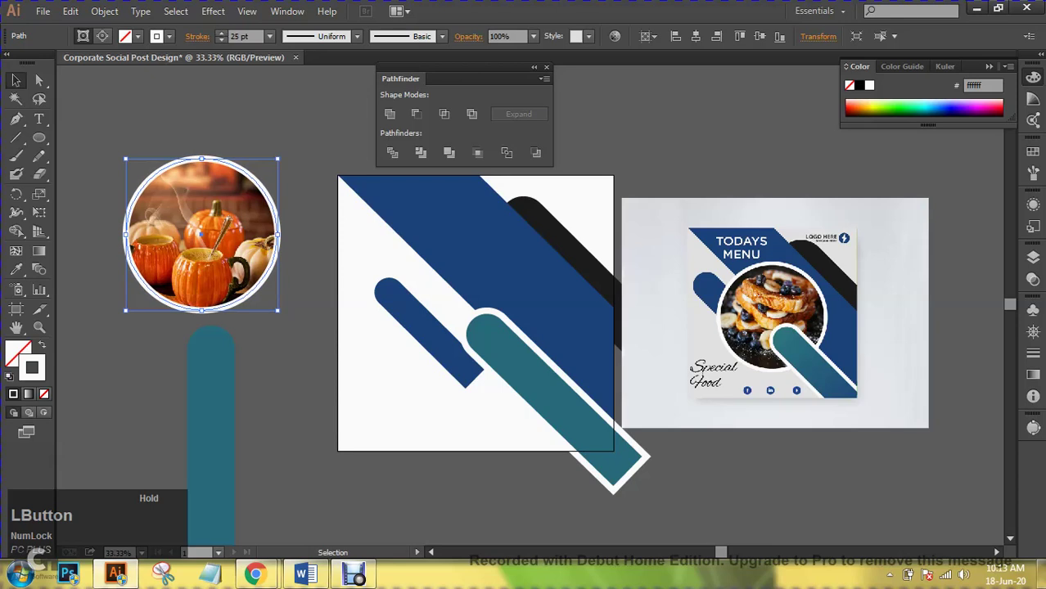
pyautogui.hotkey('ctrl', 'shift', 'a')
# - Move the outlined pumpkin circle onto the post over the diagonal bars
pyautogui.moveTo(201, 312); pyautogui.dragTo(489, 387)
pyautogui.moveTo(489, 311); pyautogui.dragTo(475, 310)
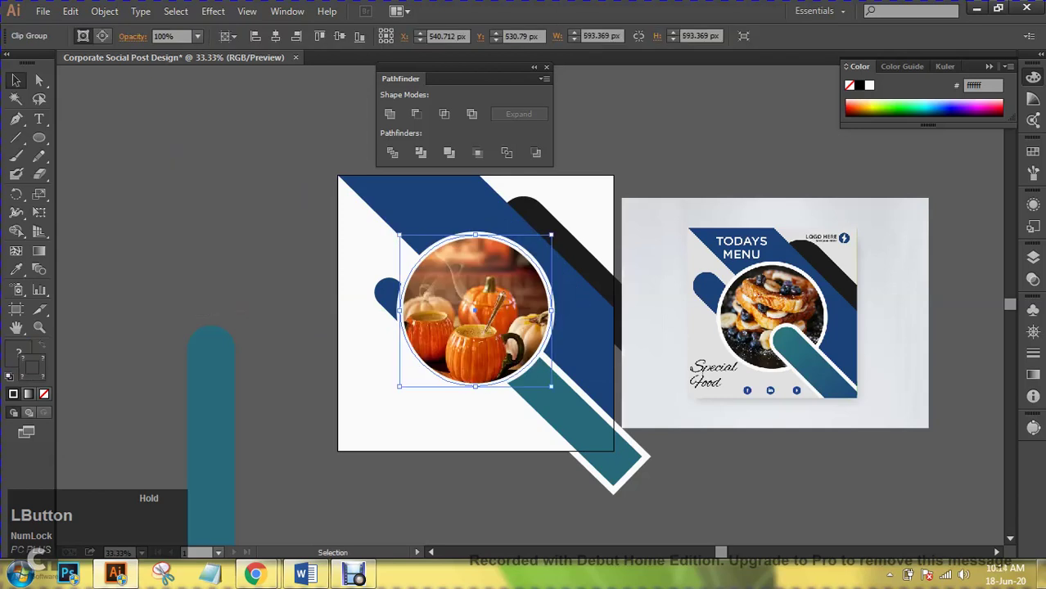
pyautogui.hotkey('ctrl', 'shift', 'a')
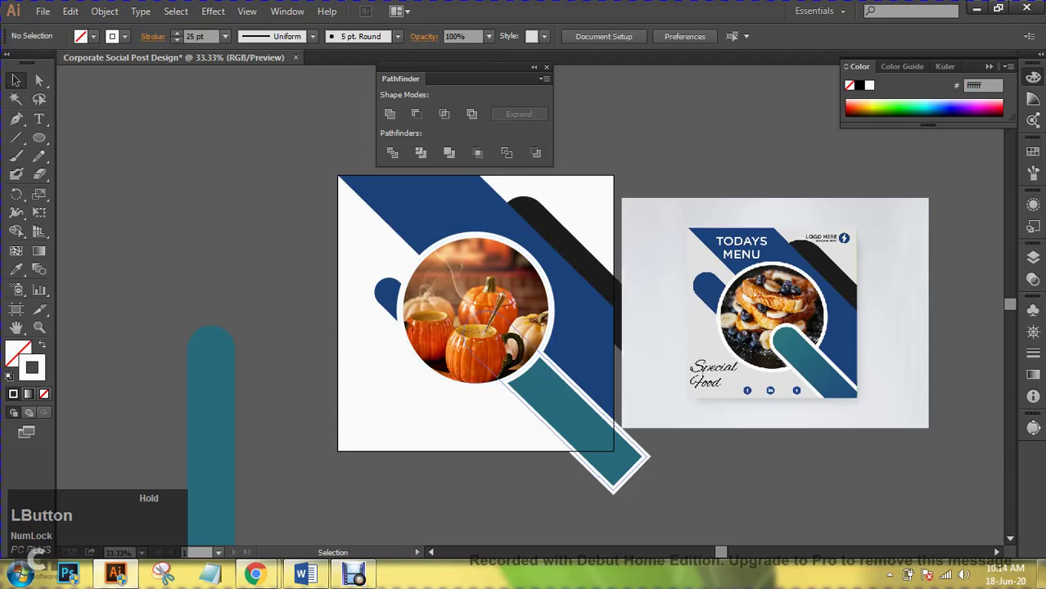
# - Bring the teal bar to the front, shrink it slightly and push it up against the photo
pyautogui.click(558, 395)
pyautogui.rightClick(555, 394)
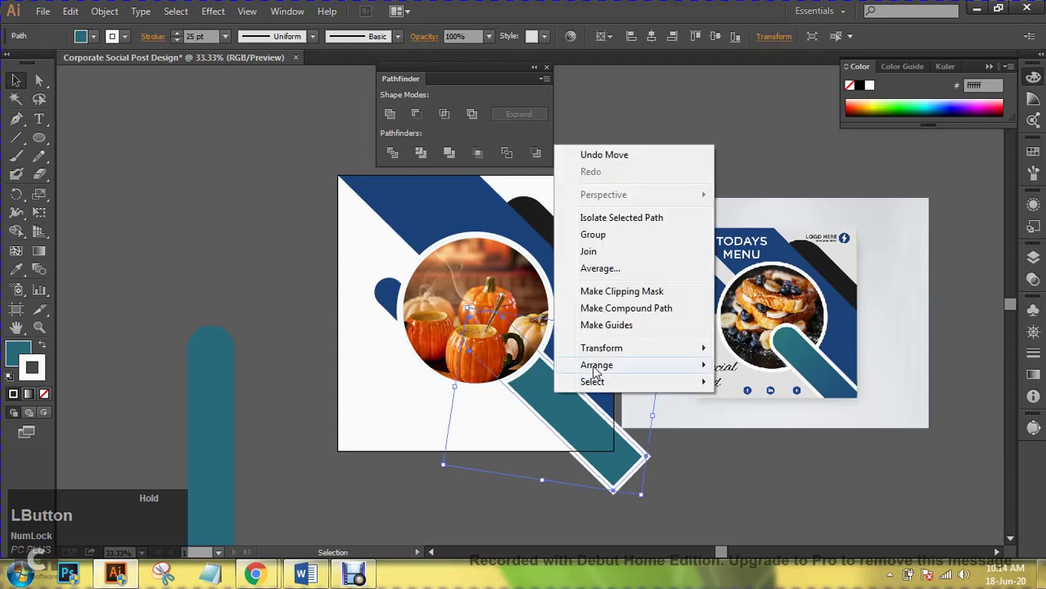
pyautogui.moveTo(610, 366)
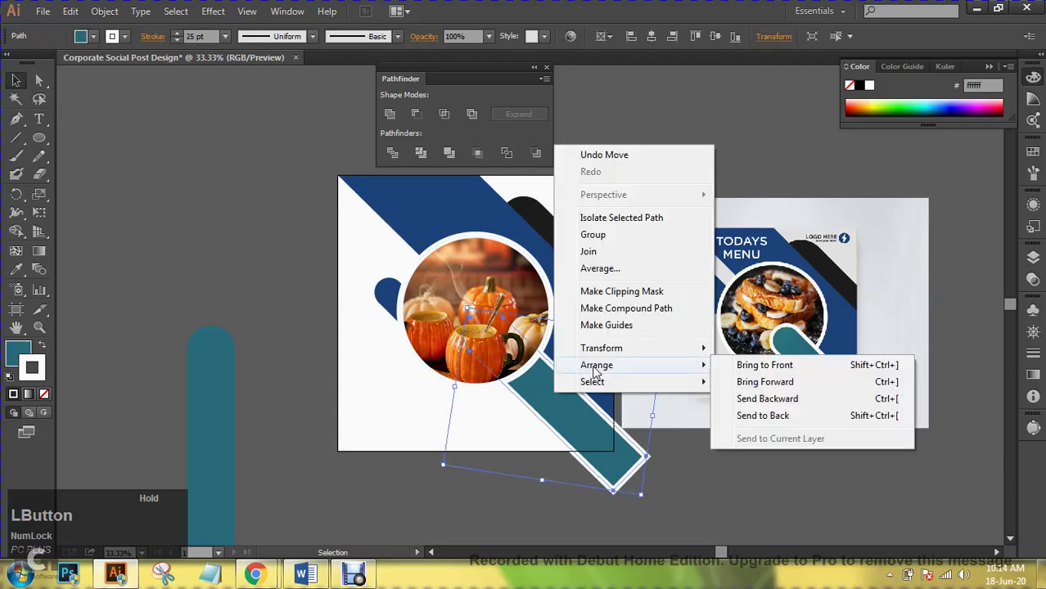
pyautogui.click(750, 366)
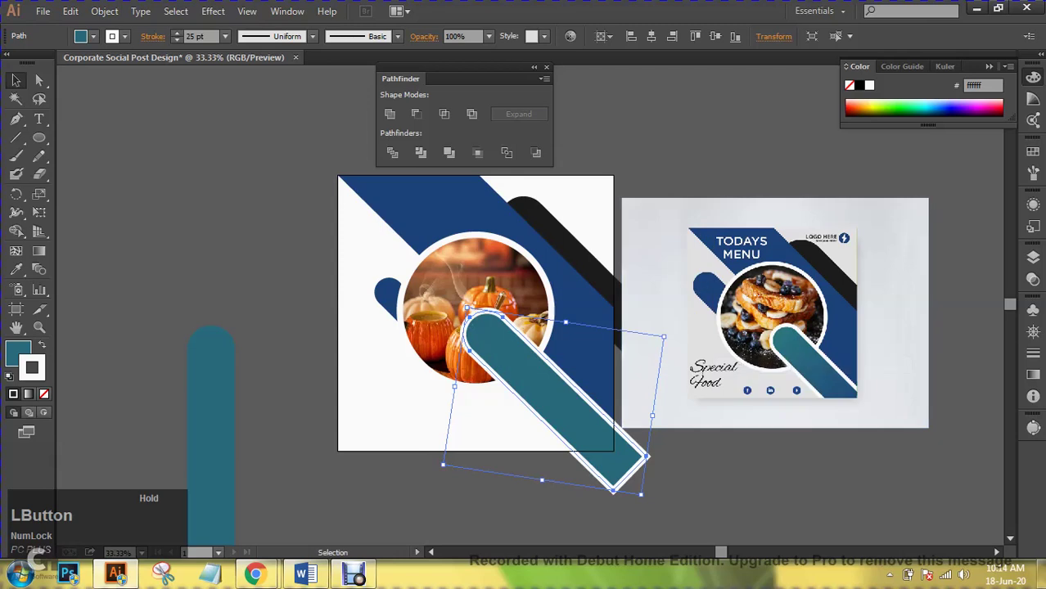
pyautogui.click(655, 455)
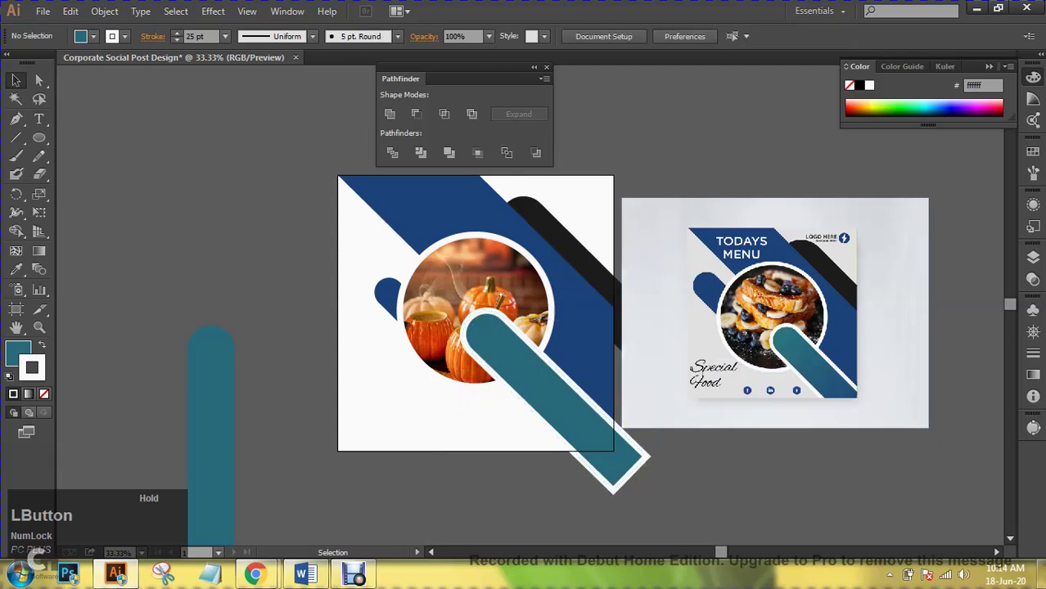
pyautogui.click(643, 453)
pyautogui.moveTo(470, 328); pyautogui.dragTo(475, 337)
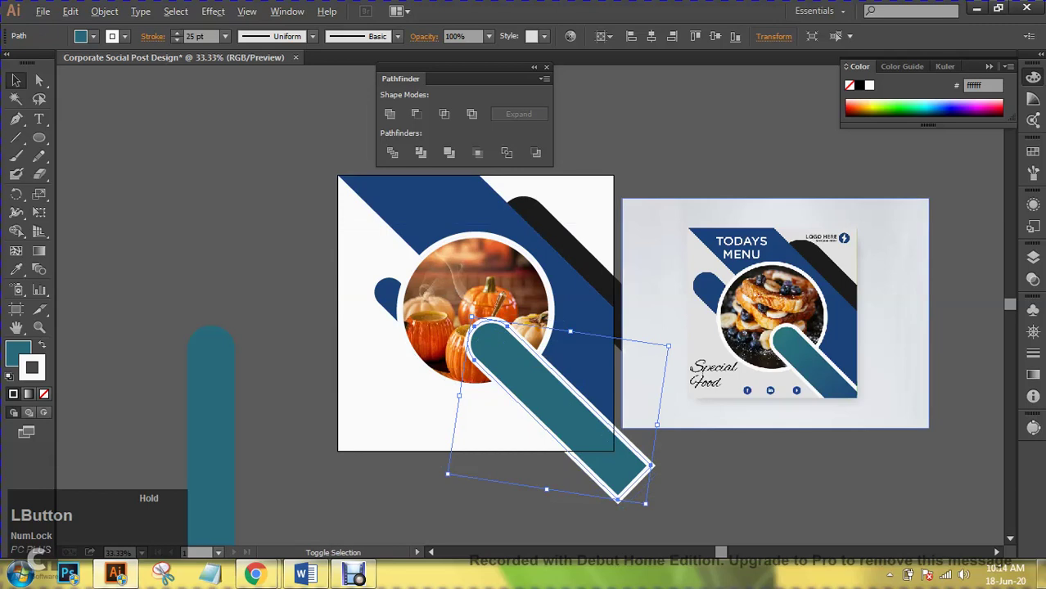
pyautogui.moveTo(668, 346); pyautogui.dragTo(659, 352)
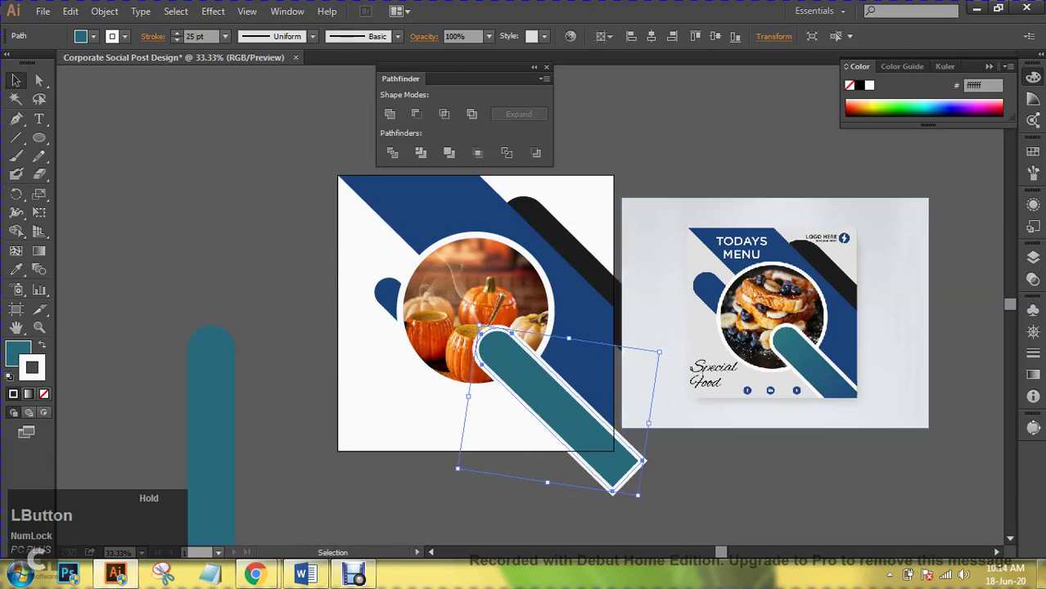
pyautogui.moveTo(476, 334); pyautogui.dragTo(478, 311)
# - Extend the small blue bar up-left so it peeks out behind the photo
pyautogui.click(475, 301)
pyautogui.moveTo(389, 293); pyautogui.dragTo(385, 265)
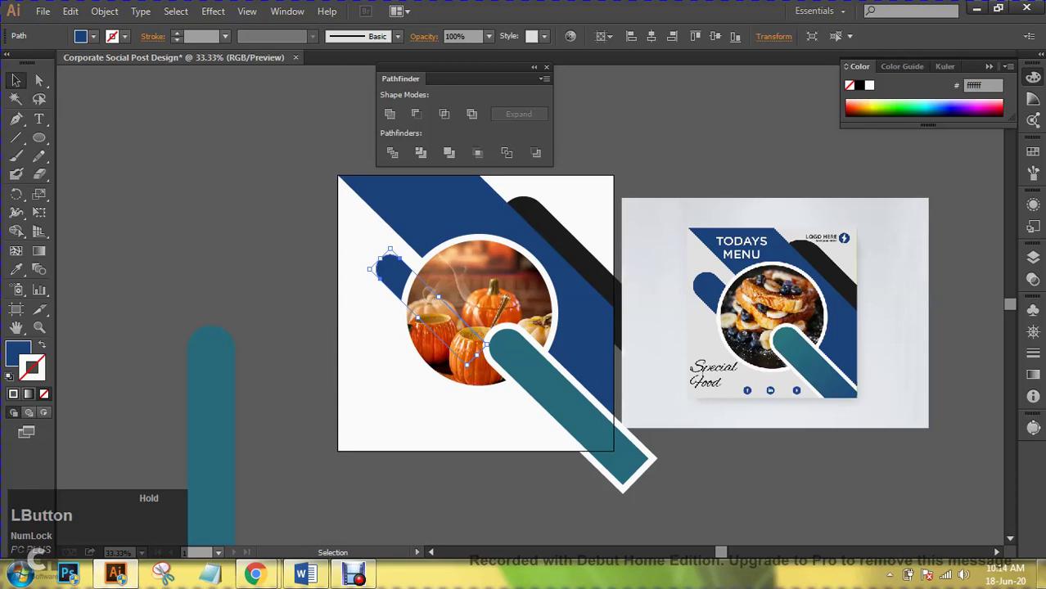
pyautogui.hotkey('ctrl', 'shift', 'a')
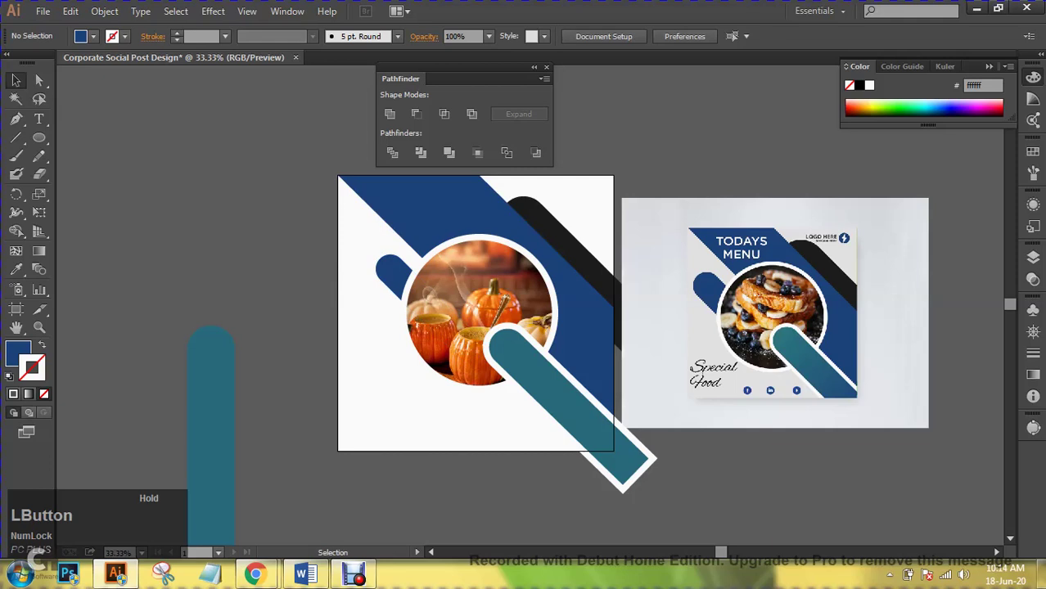
# - Add 60 pt text 'Happy Halloween', breaking Halloween onto a second line
pyautogui.click(39, 118)
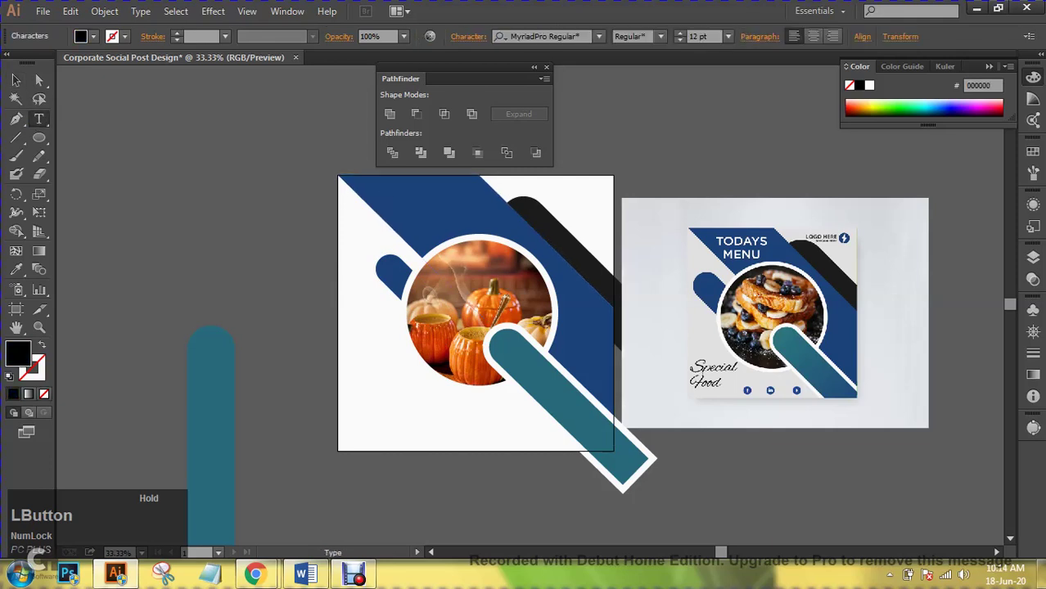
pyautogui.click(728, 36)
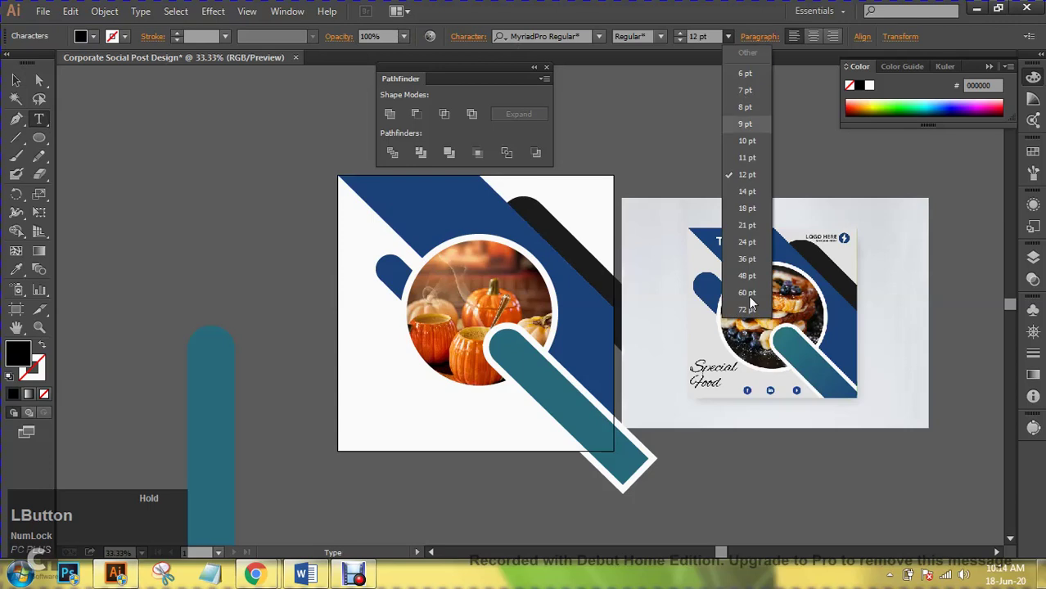
pyautogui.click(747, 295)
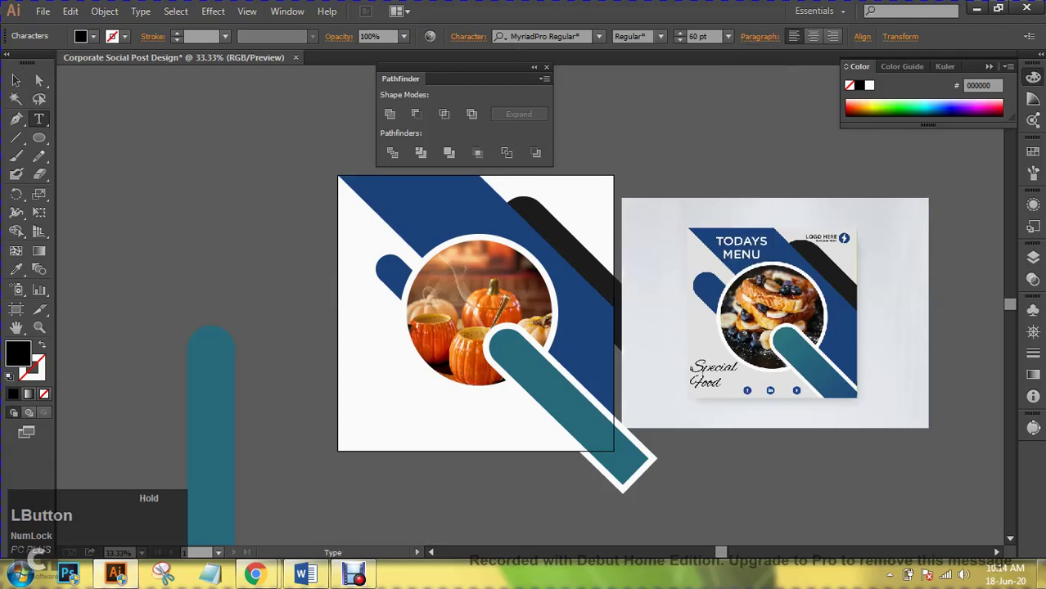
pyautogui.write('Happy Halloween')
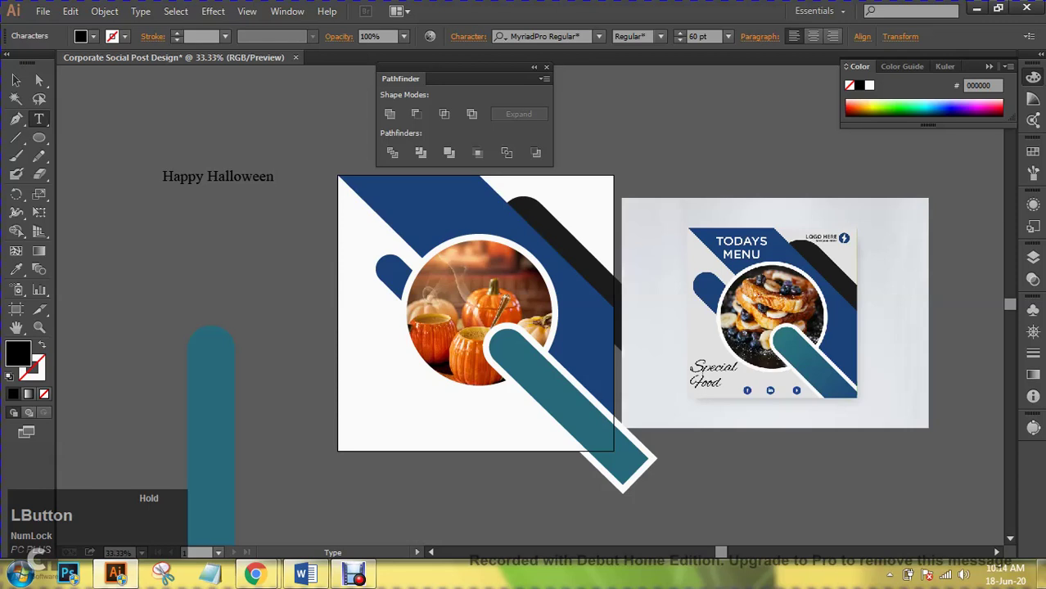
pyautogui.click(207, 177)
pyautogui.press('Return')
# - Cycle through fonts on the Happy Halloween title, reaching Poor Richard
pyautogui.click(16, 79)
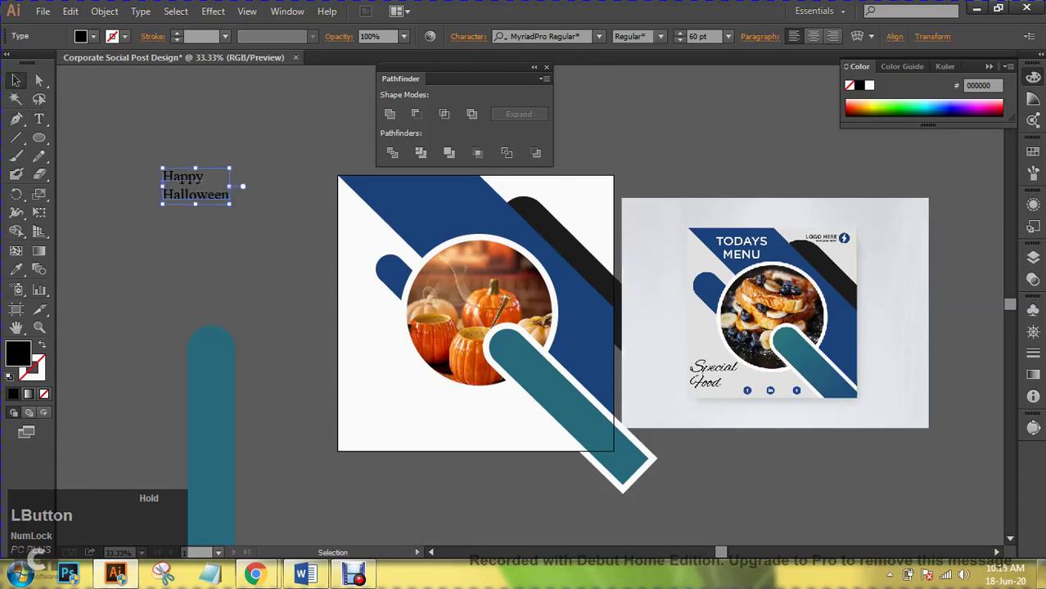
pyautogui.click(532, 36)
pyautogui.press('Down')
pyautogui.press('Down')
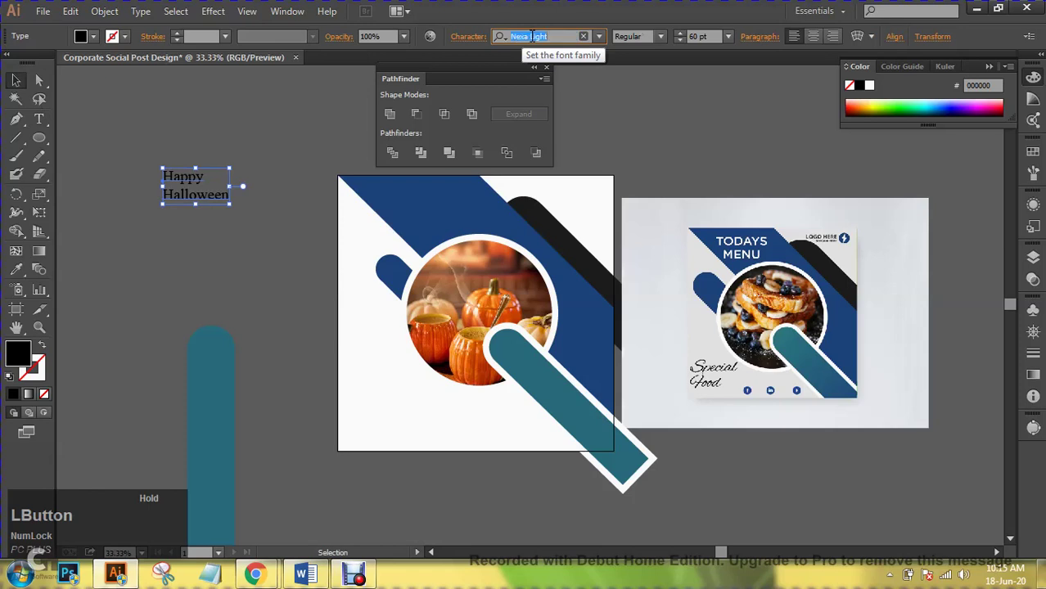
pyautogui.press('Down')
pyautogui.press('Down')
pyautogui.press('Down')
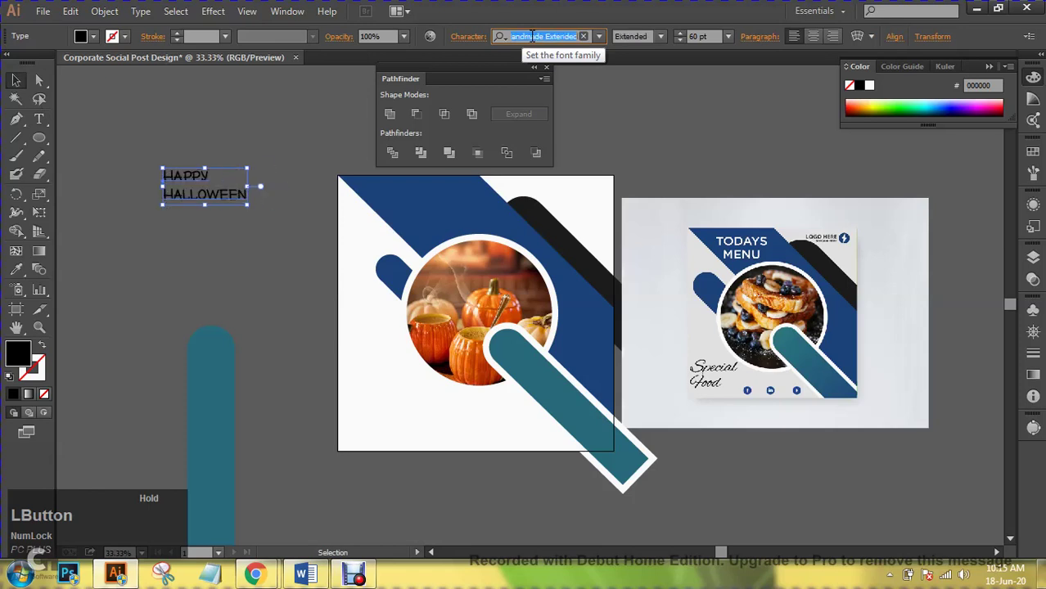
pyautogui.press('Down')
pyautogui.press('Down')
pyautogui.press('Down')
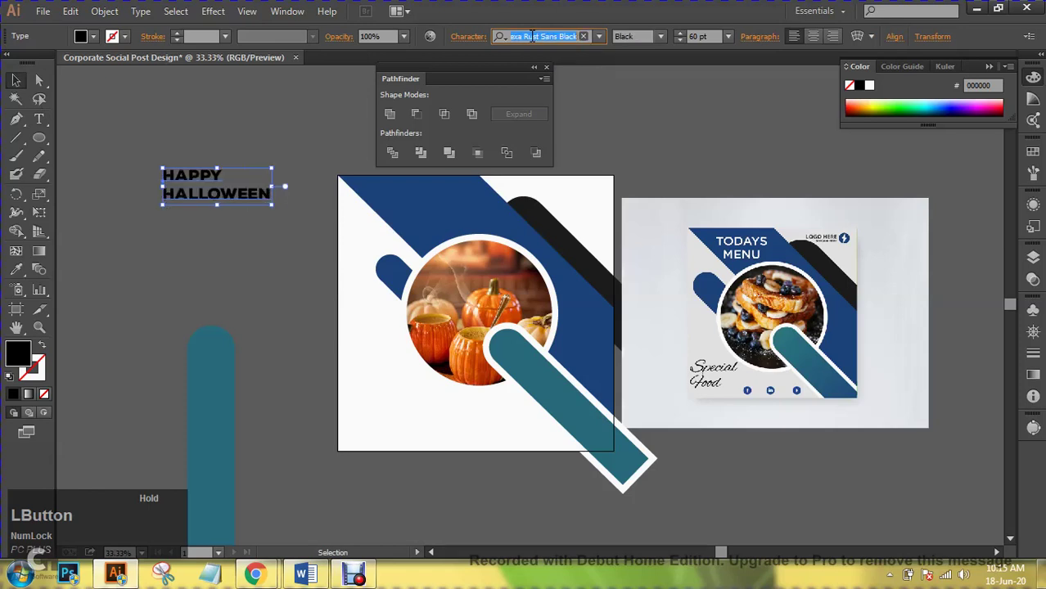
pyautogui.press('Down')
pyautogui.press('Down')
pyautogui.press('Down')
pyautogui.press('Down')
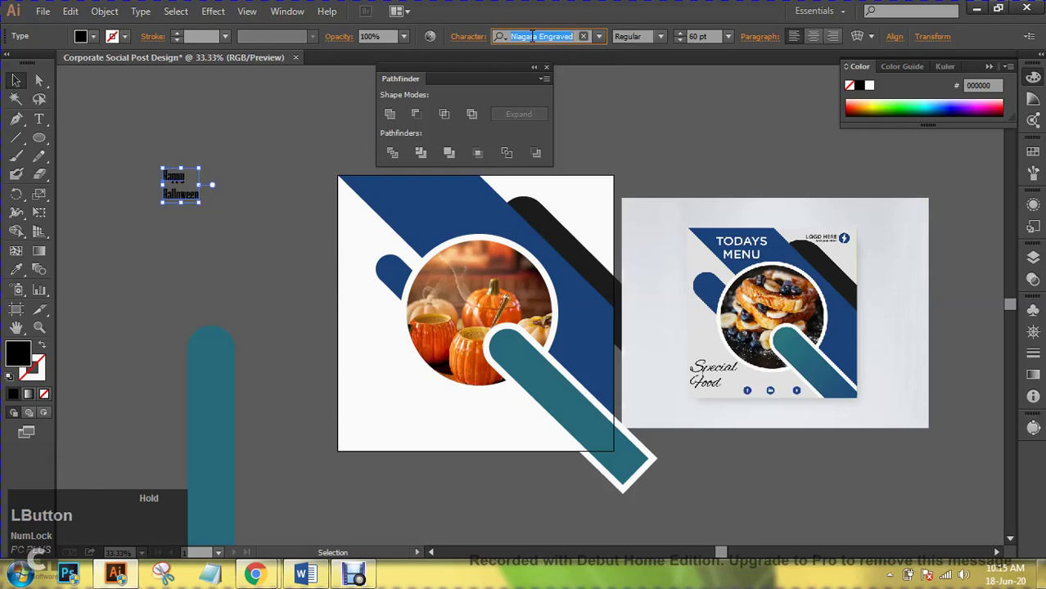
pyautogui.press('Down')
pyautogui.press('Down')
pyautogui.press('Down')
pyautogui.press('Down')
pyautogui.press('Down')
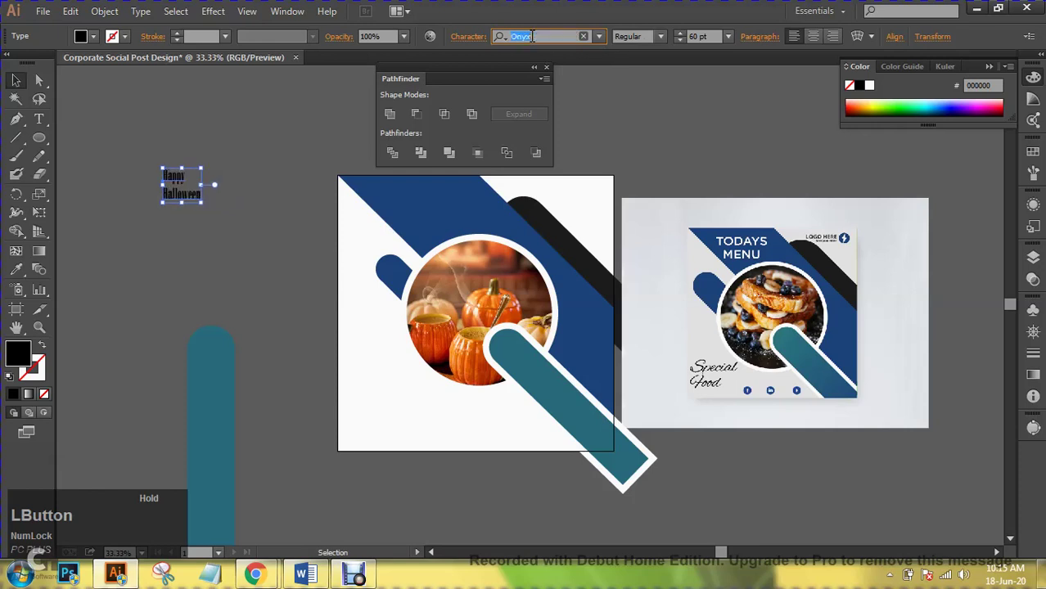
pyautogui.press('Down')
pyautogui.press('Down')
pyautogui.press('Down')
pyautogui.press('Down')
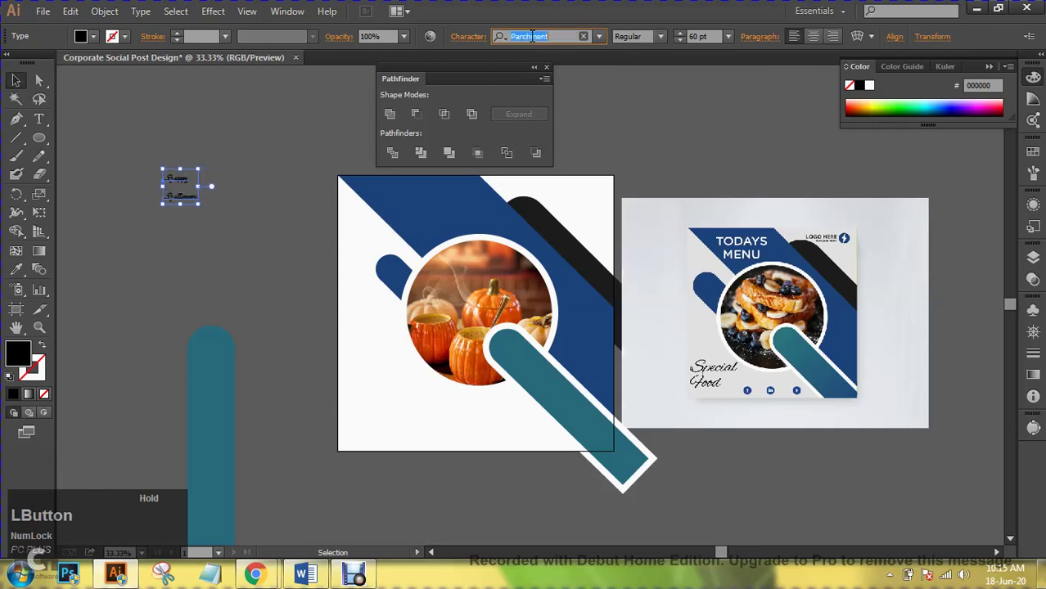
pyautogui.press('Down')
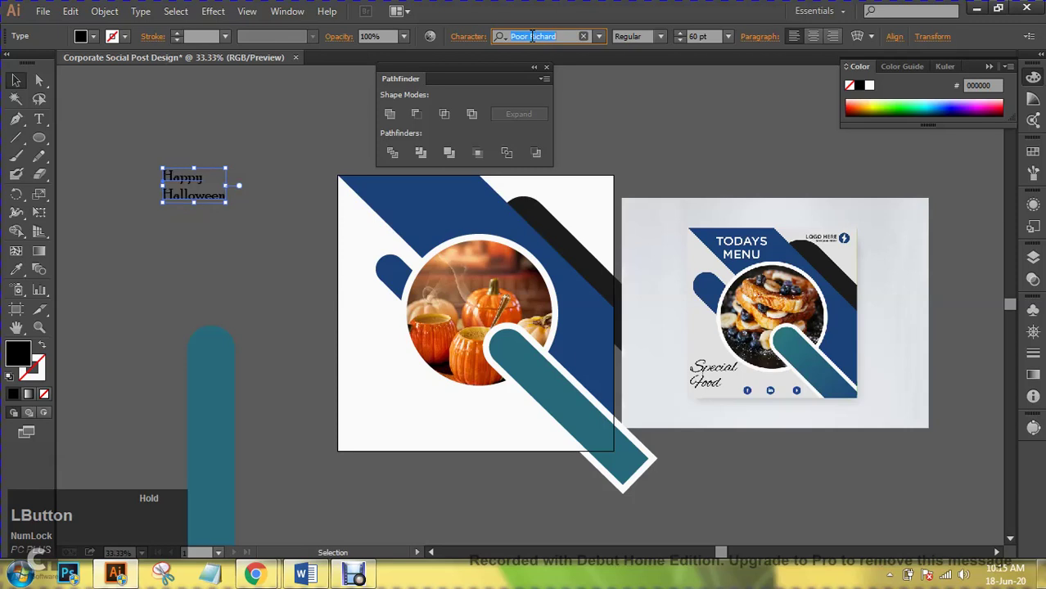
# - Scale the title up to about 129 pt and settle on the Ravie font
pyautogui.moveTo(226, 168); pyautogui.dragTo(262, 149)
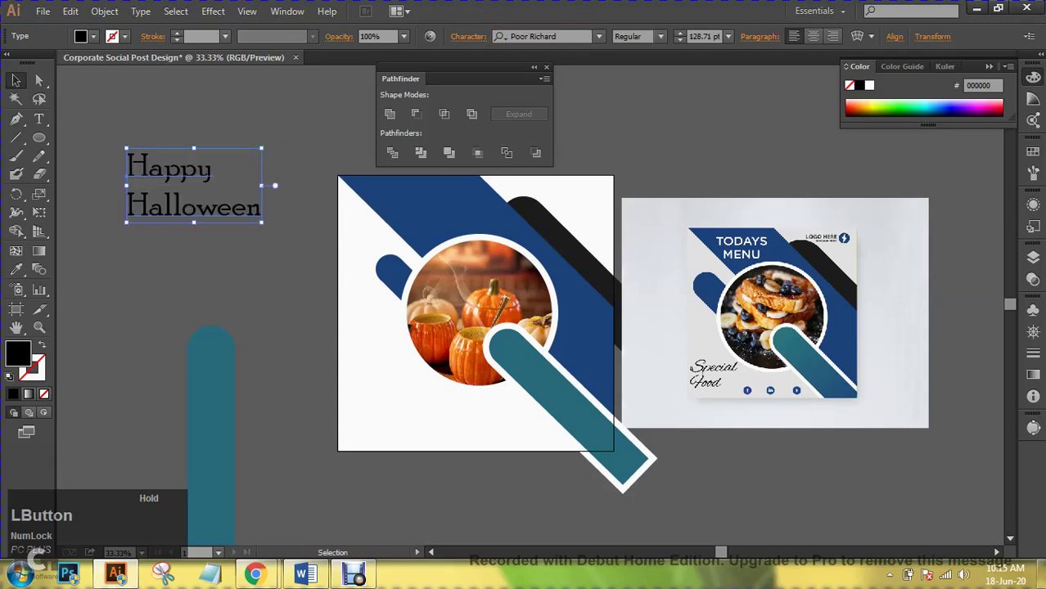
pyautogui.click(658, 39)
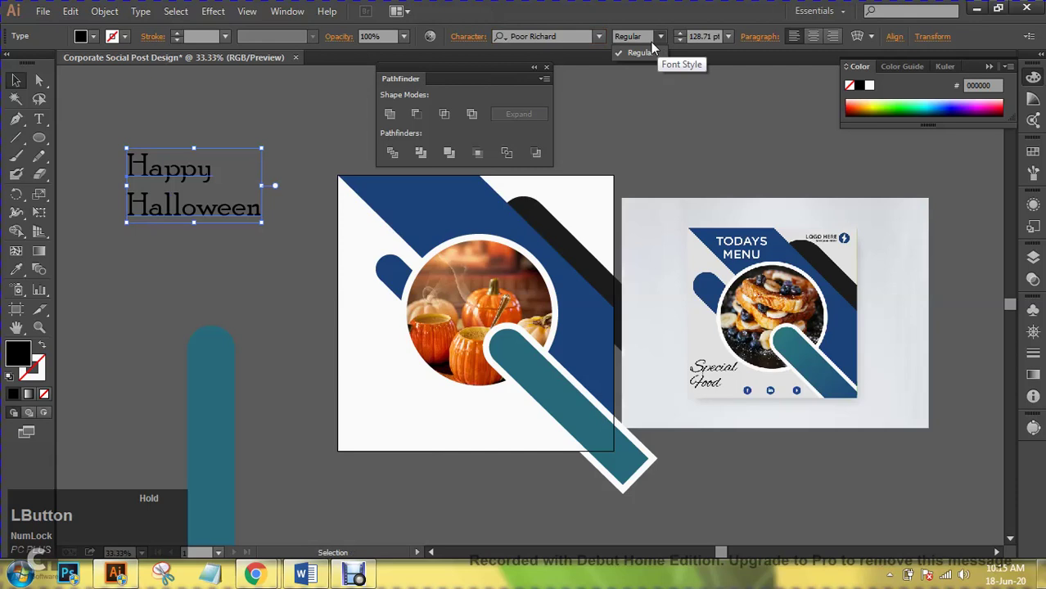
pyautogui.click(567, 39)
pyautogui.press('Down')
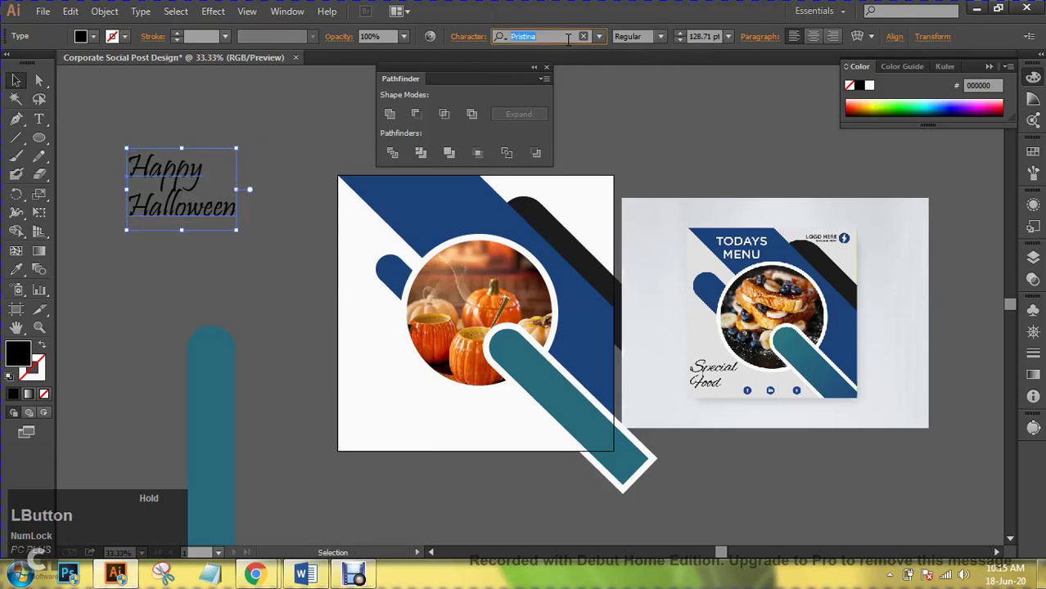
pyautogui.press('Down')
pyautogui.press('Down')
pyautogui.press('Down')
pyautogui.press('Down')
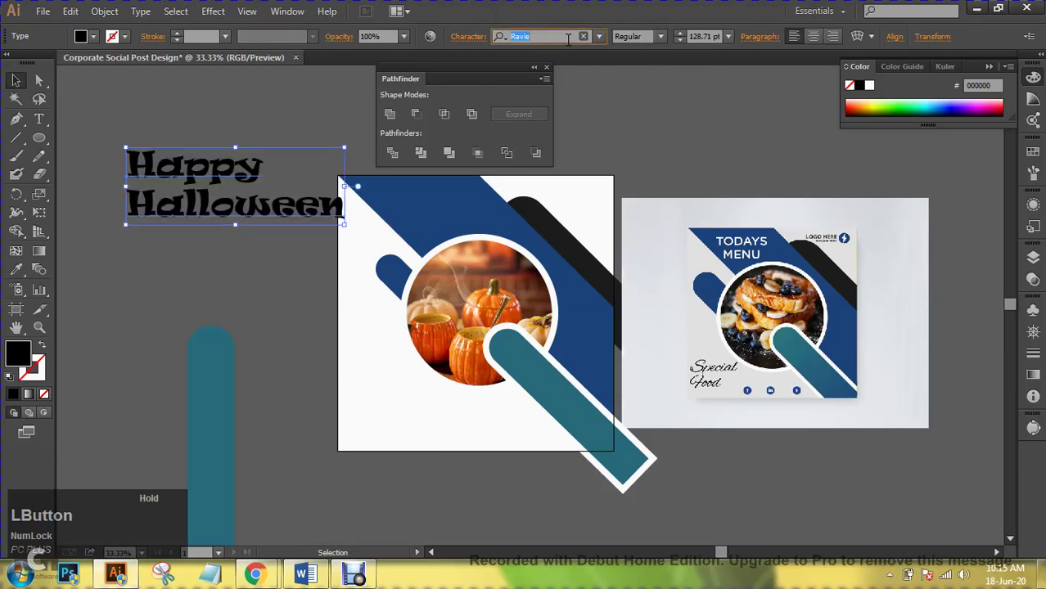
pyautogui.press('Up')
# - Fill the Happy Halloween text with white
pyautogui.click(245, 107)
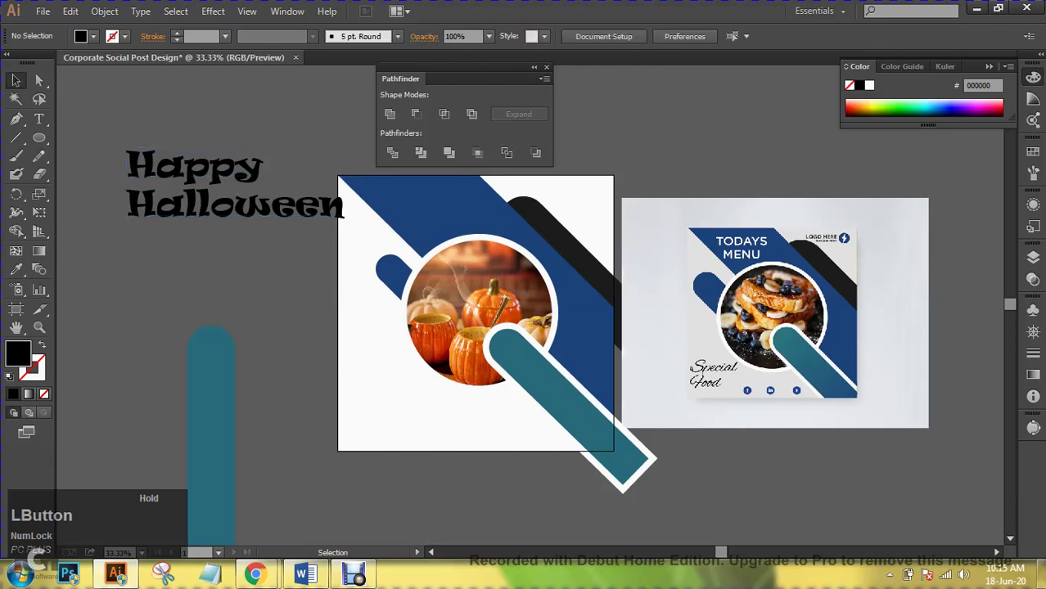
pyautogui.click(196, 184)
pyautogui.click(94, 37)
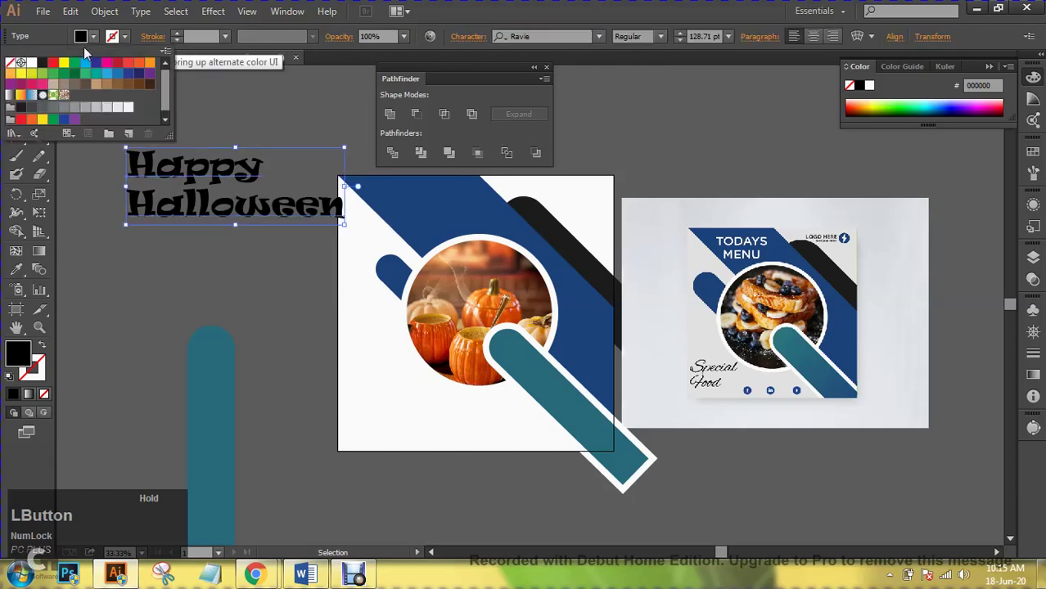
pyautogui.click(40, 65)
pyautogui.click(32, 62)
pyautogui.press('Return')
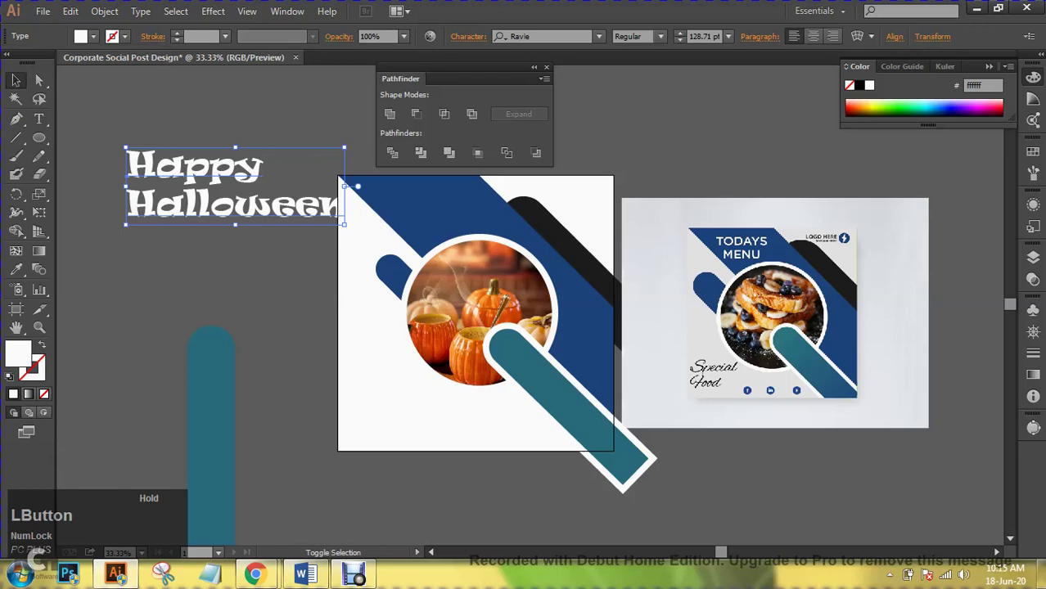
# - Move the title onto the post's top blue band and set its size to 78 pt
pyautogui.moveTo(358, 187); pyautogui.dragTo(326, 187)
pyautogui.moveTo(221, 180); pyautogui.dragTo(468, 204)
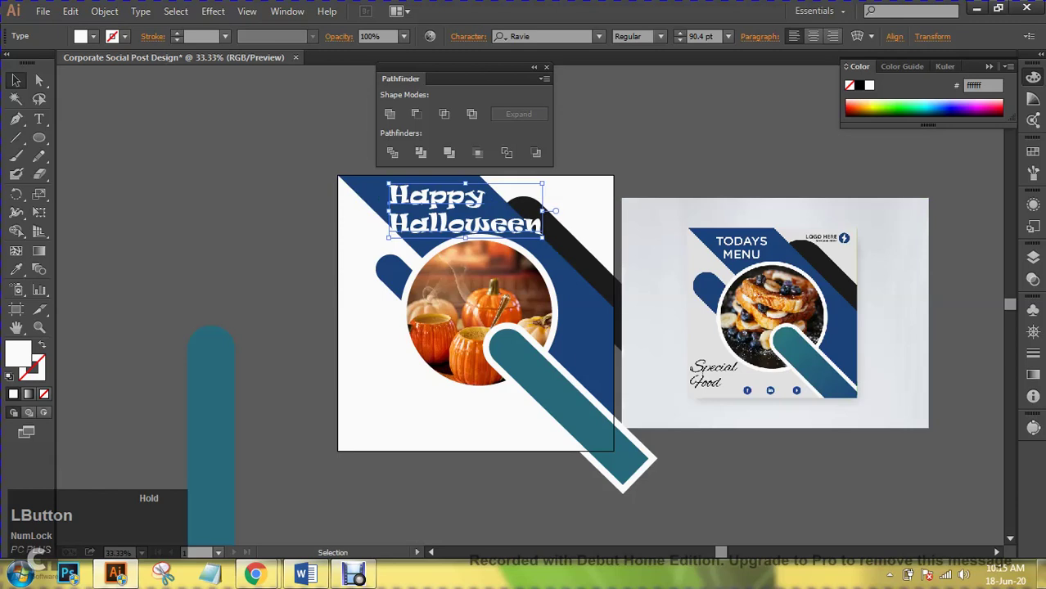
pyautogui.hotkey('ctrl', 'shift', 'a')
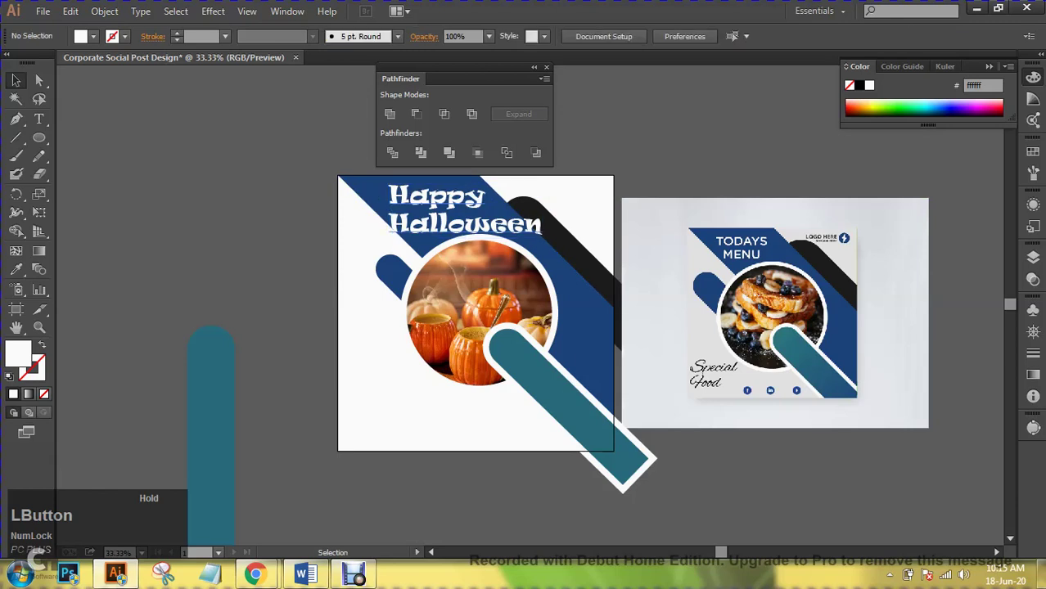
pyautogui.click(463, 211)
pyautogui.click(717, 37)
pyautogui.write('85')
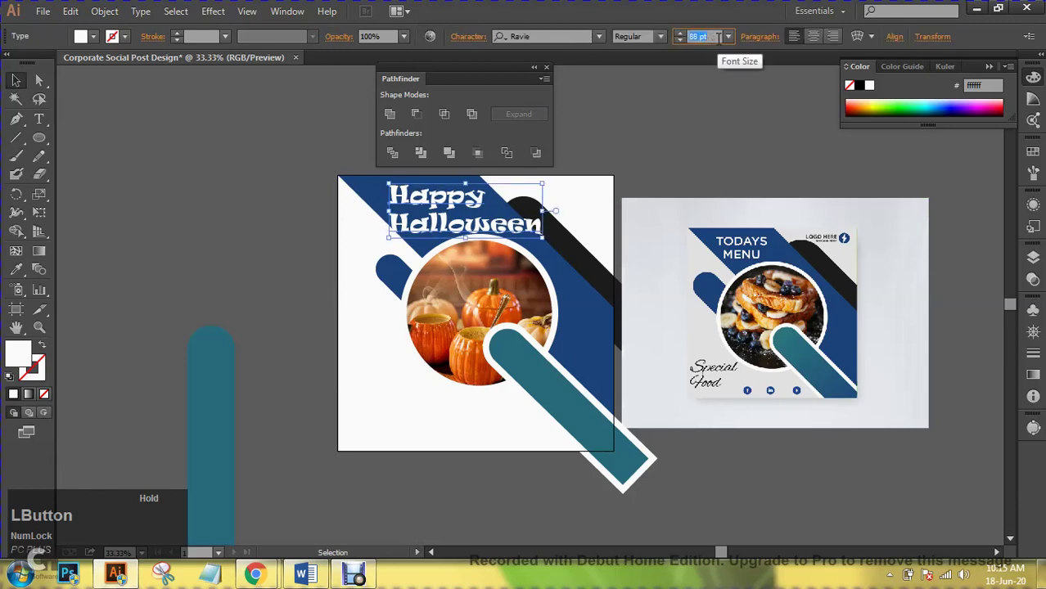
pyautogui.press('Return')
pyautogui.write('80')
pyautogui.press('Return')
pyautogui.press('Down')
pyautogui.press('Down')
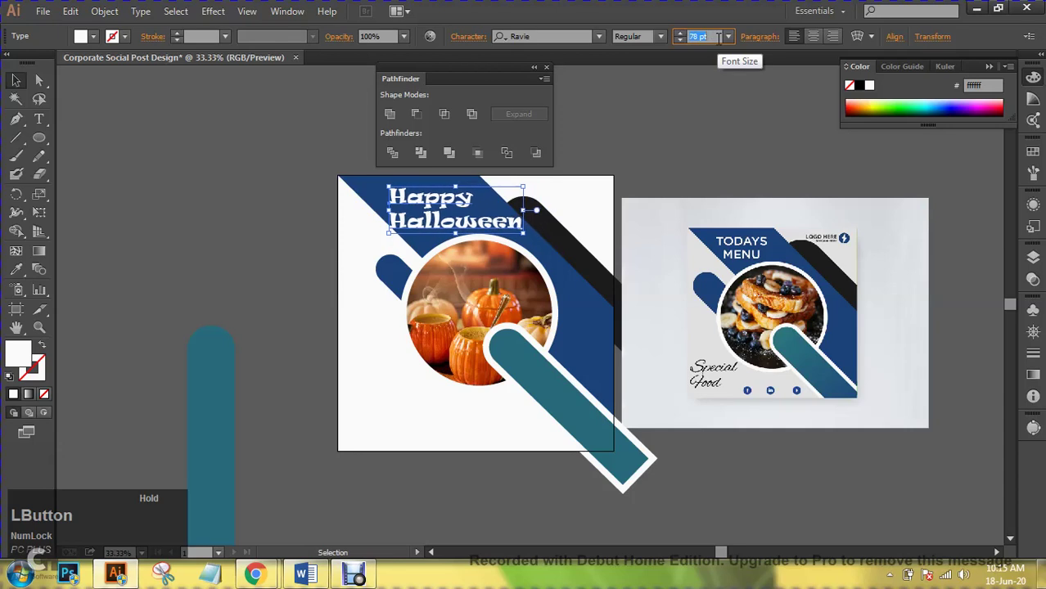
# - Duplicate the Happy Halloween title and move the copy to the left pasteboard
pyautogui.hotkey('ctrl', 'shift', 'a')
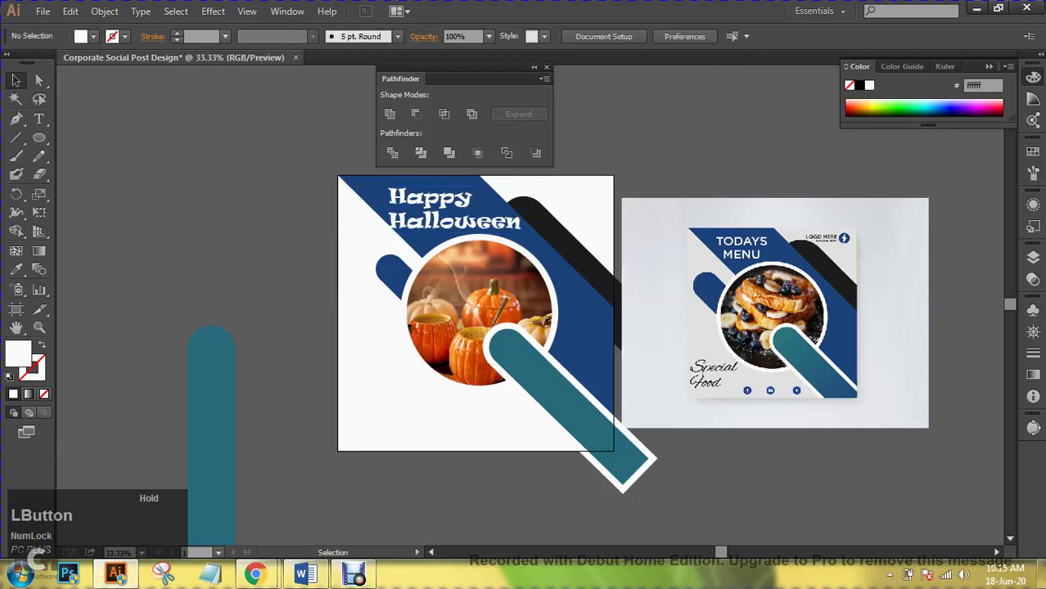
pyautogui.moveTo(504, 67); pyautogui.dragTo(307, 84)
pyautogui.click(454, 209)
pyautogui.moveTo(454, 209); pyautogui.dragTo(424, 419)
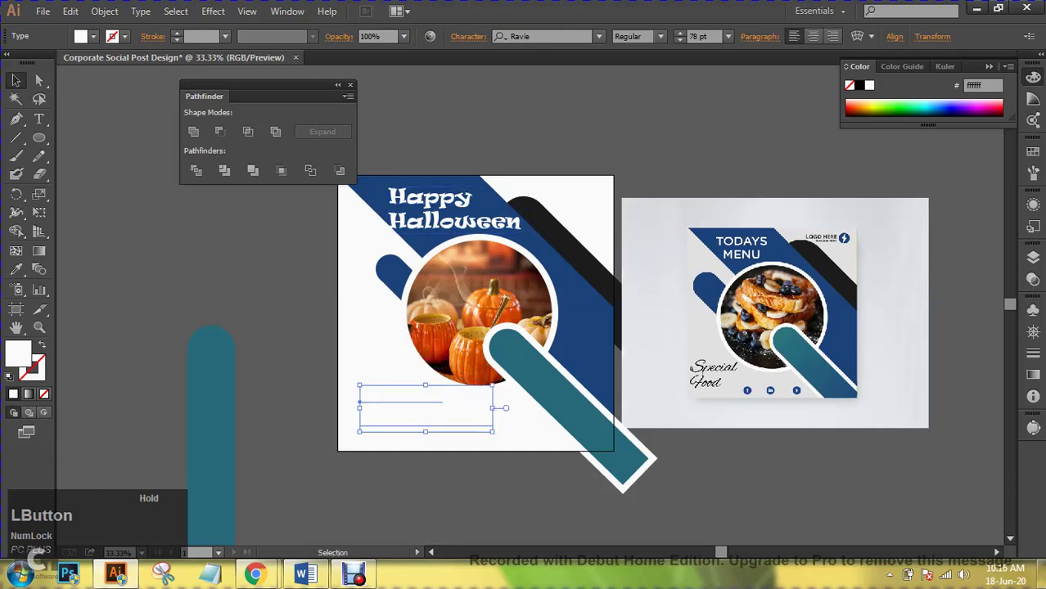
pyautogui.press('a')
pyautogui.press('v')
pyautogui.moveTo(410, 397); pyautogui.dragTo(262, 286)
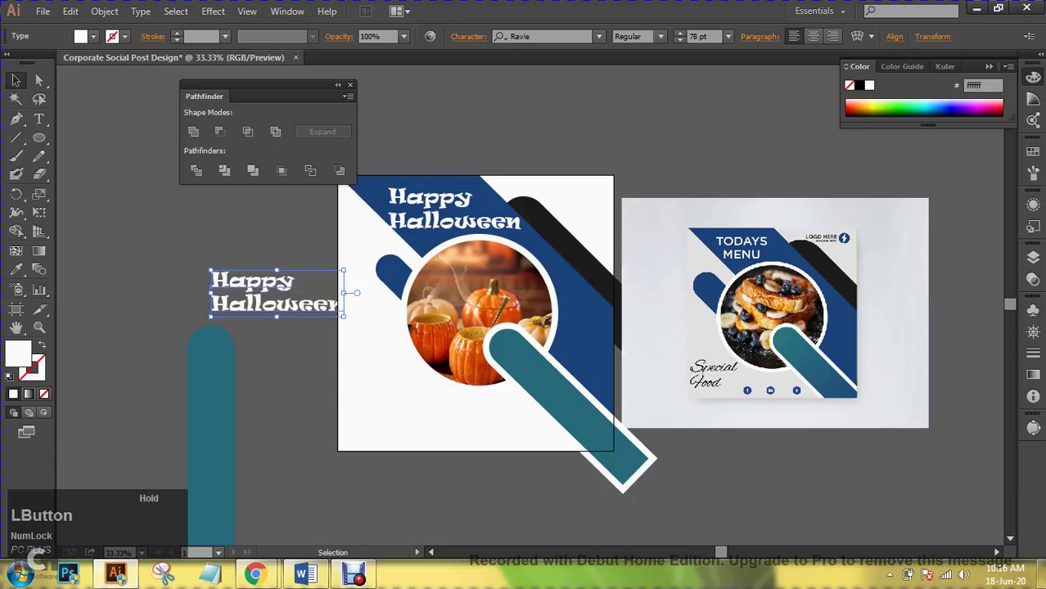
# - Fill the copy with the band's dark blue #1c437c and place it lower-left on the post
pyautogui.click(15, 270)
pyautogui.click(585, 302)
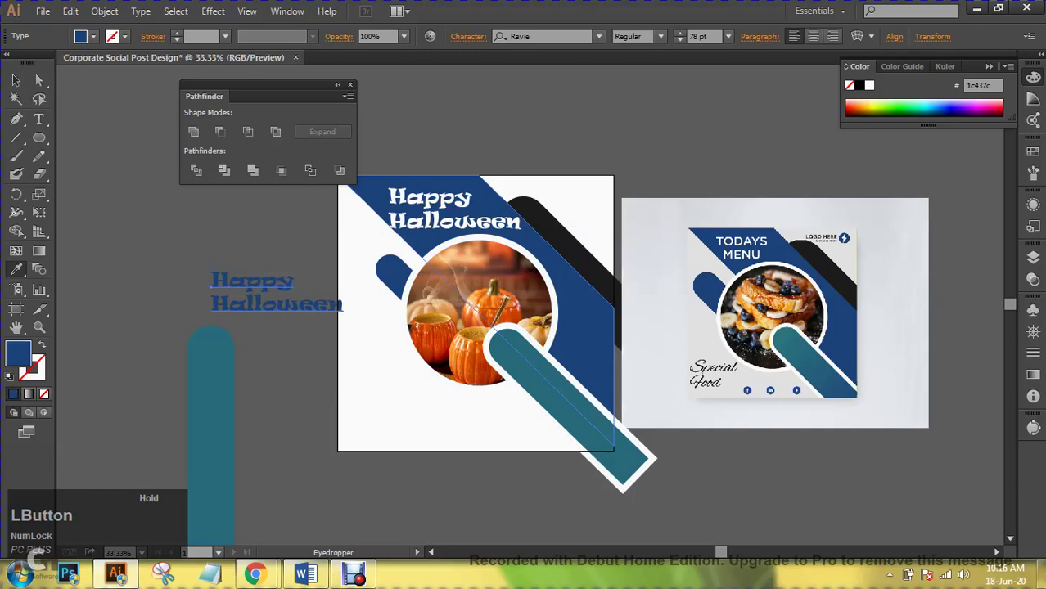
pyautogui.click(16, 79)
pyautogui.moveTo(307, 301); pyautogui.dragTo(451, 423)
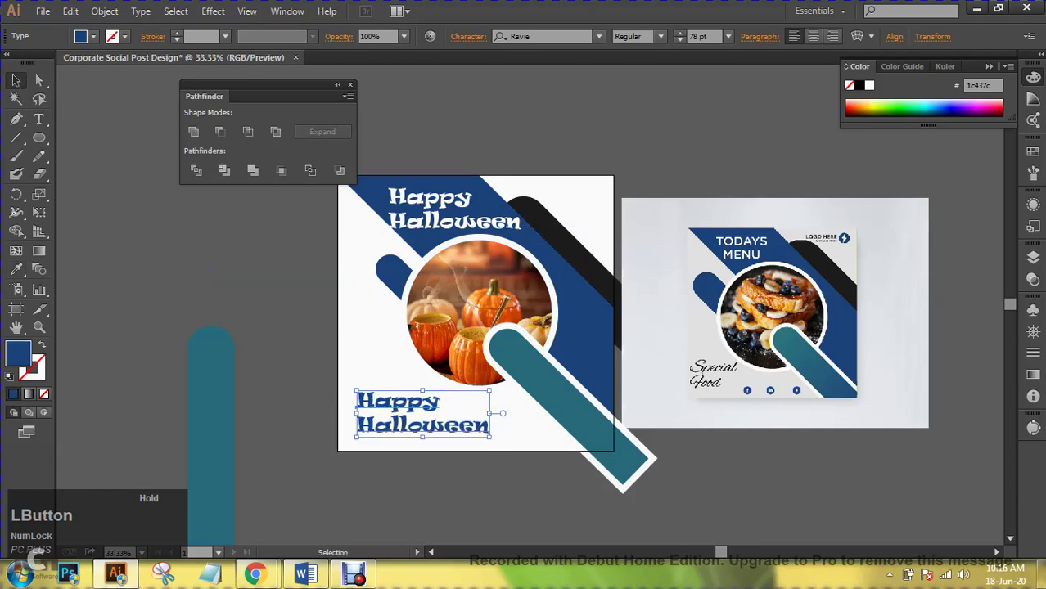
# - Retype the blue copy as 'Special' over 'Soup', replacing the interim word Coffee
pyautogui.press('t')
pyautogui.tripleClick(421, 401)
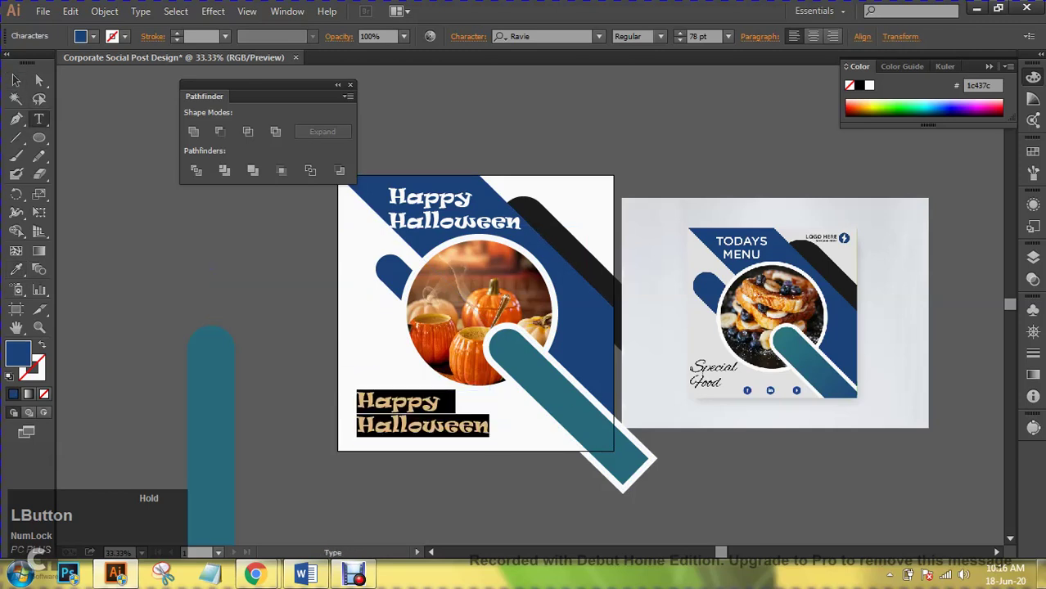
pyautogui.write('Special')
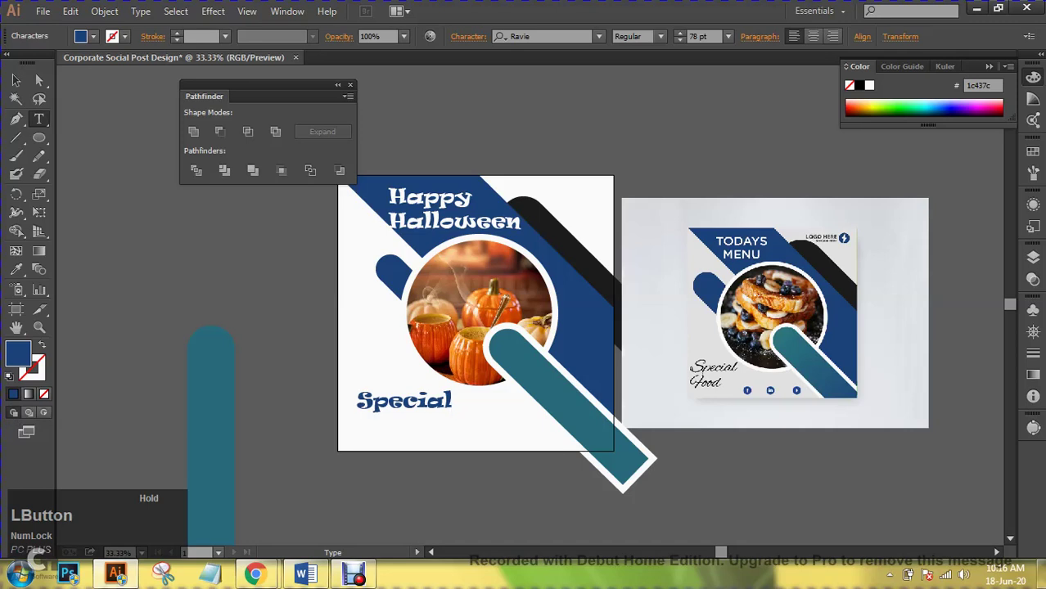
pyautogui.press('Return')
pyautogui.write('Coffee')
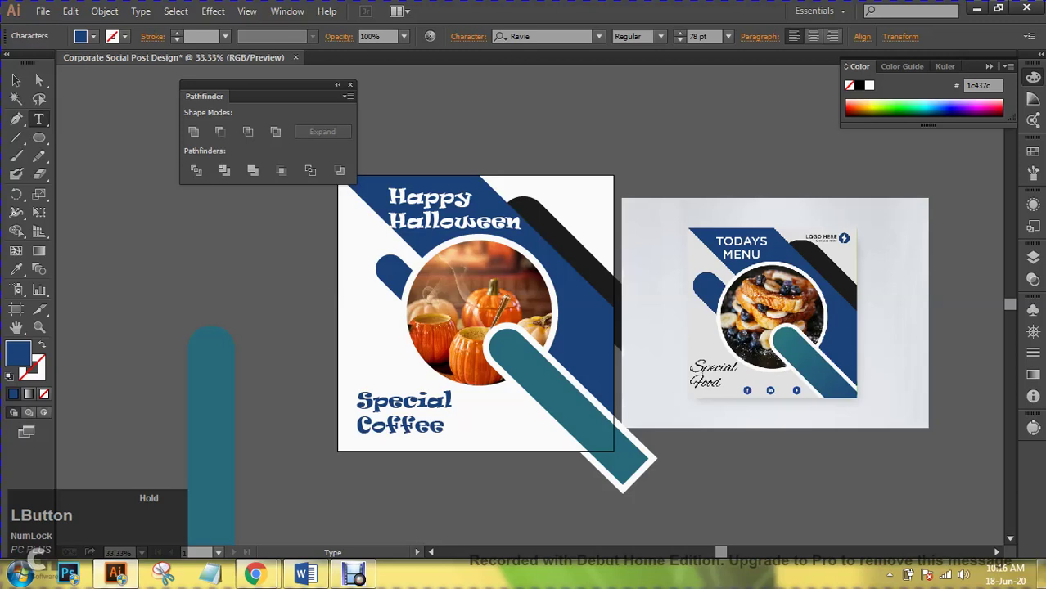
pyautogui.doubleClick(400, 426)
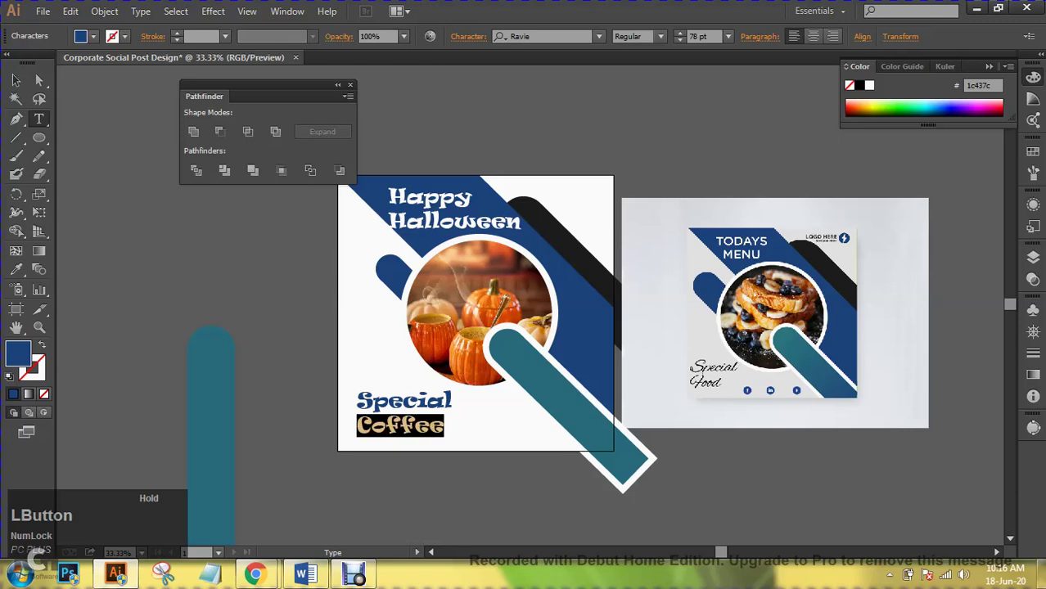
pyautogui.write('Soup')
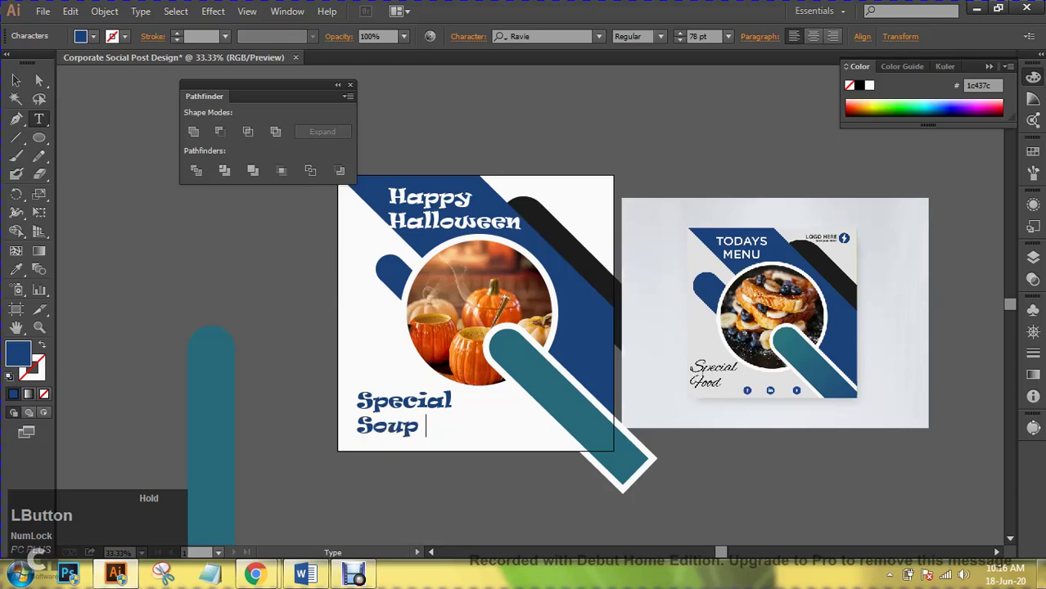
pyautogui.click(15, 79)
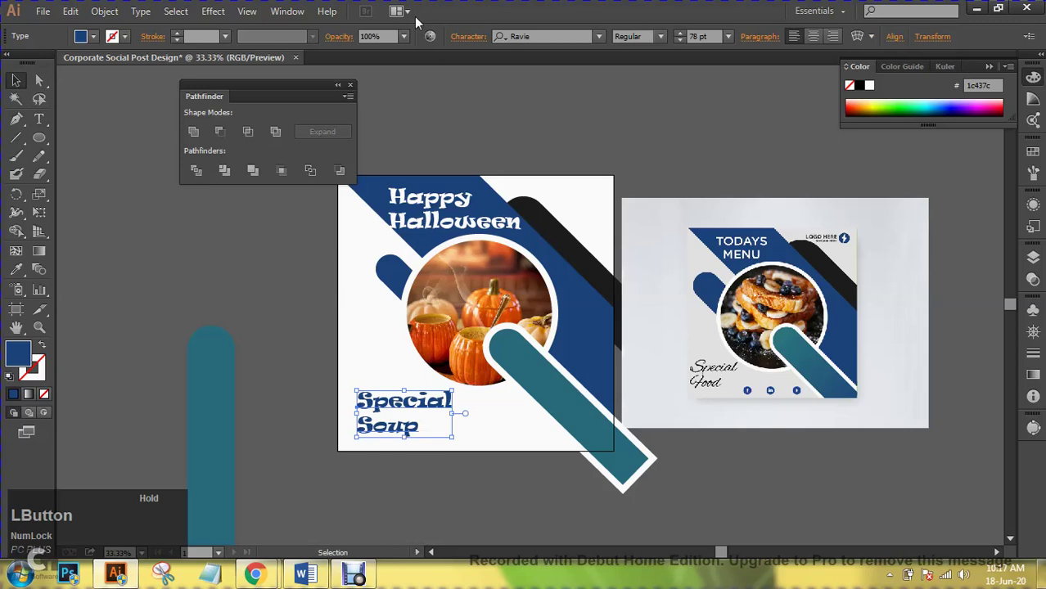
# - Try Showcard Gothic on Special Soup and nudge the text slightly left and down
pyautogui.click(547, 38)
pyautogui.press('Down')
pyautogui.press('Down')
pyautogui.press('Down')
pyautogui.press('Down')
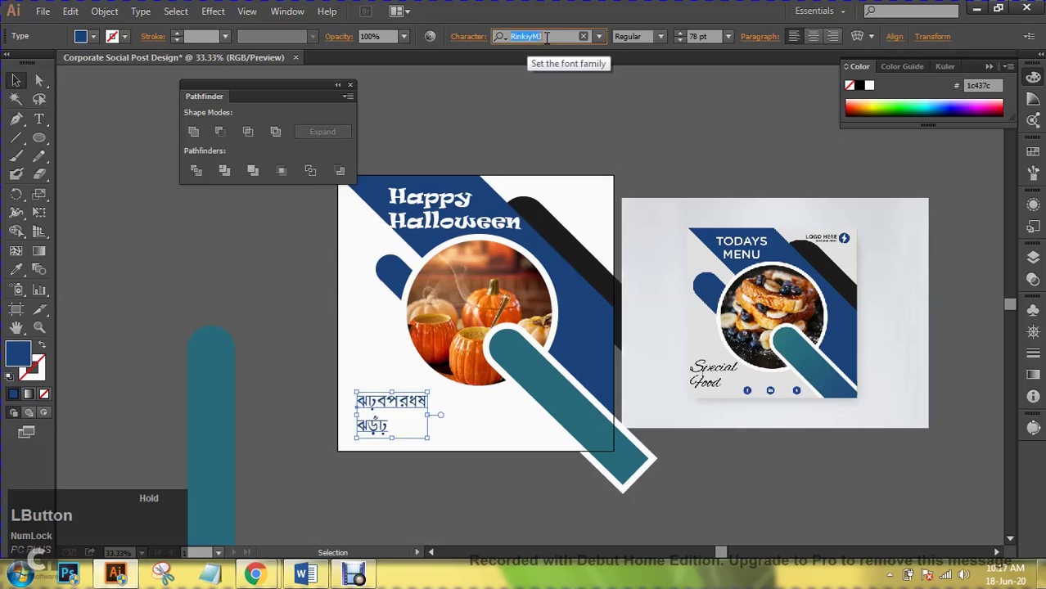
pyautogui.press('Down')
pyautogui.press('Down')
pyautogui.press('Down')
pyautogui.press('Down')
pyautogui.press('Down')
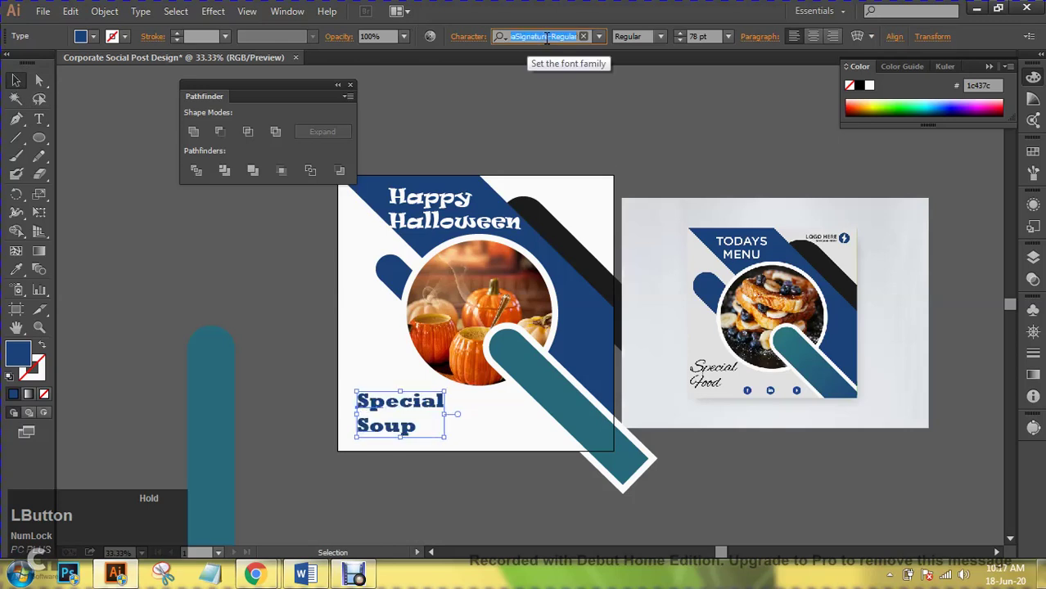
pyautogui.press('Down')
pyautogui.press('Down')
pyautogui.press('Down')
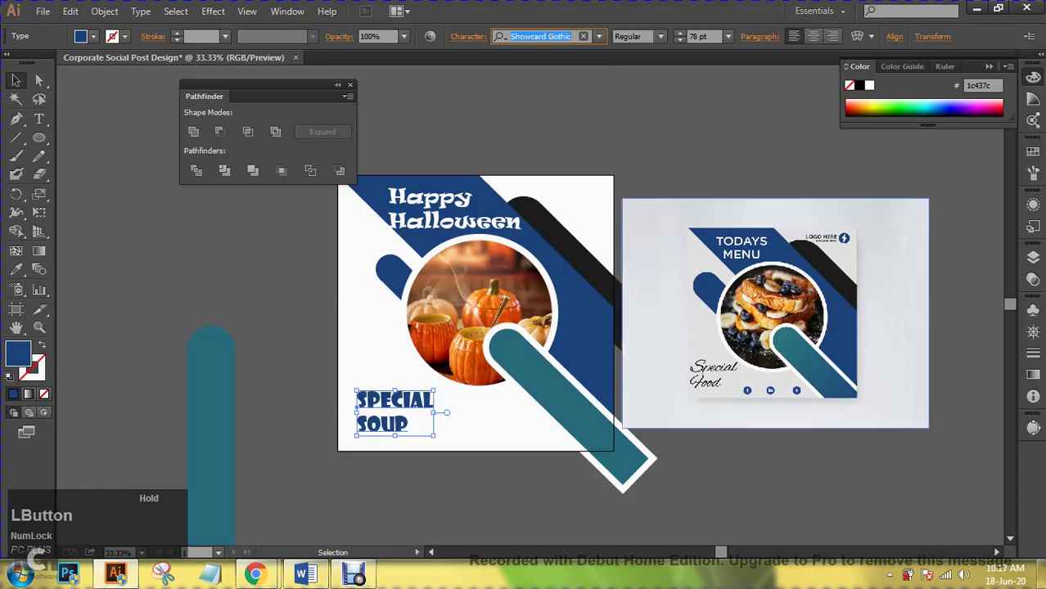
pyautogui.moveTo(392, 410)
pyautogui.mouseDown()
pyautogui.moveTo(378, 404)
pyautogui.moveTo(400, 403)
pyautogui.mouseUp()
pyautogui.hotkey('ctrl', 'shift', 'a')
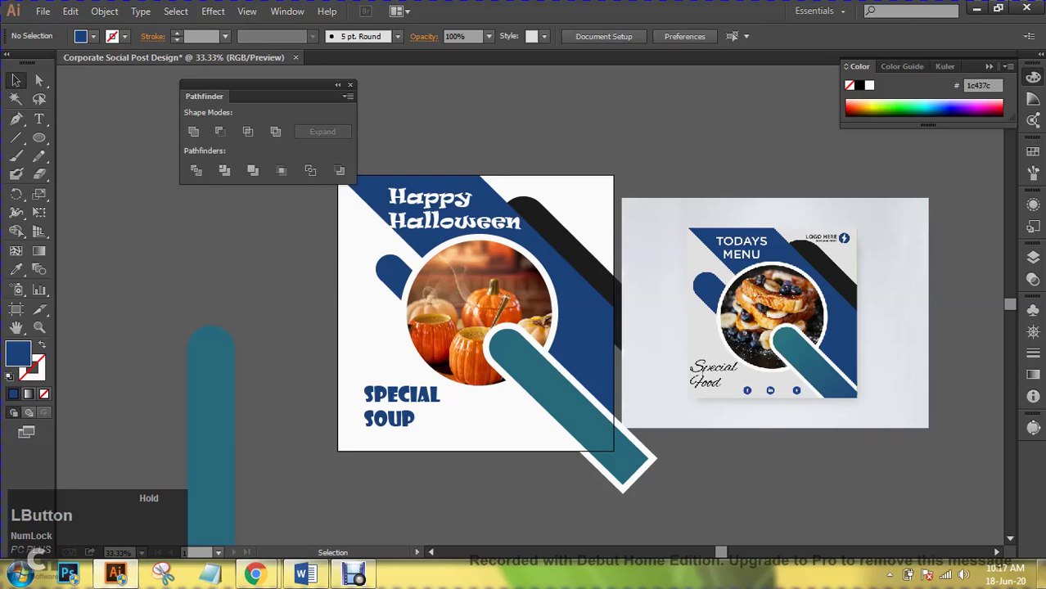
pyautogui.moveTo(386, 409); pyautogui.dragTo(378, 415)
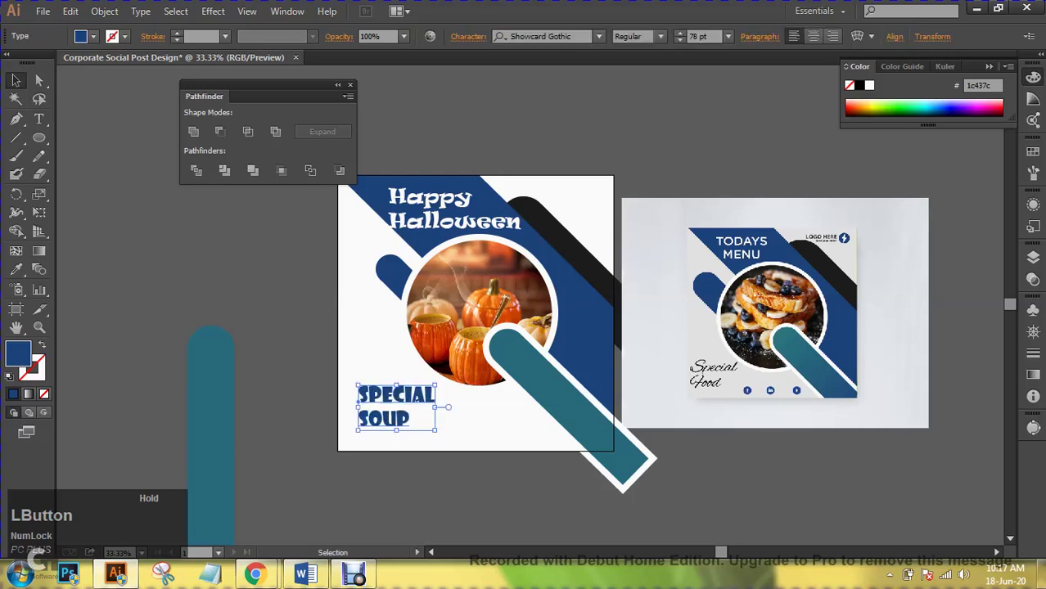
# - Browse fonts from Agency FB onward and set Special Soup in Berlin Sans FB Demi Bold
pyautogui.click(544, 35)
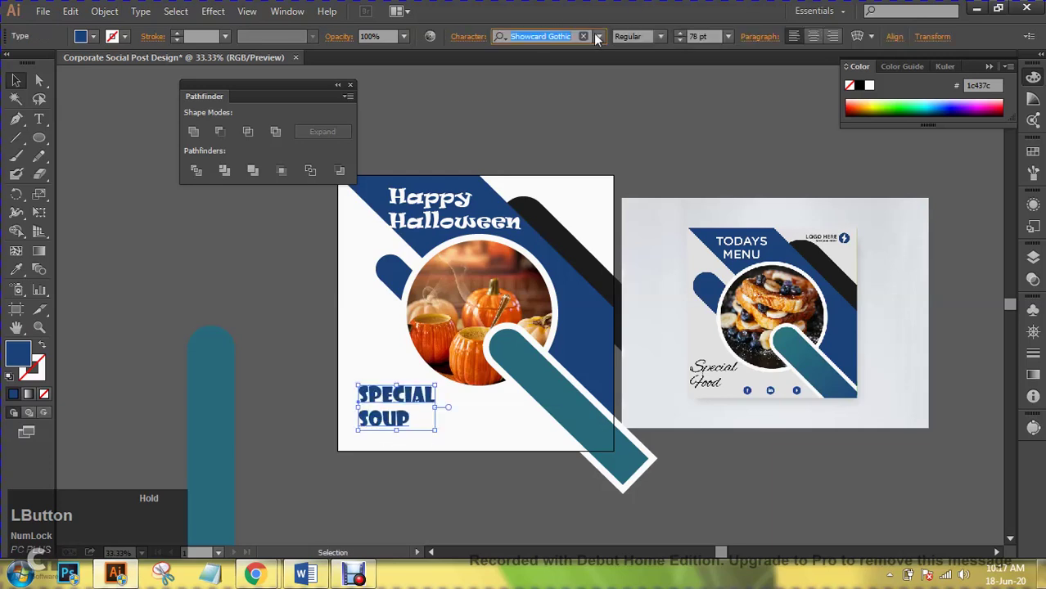
pyautogui.click(598, 38)
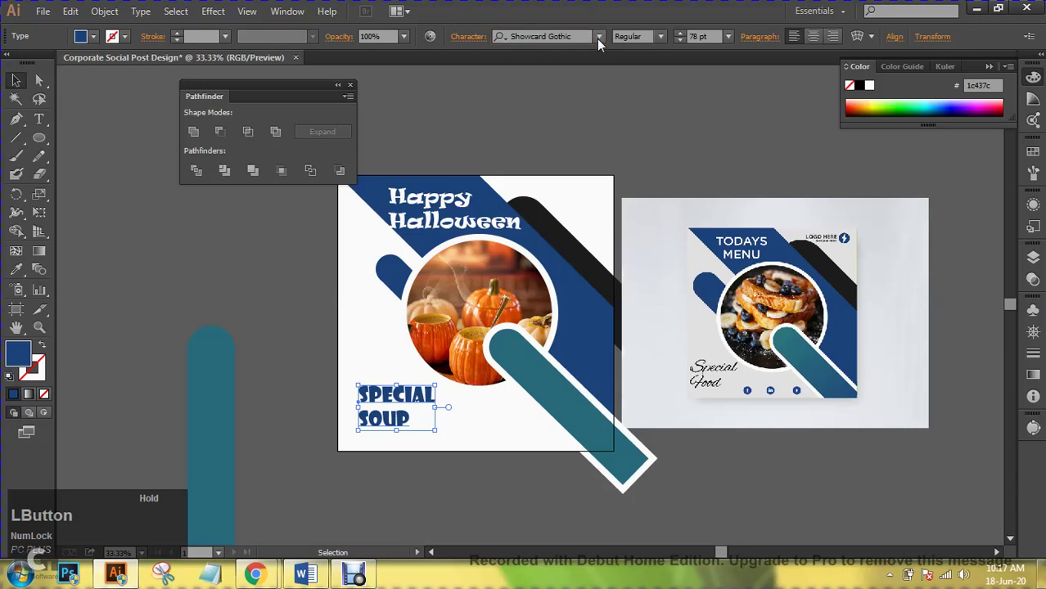
pyautogui.click(600, 36)
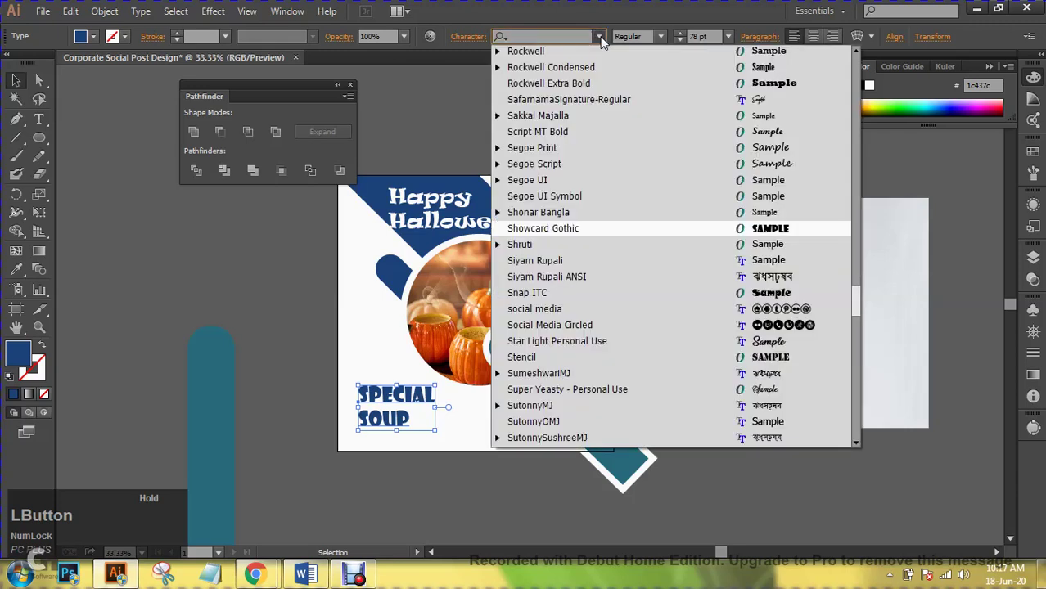
pyautogui.moveTo(851, 295); pyautogui.dragTo(857, 64)
pyautogui.click(616, 54)
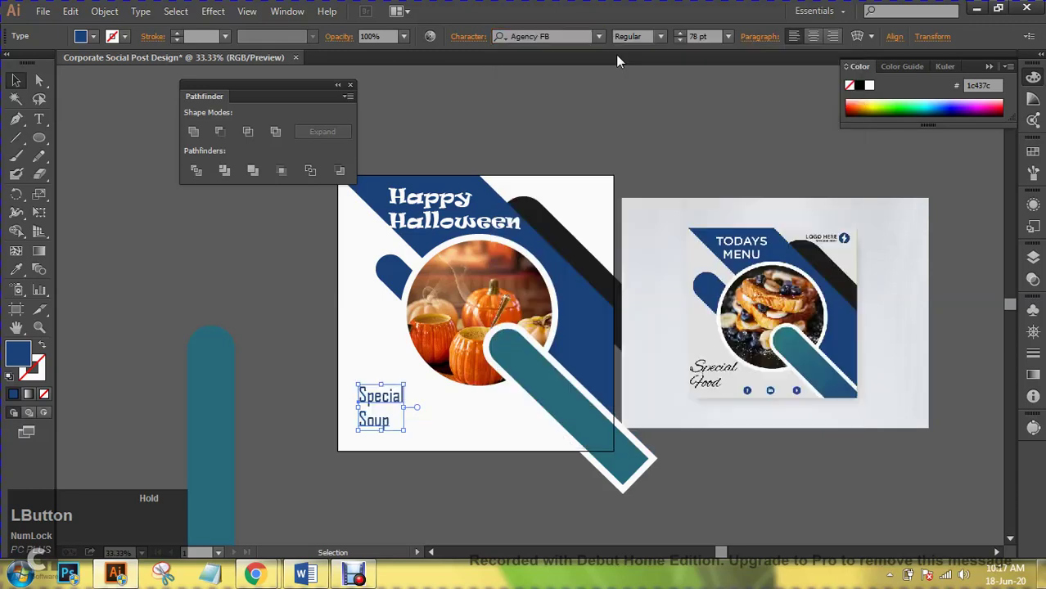
pyautogui.click(568, 37)
pyautogui.press('Down')
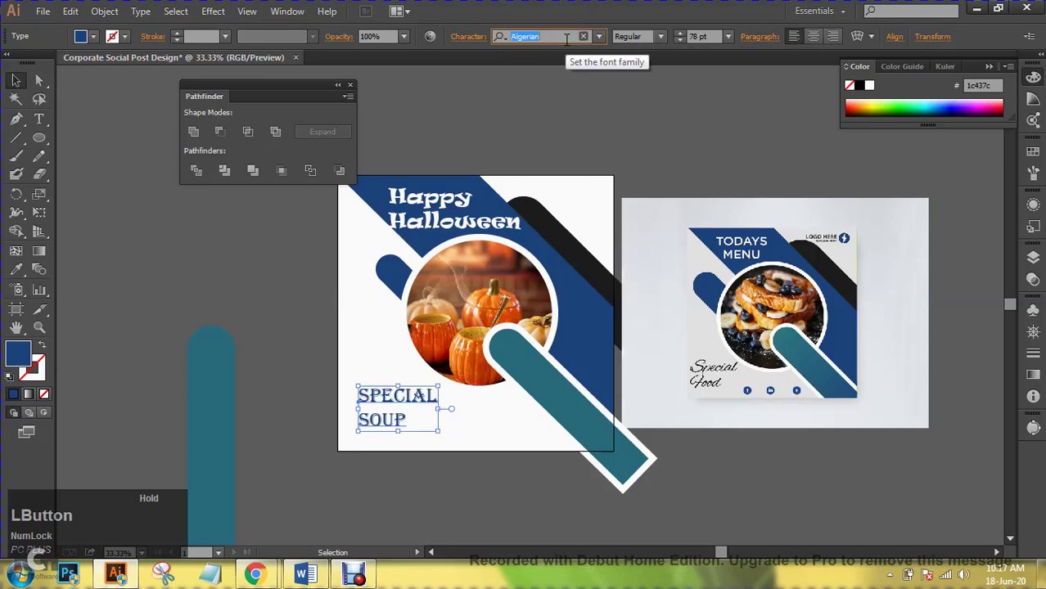
pyautogui.press('Down')
pyautogui.press('Down')
pyautogui.press('Down')
pyautogui.press('Down')
pyautogui.press('Down')
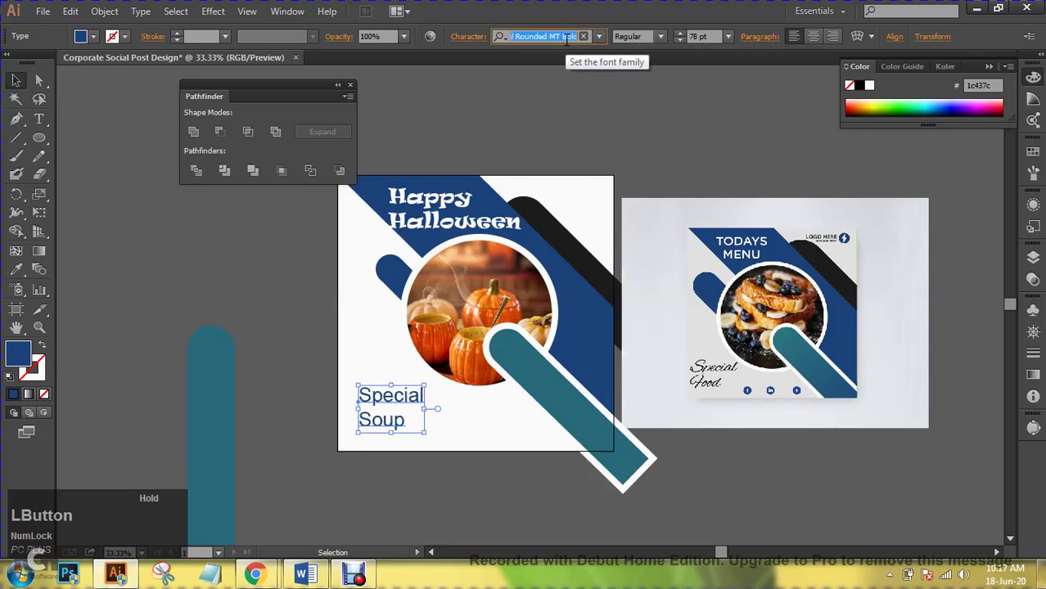
pyautogui.press('Down')
pyautogui.press('Down')
pyautogui.press('Down')
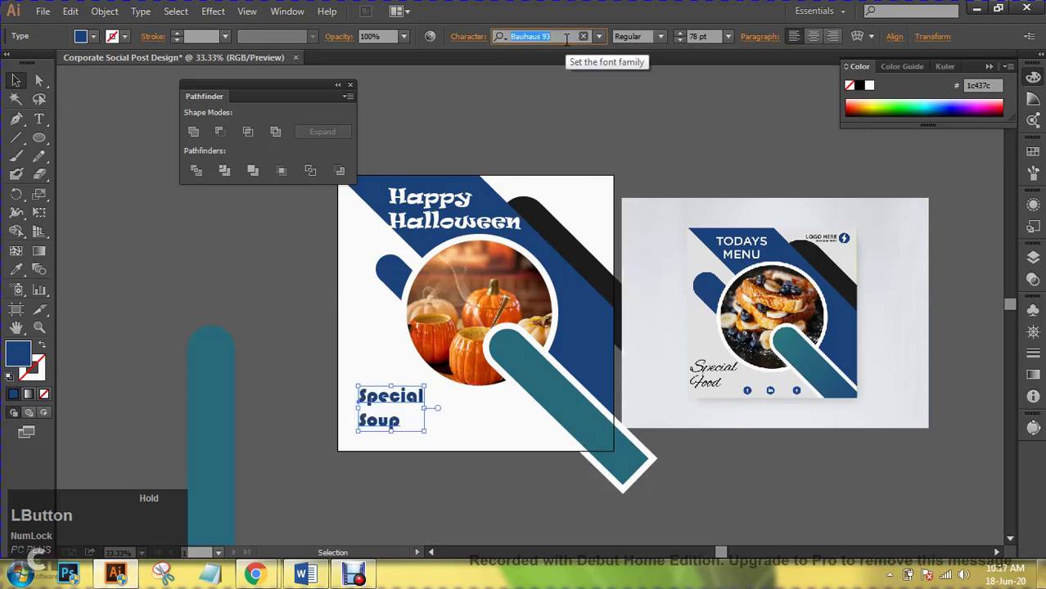
pyautogui.press('Down')
pyautogui.press('Down')
pyautogui.press('Down')
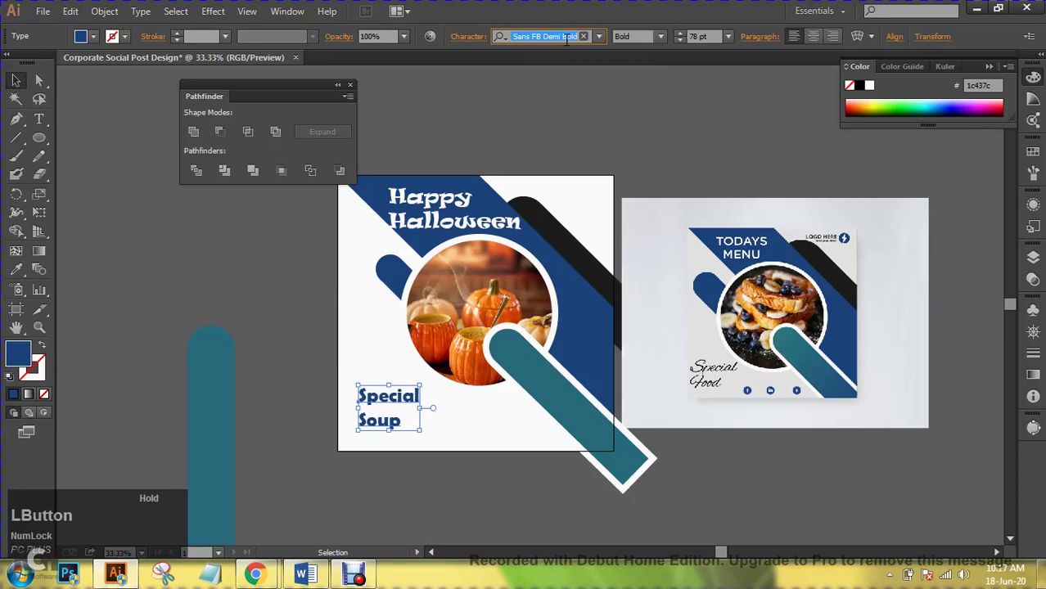
pyautogui.hotkey('ctrl', 't')
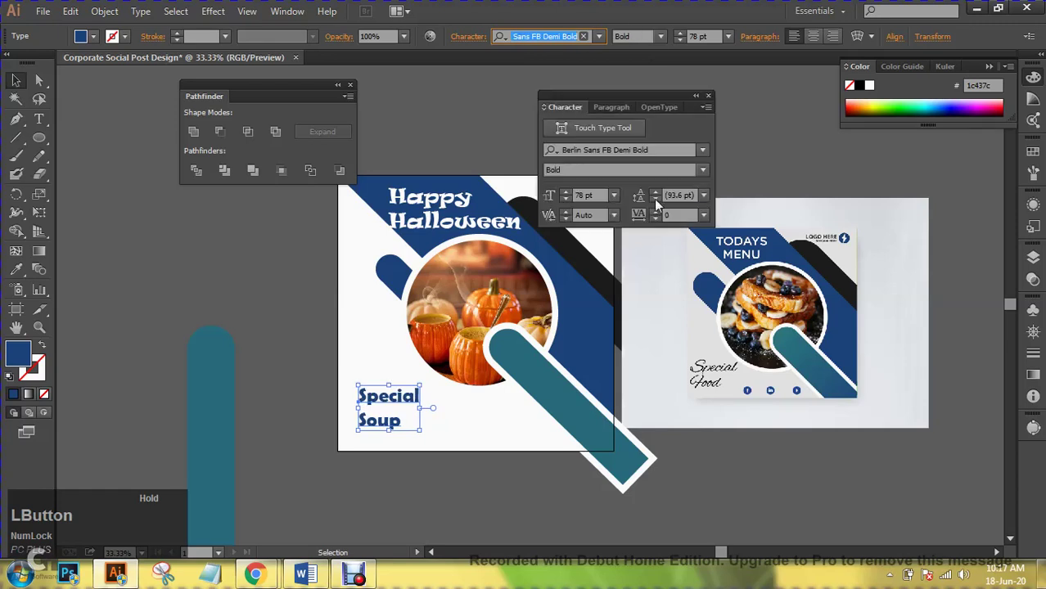
# - Raise the Special Soup font size to 130 pt and its leading to 115 pt
pyautogui.click(653, 197)
pyautogui.moveTo(653, 197); pyautogui.dragTo(653, 198)
pyautogui.click(716, 36)
pyautogui.scroll(16, 717, 36)
pyautogui.scroll(11, 717, 36)
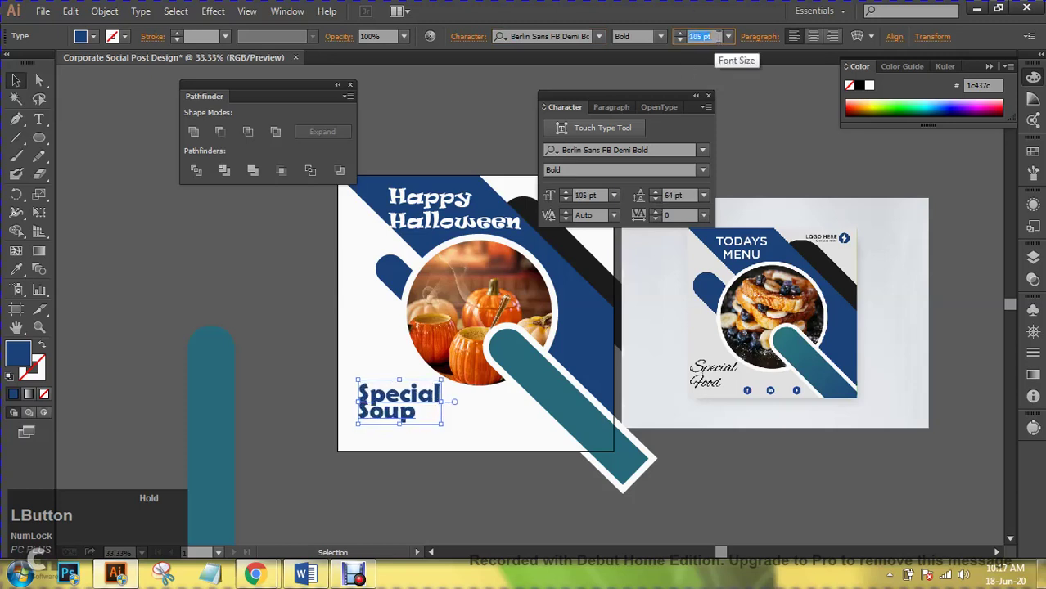
pyautogui.scroll(1, 717, 36)
pyautogui.moveTo(655, 192); pyautogui.dragTo(659, 192)
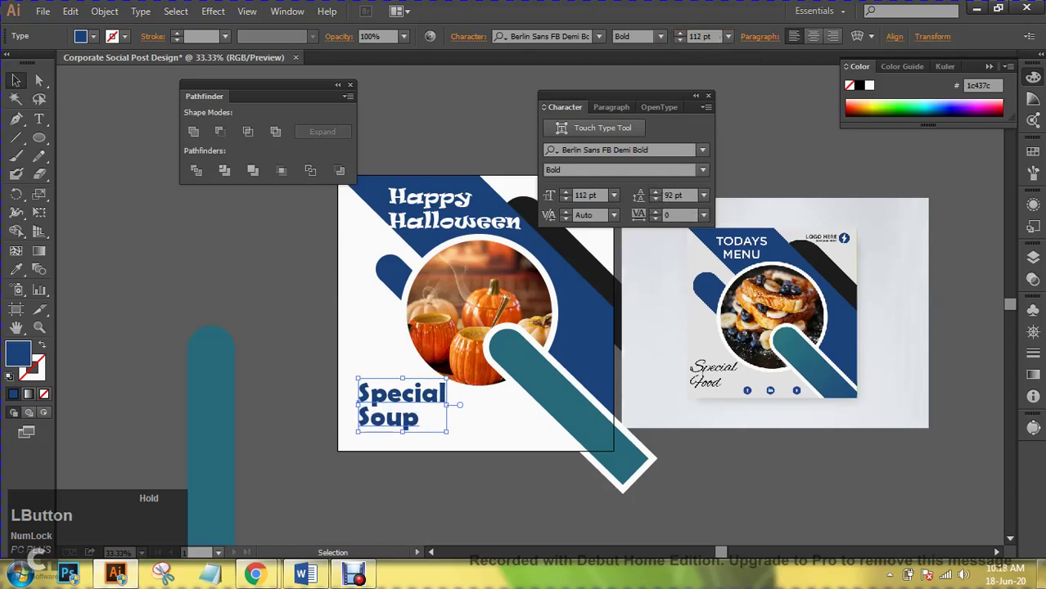
pyautogui.scroll(1, 714, 36)
pyautogui.scroll(12, 713, 36)
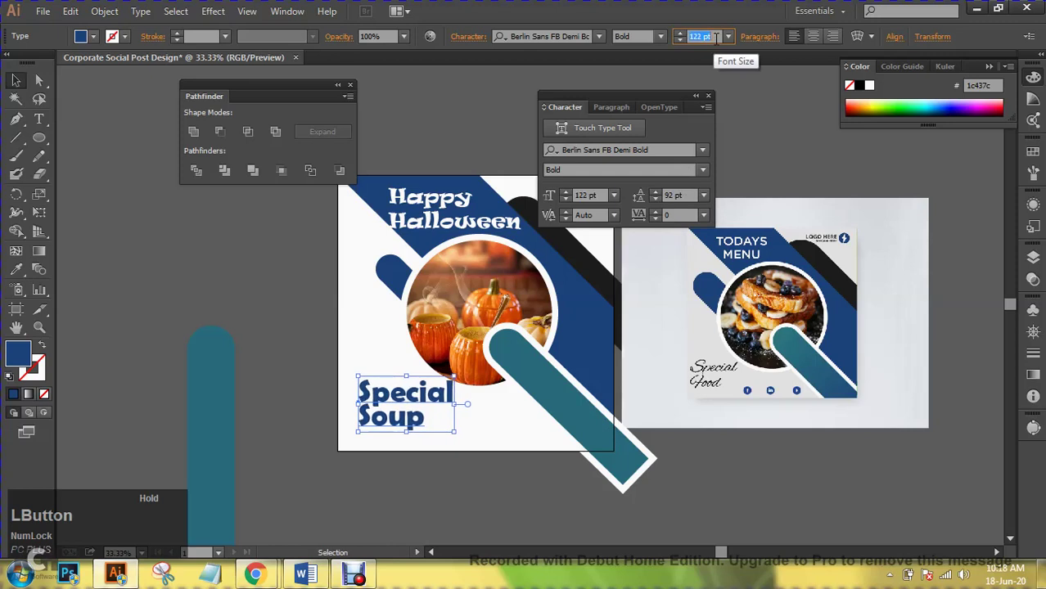
pyautogui.scroll(4, 715, 37)
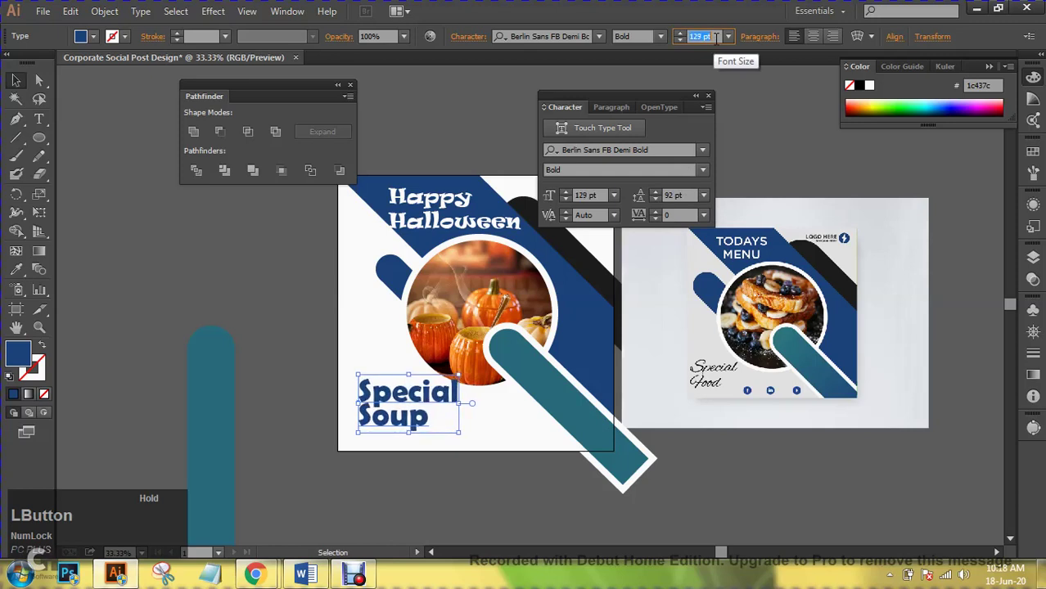
pyautogui.scroll(1, 715, 37)
pyautogui.scroll(1, 688, 196)
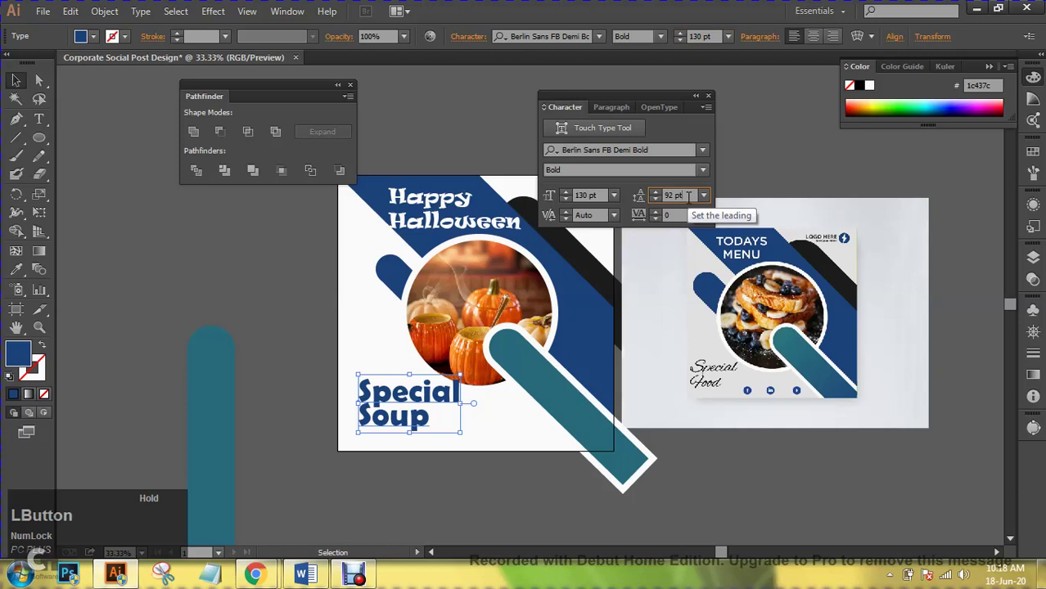
pyautogui.scroll(1, 688, 196)
pyautogui.scroll(8, 688, 196)
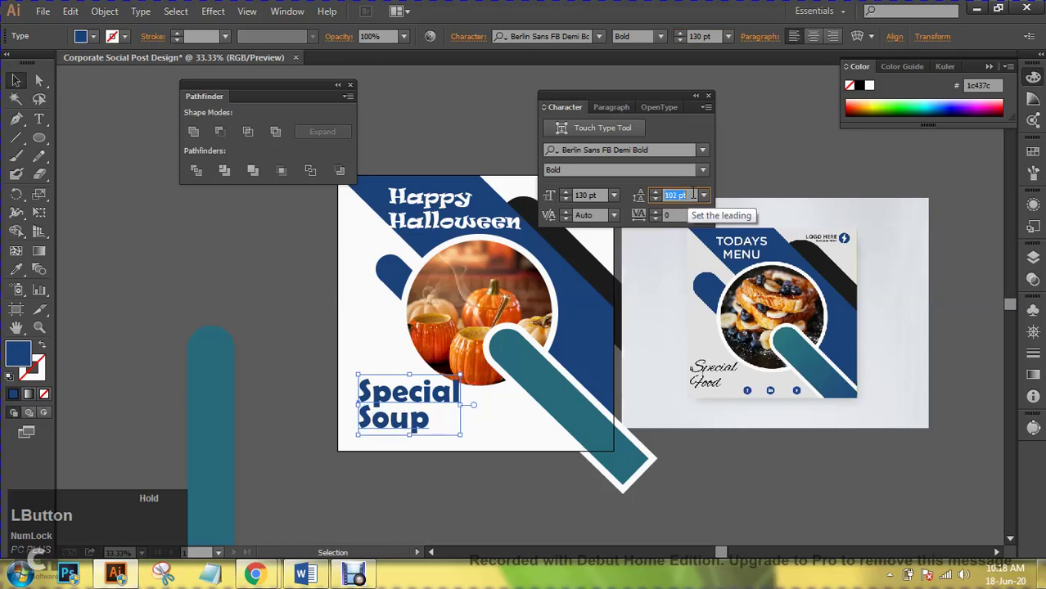
pyautogui.scroll(13, 693, 196)
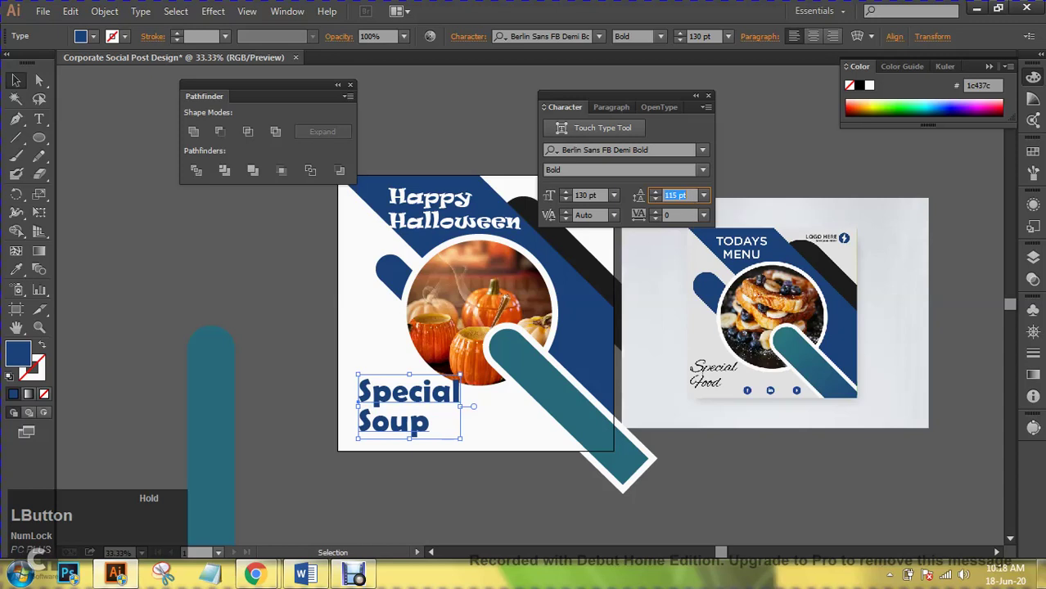
# - Scale the Special Soup text down slightly and shift it a little left
pyautogui.hotkey('ctrl', 'shift', 'a')
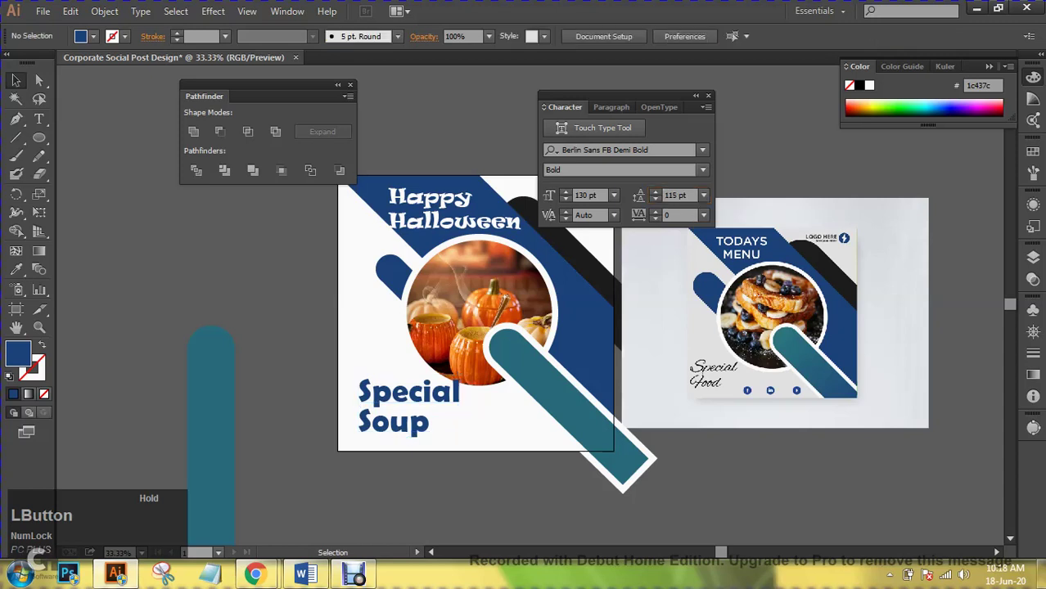
pyautogui.click(409, 405)
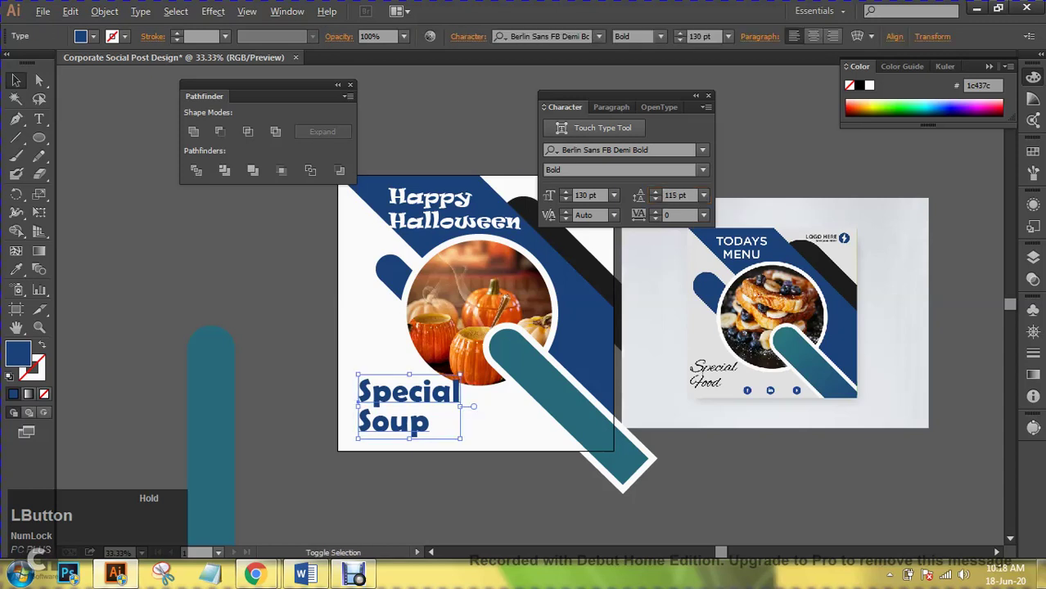
pyautogui.moveTo(461, 439)
pyautogui.mouseDown()
pyautogui.moveTo(470, 446)
pyautogui.moveTo(455, 435)
pyautogui.mouseUp()
pyautogui.moveTo(413, 397); pyautogui.dragTo(410, 398)
pyautogui.hotkey('ctrl', 'shift', 'a')
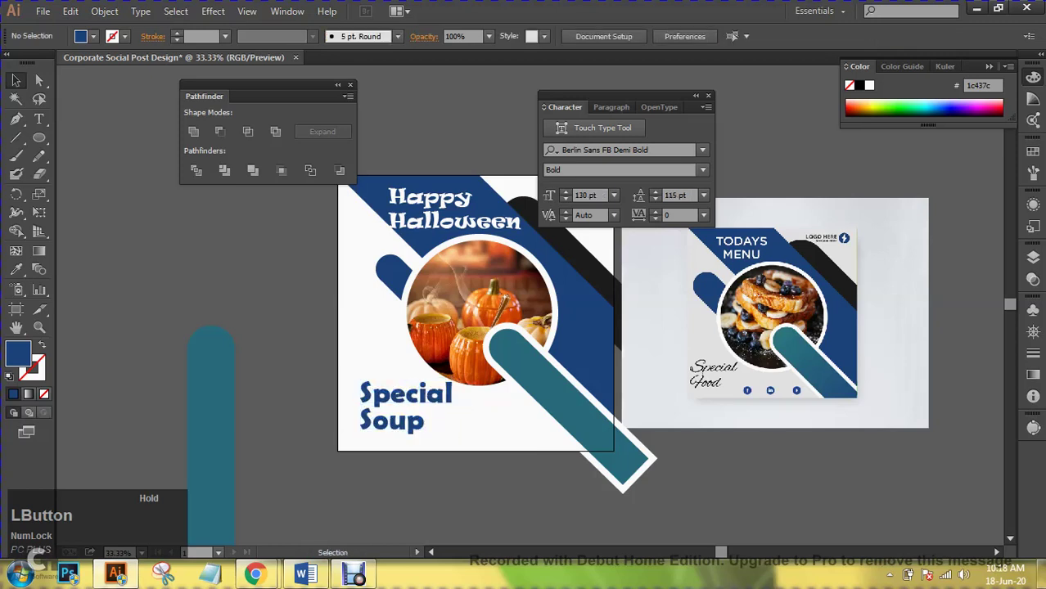
# - Set the Special Soup text to Birds of Paradise at 95 pt and adjust its line spacing
pyautogui.click(406, 403)
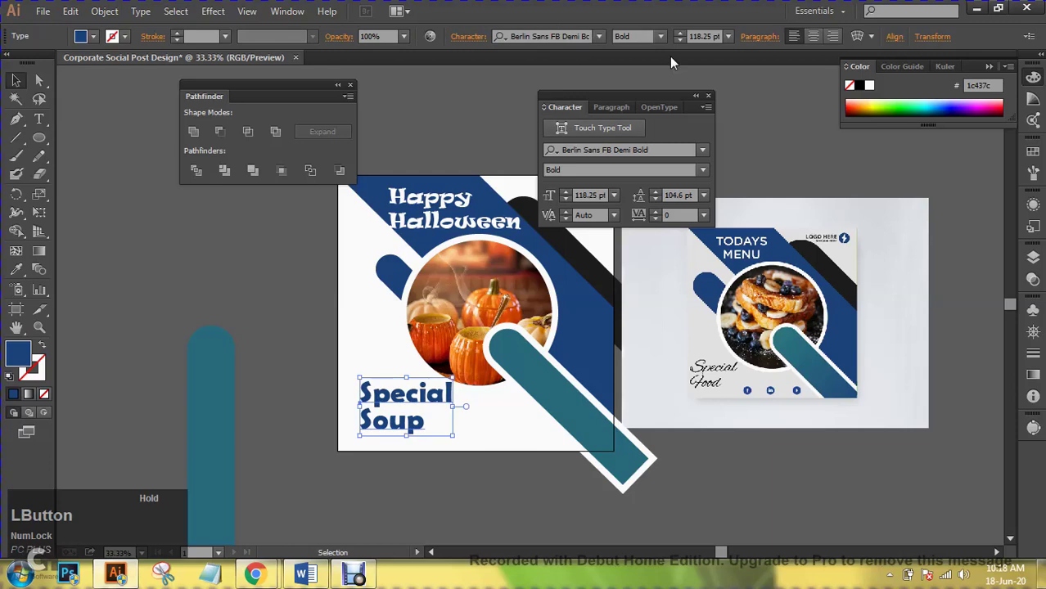
pyautogui.click(576, 36)
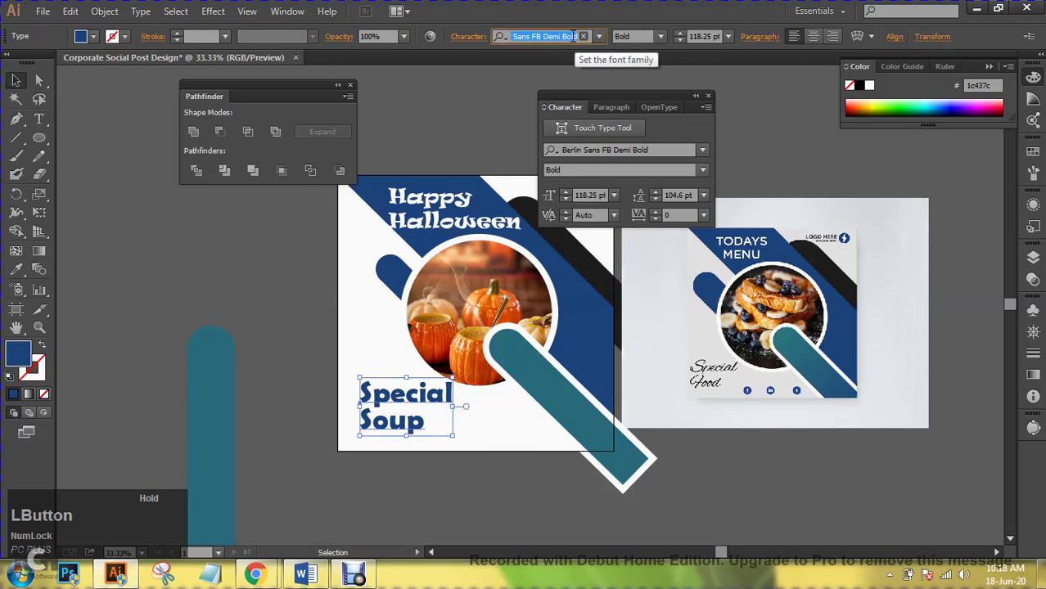
pyautogui.scroll(-2, 576, 36)
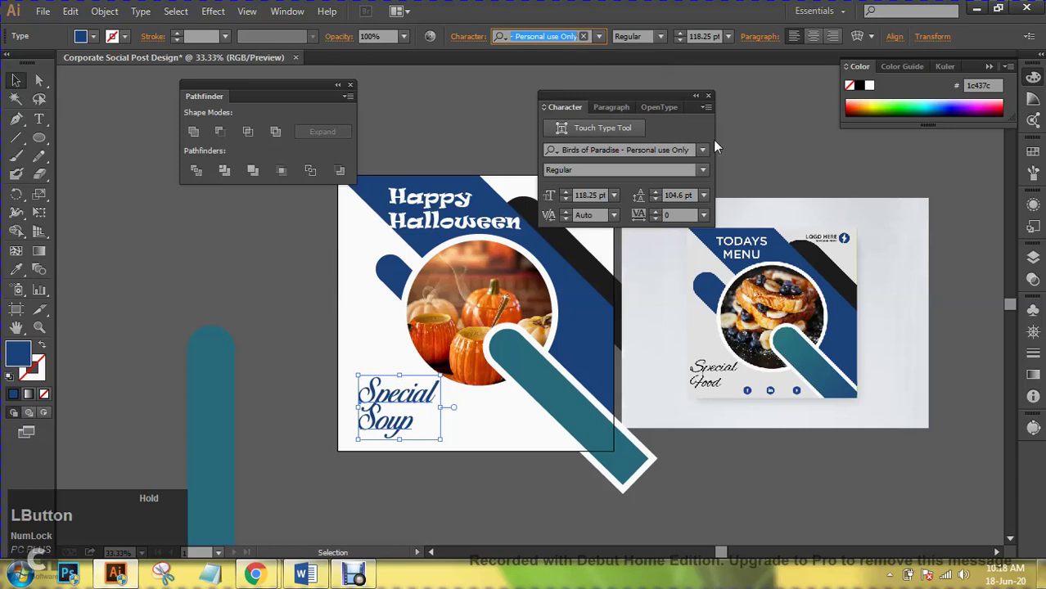
pyautogui.click(679, 196)
pyautogui.scroll(-3, 681, 197)
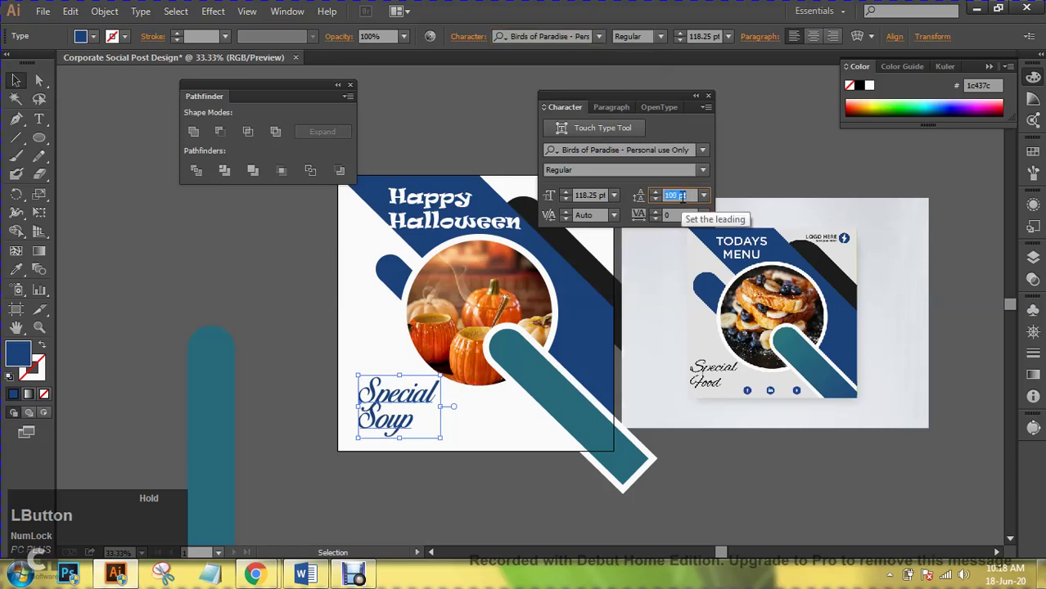
pyautogui.scroll(3, 679, 196)
pyautogui.click(697, 36)
pyautogui.scroll(-18, 711, 41)
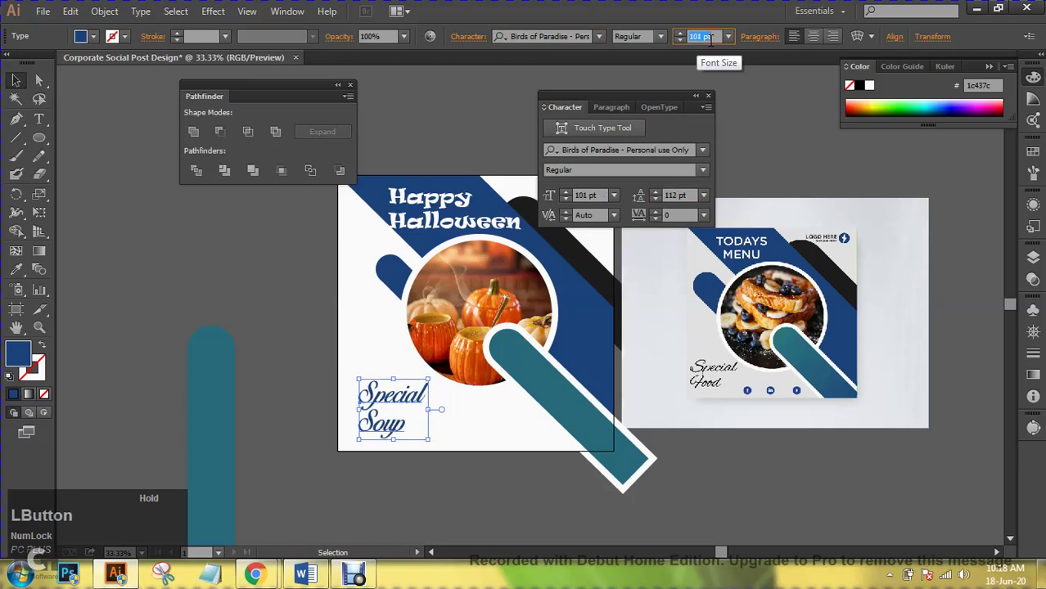
pyautogui.scroll(-5, 711, 41)
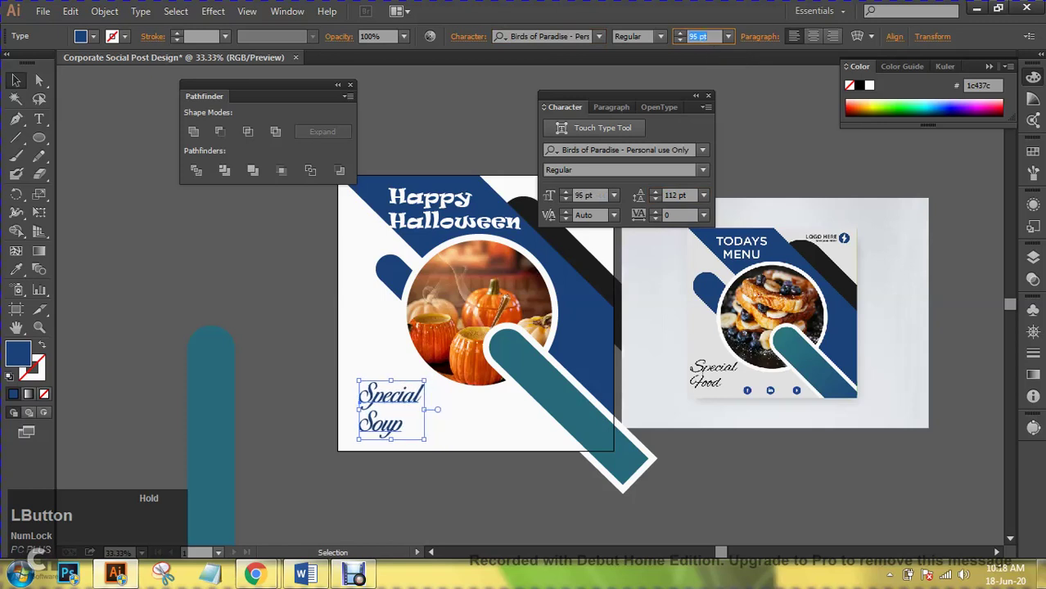
# - Join Special Soup onto one line, move it lower, and Alt-drag a copy just below it
pyautogui.doubleClick(365, 422)
pyautogui.moveTo(359, 424); pyautogui.dragTo(374, 424)
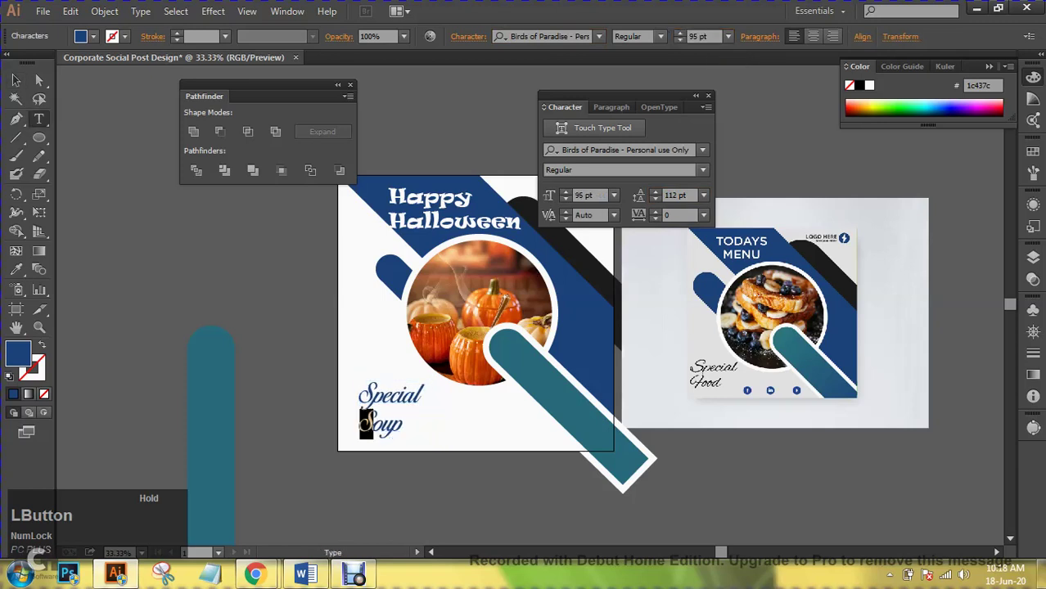
pyautogui.click(360, 423)
pyautogui.press('BackSpace')
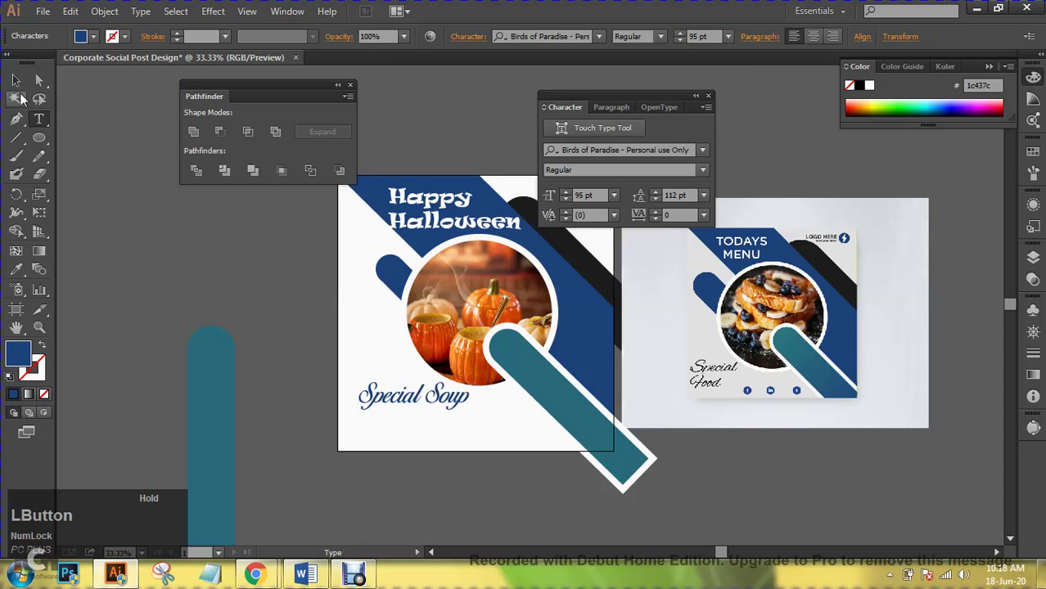
pyautogui.click(16, 82)
pyautogui.moveTo(372, 392); pyautogui.dragTo(450, 403)
pyautogui.hotkey('ctrl', 'shift', 'a')
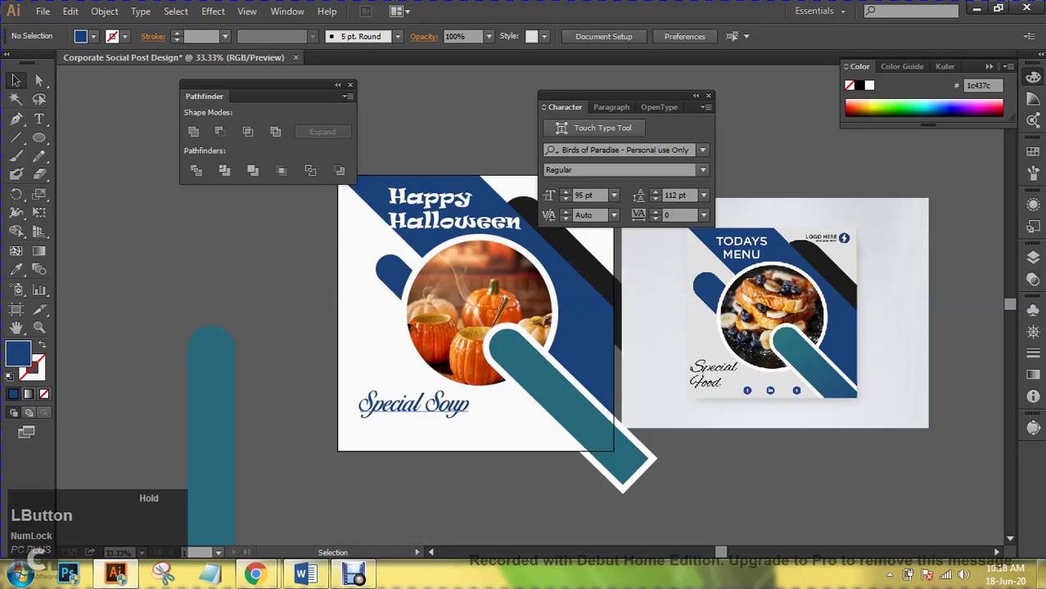
pyautogui.click(414, 403)
pyautogui.moveTo(413, 404); pyautogui.dragTo(413, 425)
# - Clear all the text from the copied Special Soup line
pyautogui.press('t')
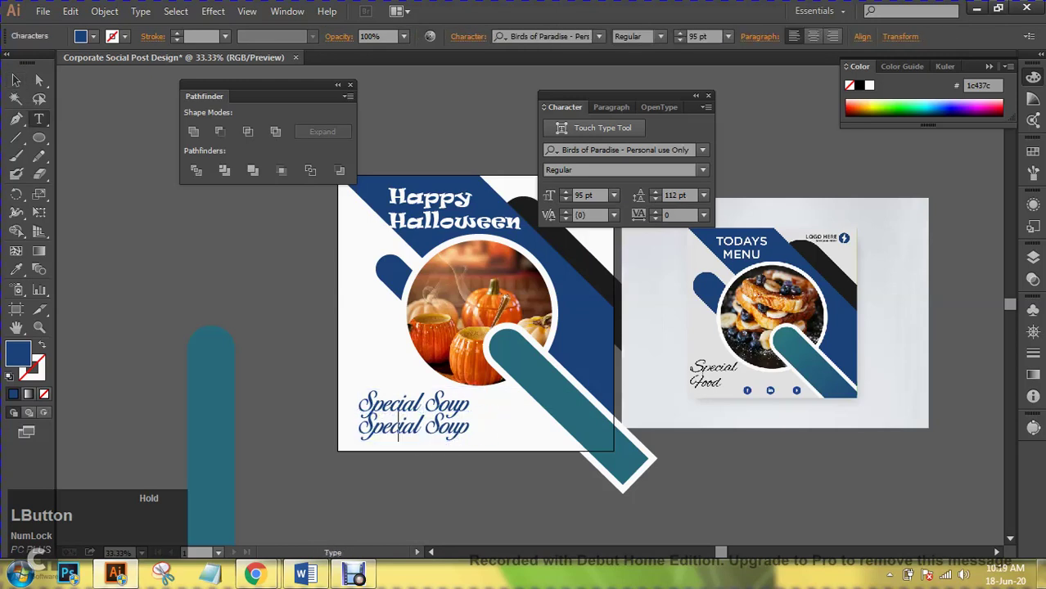
pyautogui.tripleClick(397, 426)
pyautogui.press('BackSpace')
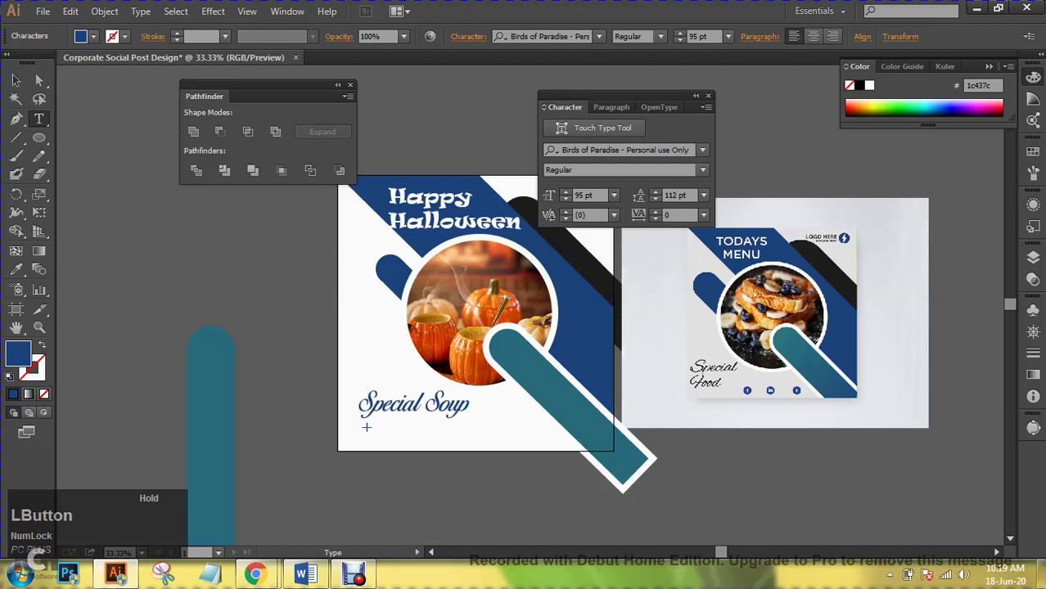
pyautogui.write('@@@')
pyautogui.press('BackSpace')
pyautogui.press('BackSpace')
pyautogui.press('BackSpace')
# - Set the emptied line in Nexa Bold and type the phone number
pyautogui.click(580, 36)
pyautogui.write('nexa')
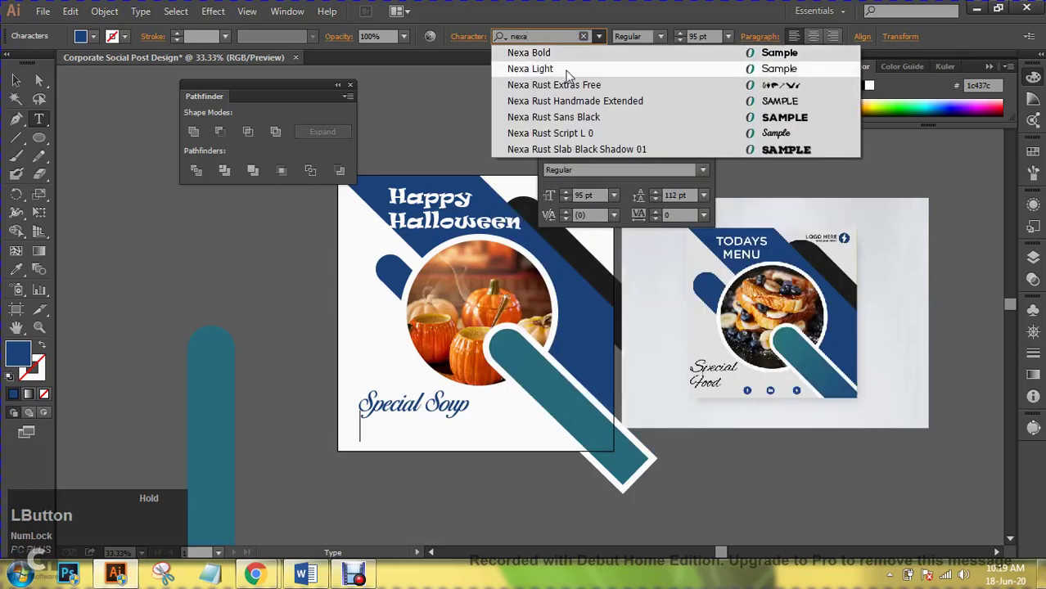
pyautogui.click(574, 54)
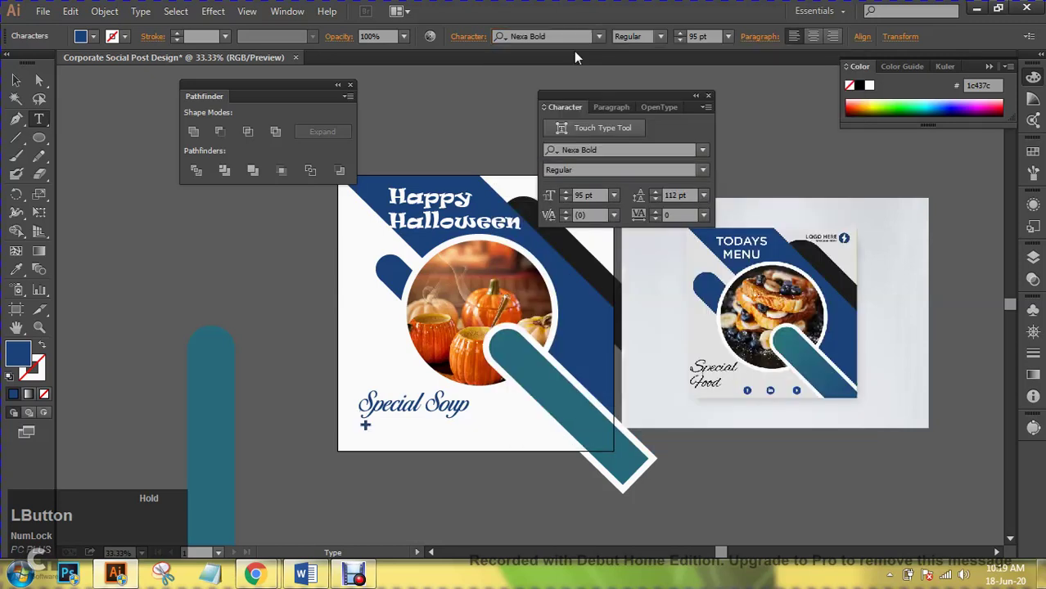
pyautogui.write('001')
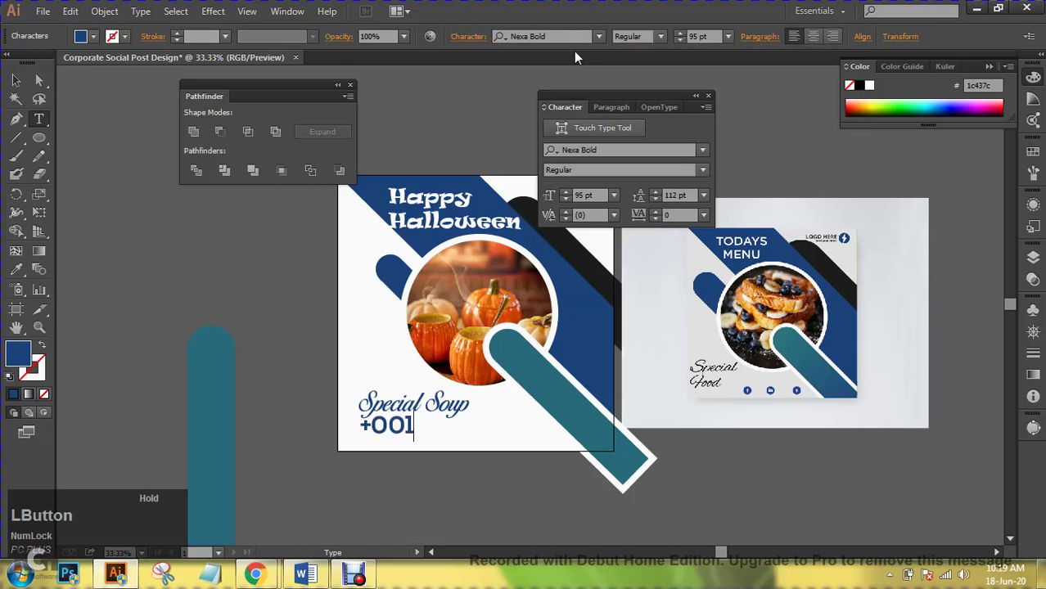
pyautogui.press('BackSpace')
pyautogui.press('BackSpace')
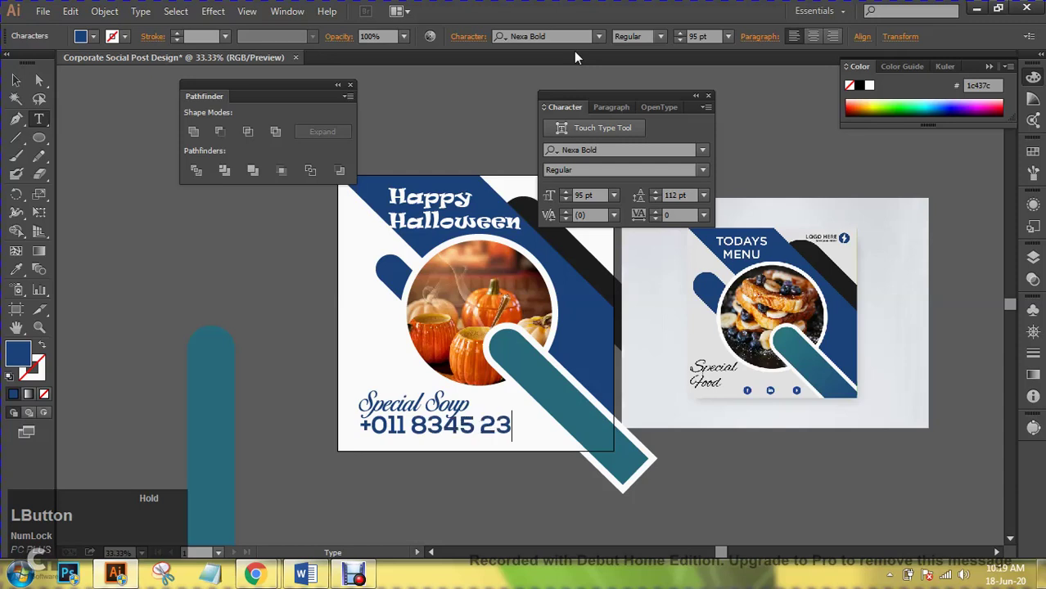
# - Size the phone number at 48 pt, then delete it from below Special Soup
pyautogui.hotkey('shift', 'Home')
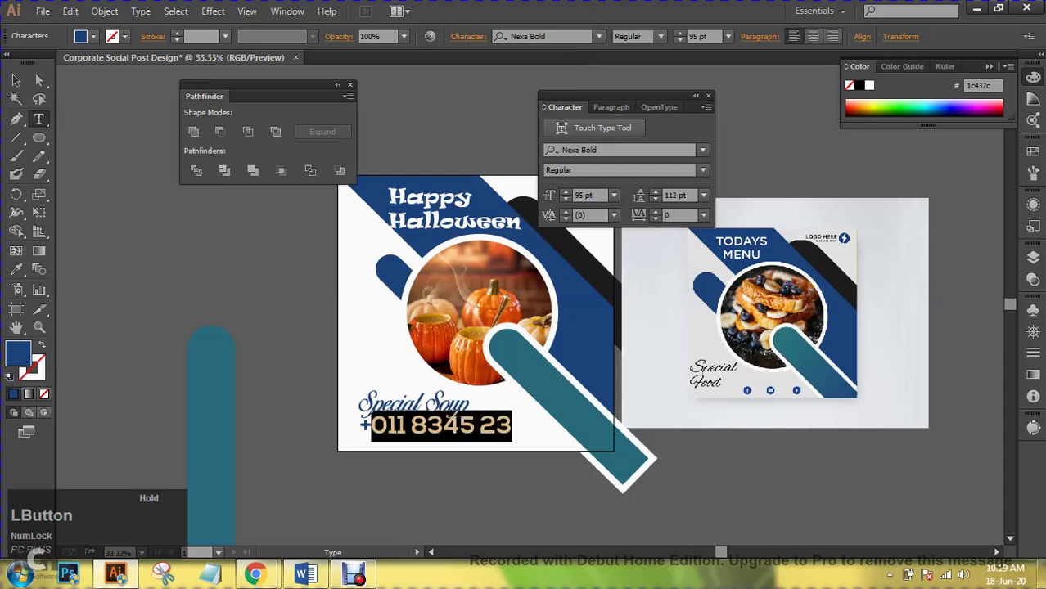
pyautogui.click(727, 37)
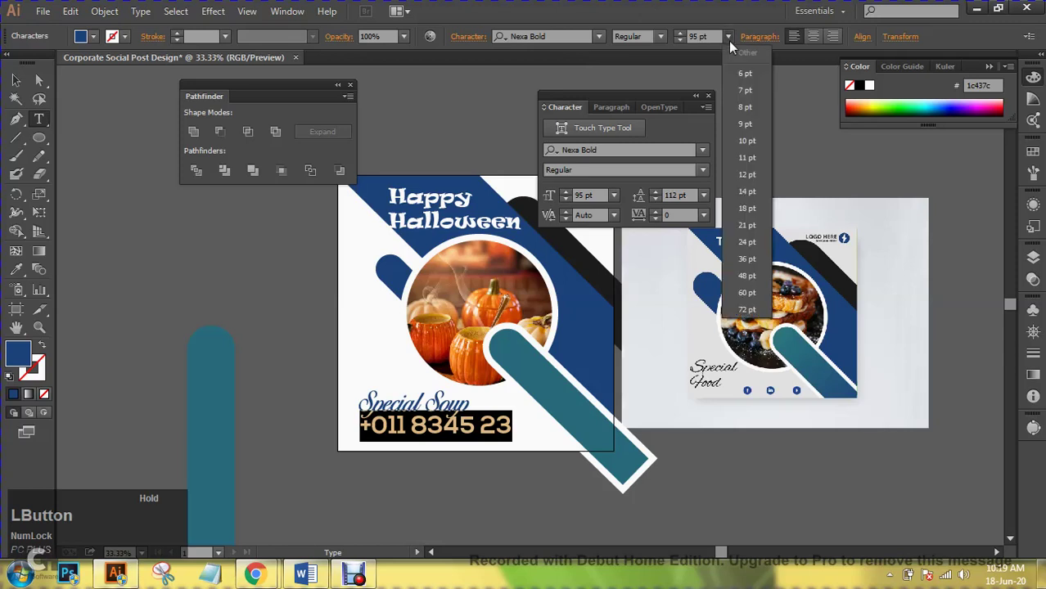
pyautogui.click(757, 273)
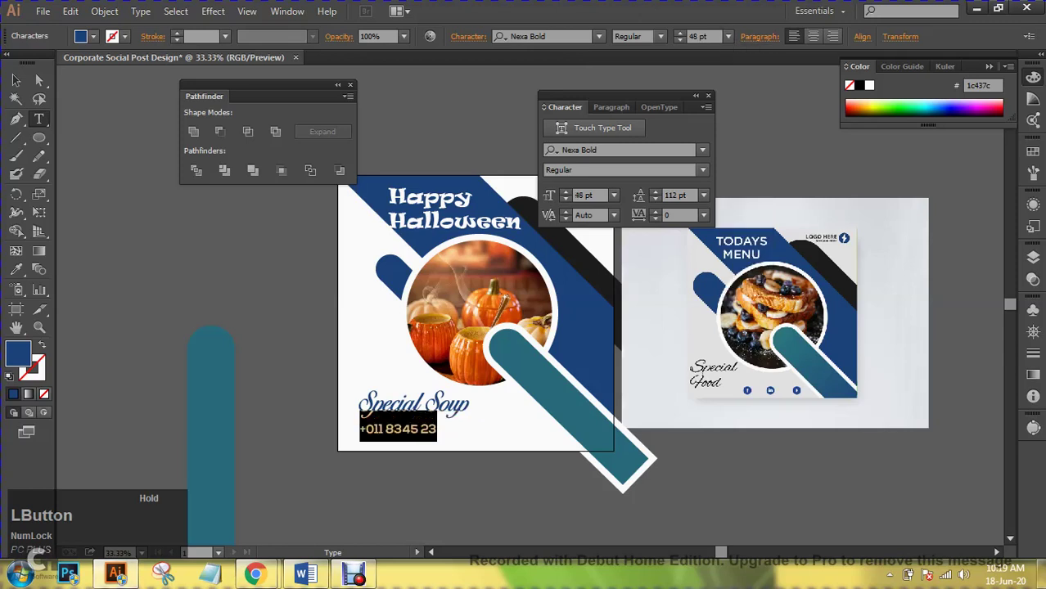
pyautogui.press('Escape')
pyautogui.press('Delete')
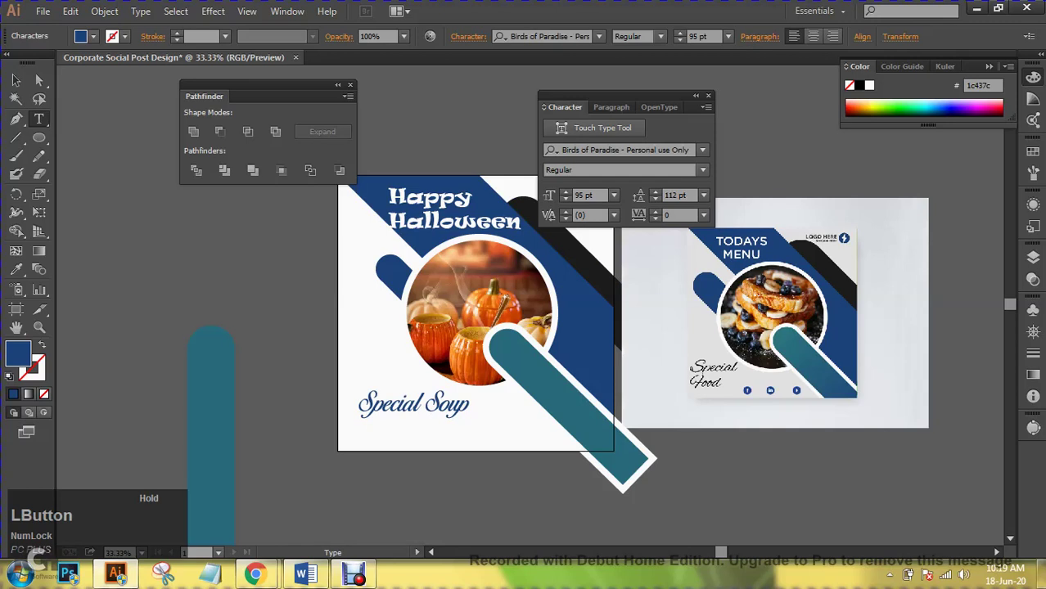
# - Remove the empty text object and move the phone number text below Special Soup
pyautogui.click(16, 81)
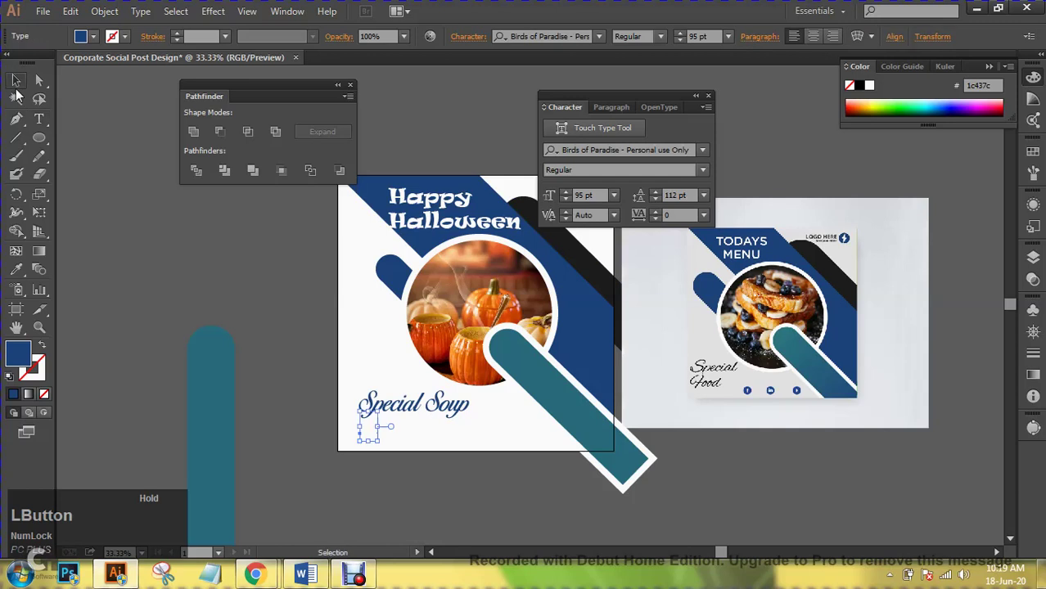
pyautogui.press('Delete')
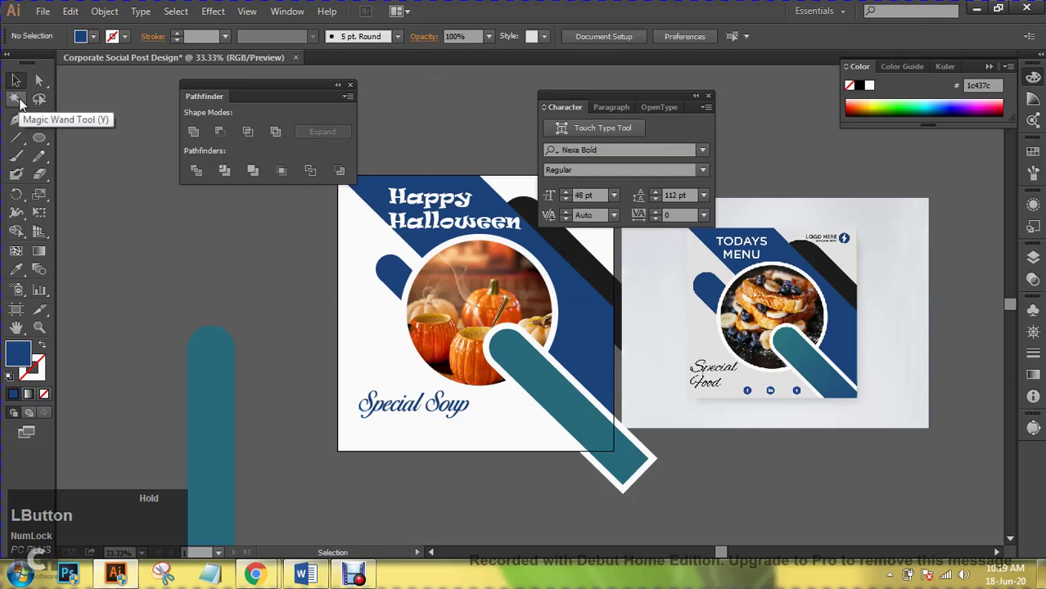
pyautogui.click(528, 304)
pyautogui.moveTo(528, 304); pyautogui.dragTo(429, 429)
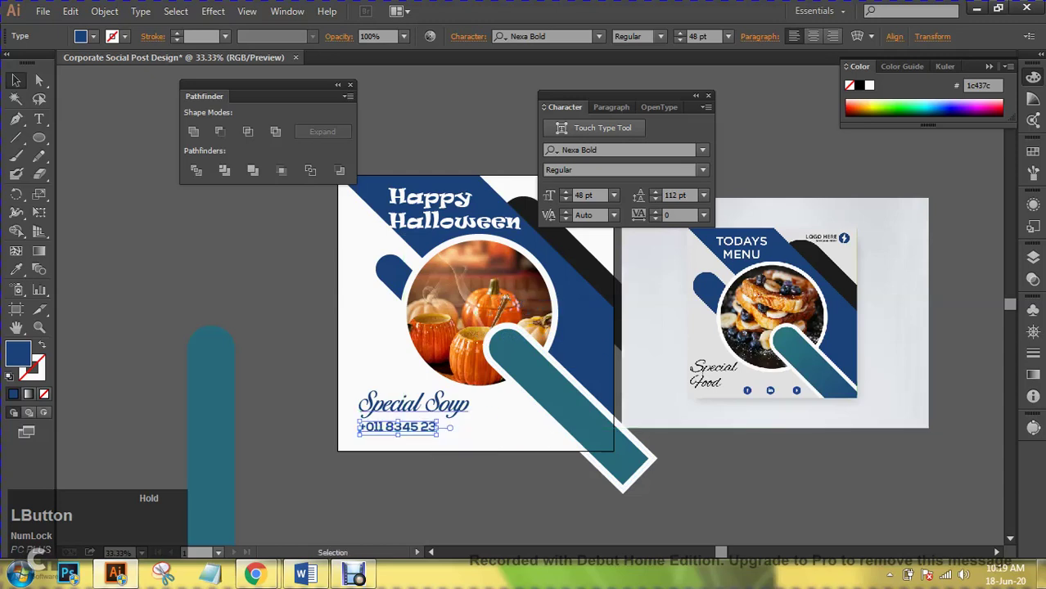
# - Switch the phone number to Nexa Light and tighten its line spacing
pyautogui.click(605, 150)
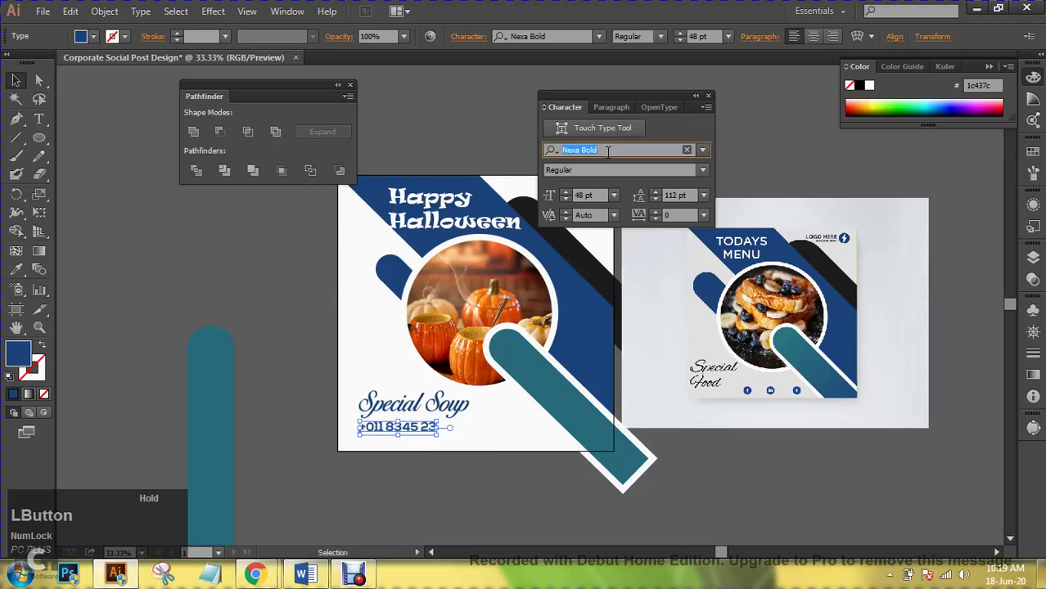
pyautogui.press('Down')
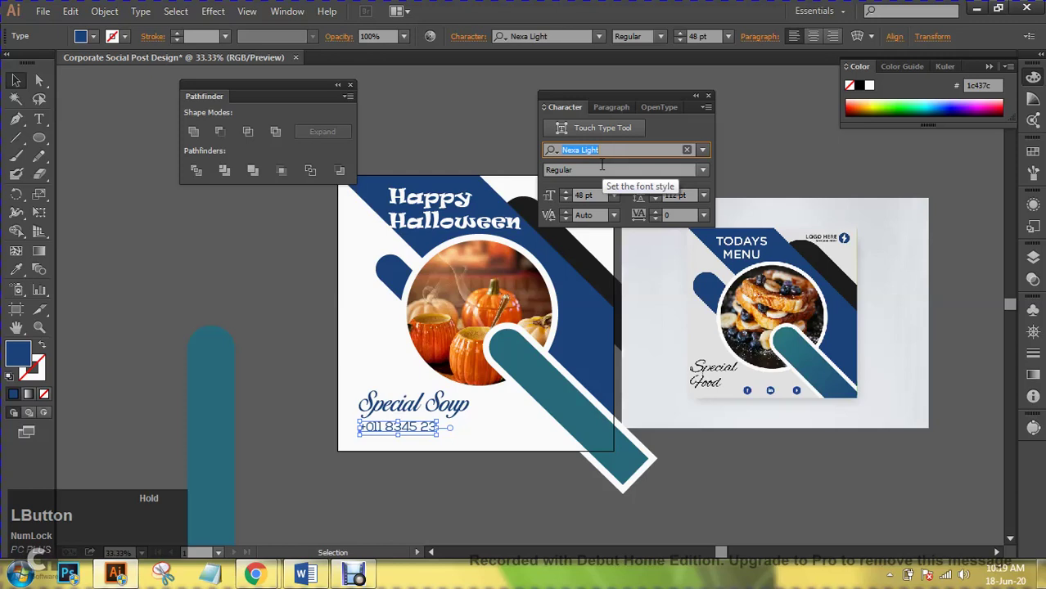
pyautogui.click(684, 196)
pyautogui.press('Down')
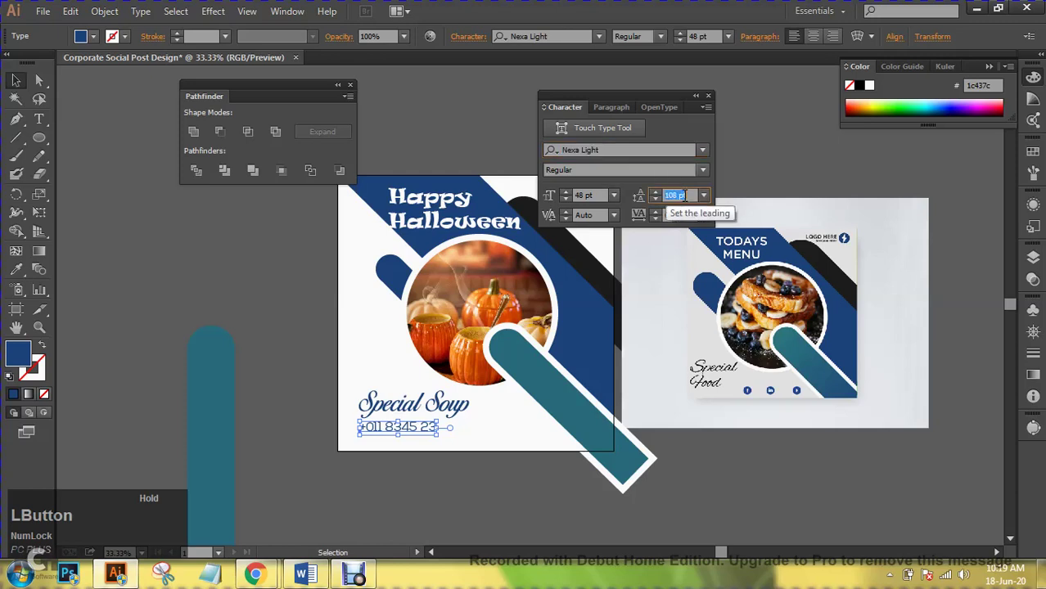
pyautogui.press('Down')
pyautogui.press('Down')
pyautogui.press('Down')
pyautogui.press('Down')
pyautogui.press('Down')
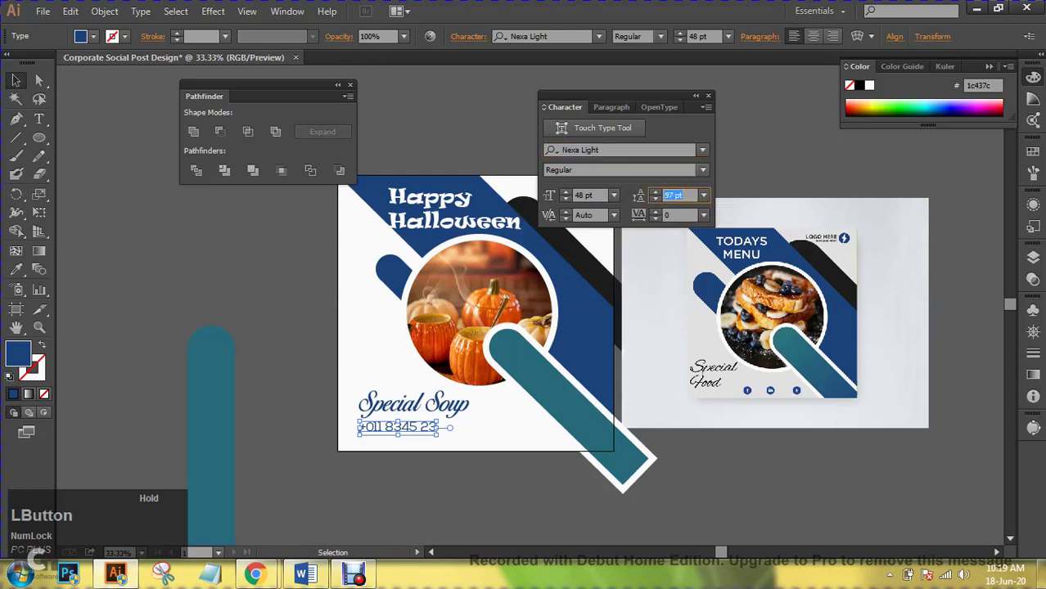
pyautogui.hotkey('ctrl', 'shift', 'a')
# - Set the phone number's leading to 72 pt
pyautogui.hotkey('ctrl', '+')
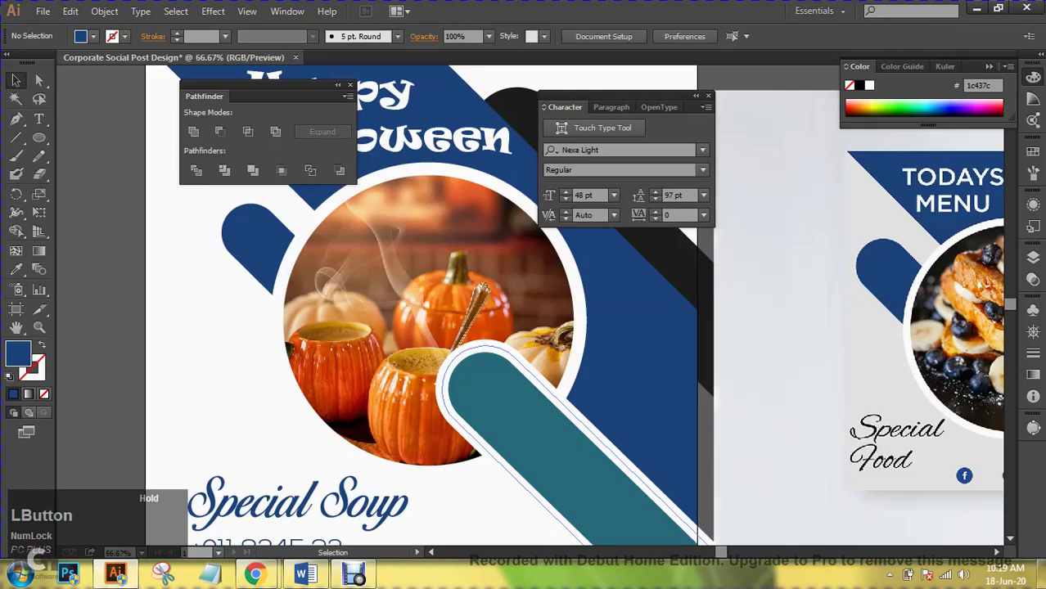
pyautogui.moveTo(286, 573); pyautogui.dragTo(351, 323)
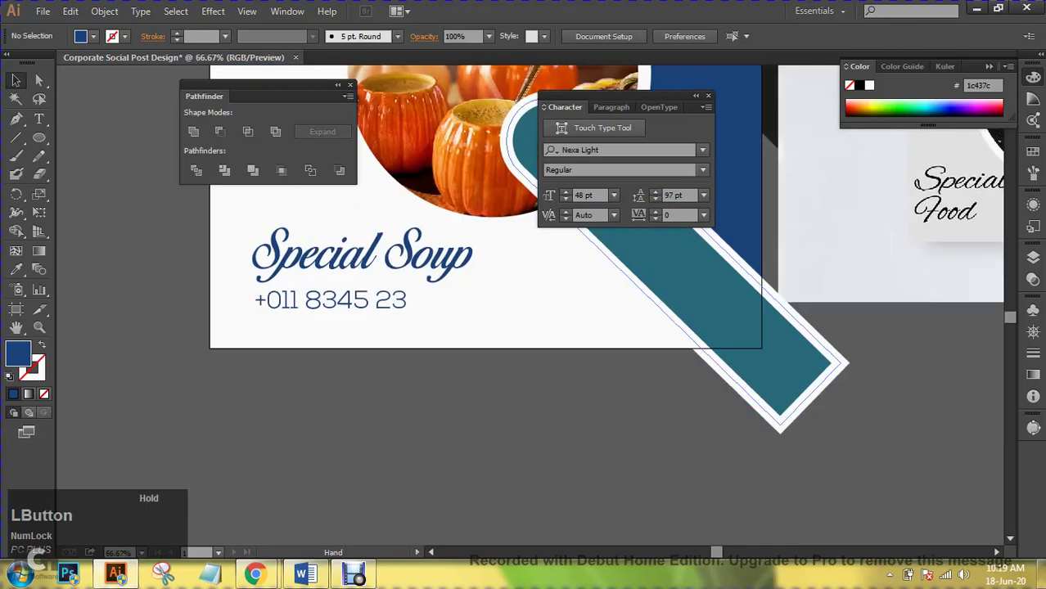
pyautogui.click(330, 301)
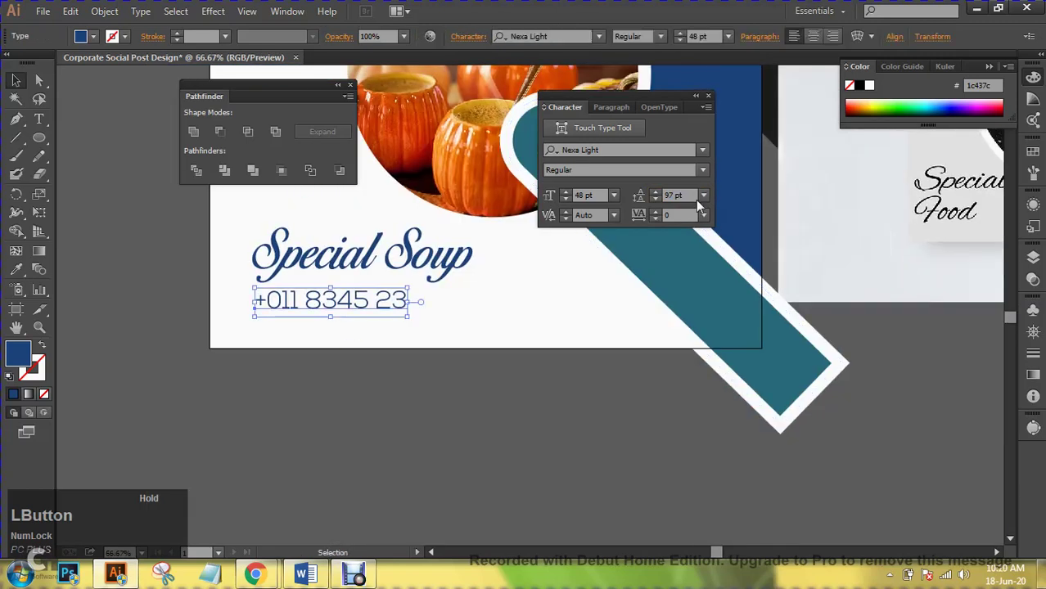
pyautogui.click(703, 195)
pyautogui.click(724, 490)
pyautogui.click(724, 490)
# - Nudge the phone number lower, size it at 36 pt, and Alt-drag a duplicate line
pyautogui.click(330, 300)
pyautogui.moveTo(329, 301); pyautogui.dragTo(320, 321)
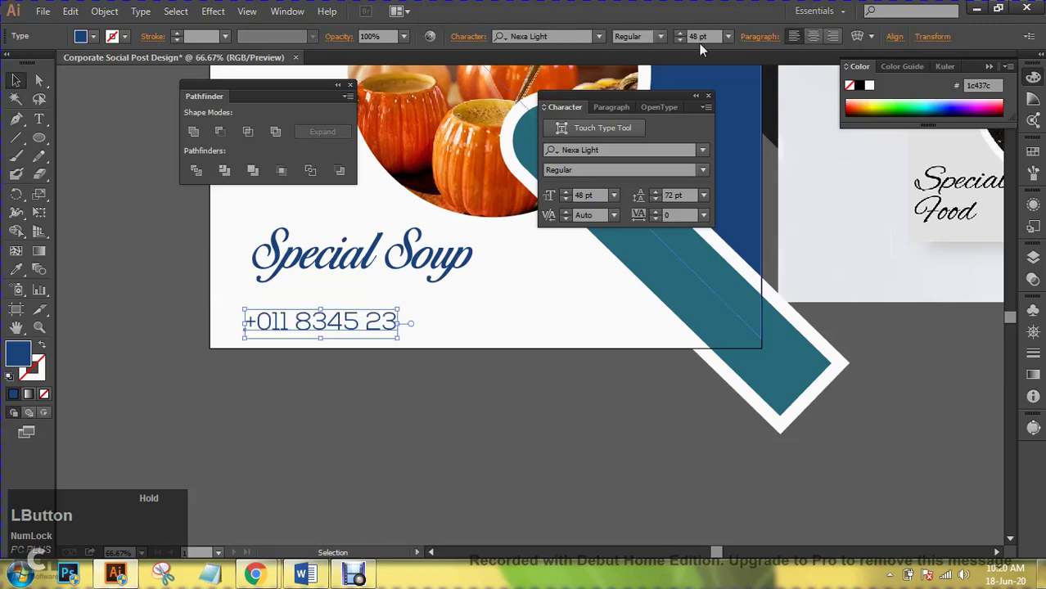
pyautogui.click(726, 36)
pyautogui.click(747, 258)
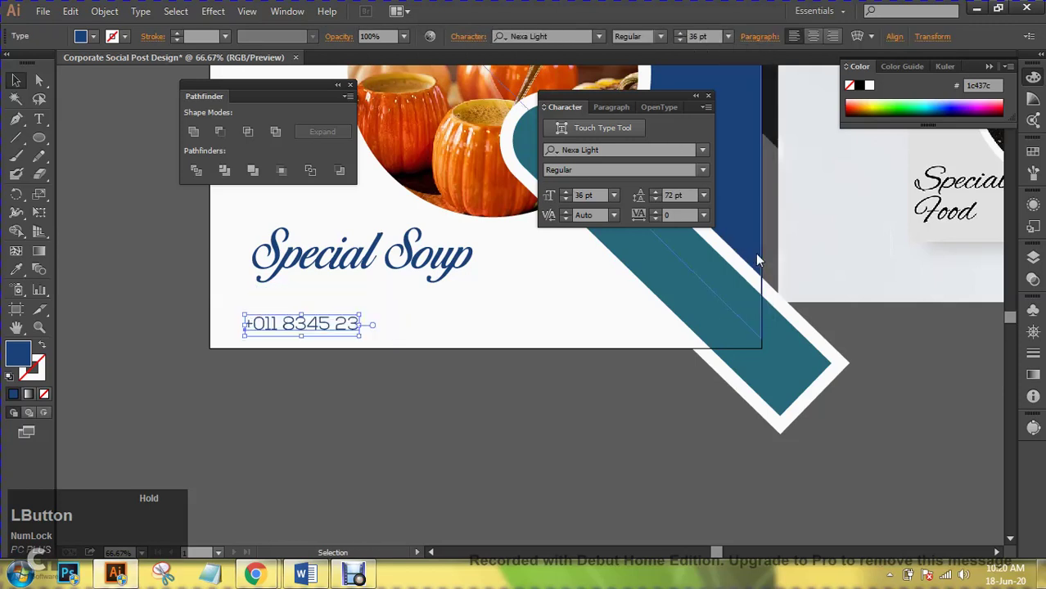
pyautogui.moveTo(343, 326)
pyautogui.mouseDown()
pyautogui.moveTo(357, 297)
pyautogui.moveTo(357, 322)
pyautogui.mouseUp()
pyautogui.press('t')
pyautogui.click(345, 321)
pyautogui.tripleClick(345, 322)
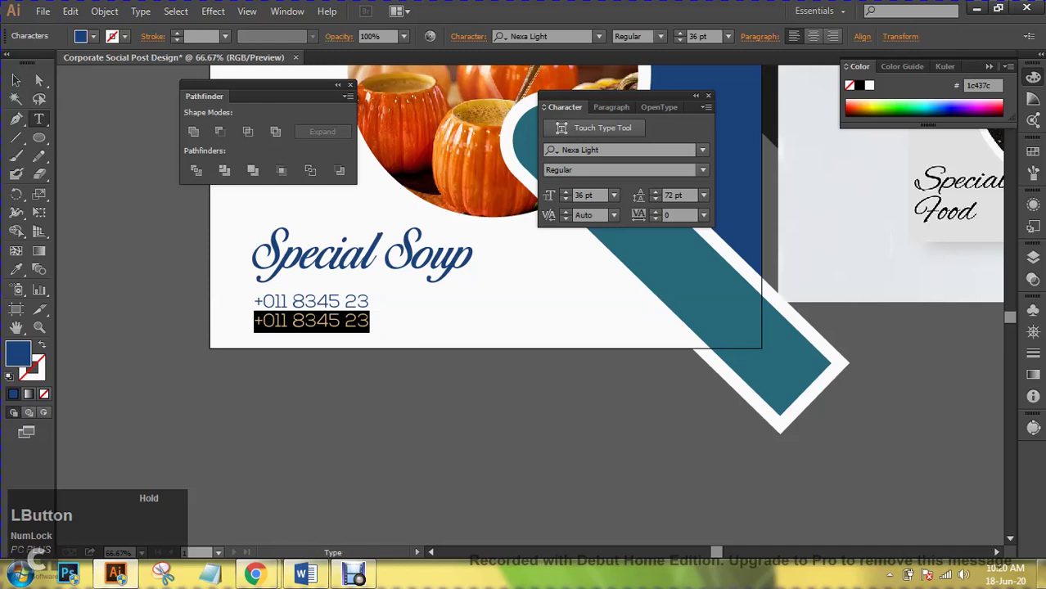
pyautogui.write('We')
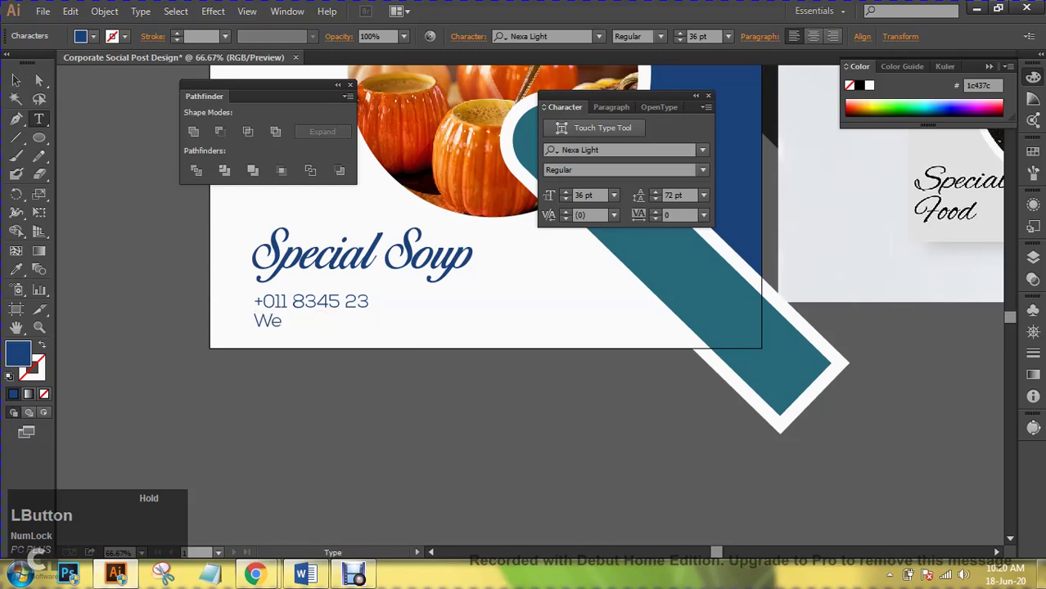
pyautogui.write('b: www.soub')
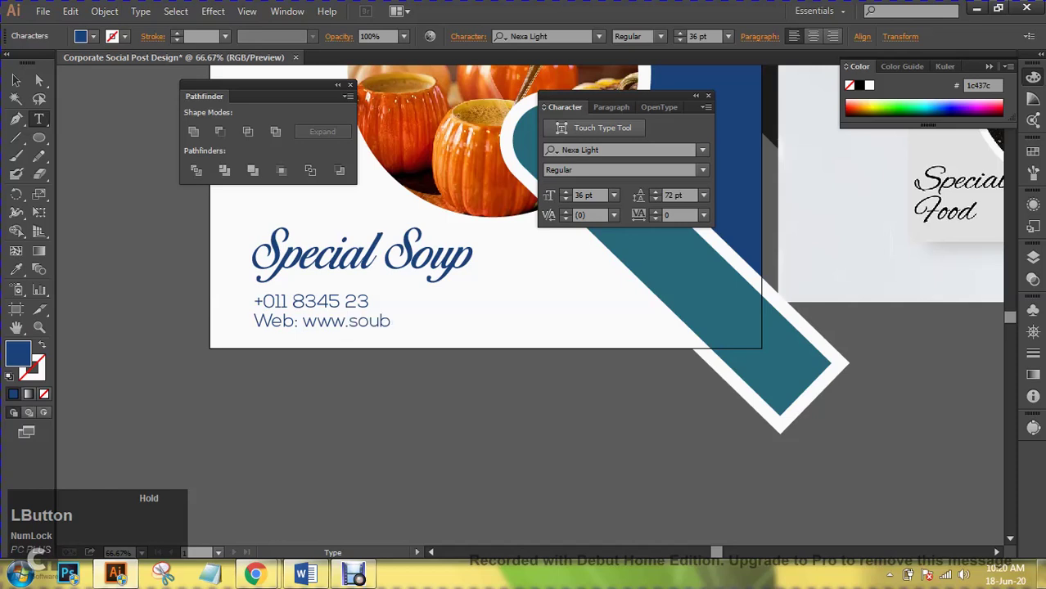
pyautogui.press('BackSpace')
pyautogui.write('puk.com')
pyautogui.click(263, 302)
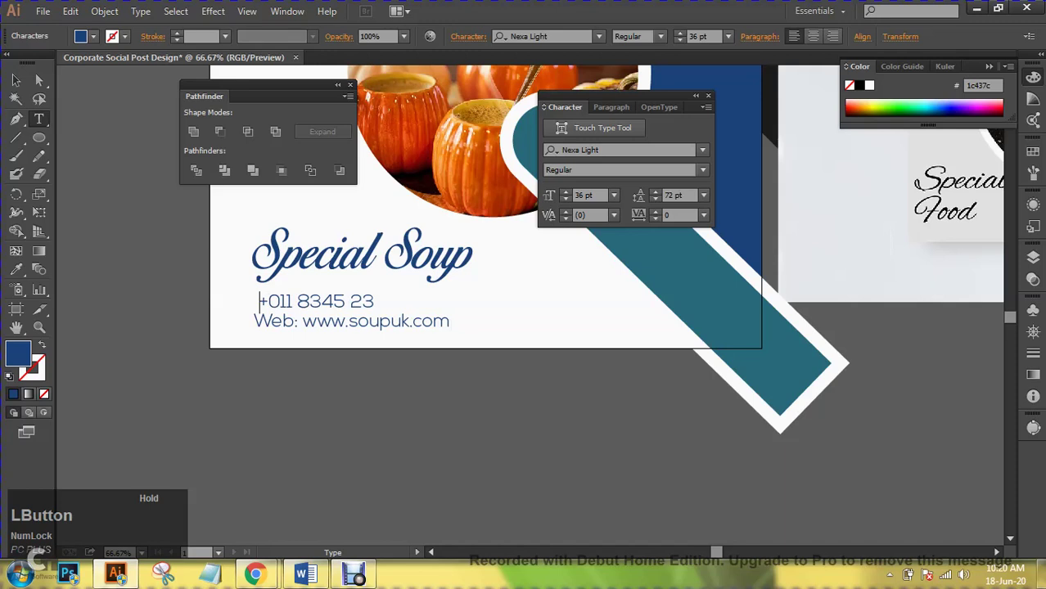
pyautogui.write('Hot L')
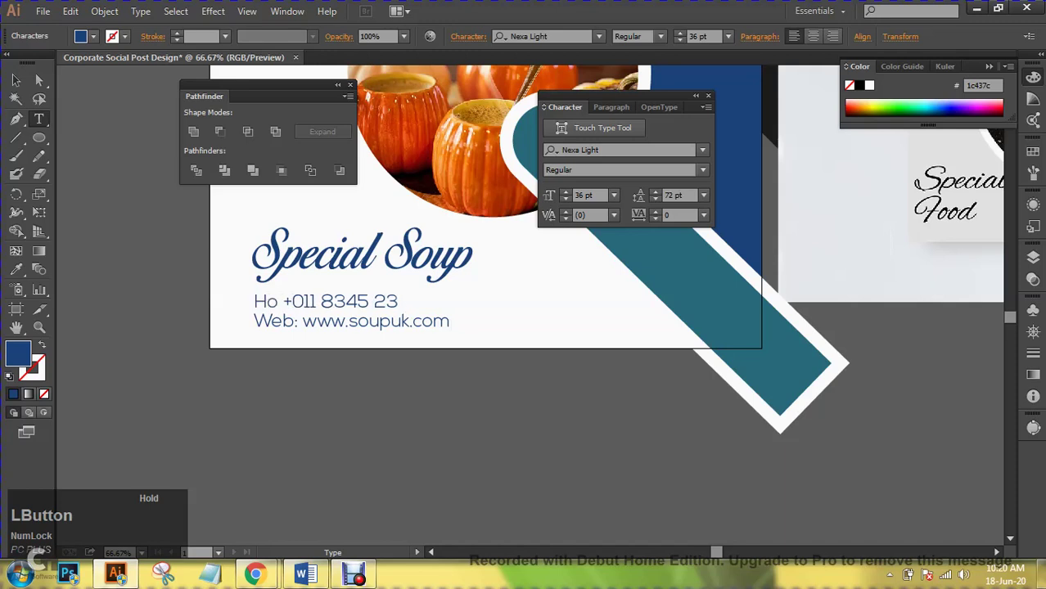
pyautogui.write('ine')
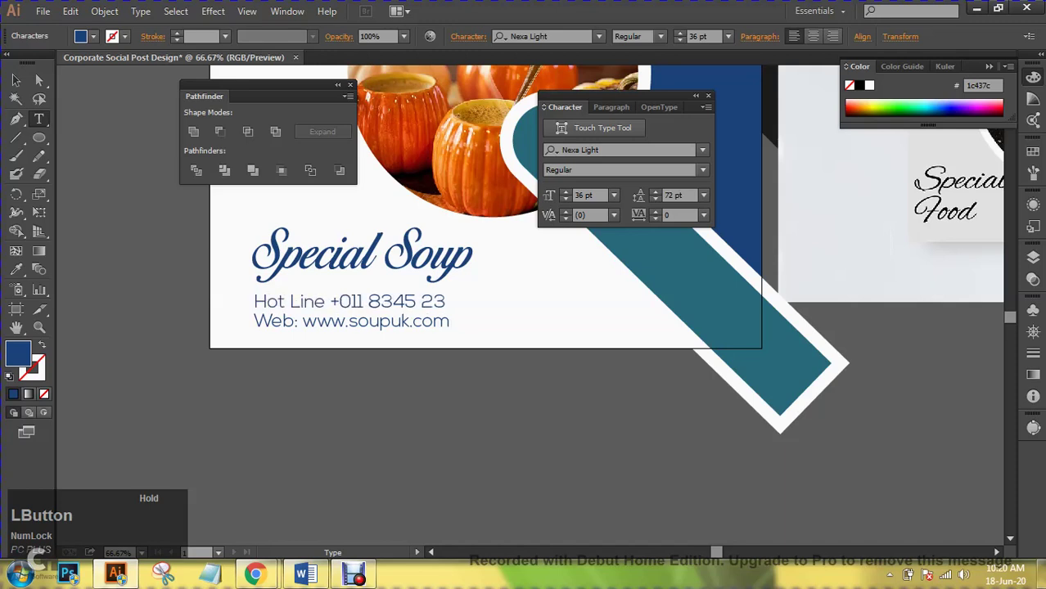
pyautogui.write(':')
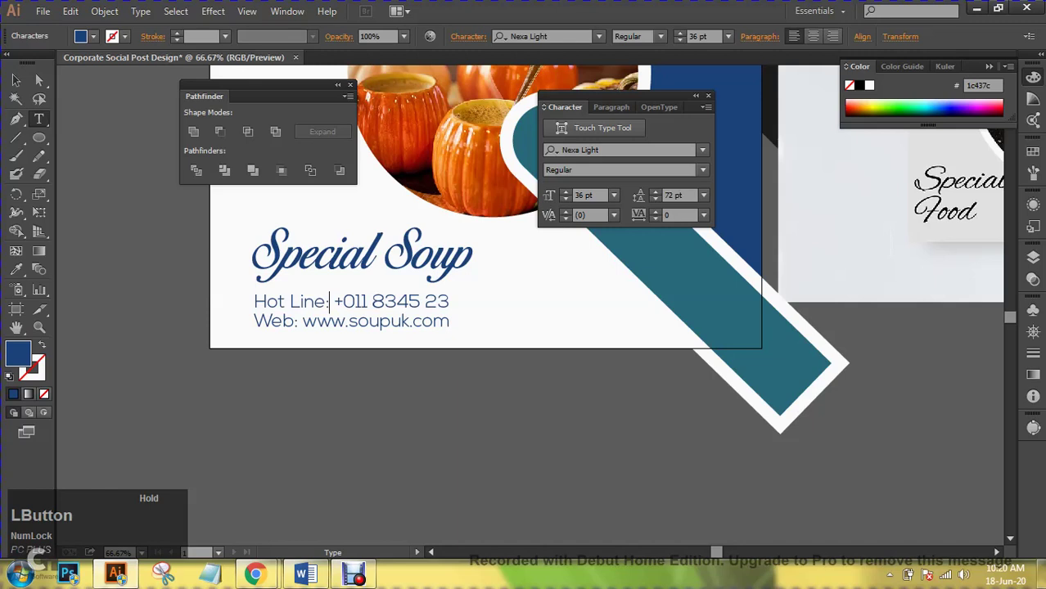
pyautogui.click(18, 80)
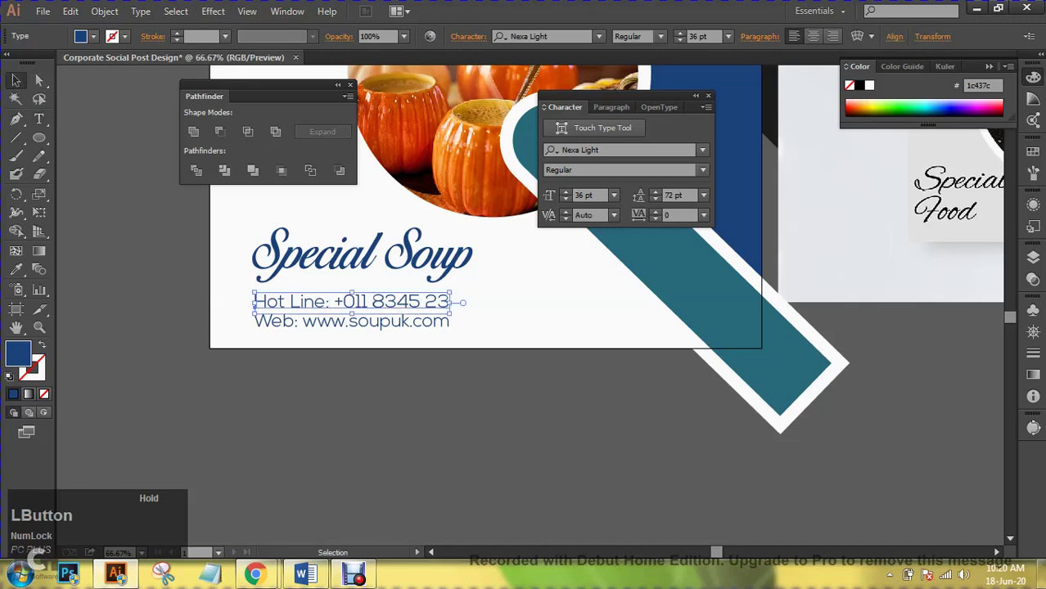
# - Set both contact lines to 32 pt and group them
pyautogui.keyDown('shift'); pyautogui.click(352, 321); pyautogui.keyUp('shift')
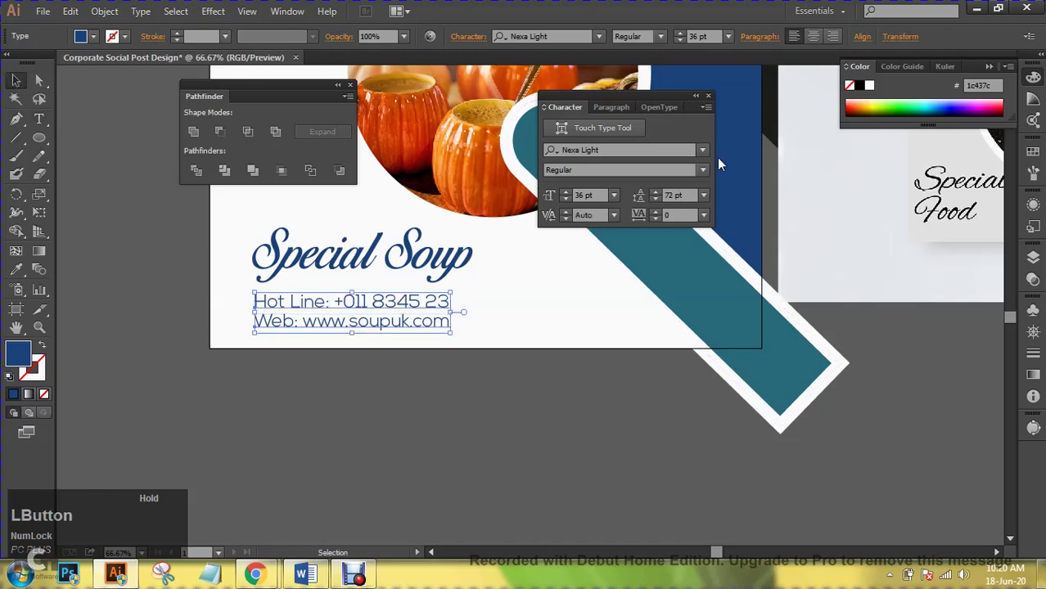
pyautogui.click(712, 36)
pyautogui.scroll(-4, 712, 36)
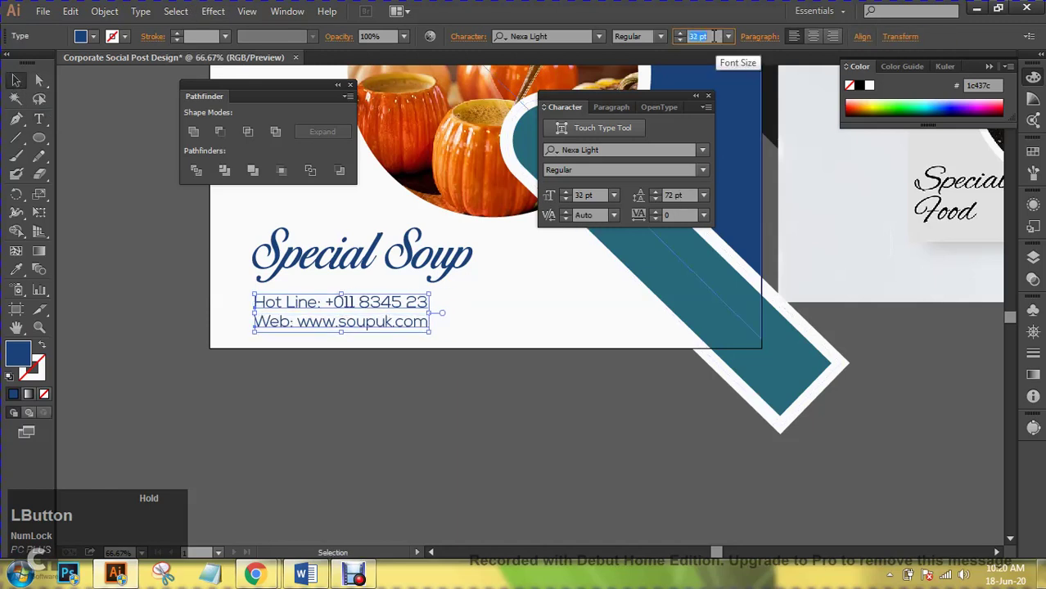
pyautogui.press('a')
pyautogui.hotkey('ctrl', 'g')
pyautogui.hotkey('ctrl', 'shift', 'a')
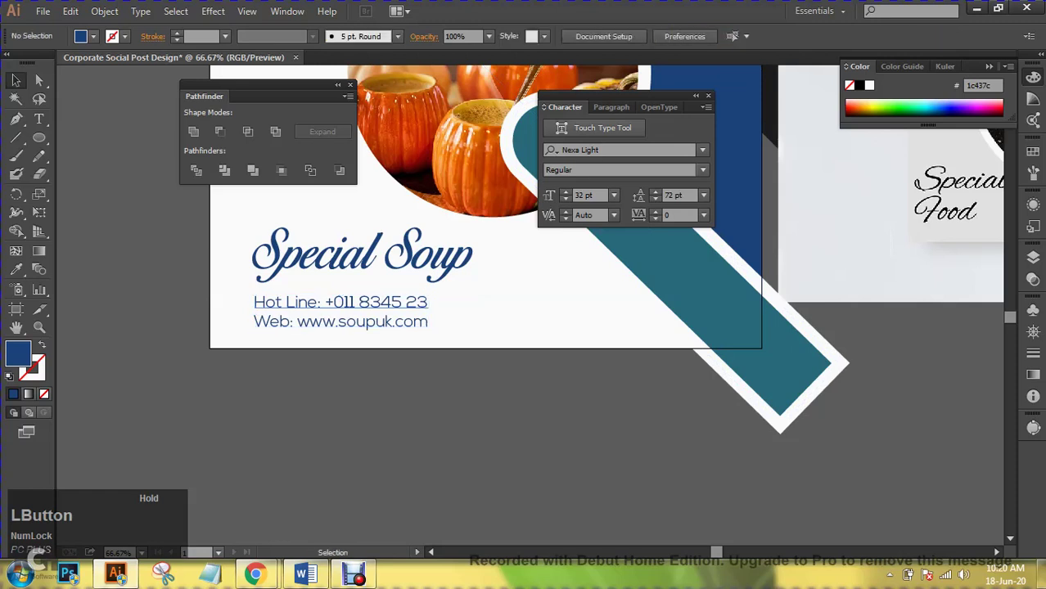
# - Move the contact lines and Special Soup heading higher, then close the Character and Pathfinder panels
pyautogui.moveTo(385, 304); pyautogui.dragTo(385, 295)
pyautogui.moveTo(454, 270); pyautogui.dragTo(455, 258)
pyautogui.hotkey('ctrl', 'shift', 'a')
pyautogui.moveTo(415, 305); pyautogui.dragTo(415, 294)
pyautogui.hotkey('ctrl', 'shift', 'a')
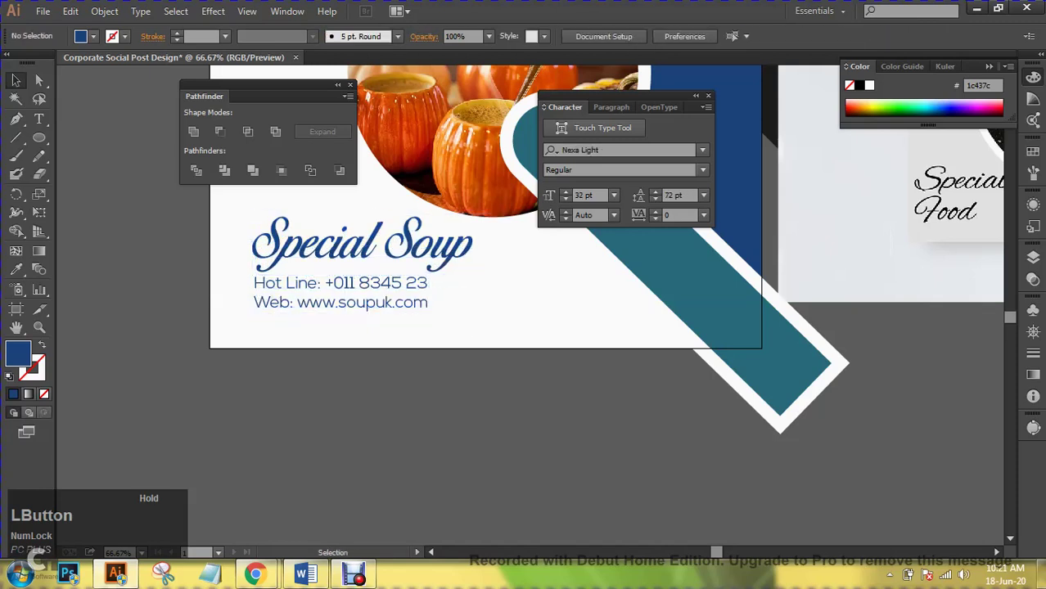
pyautogui.hotkey('ctrl', '-')
pyautogui.hotkey('ctrl', '-')
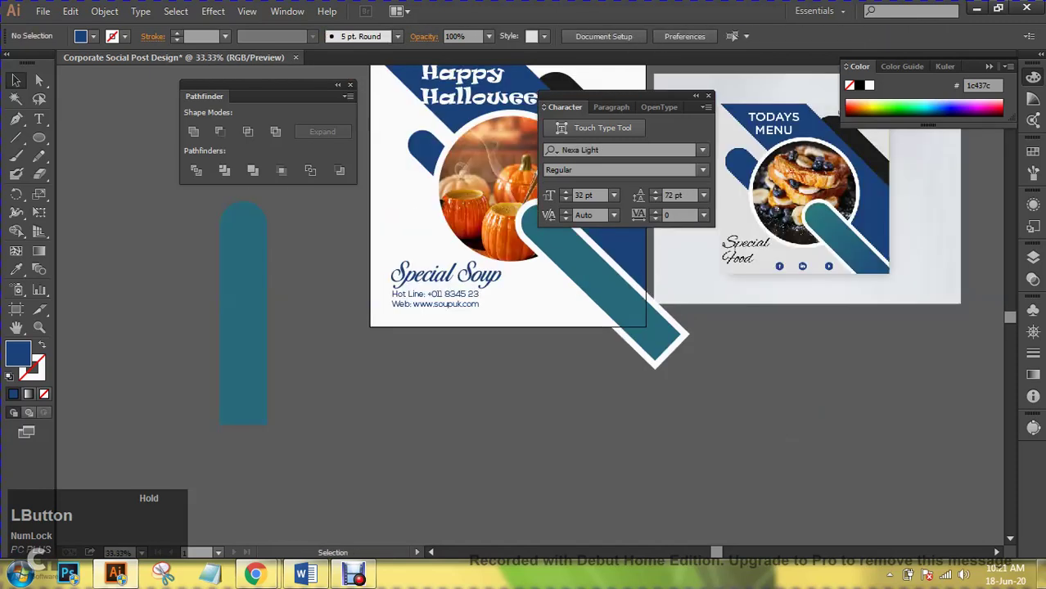
pyautogui.moveTo(720, 393); pyautogui.dragTo(648, 476)
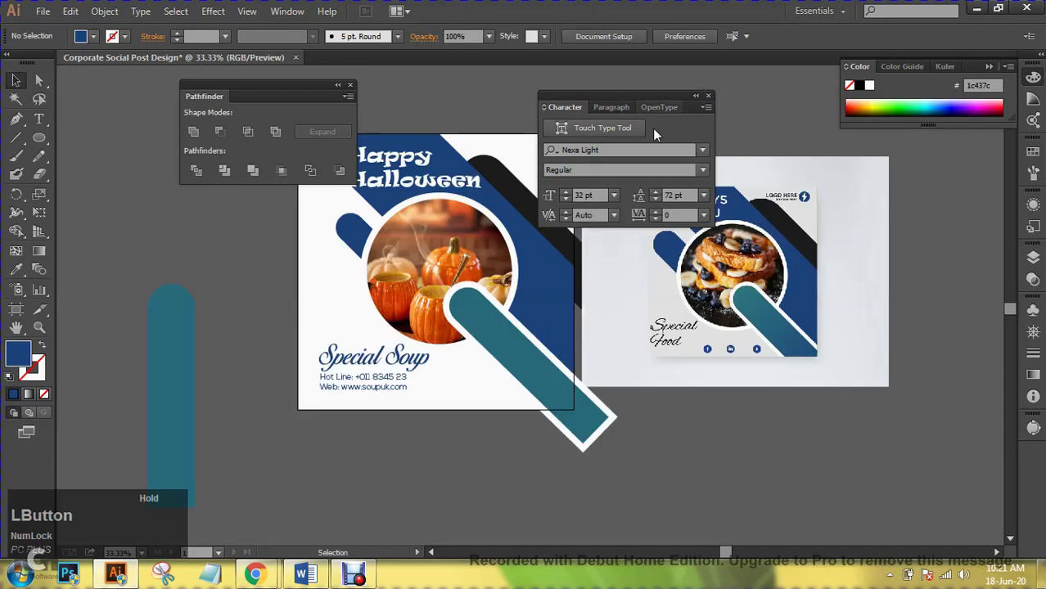
pyautogui.click(708, 97)
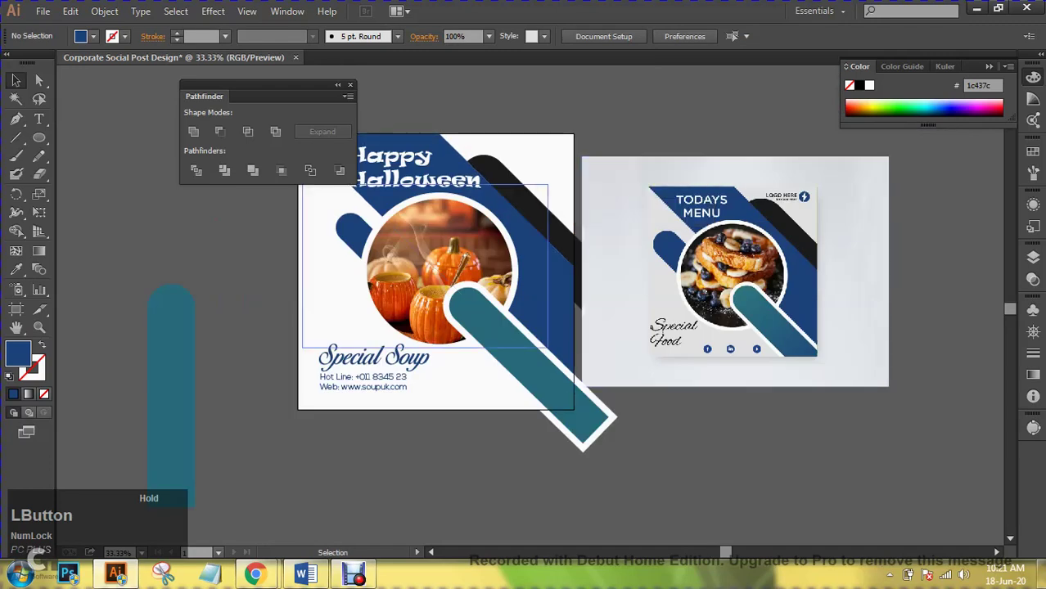
pyautogui.click(350, 86)
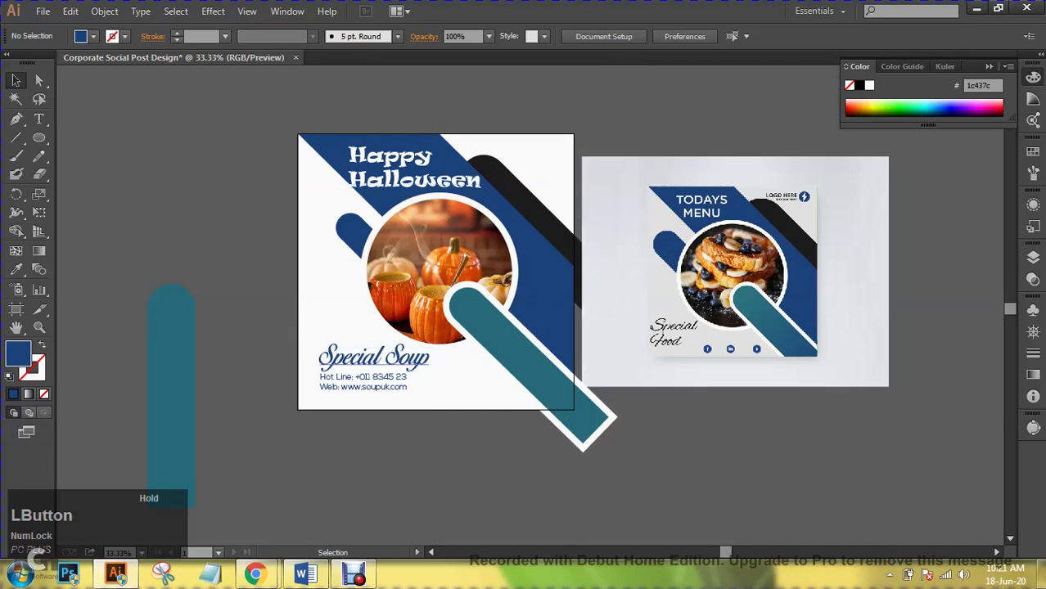
# - Copy the Special Soup heading onto the pasteboard and cut the copy down to just 'S'
pyautogui.click(321, 361)
pyautogui.moveTo(321, 362); pyautogui.dragTo(606, 111)
pyautogui.press('t')
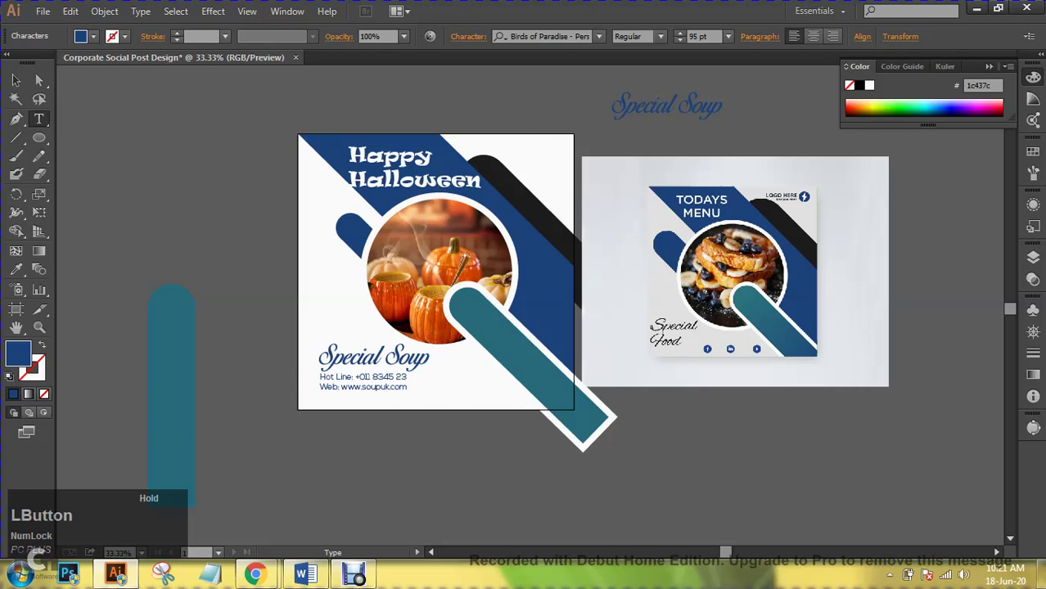
pyautogui.moveTo(729, 105); pyautogui.dragTo(626, 105)
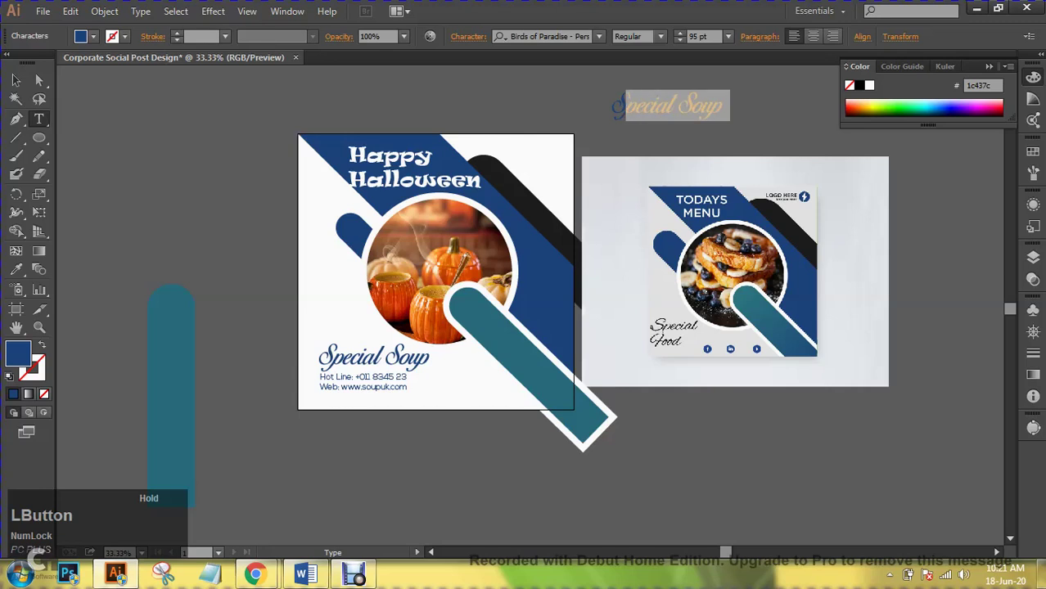
pyautogui.write('U')
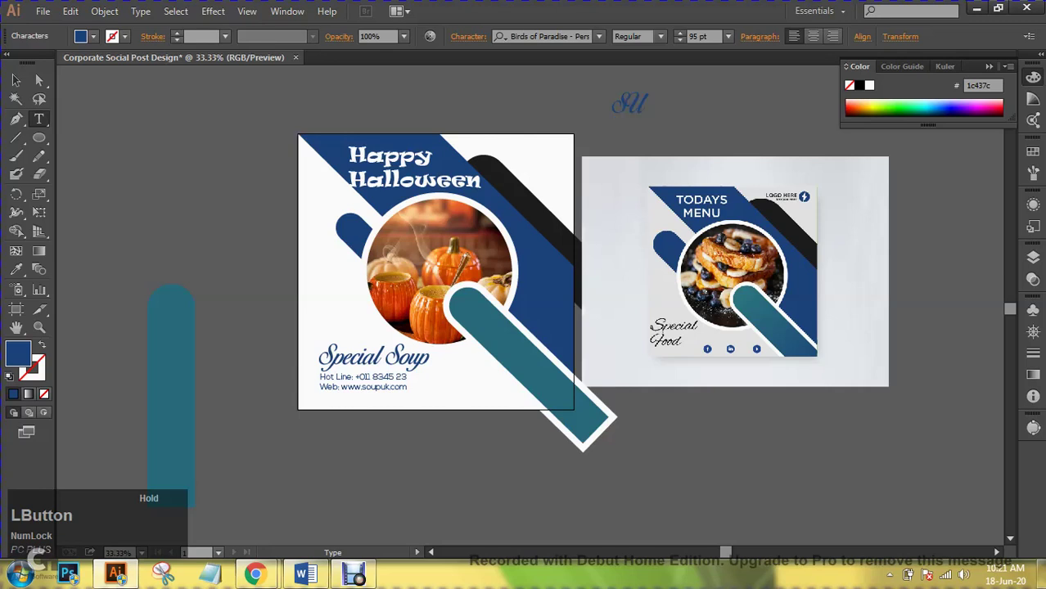
pyautogui.press('BackSpace')
pyautogui.click(15, 81)
pyautogui.hotkey('ctrl', 'shift', 'a')
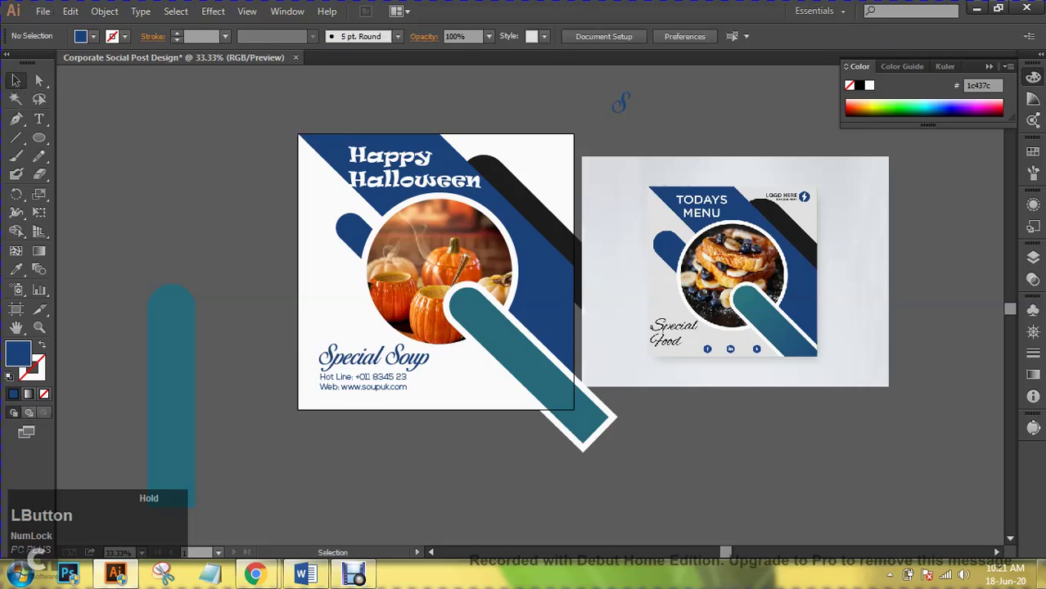
# - Draw a circle around the S with a blue outline and no fill
pyautogui.click(38, 137)
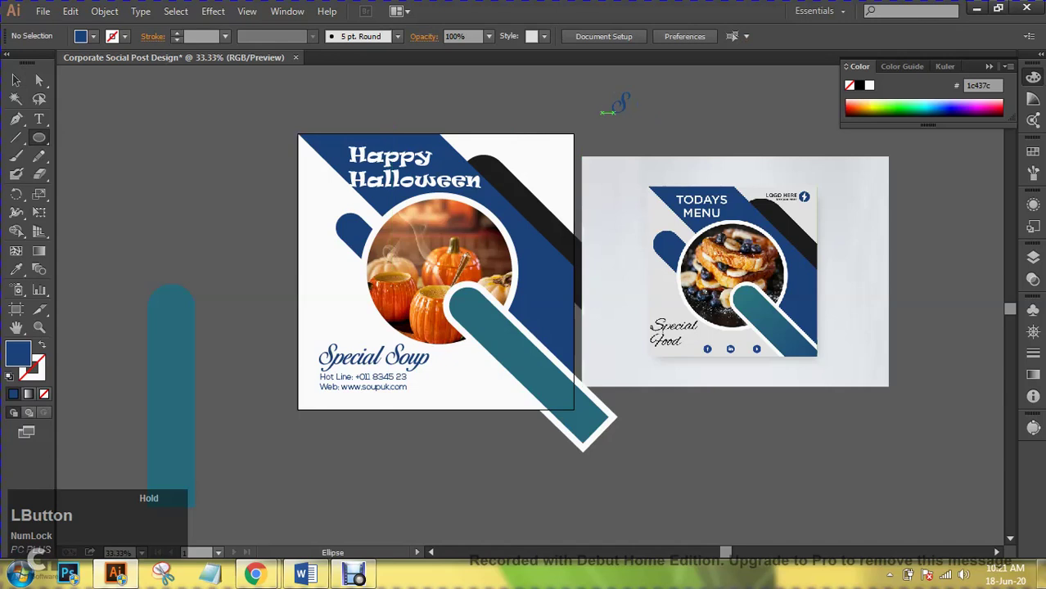
pyautogui.moveTo(621, 101)
pyautogui.mouseDown()
pyautogui.moveTo(635, 99)
pyautogui.moveTo(641, 121)
pyautogui.mouseUp()
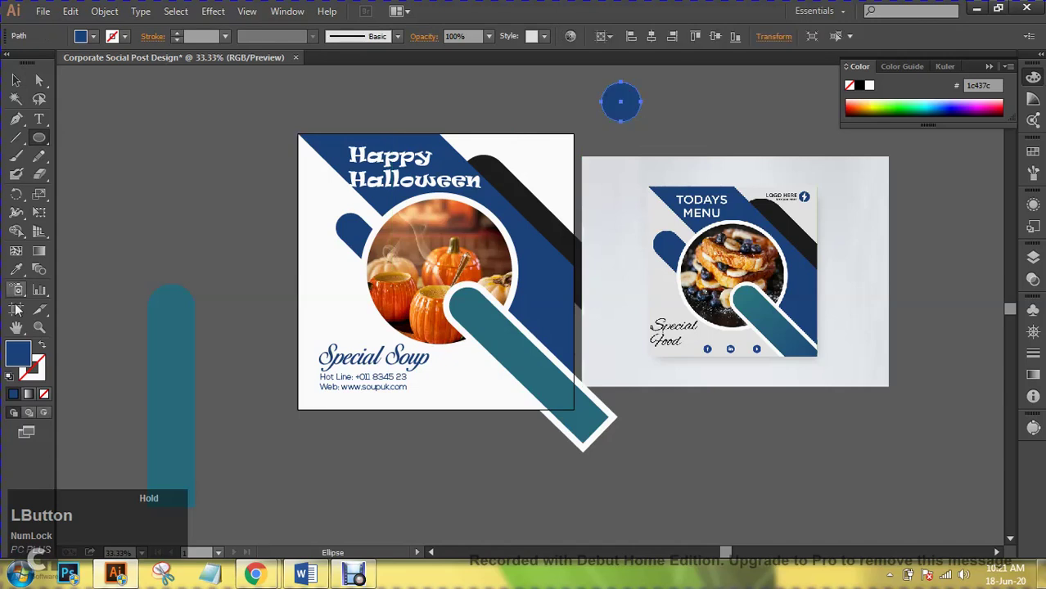
pyautogui.hotkey('shift', 'x')
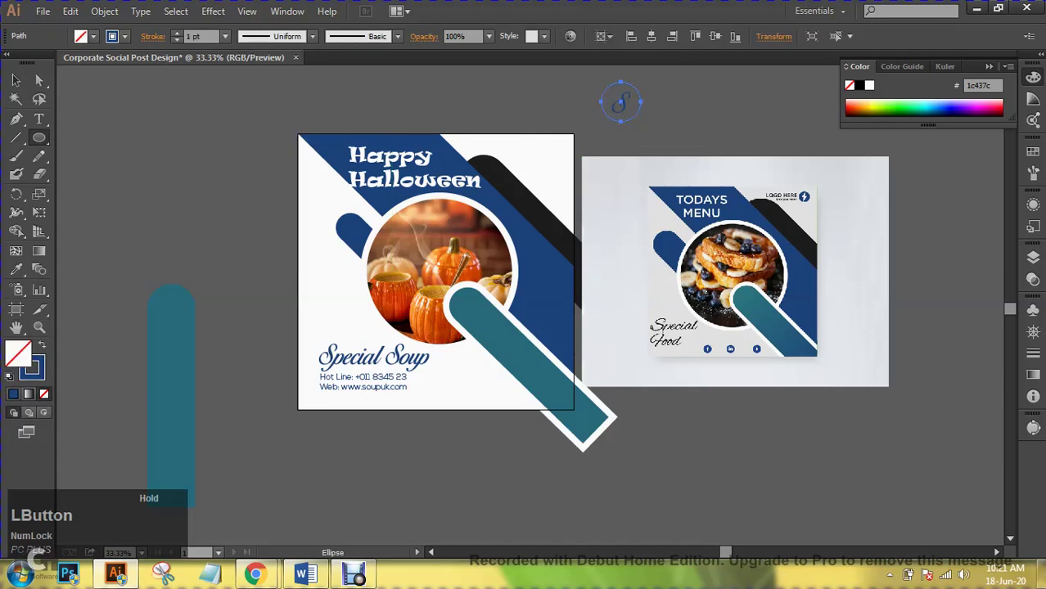
# - Raise the circle's stroke to 4 pt and scale the S logo to about 114 px in the top-right corner
pyautogui.click(176, 32)
pyautogui.click(176, 33)
pyautogui.click(17, 81)
pyautogui.hotkey('ctrl', 'shift', 'a')
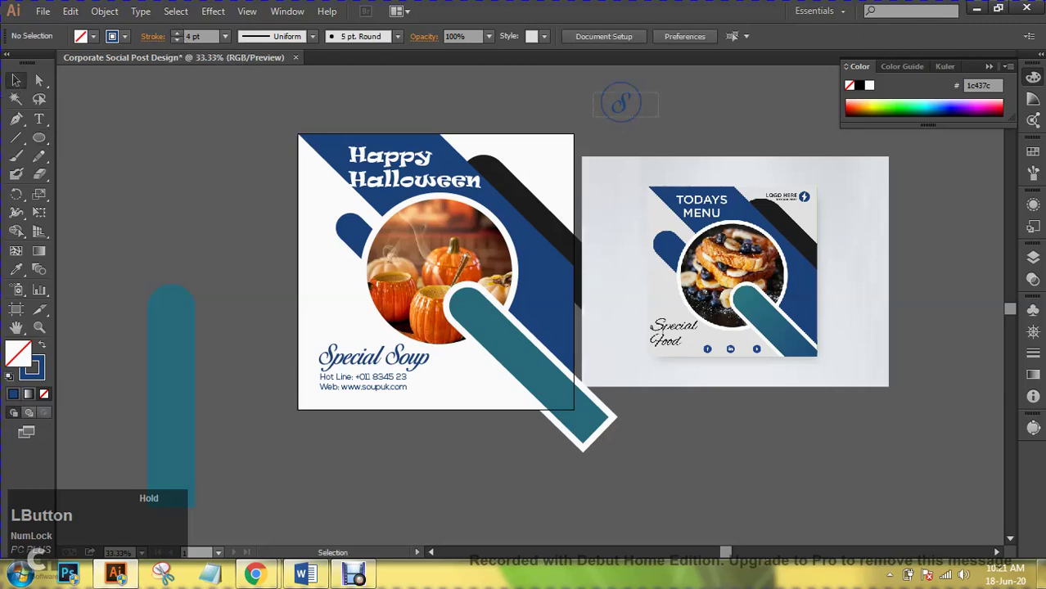
pyautogui.click(620, 102)
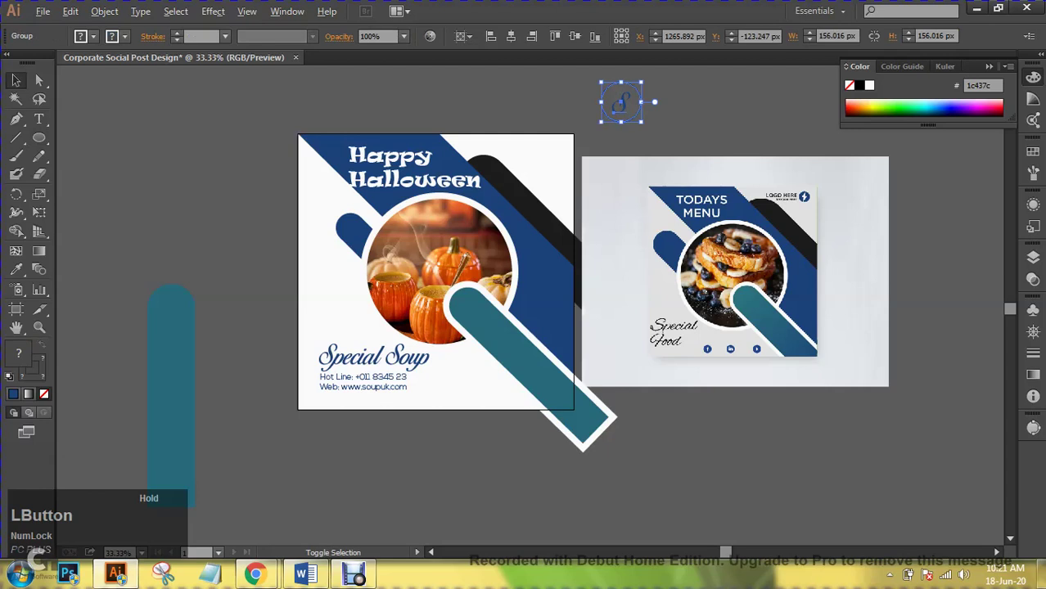
pyautogui.moveTo(642, 83); pyautogui.dragTo(545, 156)
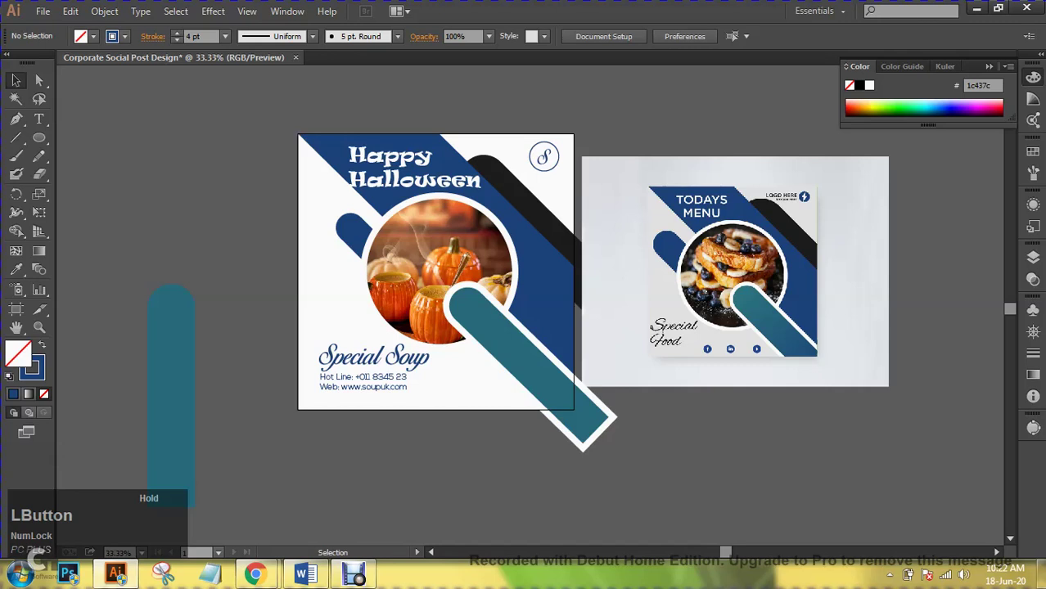
# - Delete the reference menu image and the spare teal rounded bar
pyautogui.click(735, 271)
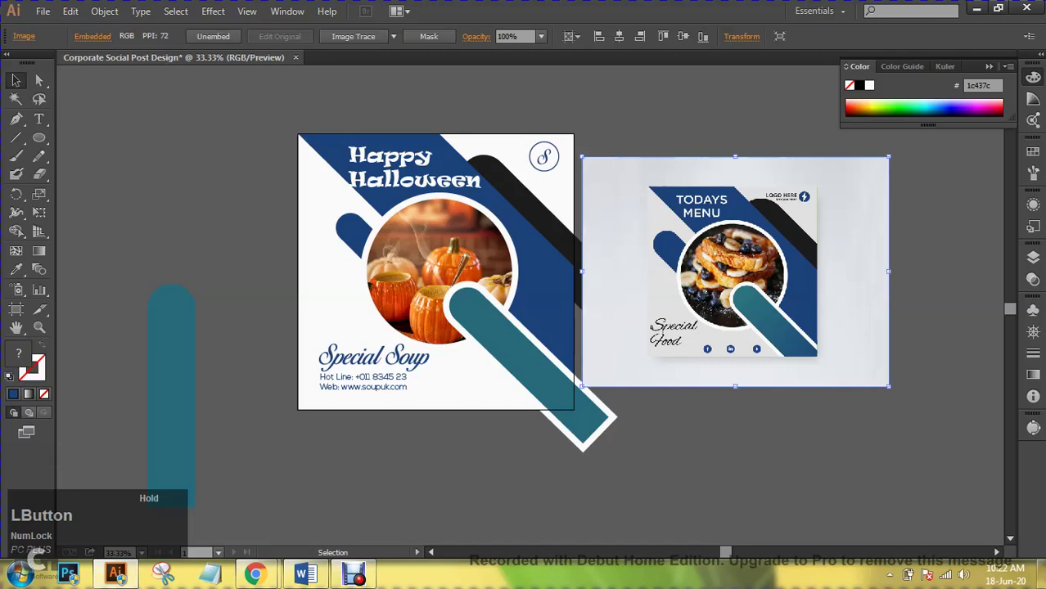
pyautogui.press('Delete')
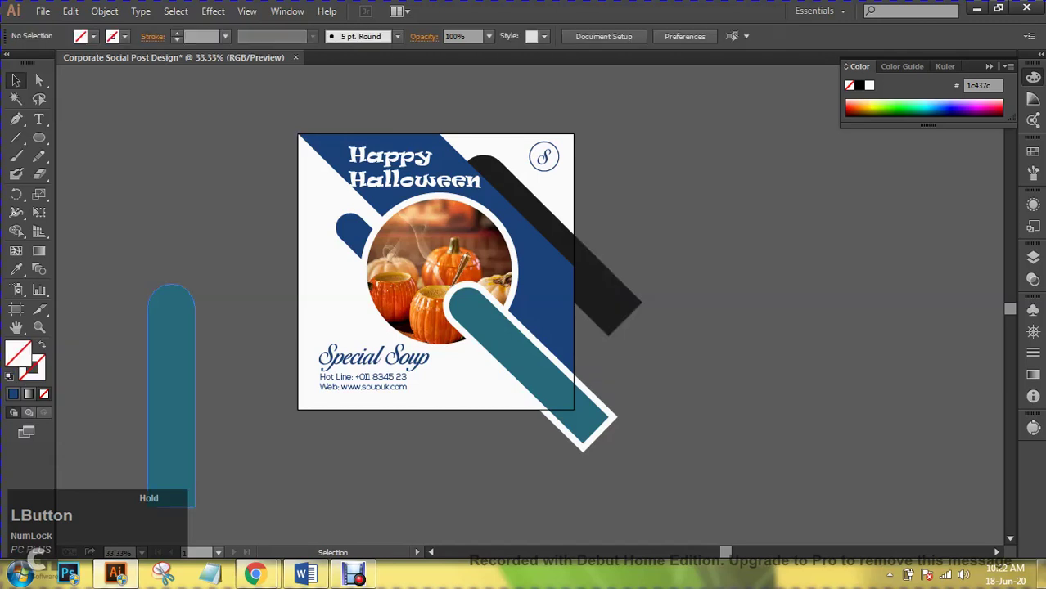
pyautogui.click(171, 393)
pyautogui.press('Delete')
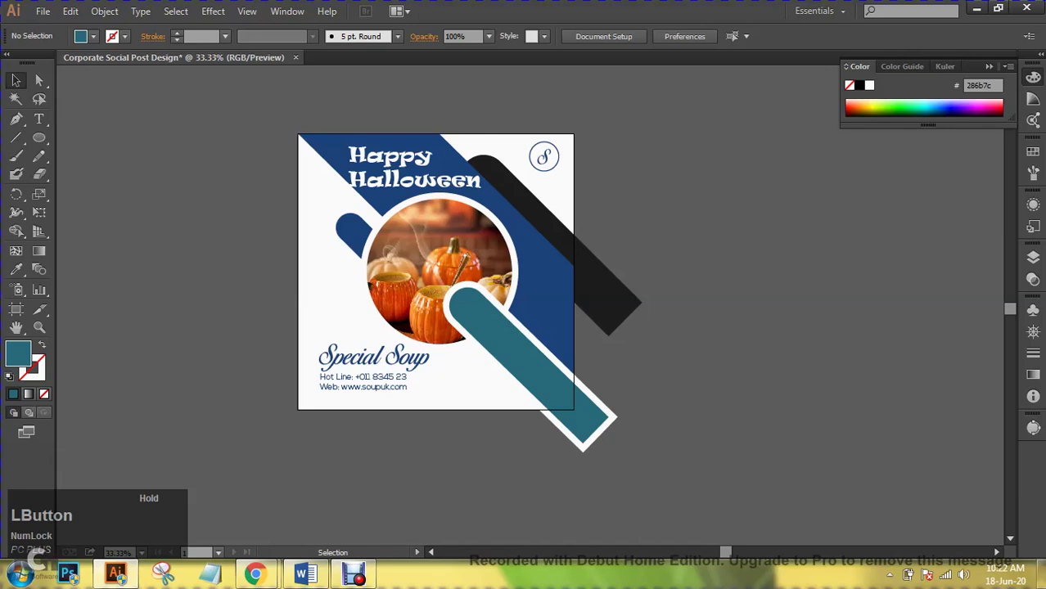
# - Save the design as 'Corporate Social Post Design' in the batch - 5 folder
pyautogui.click(42, 12)
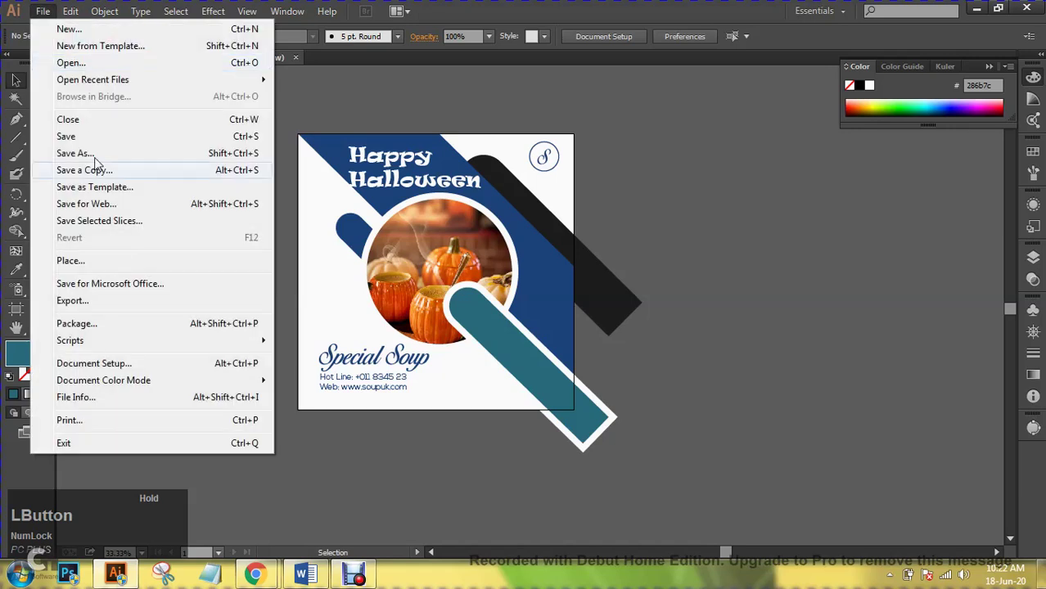
pyautogui.click(93, 137)
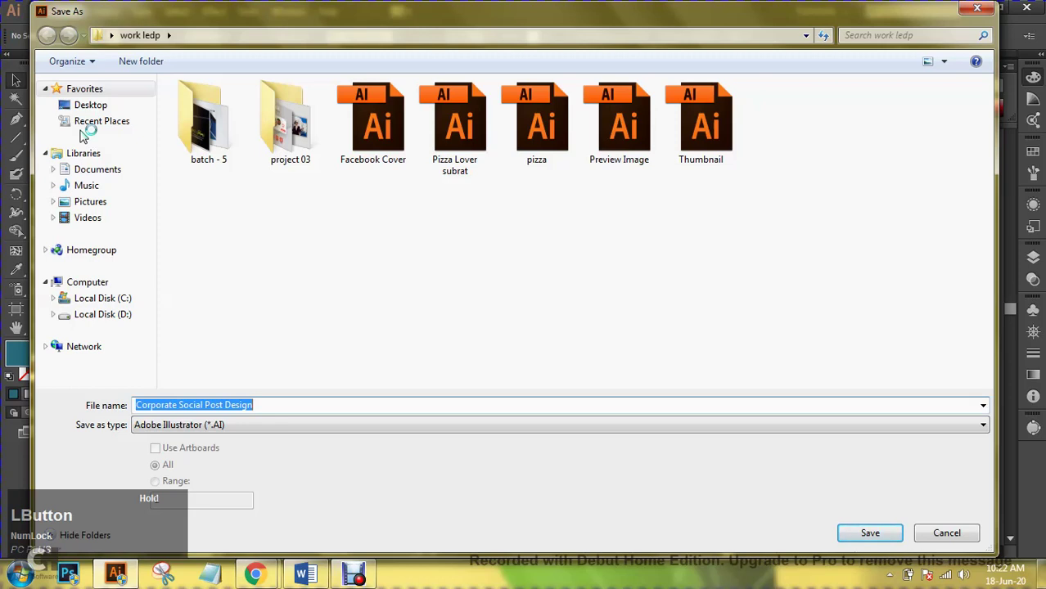
pyautogui.doubleClick(243, 150)
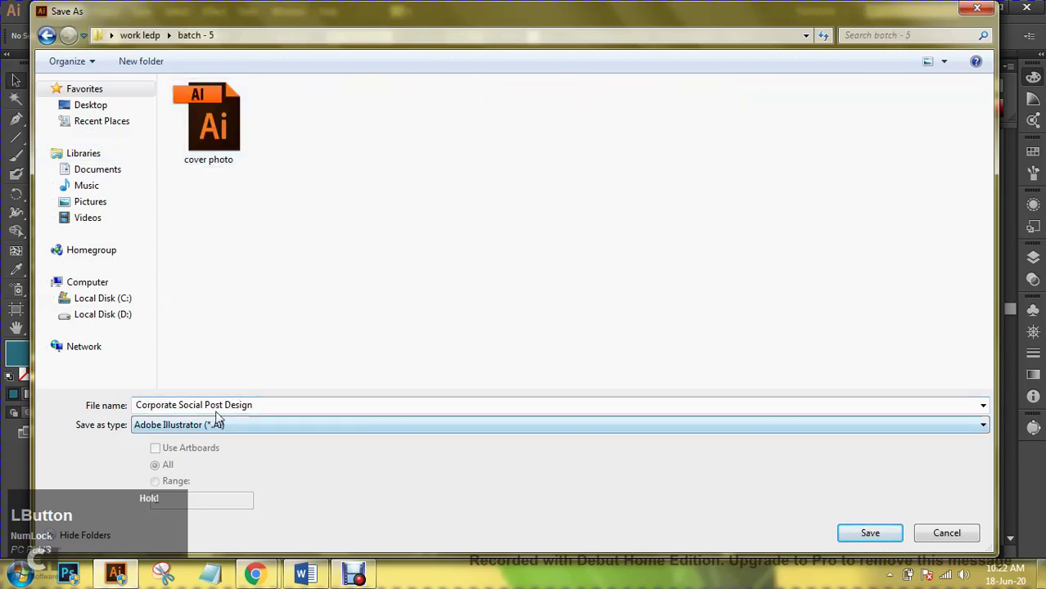
pyautogui.click(866, 533)
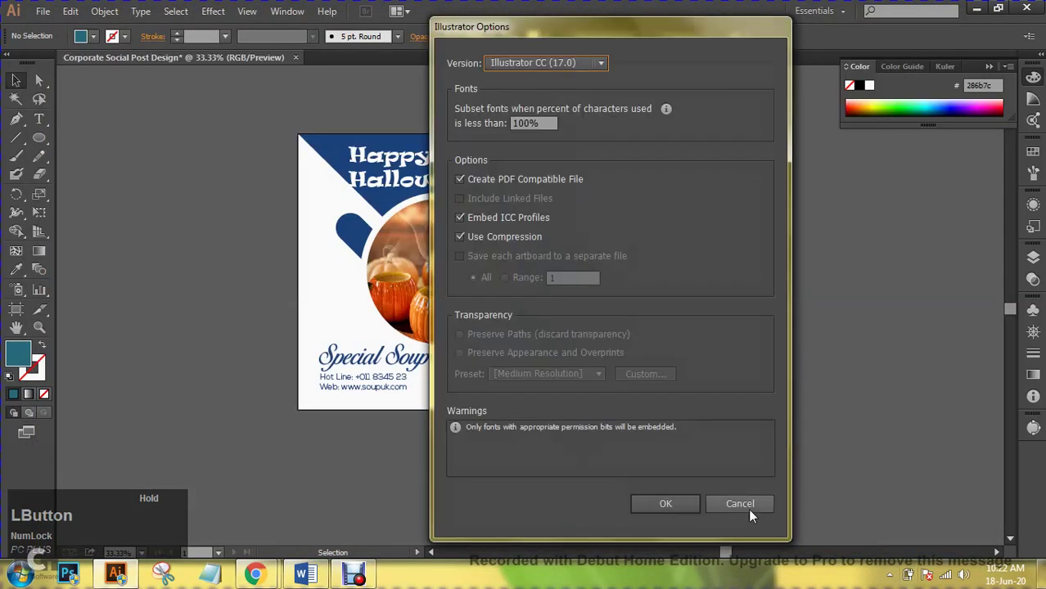
pyautogui.click(663, 507)
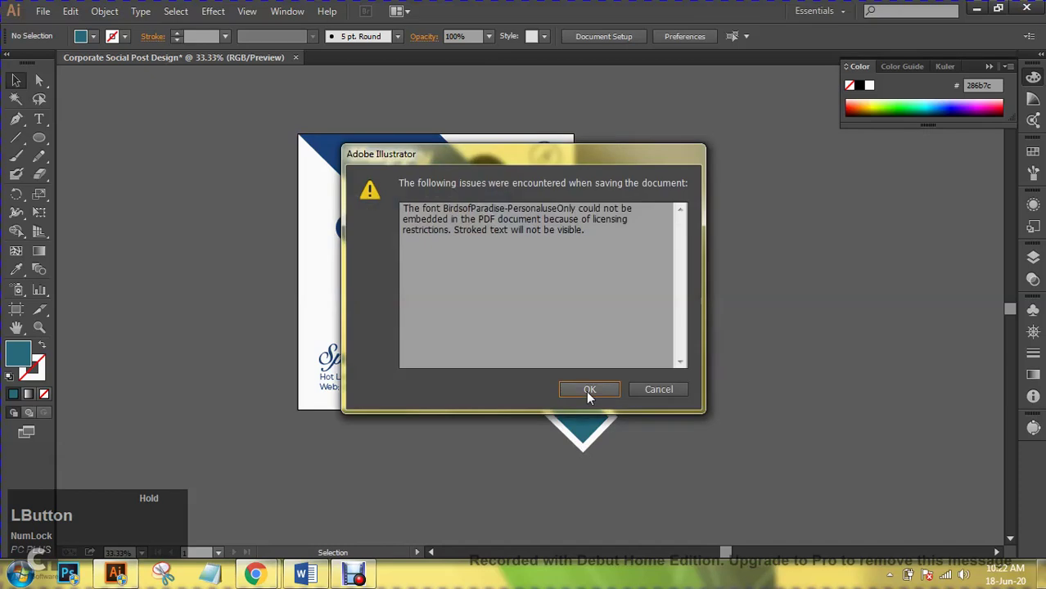
pyautogui.click(588, 389)
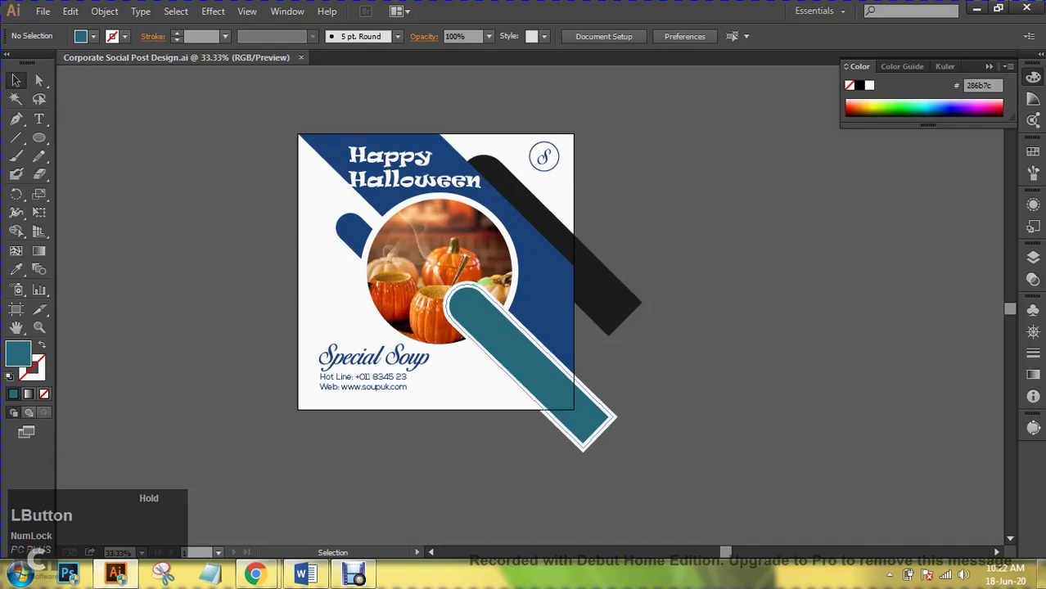
# - Select and then deselect the black diagonal bar behind the blue band
pyautogui.click(564, 237)
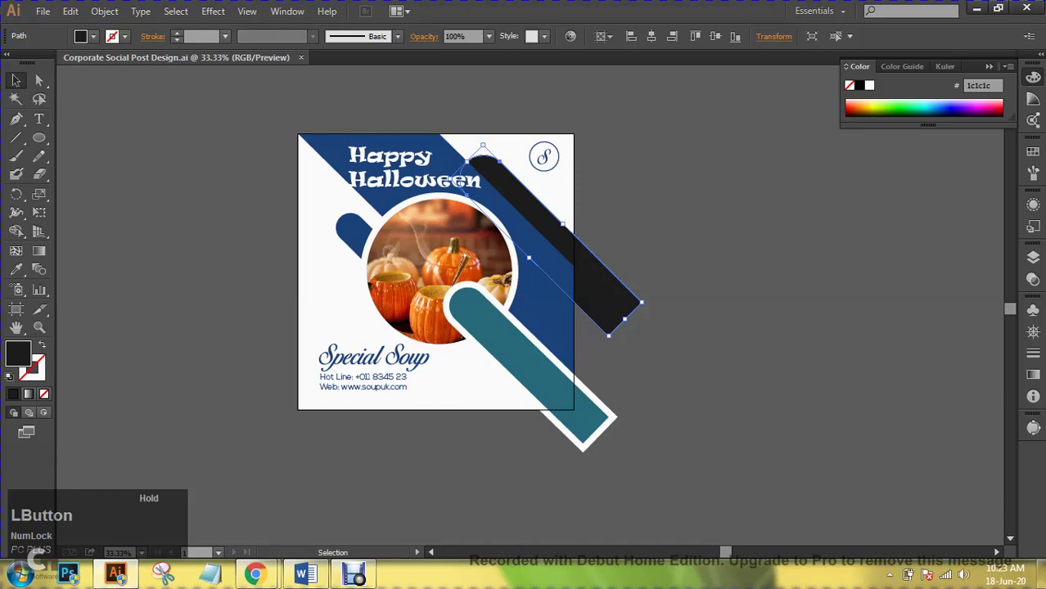
pyautogui.click(671, 344)
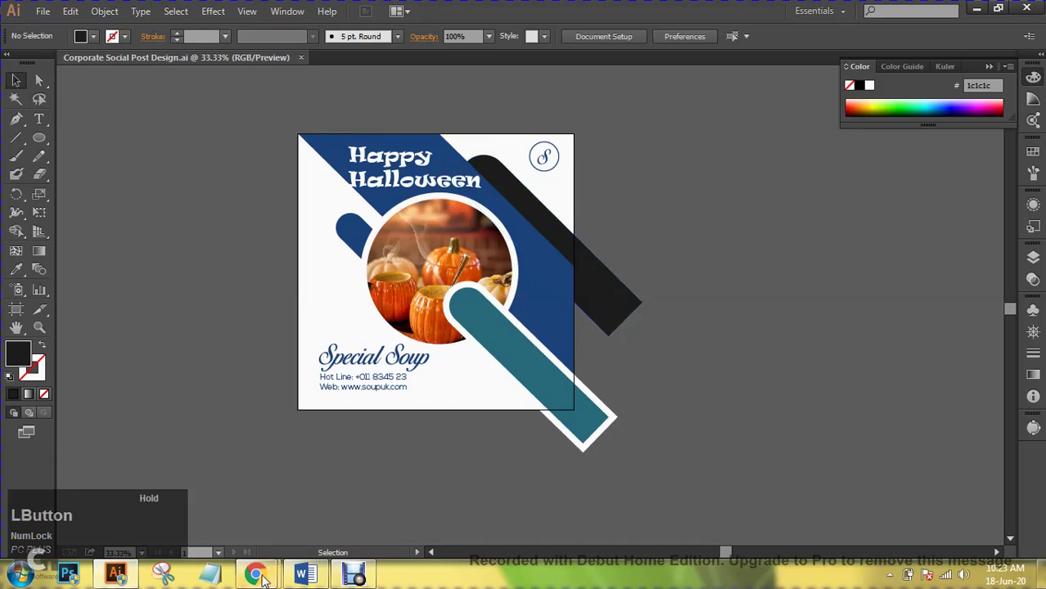
pyautogui.moveTo(258, 576)
pyautogui.click(175, 490)
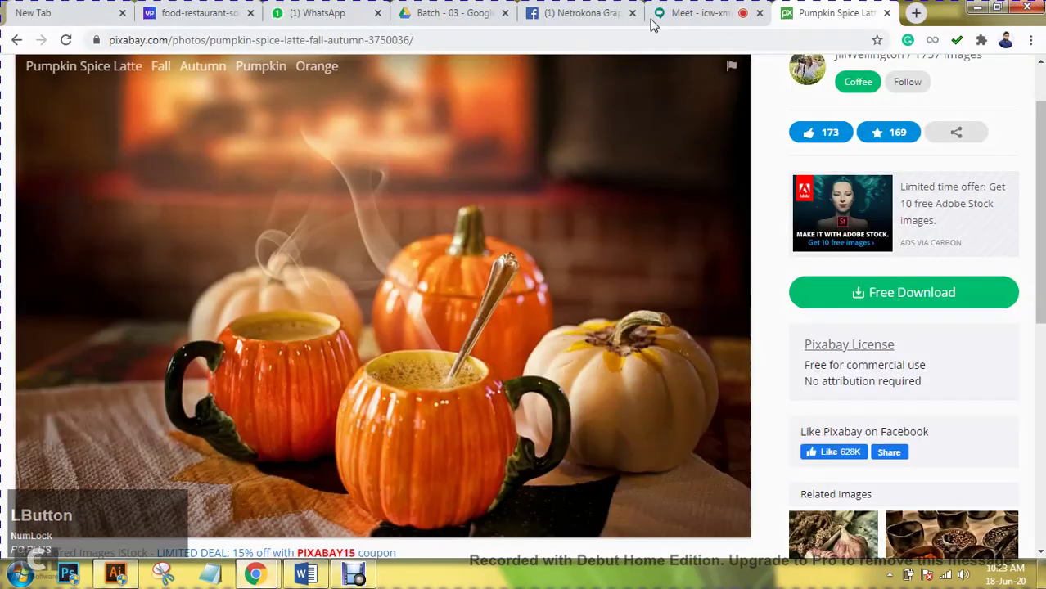
pyautogui.click(168, 8)
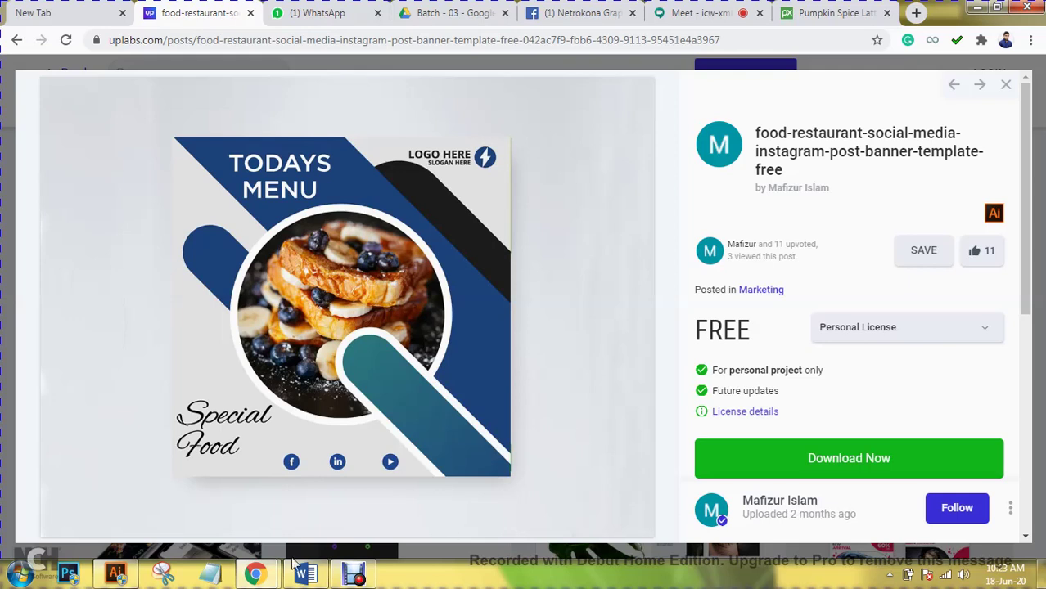
pyautogui.click(116, 574)
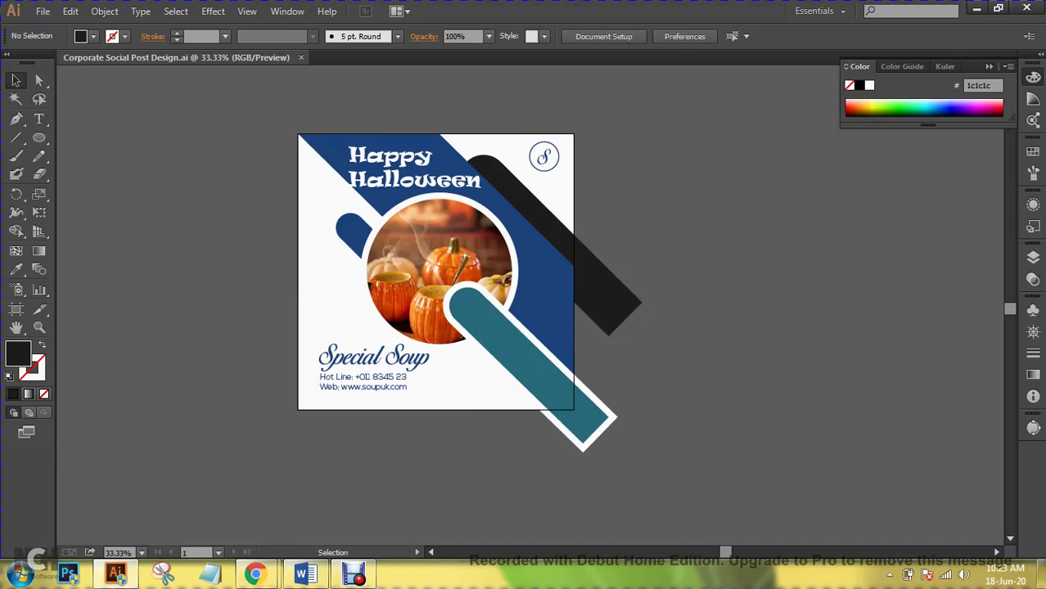
# - Shrink the S logo to about 83 px wide
pyautogui.click(560, 159)
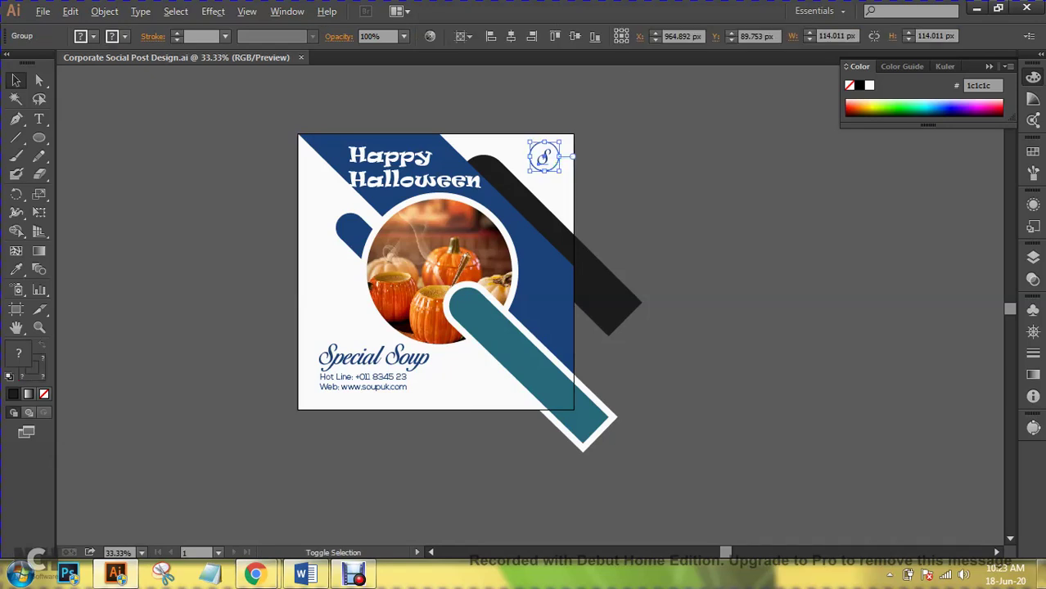
pyautogui.moveTo(562, 143); pyautogui.dragTo(544, 158)
pyautogui.hotkey('ctrl', 'shift', 'a')
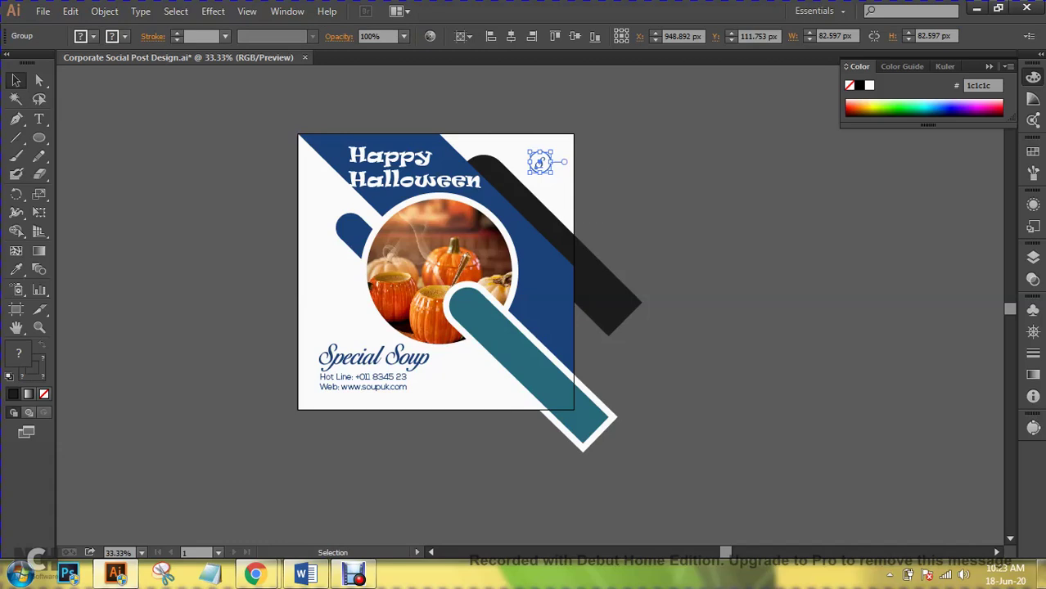
pyautogui.hotkey('ctrl', 'shift', 'a')
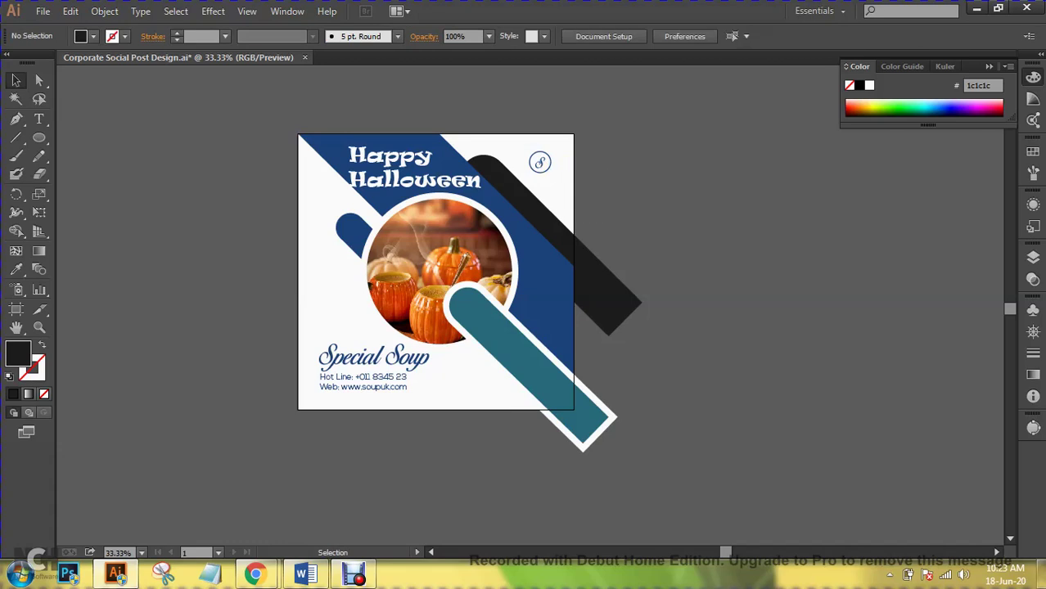
# - Save the design, accepting the font embedding warning
pyautogui.click(43, 10)
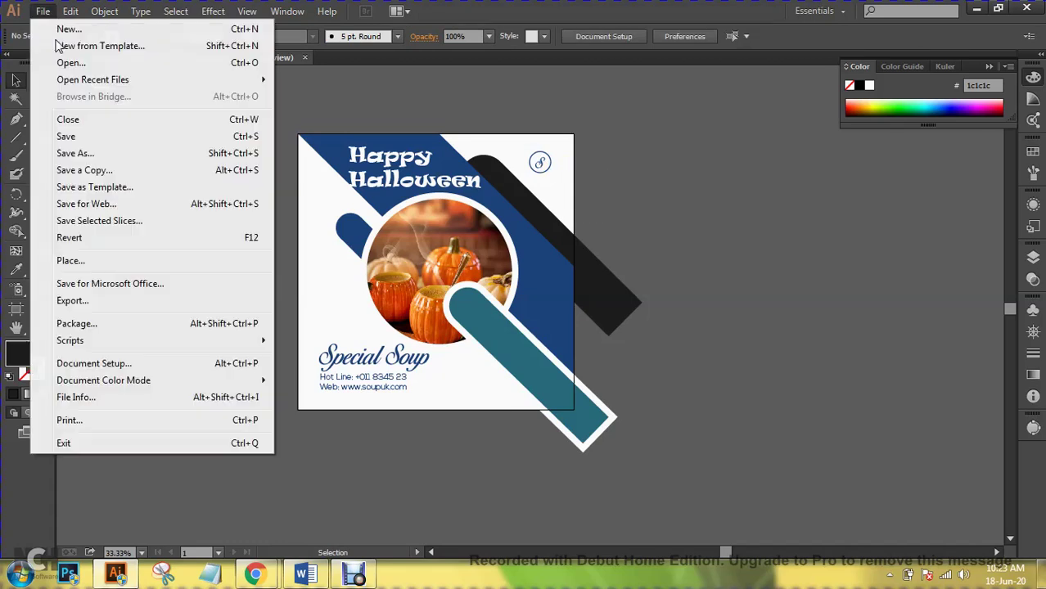
pyautogui.click(114, 139)
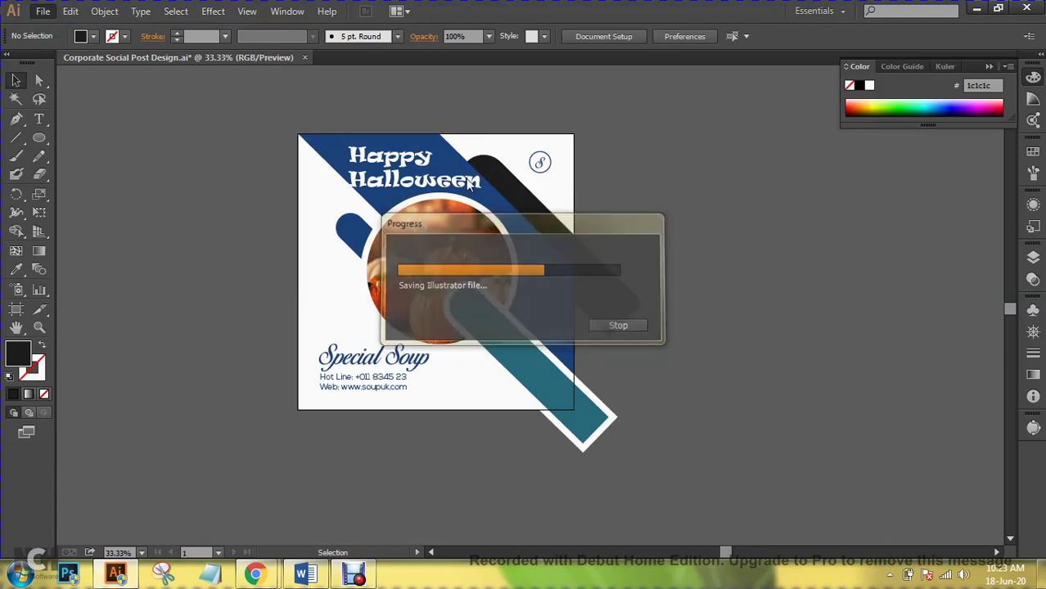
pyautogui.click(586, 389)
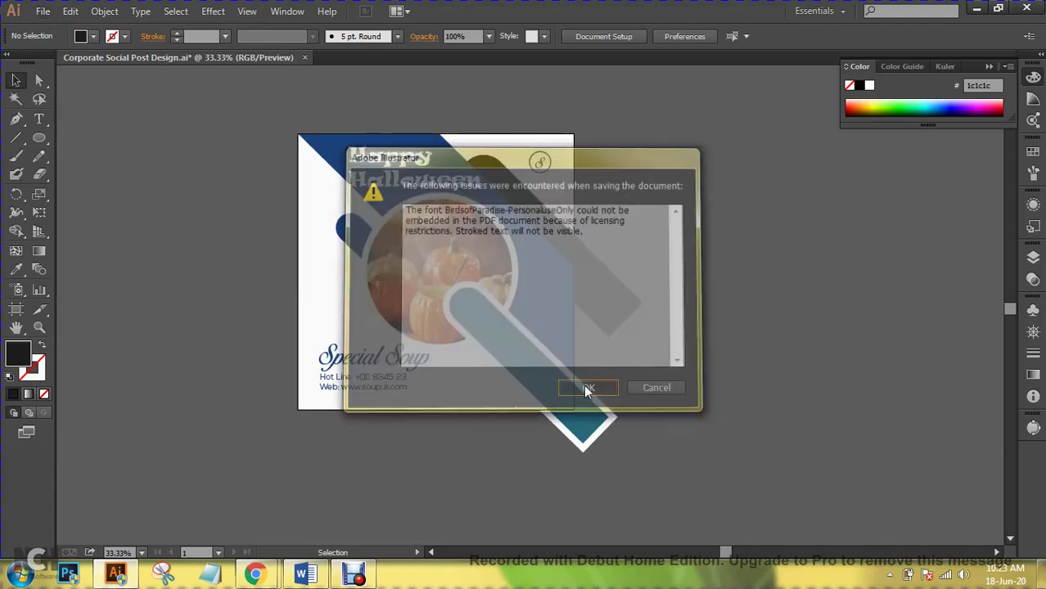
pyautogui.click(716, 36)
# - Set the Happy Halloween title to 73 pt and nudge it slightly right
pyautogui.write('75')
pyautogui.press('Return')
pyautogui.press('Down')
pyautogui.press('Down')
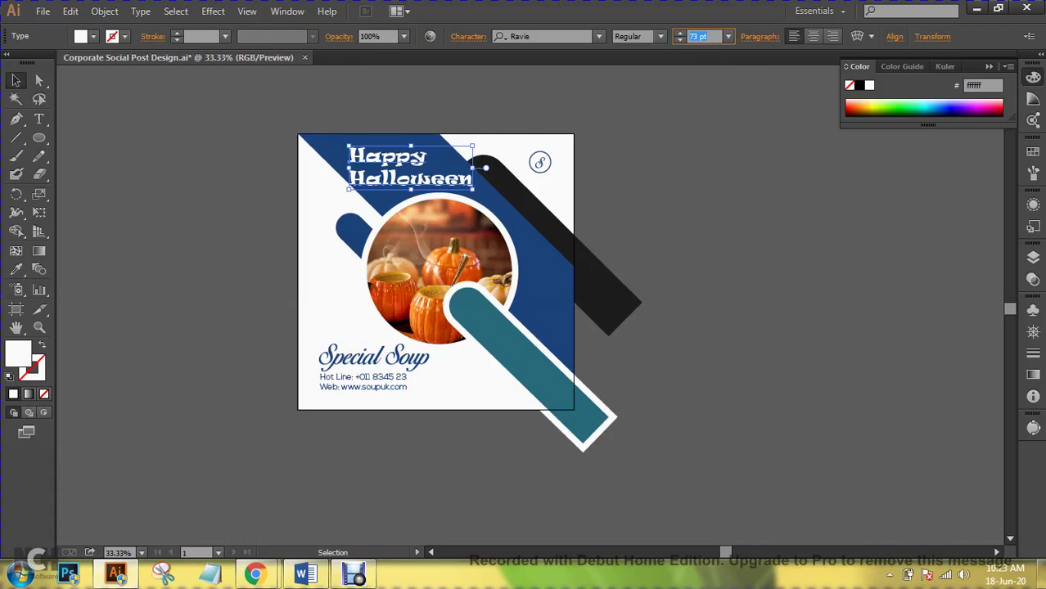
pyautogui.hotkey('shift', 'Right')
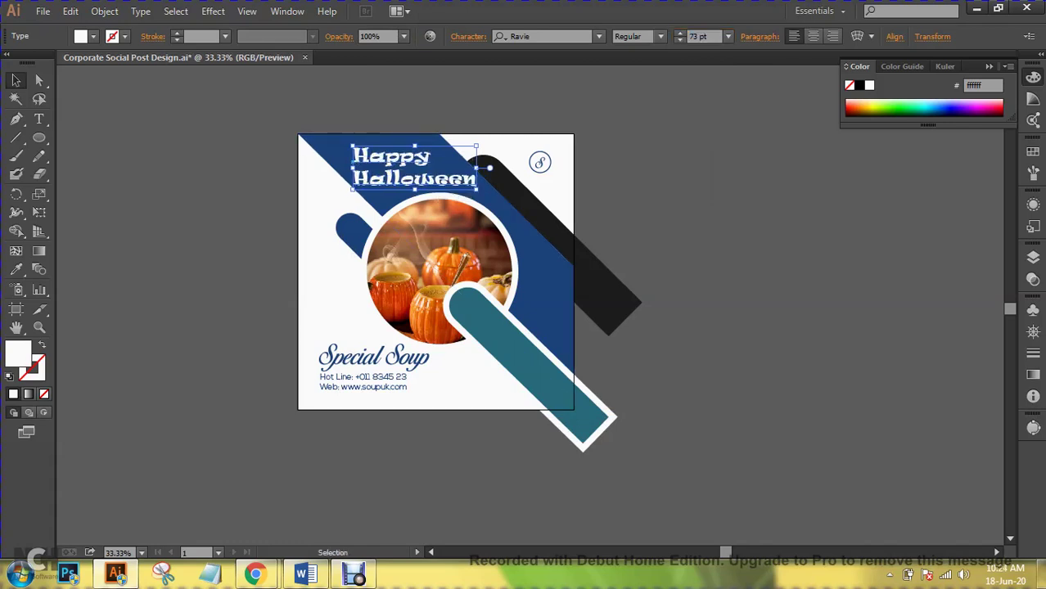
pyautogui.hotkey('ctrl', 'shift', 'a')
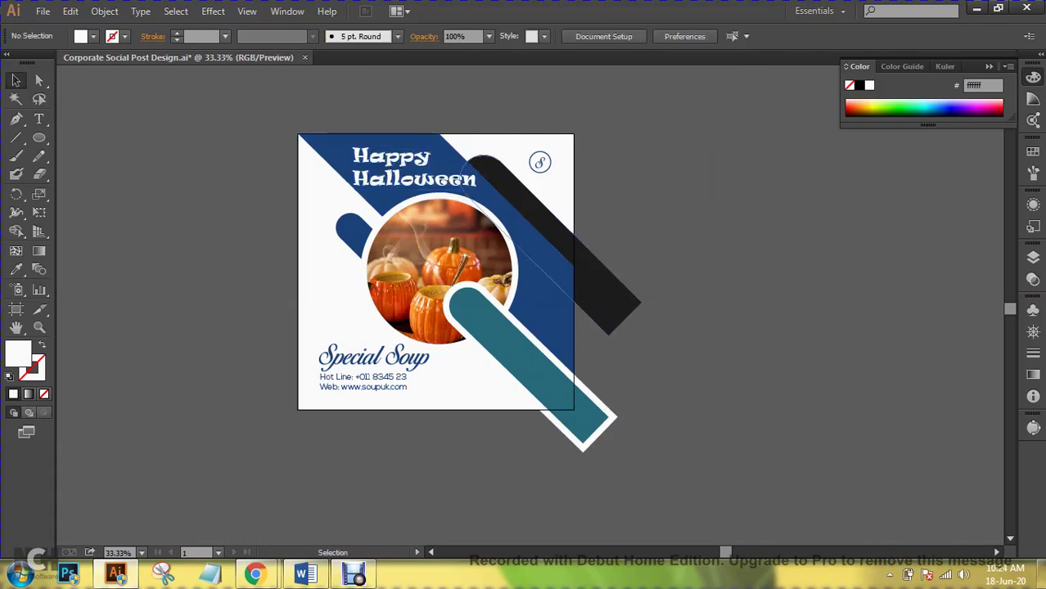
pyautogui.hotkey('ctrl', 'z')
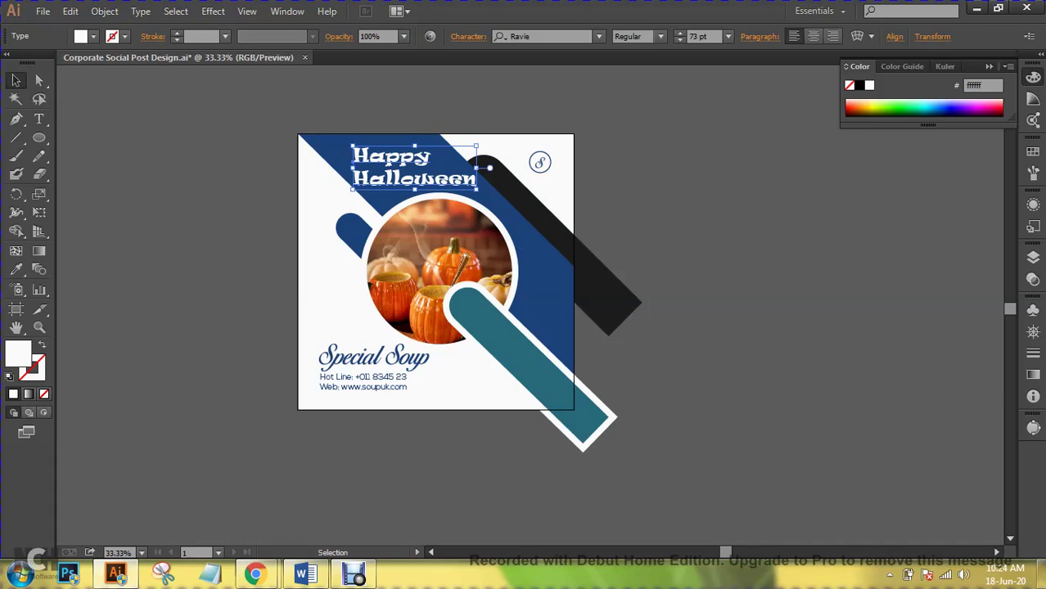
# - Save Corporate Social Post Design.ai again, accepting the font embedding warning
pyautogui.click(42, 11)
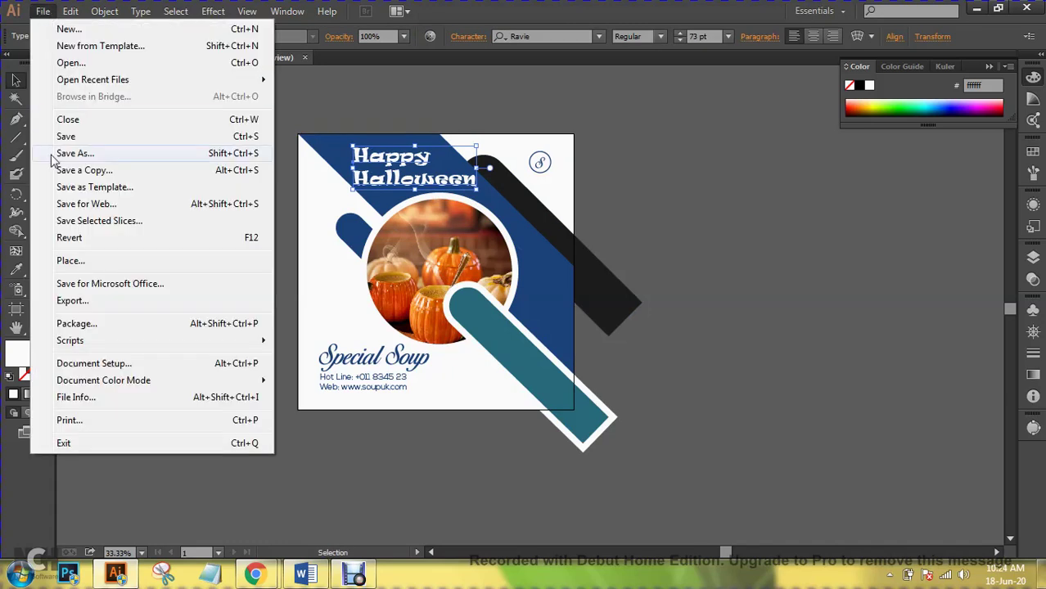
pyautogui.click(78, 139)
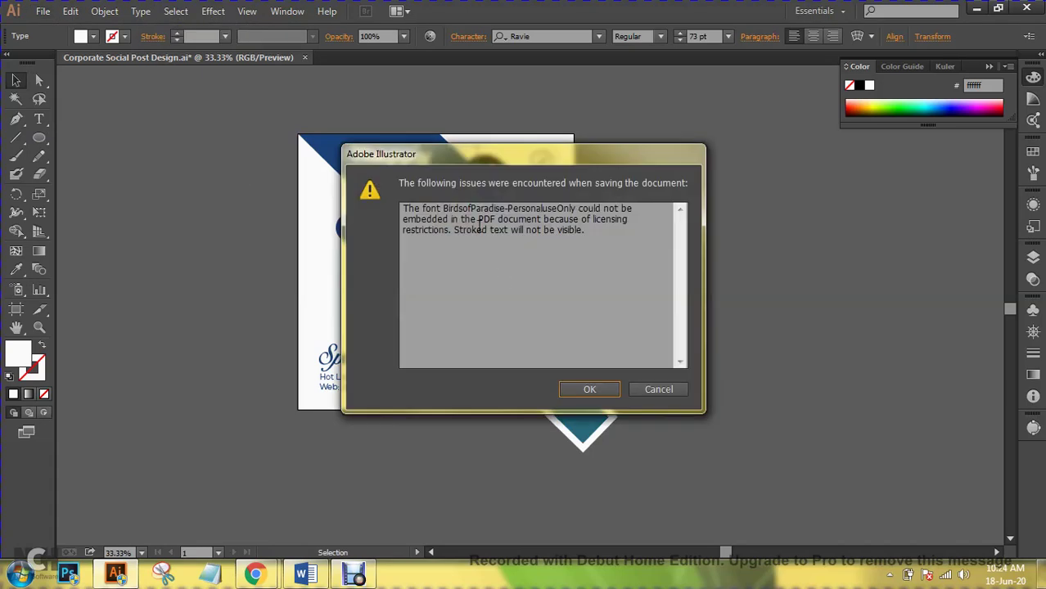
pyautogui.click(589, 389)
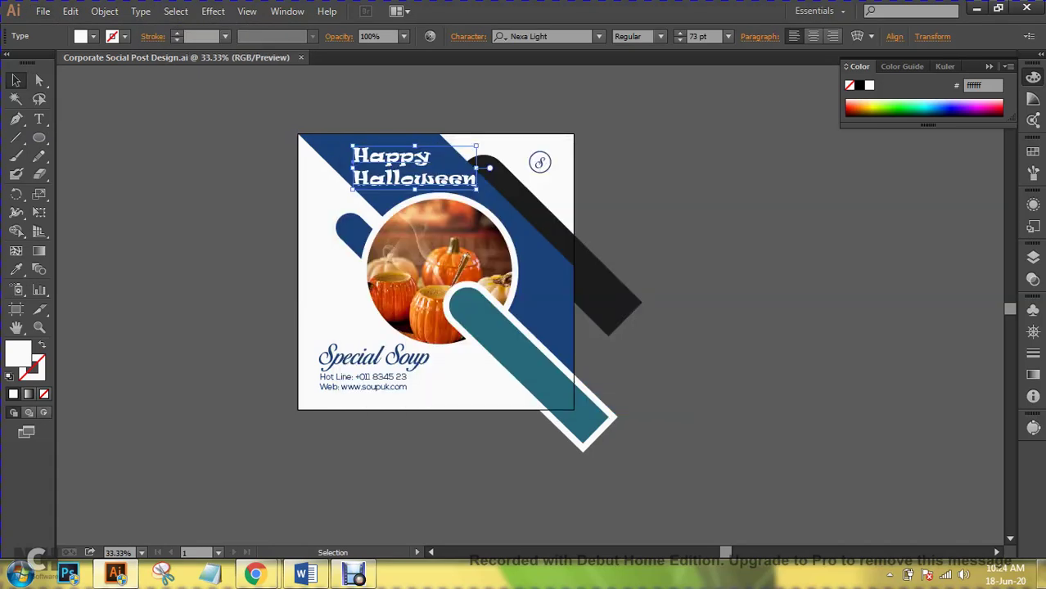
pyautogui.hotkey('ctrl', 'shift', 'a')
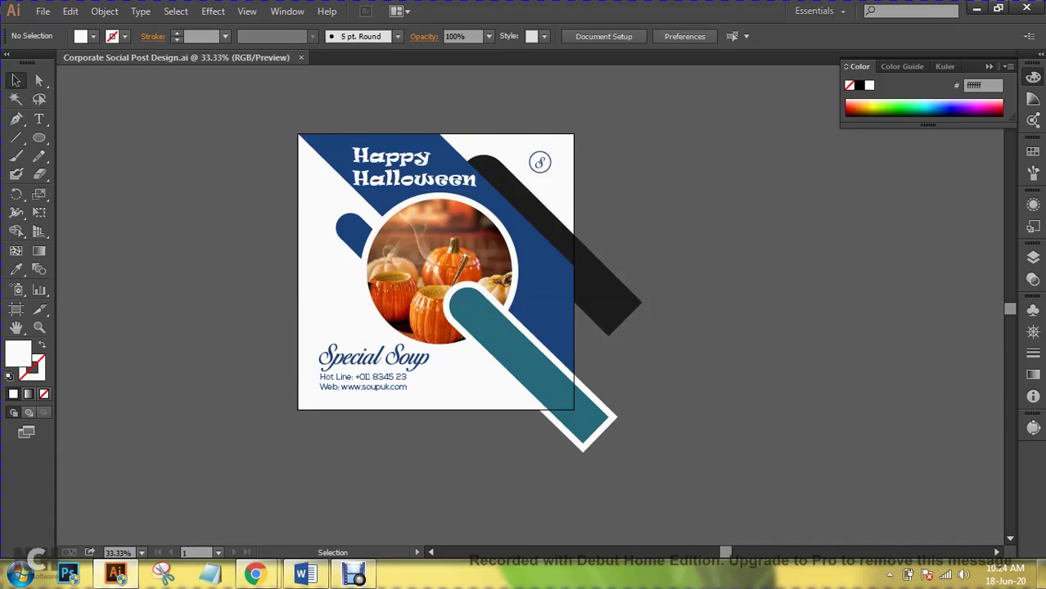
pyautogui.click(42, 11)
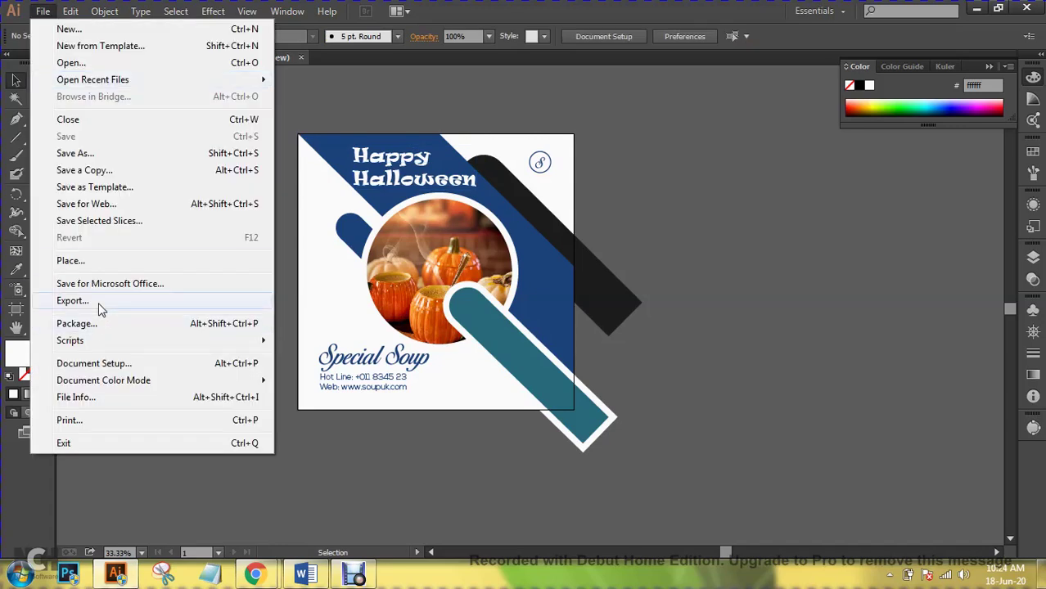
# - Export the artboard as 'Corporate Social Post Design' JPEG into batch - 5, accepting maximum quality at 300 ppi
pyautogui.click(98, 302)
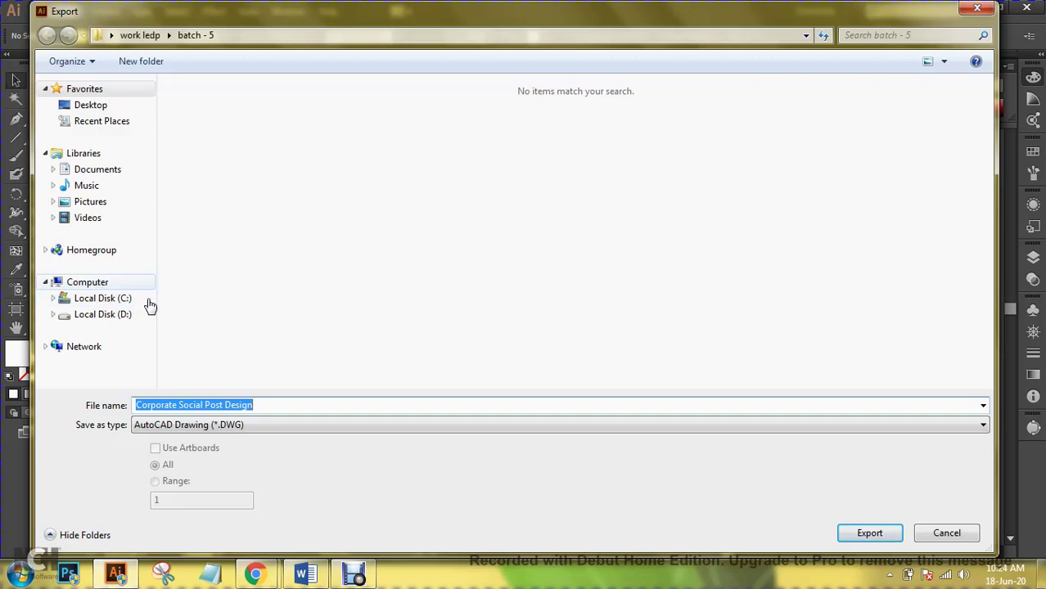
pyautogui.click(240, 427)
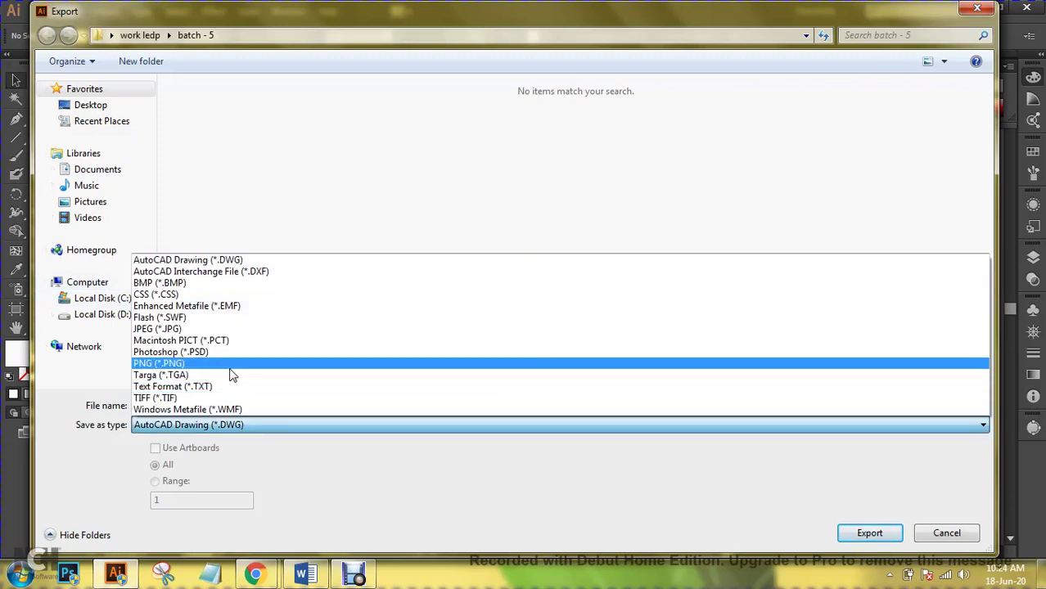
pyautogui.click(242, 330)
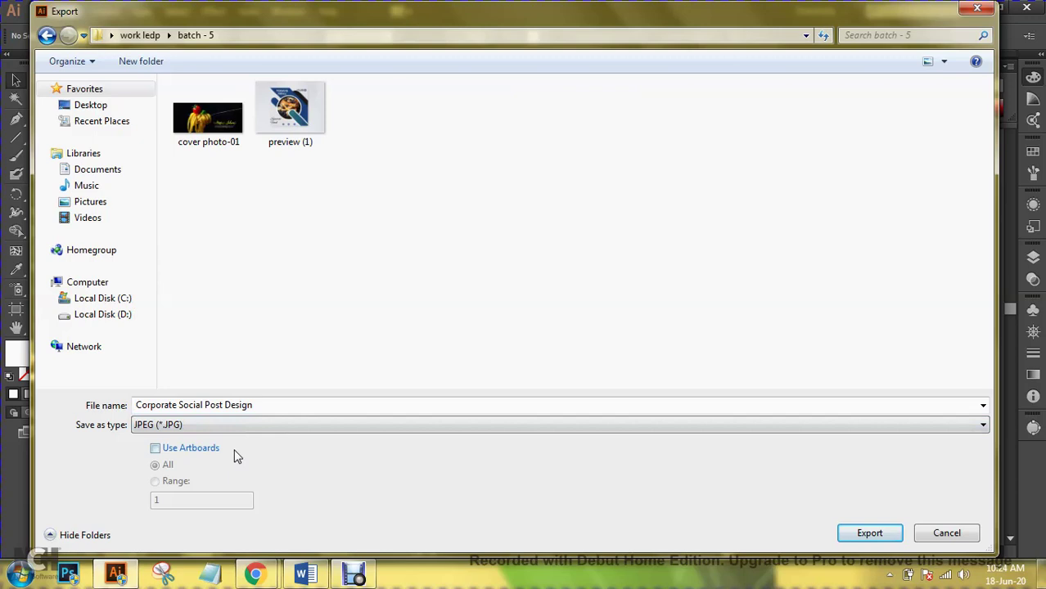
pyautogui.click(186, 456)
pyautogui.click(857, 532)
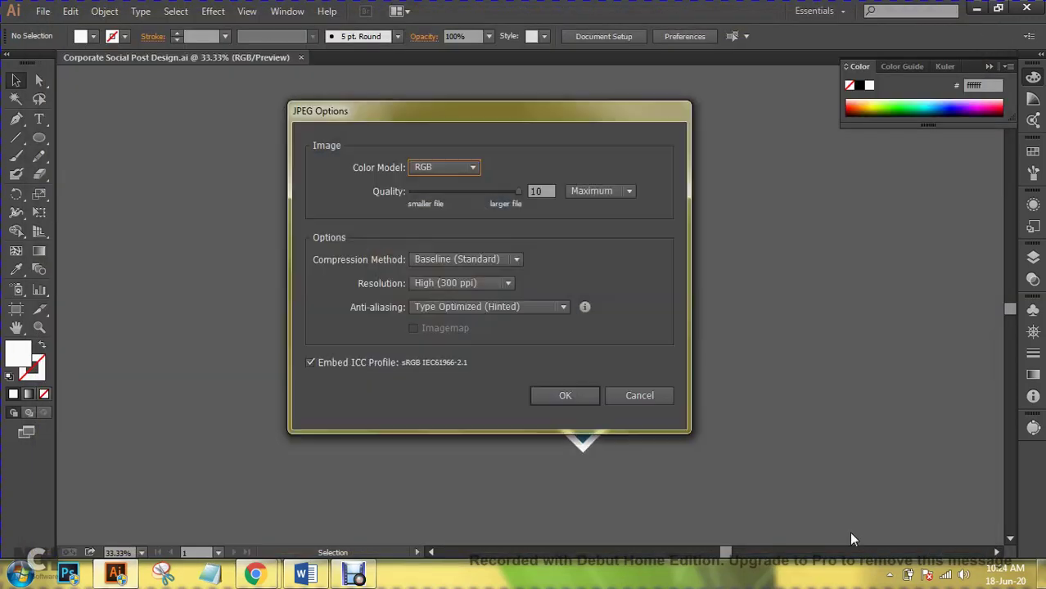
pyautogui.click(563, 396)
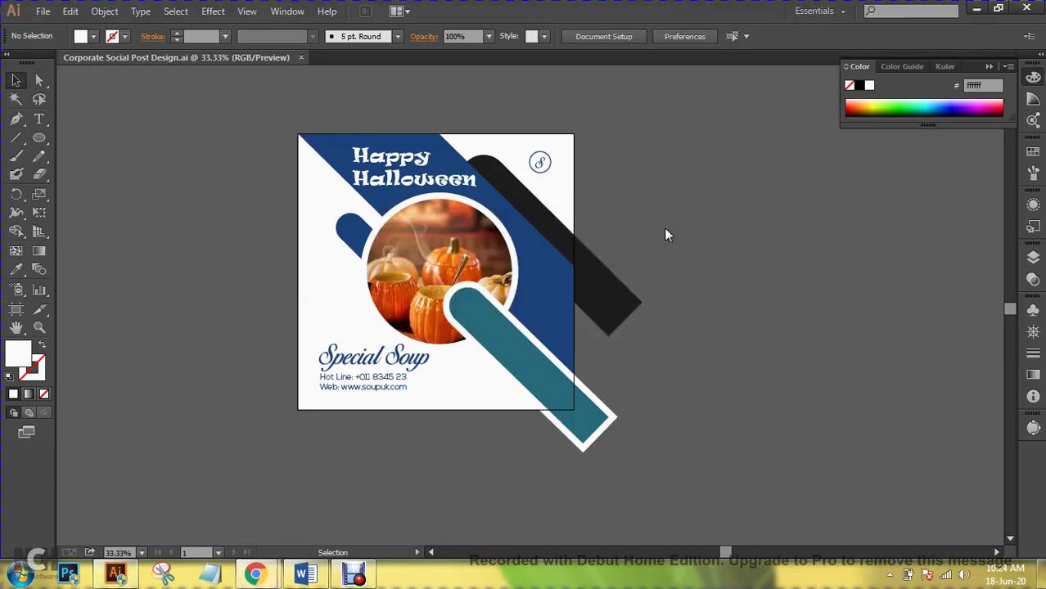
pyautogui.click(256, 573)
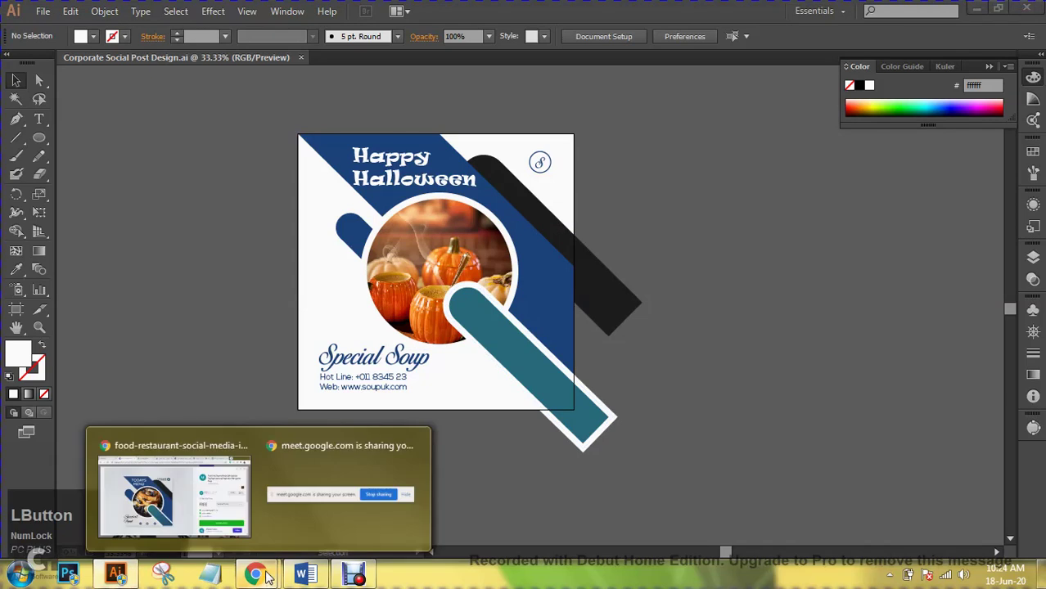
pyautogui.click(225, 524)
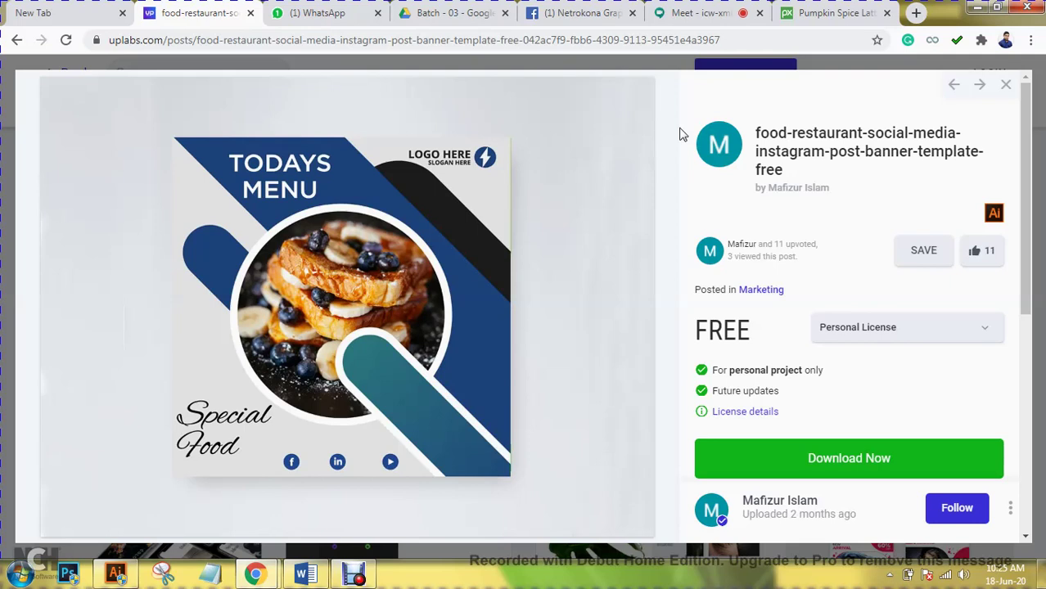
pyautogui.press('Escape')
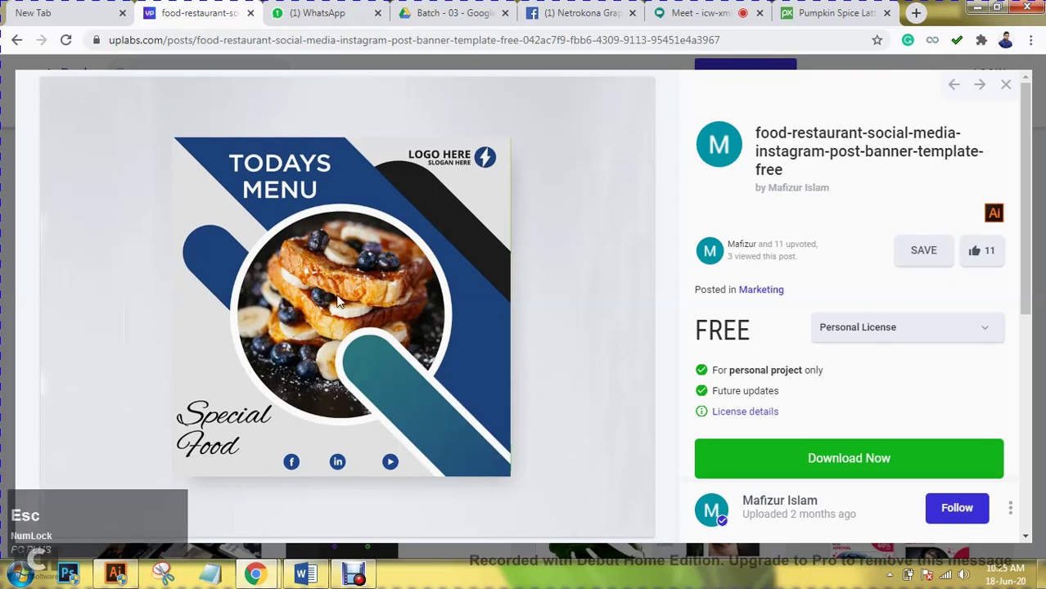
pyautogui.click(115, 572)
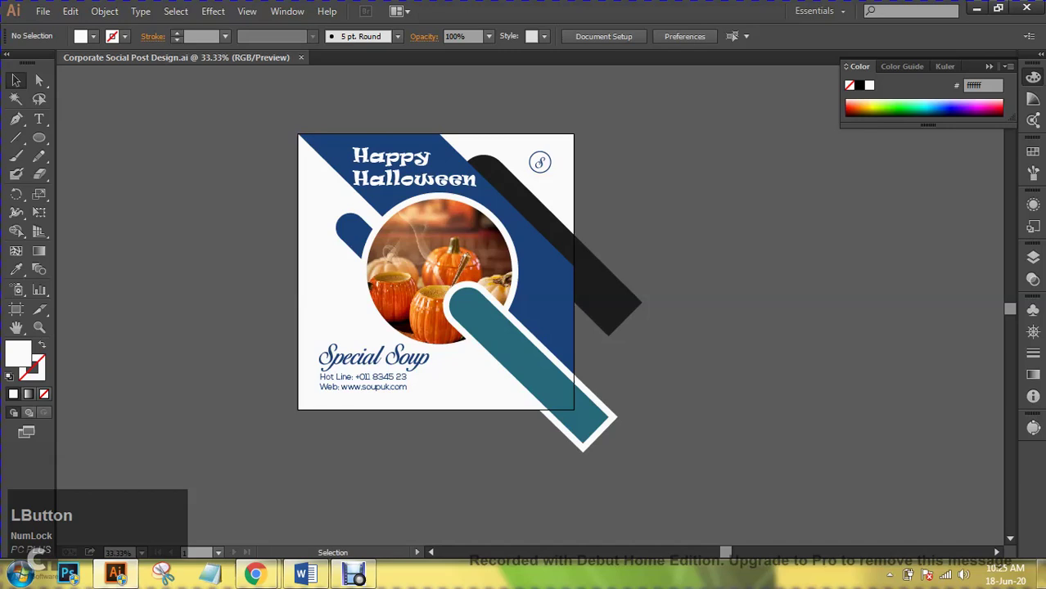